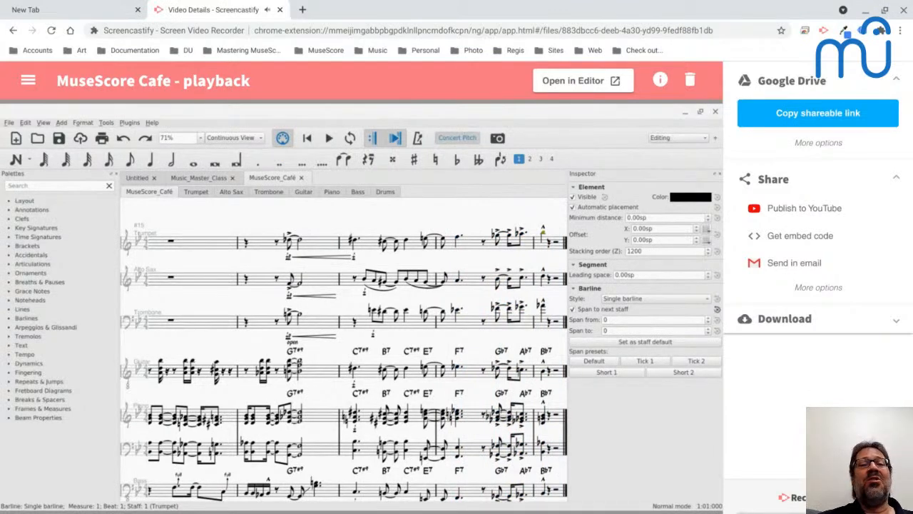
Step: Close the Screencastify video tab and switch to MuseScore
{"action": "mouse_move", "coordinate": [251, 201]}
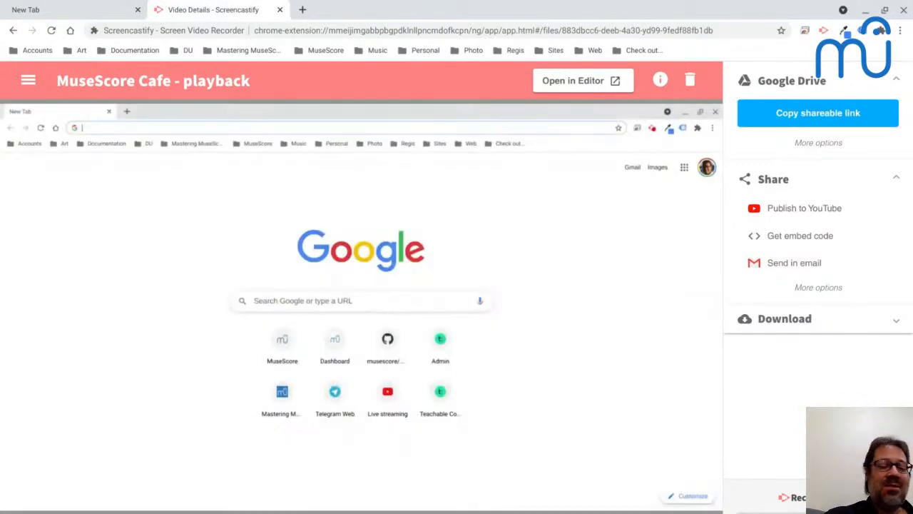
{"action": "left_click", "coordinate": [280, 9]}
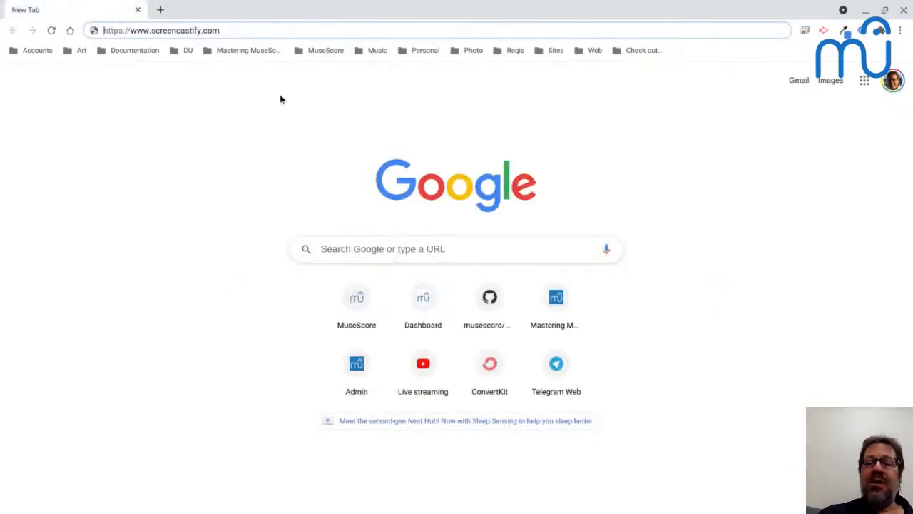
{"action": "mouse_move", "coordinate": [375, 508]}
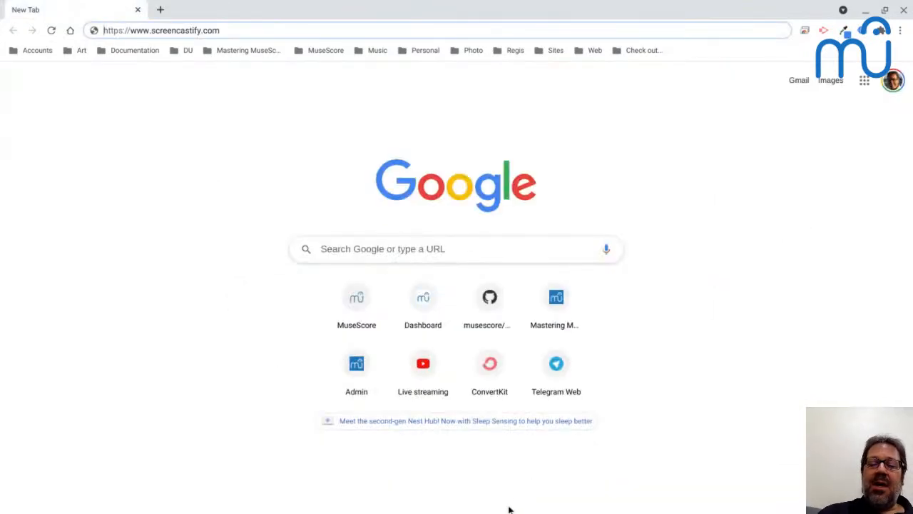
{"action": "left_click", "coordinate": [507, 499]}
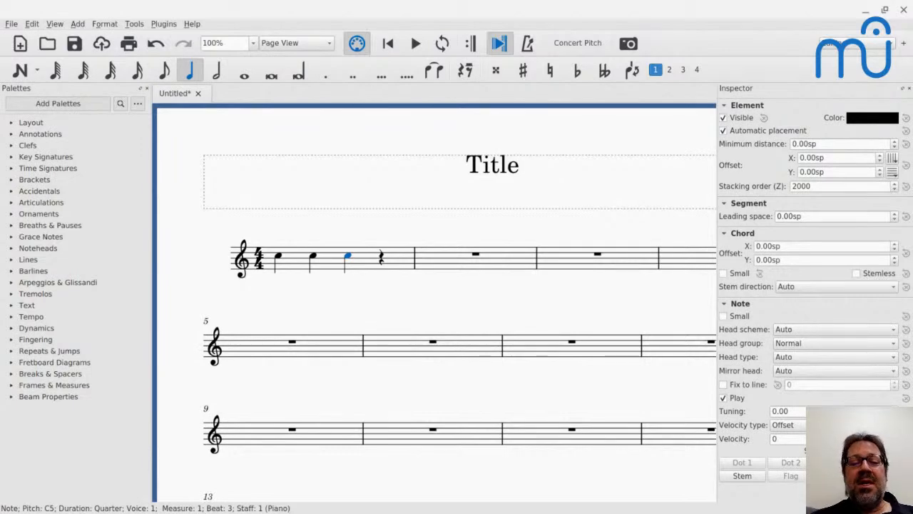
Step: Play back measure 1 twice, starting from its first note
{"action": "left_click", "coordinate": [290, 261]}
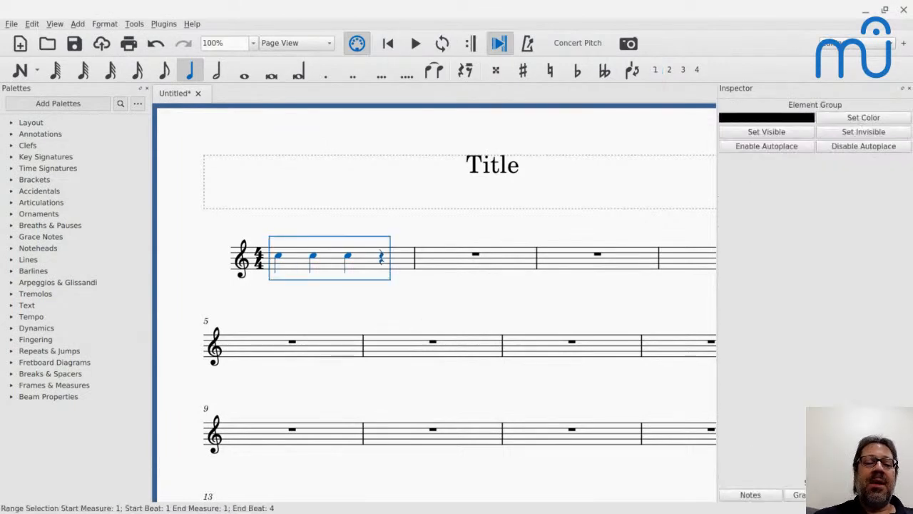
{"action": "key", "text": "space"}
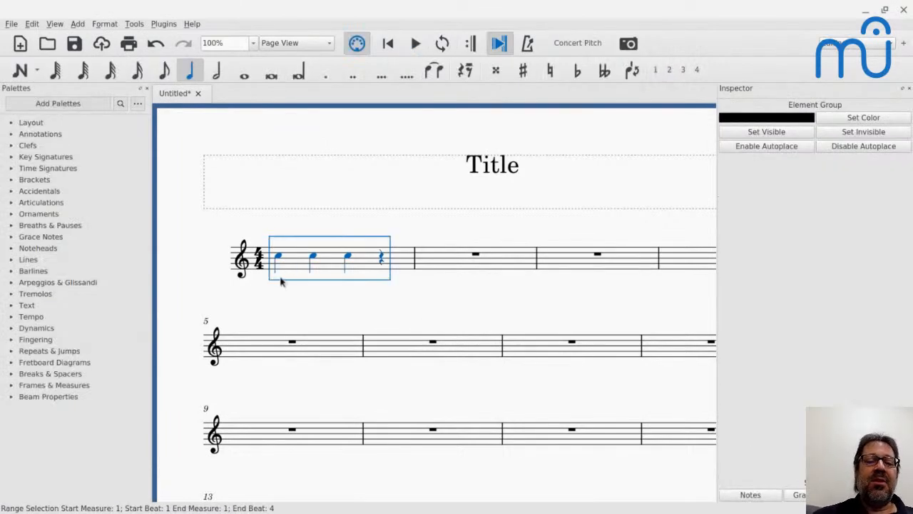
{"action": "key", "text": "Escape"}
{"action": "left_click", "coordinate": [279, 259]}
{"action": "key", "text": "space"}
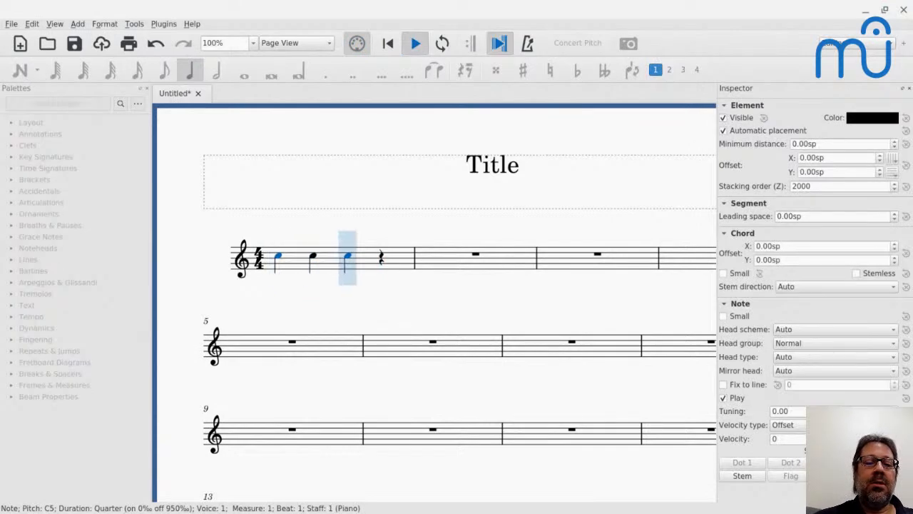
{"action": "key", "text": "space"}
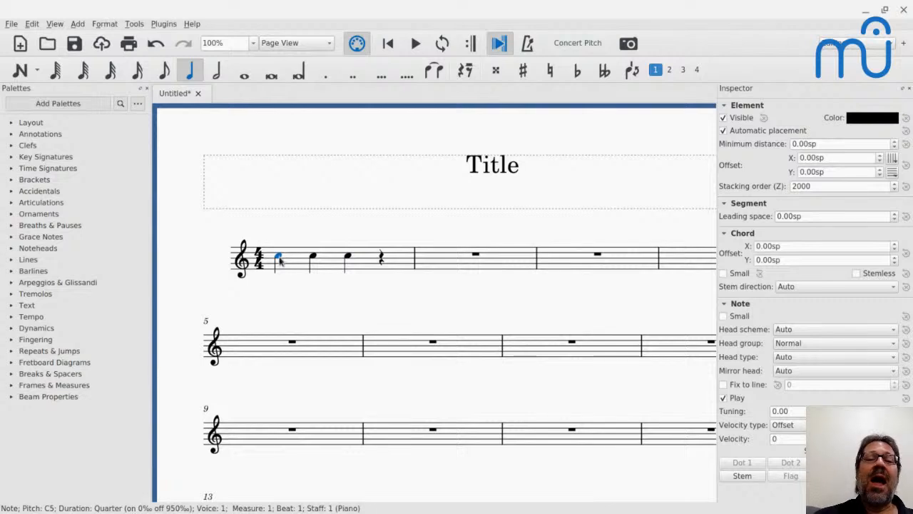
{"action": "key", "text": "space"}
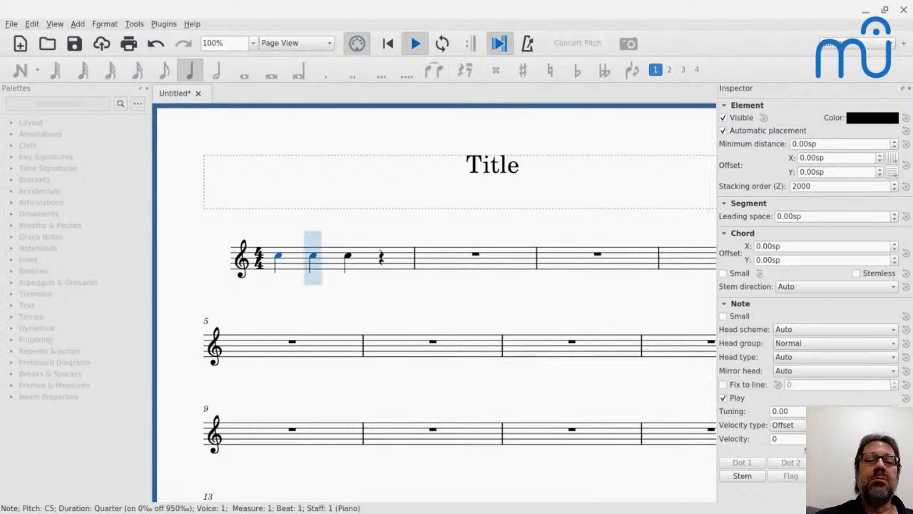
{"action": "key", "text": "space"}
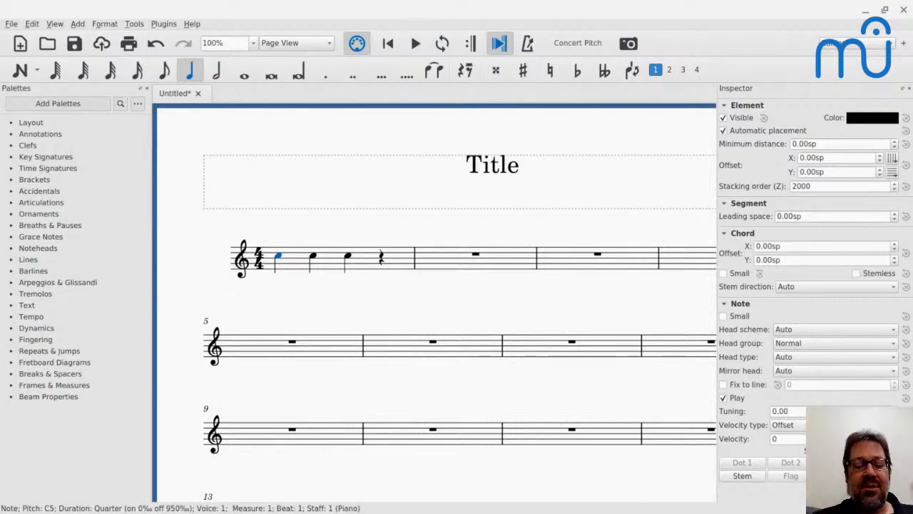
Step: Examine the audio and MIDI I/O preferences, leaving them without changes
{"action": "left_click", "coordinate": [31, 24]}
{"action": "left_click", "coordinate": [57, 201]}
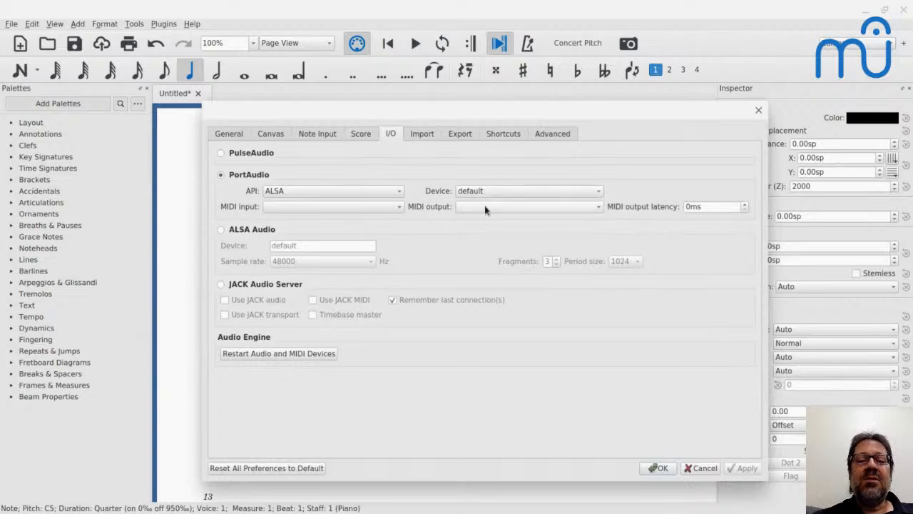
{"action": "left_click", "coordinate": [703, 468]}
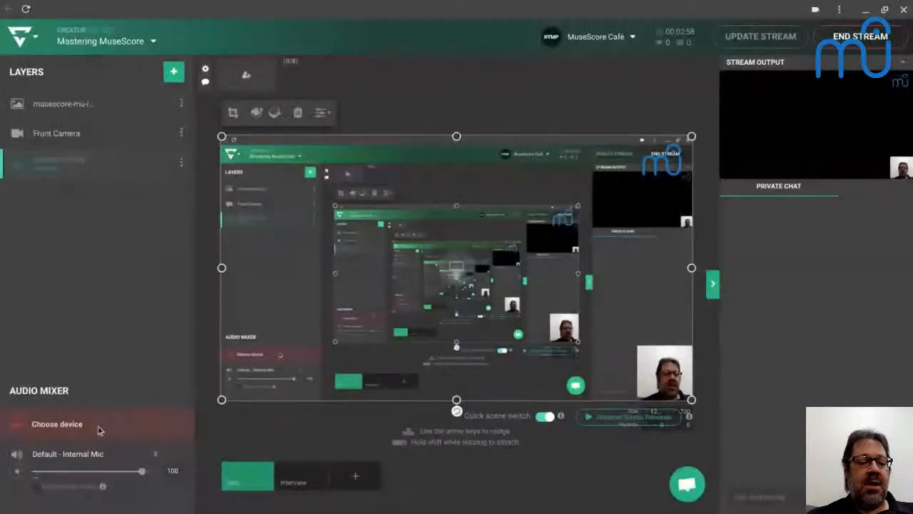
Step: In the Lightstream studio, reconnect the missing audio mixer device by sharing the entire screen with audio enabled
{"action": "left_click", "coordinate": [46, 428]}
{"action": "left_click", "coordinate": [411, 207]}
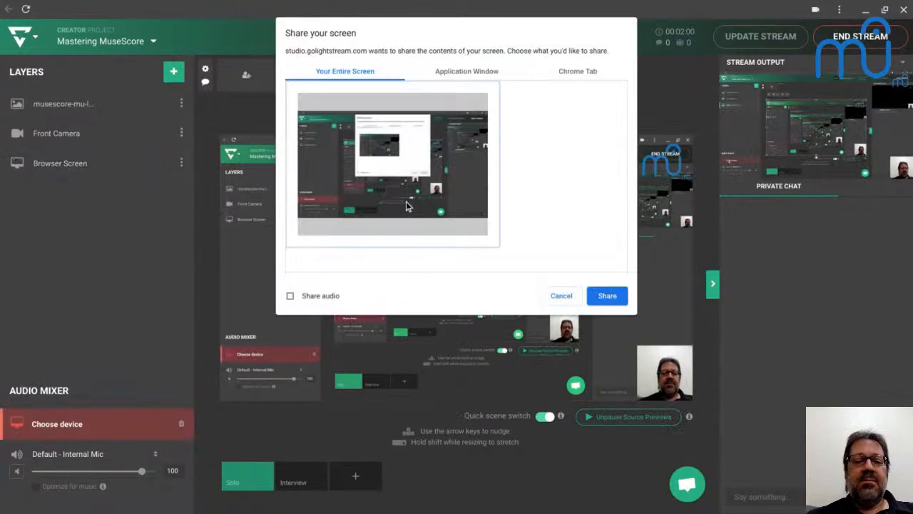
{"action": "left_click", "coordinate": [290, 296]}
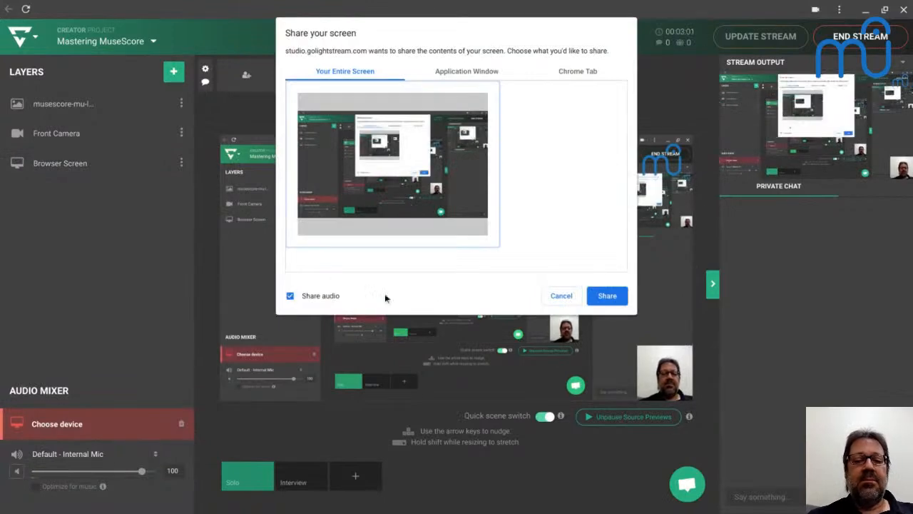
{"action": "left_click", "coordinate": [606, 295]}
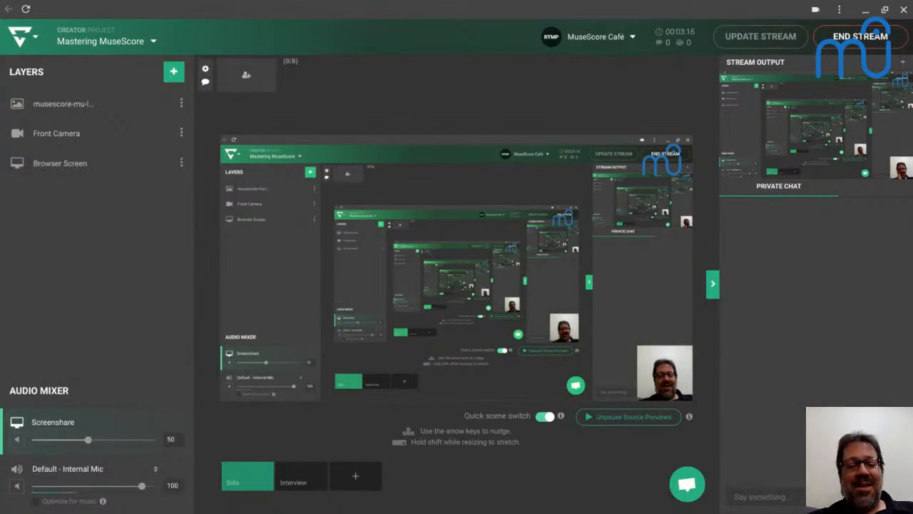
Step: Switch back to MuseScore and delete all the notes in measure 1
{"action": "key", "text": "alt+Tab"}
{"action": "key", "text": "alt+Tab"}
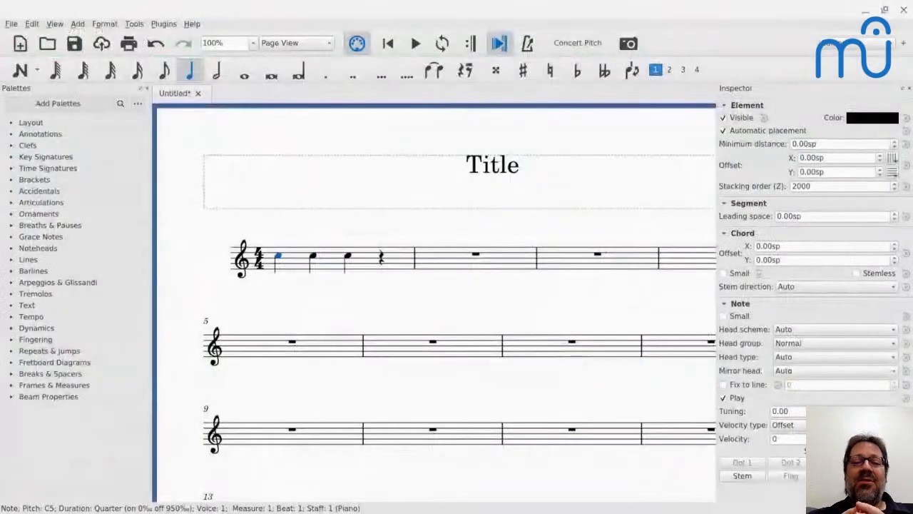
{"action": "left_click", "coordinate": [341, 272]}
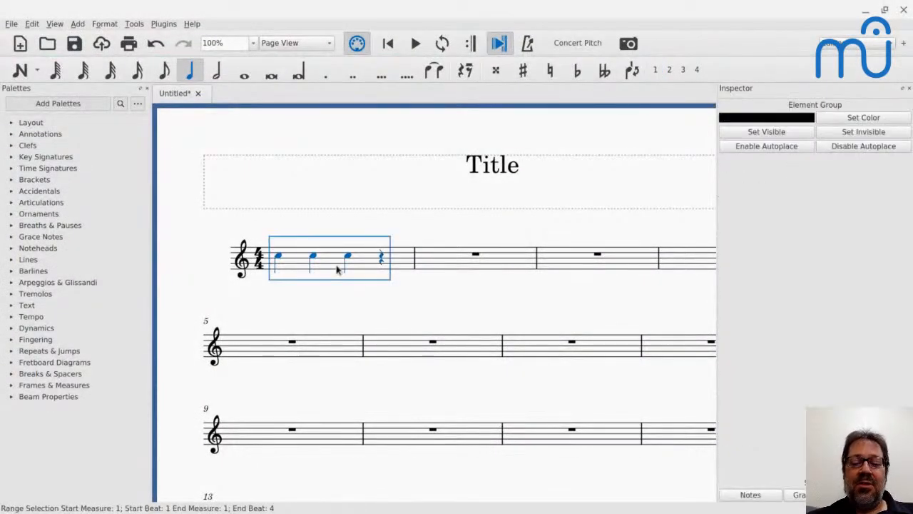
{"action": "key", "text": "Delete"}
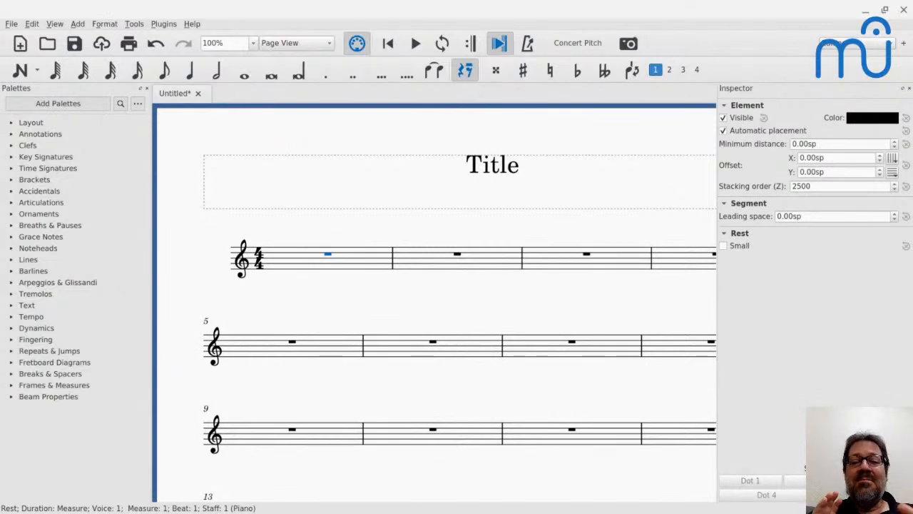
Step: Enter four C5 quarter notes in measure 1 and return the input cursor to the start of the score
{"action": "key", "text": "n"}
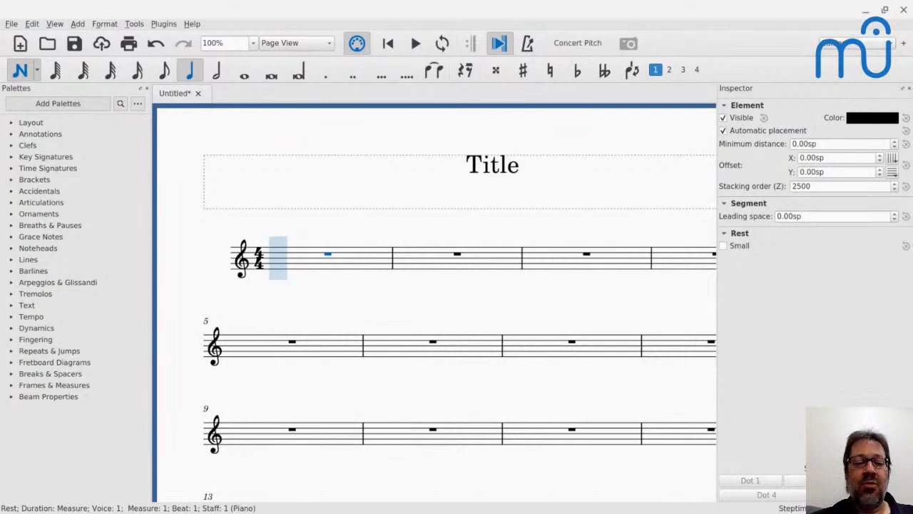
{"action": "key", "text": "c"}
{"action": "key", "text": "c"}
{"action": "key", "text": "c"}
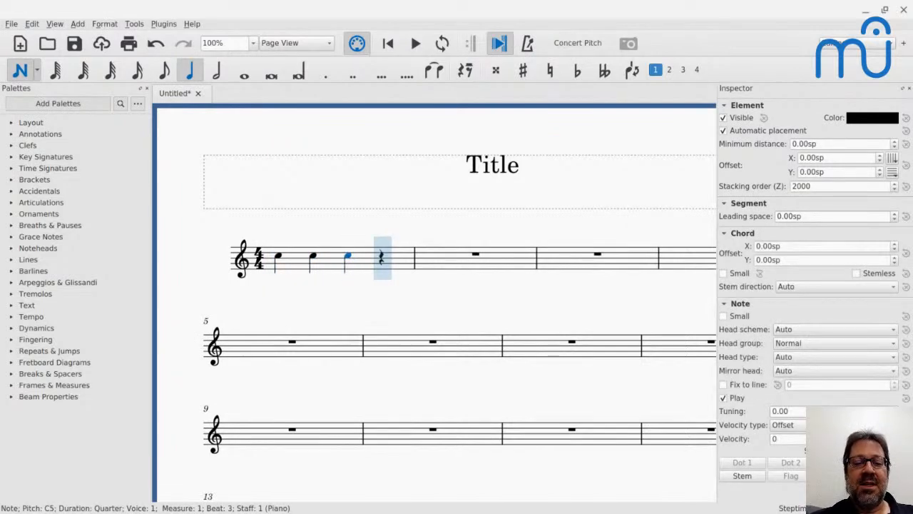
{"action": "key", "text": "c"}
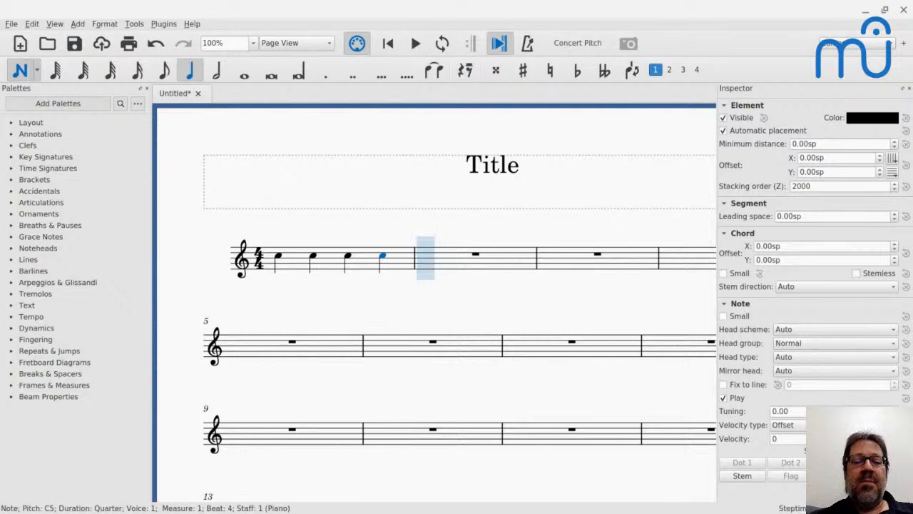
{"action": "key", "text": "ctrl+Home"}
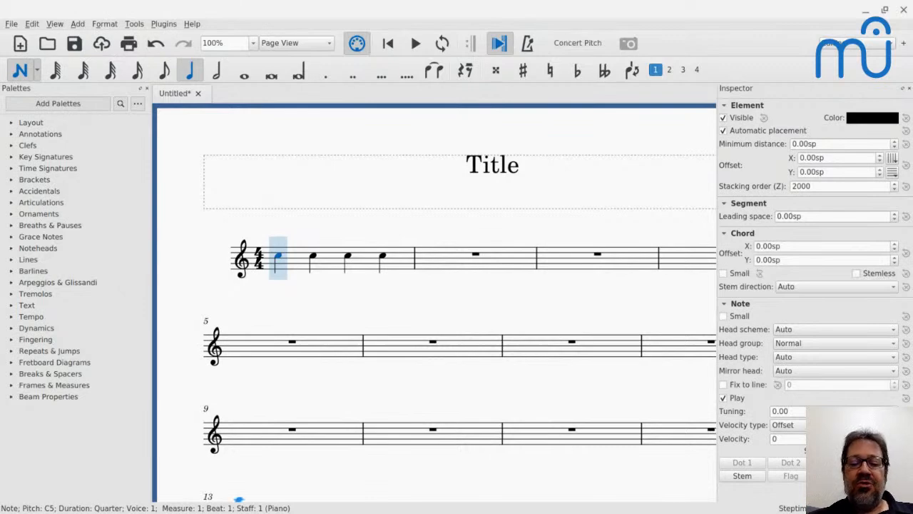
Step: Run the demo command in the Linux terminal and return to MuseScore
{"action": "mouse_move", "coordinate": [514, 507]}
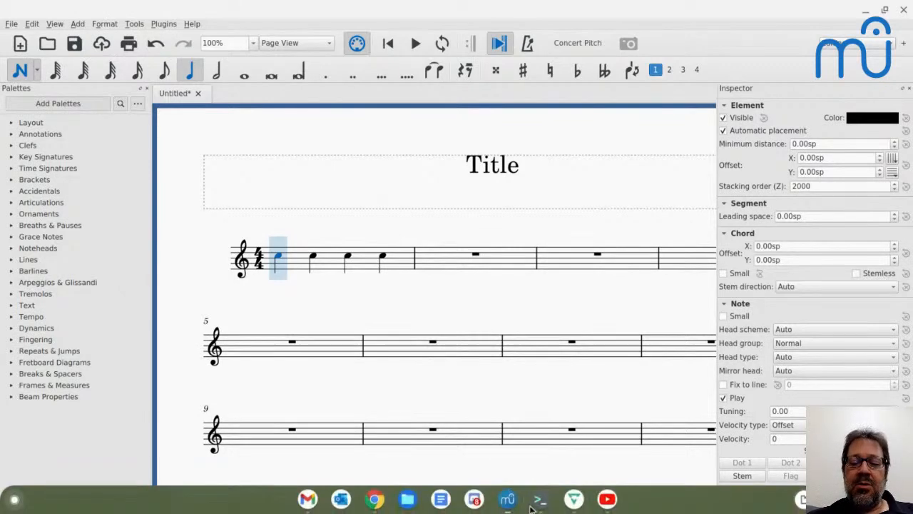
{"action": "left_click", "coordinate": [542, 506]}
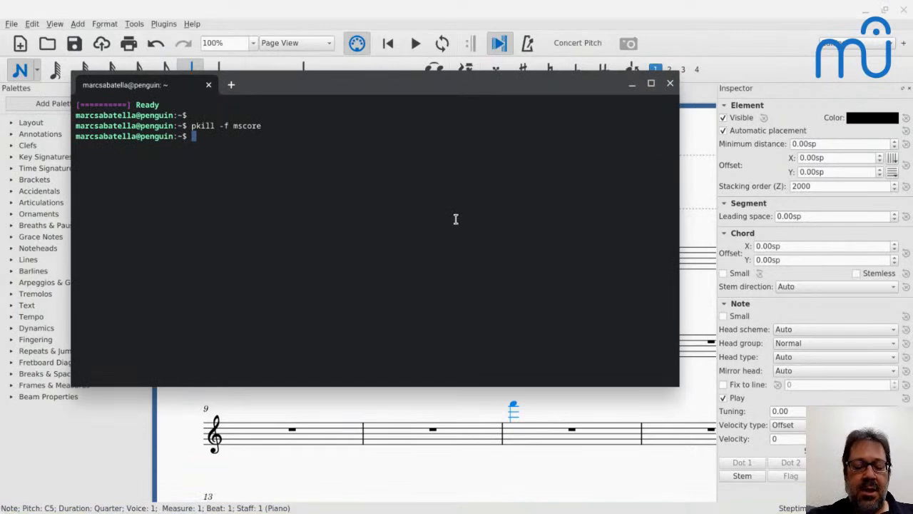
{"action": "type", "text": "demo"}
{"action": "key", "text": "Return"}
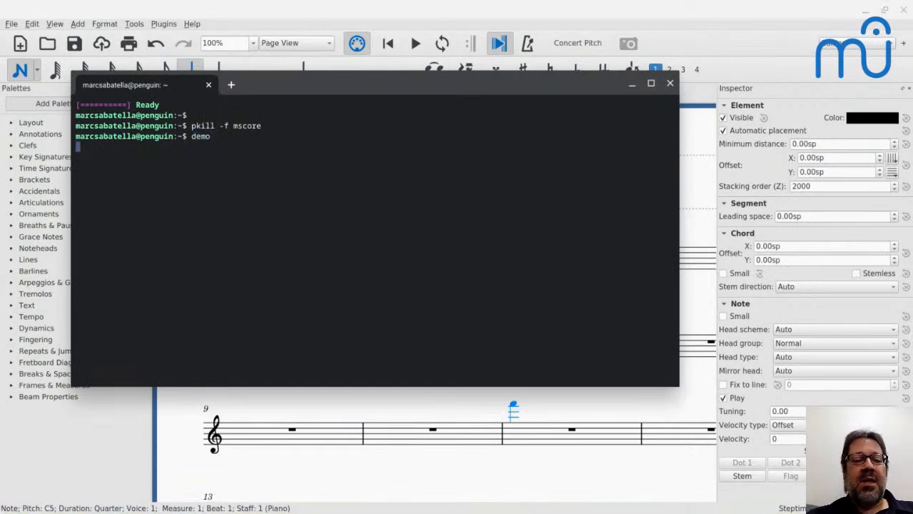
{"action": "key", "text": "alt+Tab"}
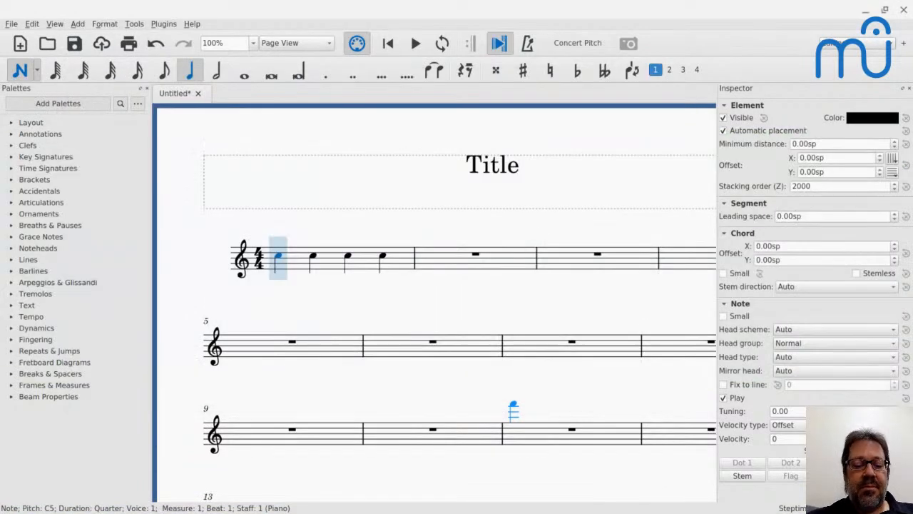
Step: Enter the voice 2 half notes E4, F4, G4 and F4 across measures 1 and 2
{"action": "left_click", "coordinate": [669, 70]}
{"action": "left_click", "coordinate": [271, 268]}
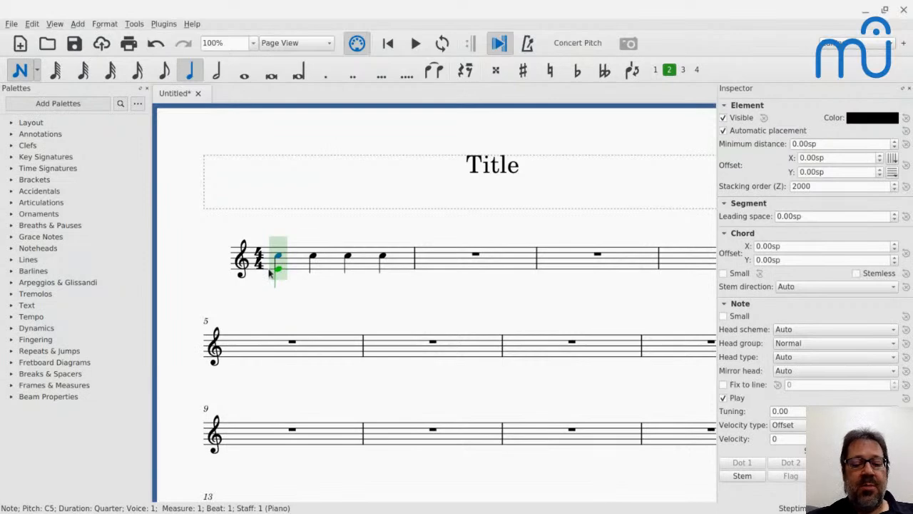
{"action": "key", "text": "6"}
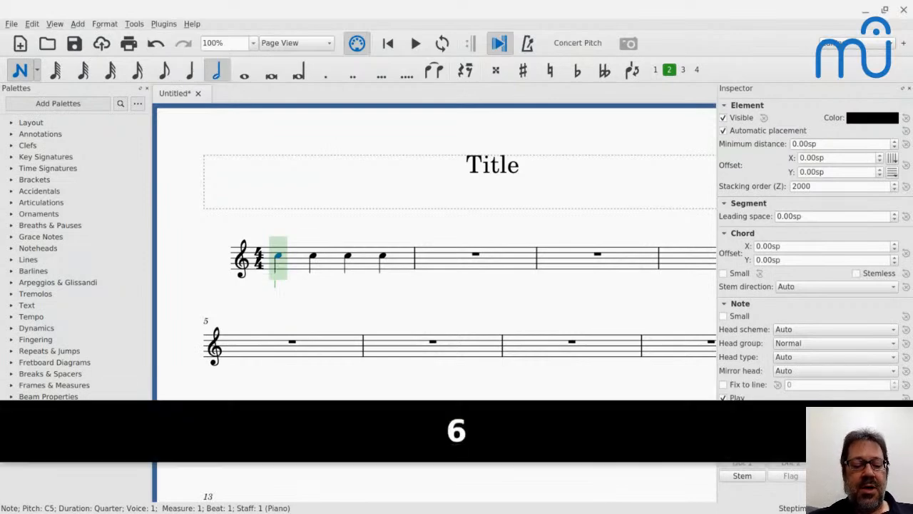
{"action": "key", "text": "e"}
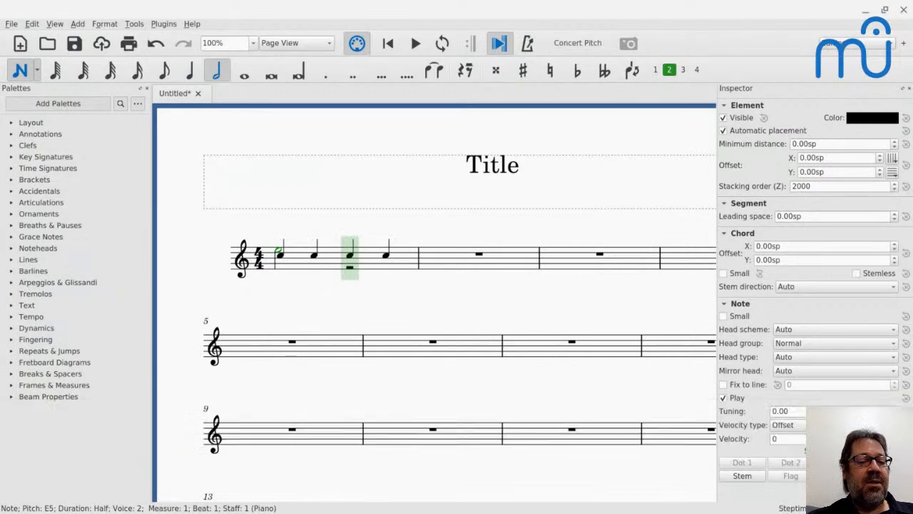
{"action": "key", "text": "ctrl+Down"}
{"action": "key", "text": "f"}
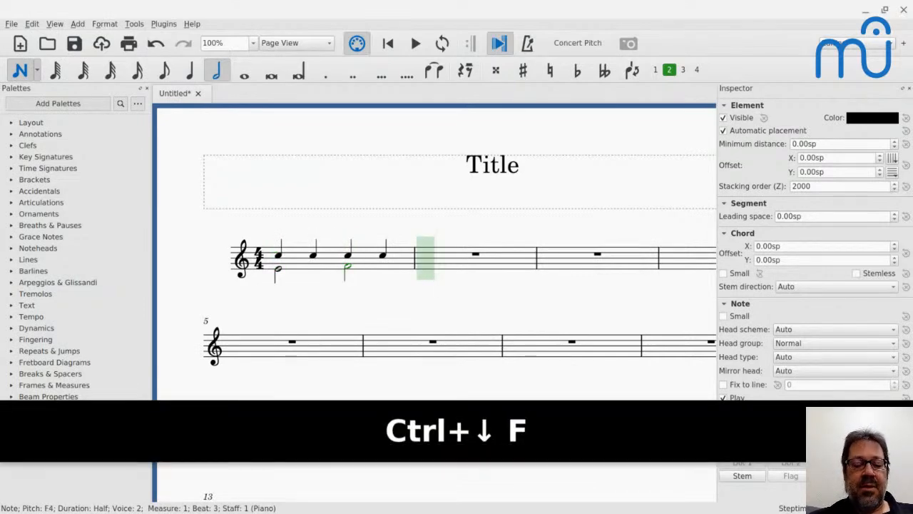
{"action": "key", "text": "g"}
{"action": "key", "text": "f"}
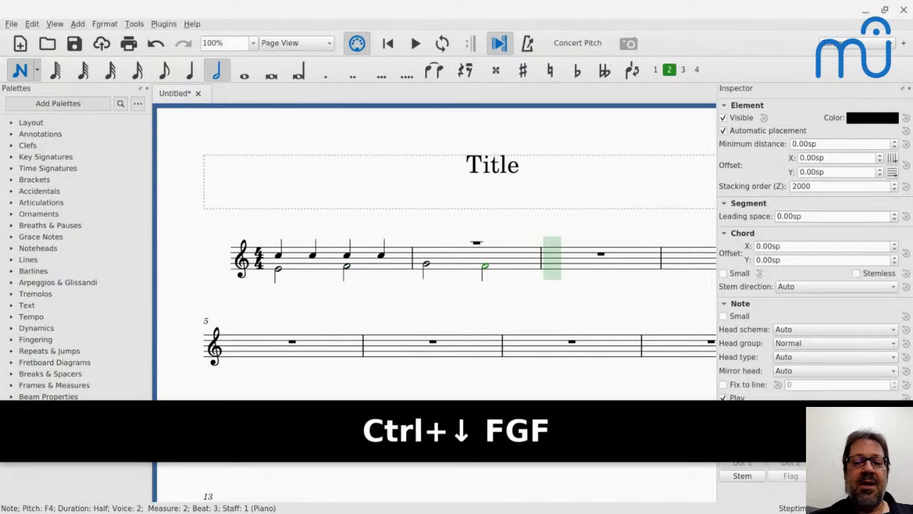
Step: Enter the voice 1 eighth notes D5, E5, F5, G5, F5, E5, D5 and C5 in measure 2 and select measure 1's E4 note
{"action": "key", "text": "Left"}
{"action": "key", "text": "Left"}
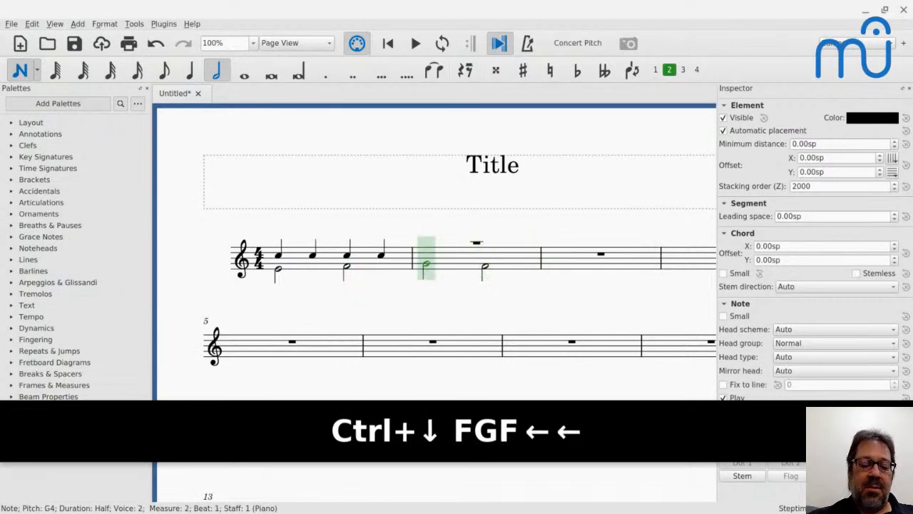
{"action": "left_click", "coordinate": [657, 74]}
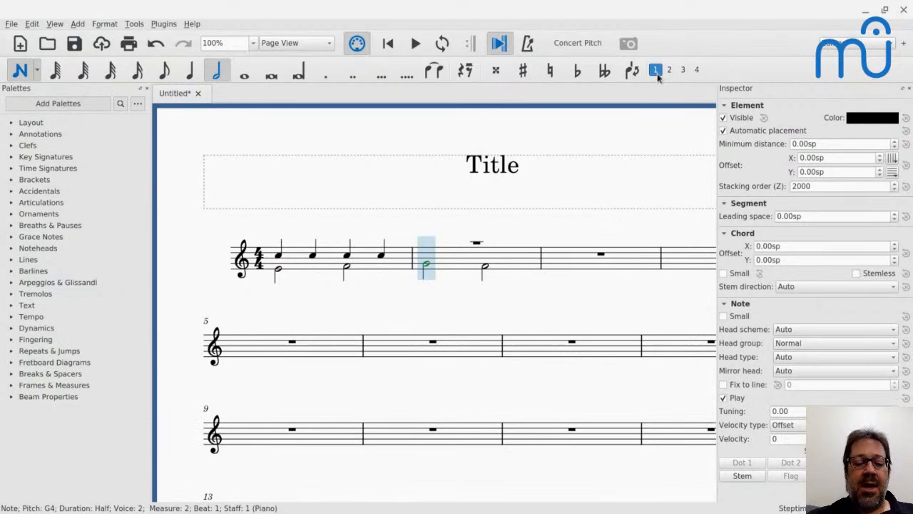
{"action": "key", "text": "4"}
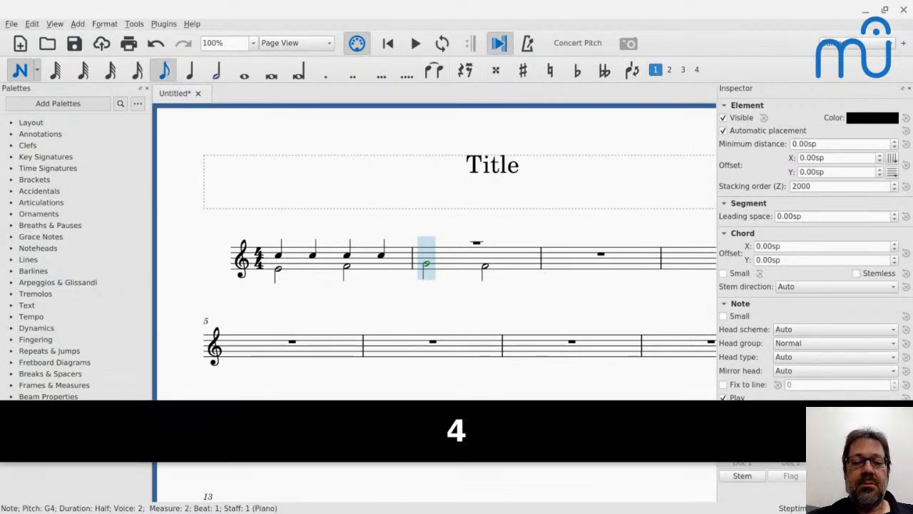
{"action": "key", "text": "d"}
{"action": "key", "text": "e"}
{"action": "key", "text": "f"}
{"action": "key", "text": "g"}
{"action": "key", "text": "f"}
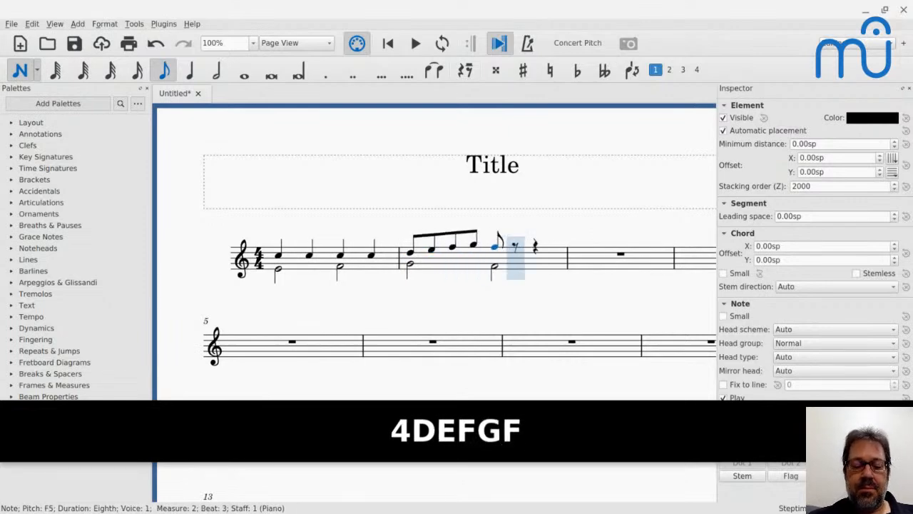
{"action": "key", "text": "e"}
{"action": "key", "text": "d"}
{"action": "key", "text": "c"}
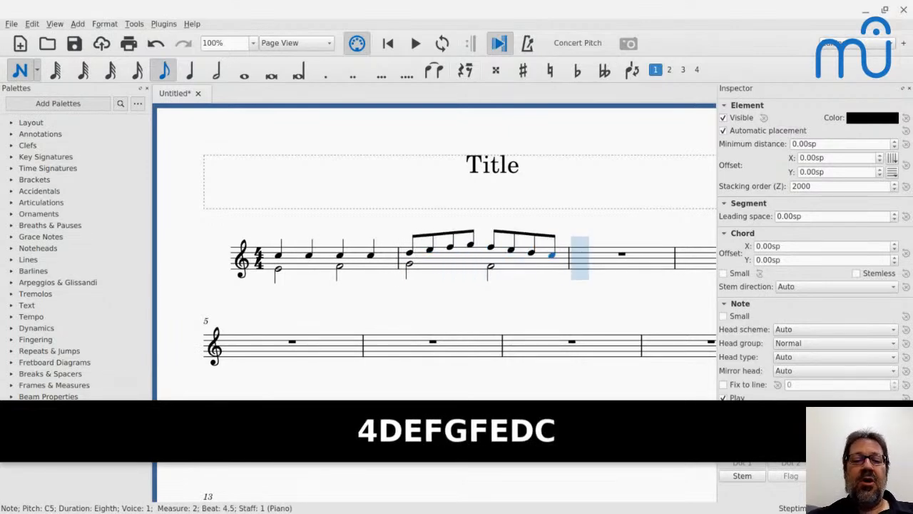
{"action": "key", "text": "Escape"}
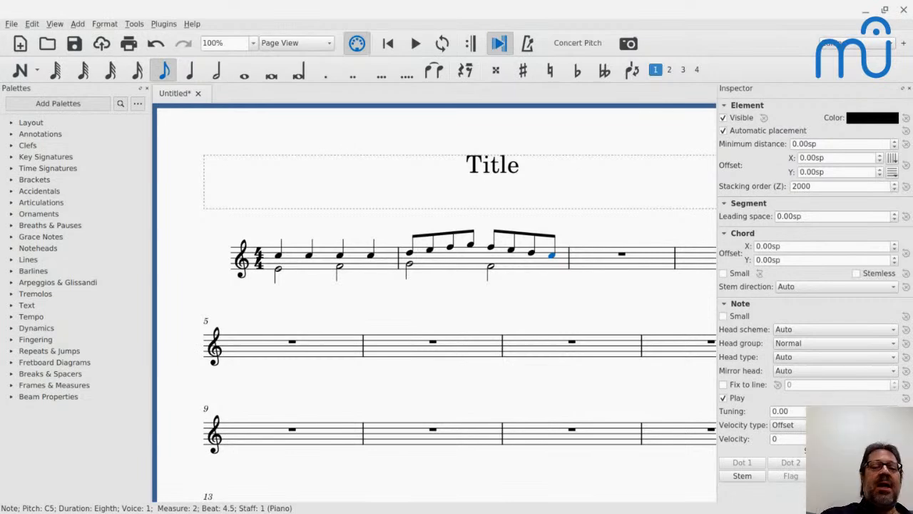
{"action": "key", "text": "Escape"}
{"action": "left_click", "coordinate": [325, 260]}
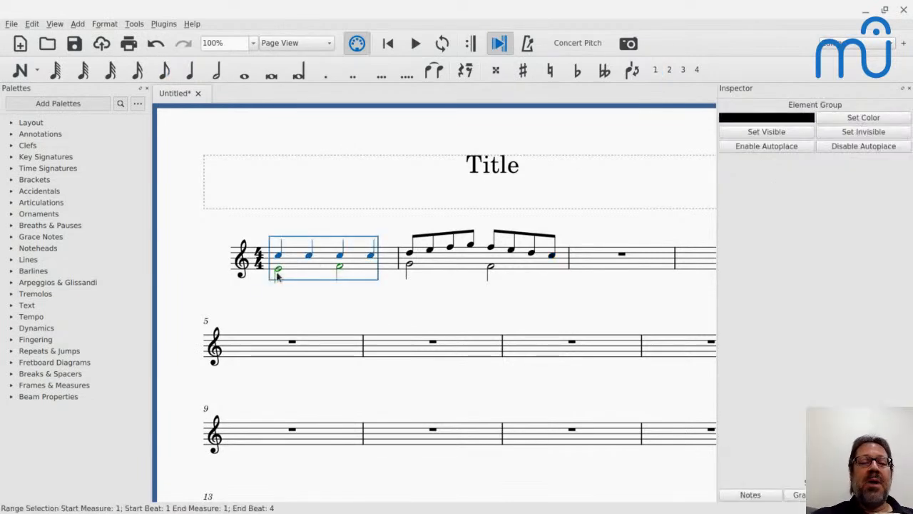
{"action": "left_click", "coordinate": [278, 272]}
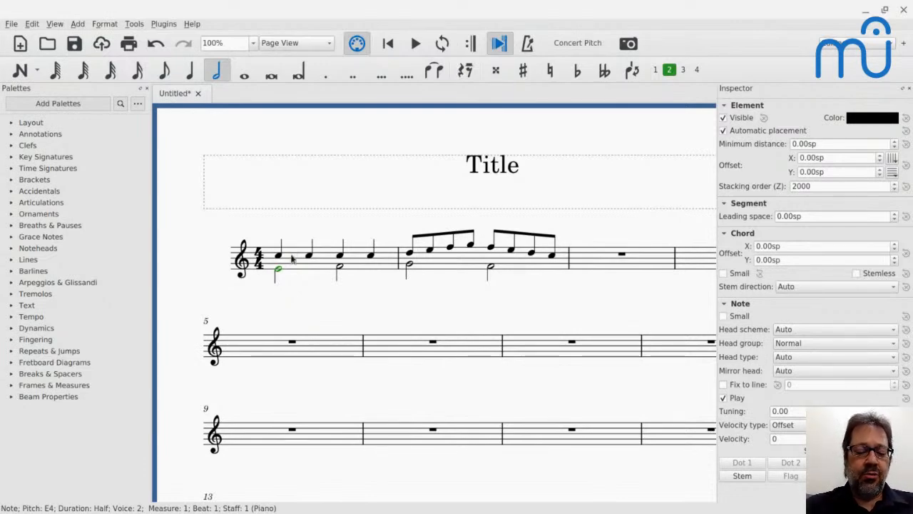
Step: Open the score Reunion.mscz, keeping its old style, and bring its first systems into view
{"action": "key", "text": "ctrl+o"}
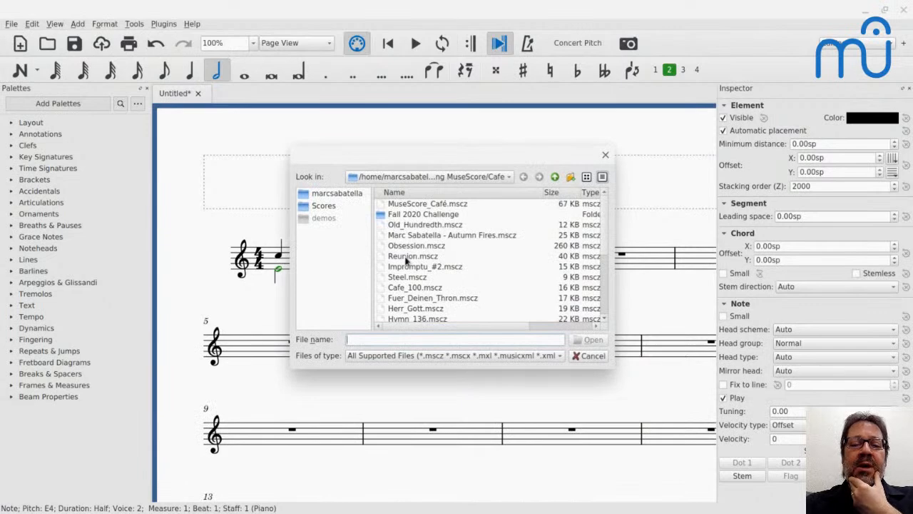
{"action": "left_click", "coordinate": [405, 258]}
{"action": "key", "text": "Return"}
{"action": "key", "text": "Return"}
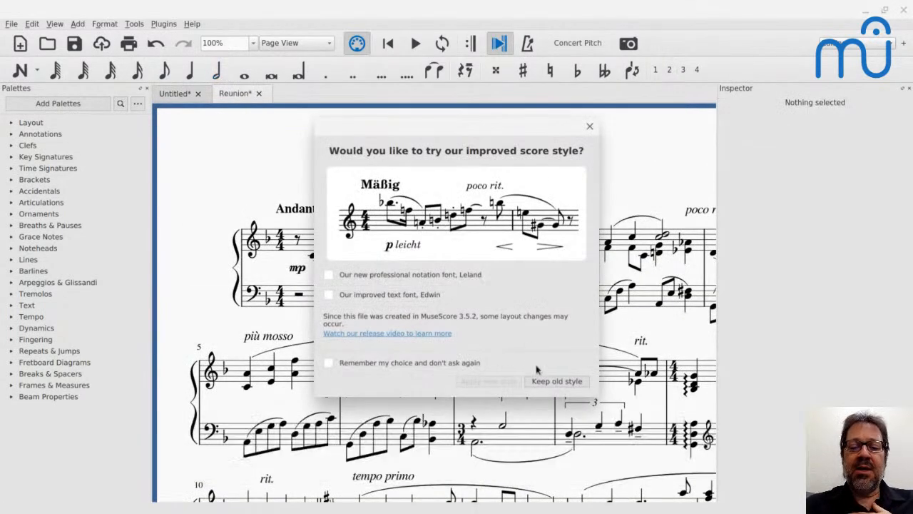
{"action": "left_click", "coordinate": [553, 380]}
{"action": "scroll", "coordinate": [552, 383], "scroll_direction": "down", "scroll_amount": 3}
{"action": "scroll", "coordinate": [551, 383], "scroll_direction": "down", "scroll_amount": 3}
{"action": "scroll", "coordinate": [551, 383], "scroll_direction": "right", "scroll_amount": 2}
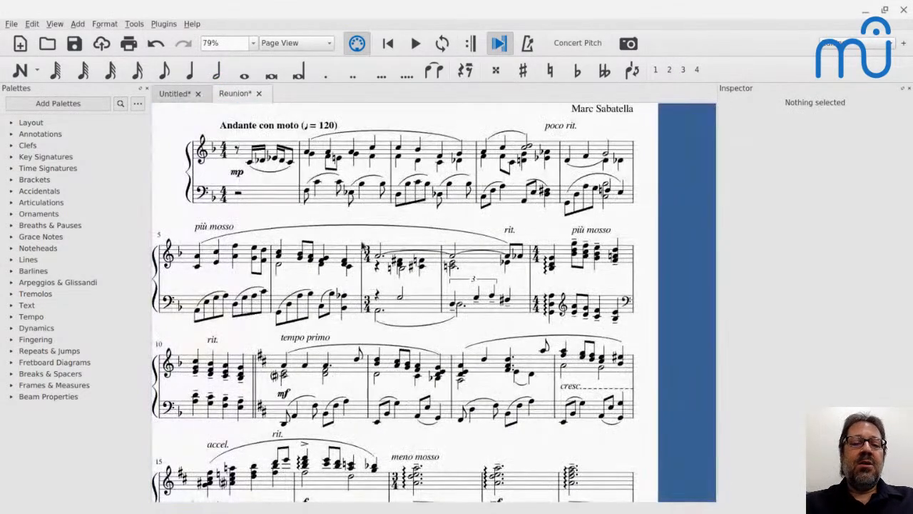
Step: Select measure 2 of the upper staff, switch to the browser streaming studio and return to MuseScore
{"action": "left_click", "coordinate": [323, 157]}
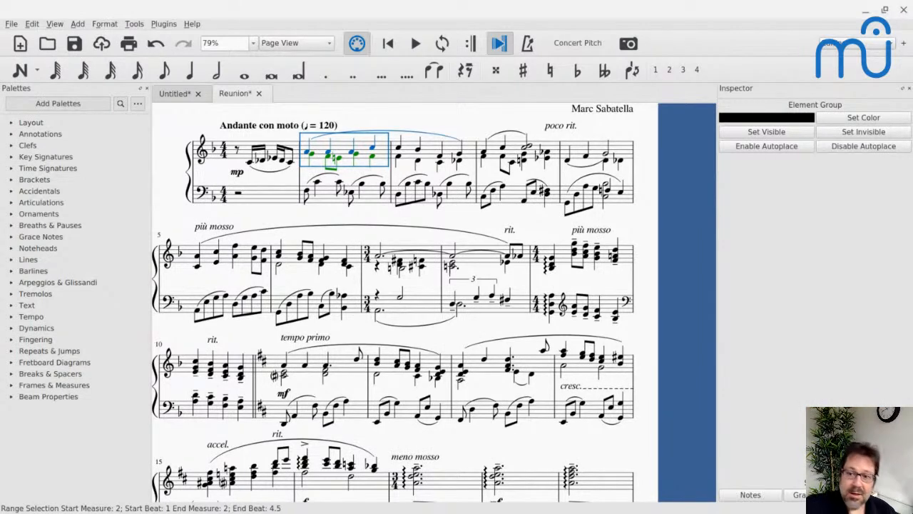
{"action": "key", "text": "alt+Tab"}
{"action": "key", "text": "alt+Tab"}
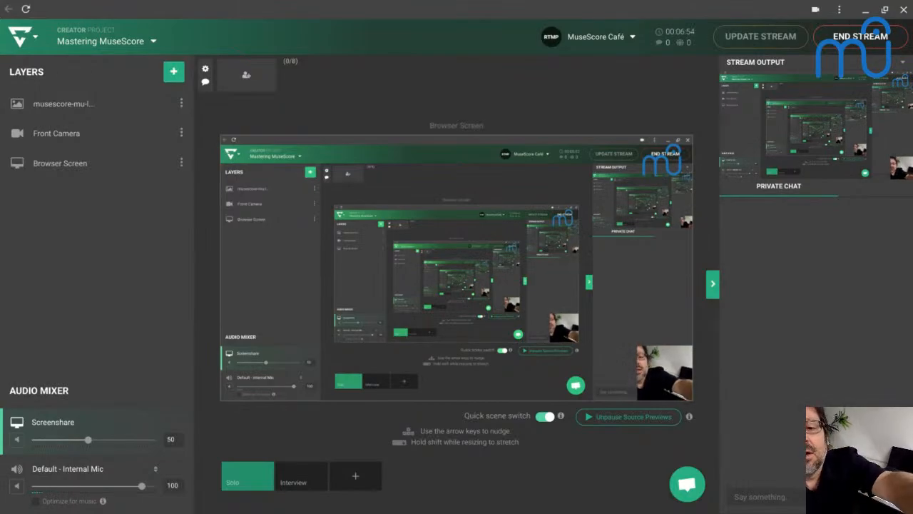
{"action": "key", "text": "alt+Tab"}
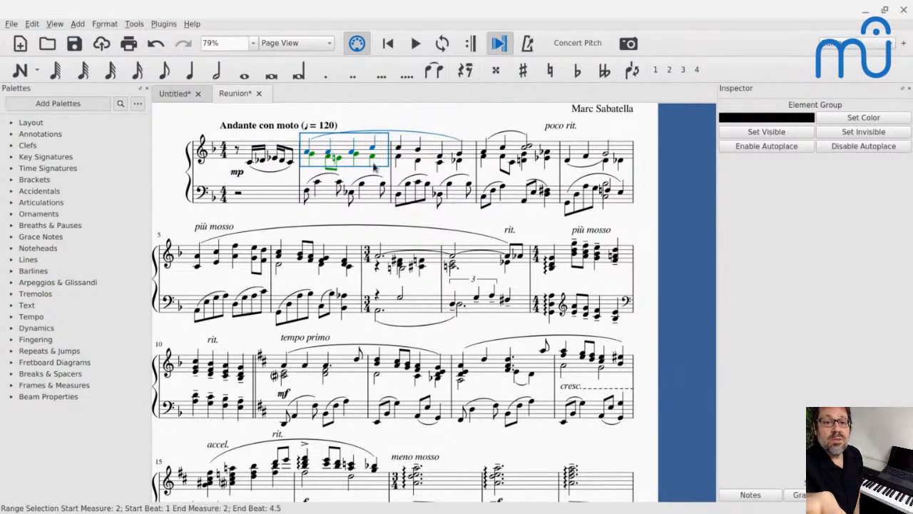
Step: Step through the voice 1 quarter notes in measure 2 of the upper staff to examine the upper line
{"action": "left_click", "coordinate": [328, 158]}
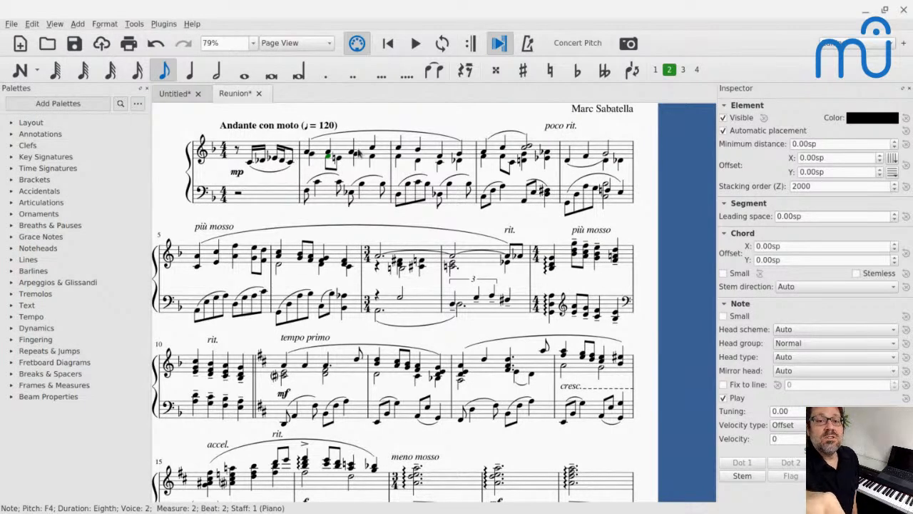
{"action": "left_click", "coordinate": [309, 154]}
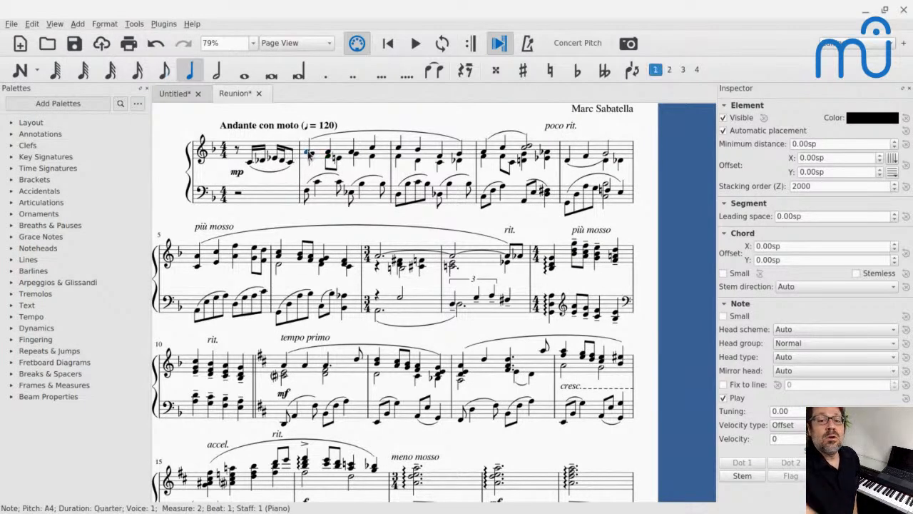
{"action": "key", "text": "Right"}
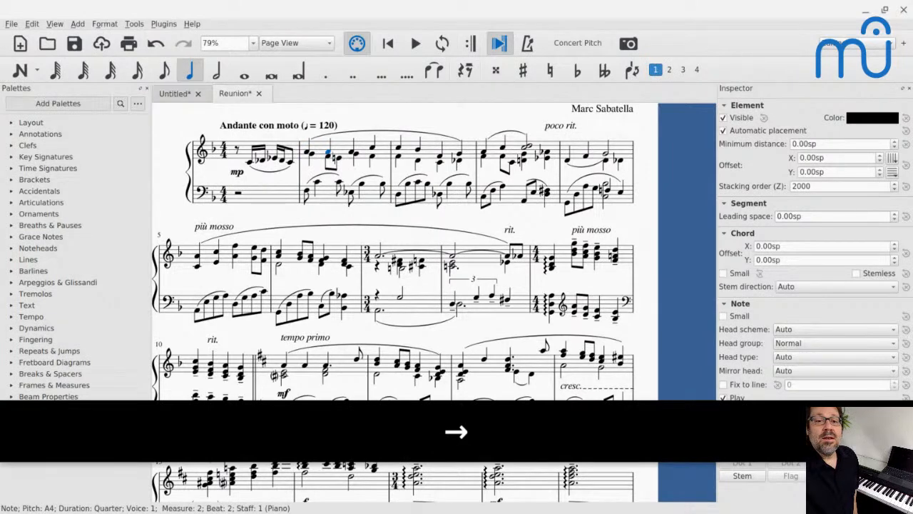
{"action": "key", "text": "Right"}
{"action": "key", "text": "Right"}
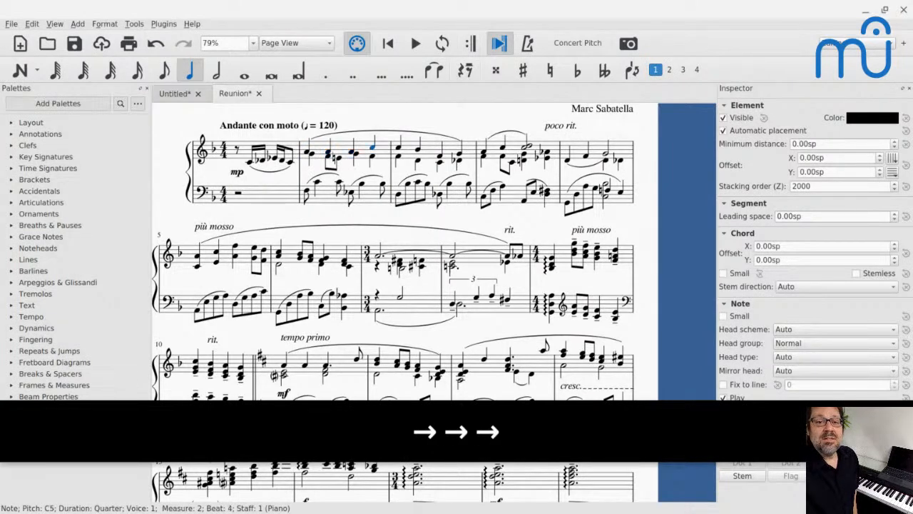
Step: Step through the voice 2 notes in measure 2 of the upper staff to examine the lower line
{"action": "left_click", "coordinate": [312, 154]}
{"action": "key", "text": "Right"}
{"action": "key", "text": "Right"}
{"action": "key", "text": "Right"}
{"action": "key", "text": "Right"}
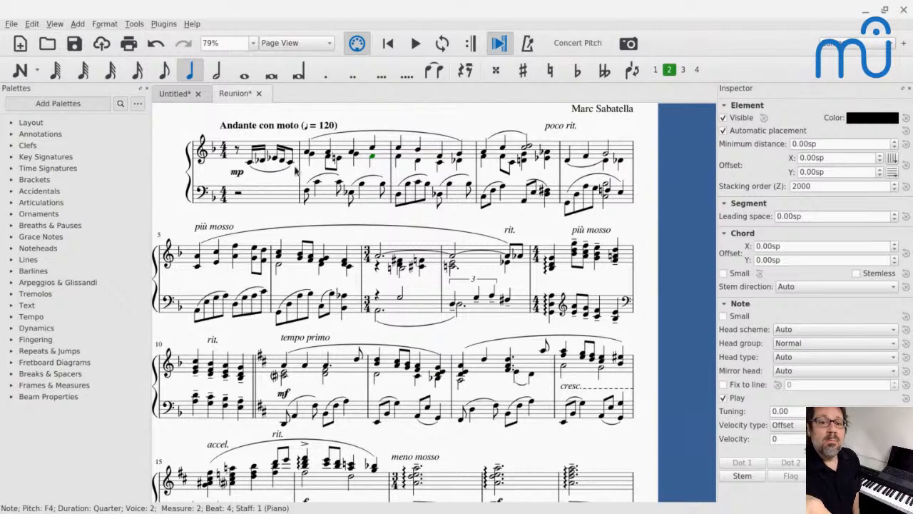
Step: Select measure 2 of the upper staff and apply Implode to combine its voices
{"action": "left_click", "coordinate": [364, 155]}
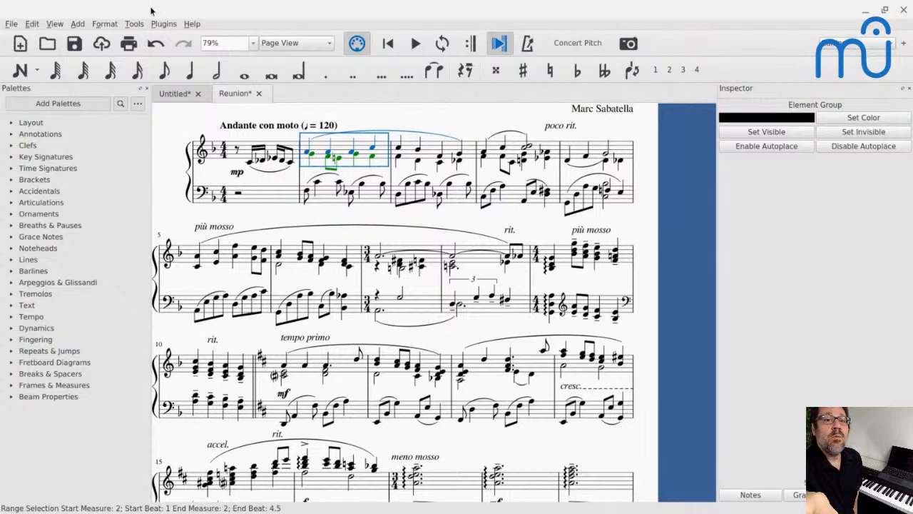
{"action": "left_click", "coordinate": [134, 26]}
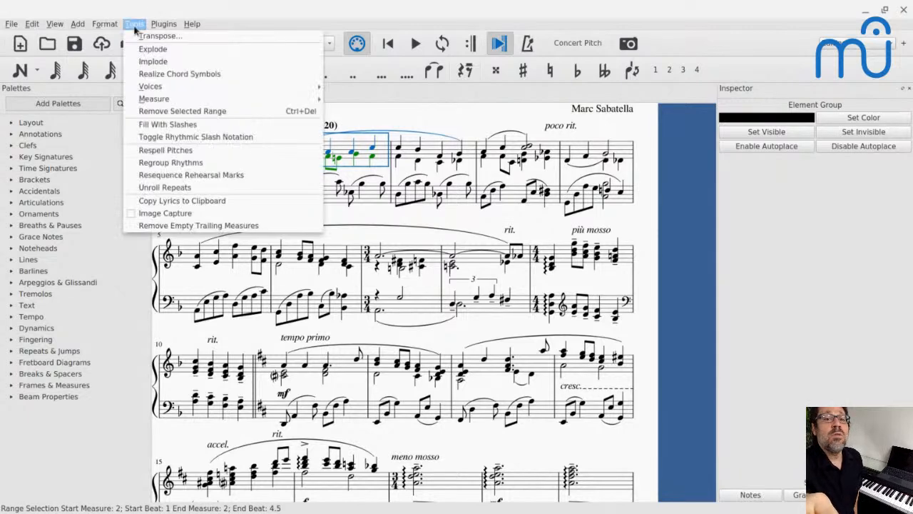
{"action": "left_click", "coordinate": [158, 64]}
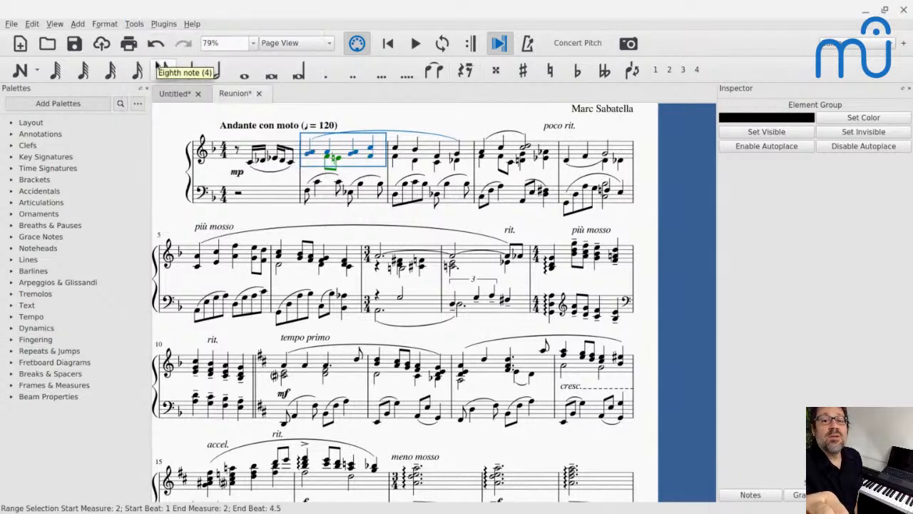
Step: Undo and redo the Implode to compare the two notations of measure 2 close up
{"action": "left_click", "coordinate": [307, 157]}
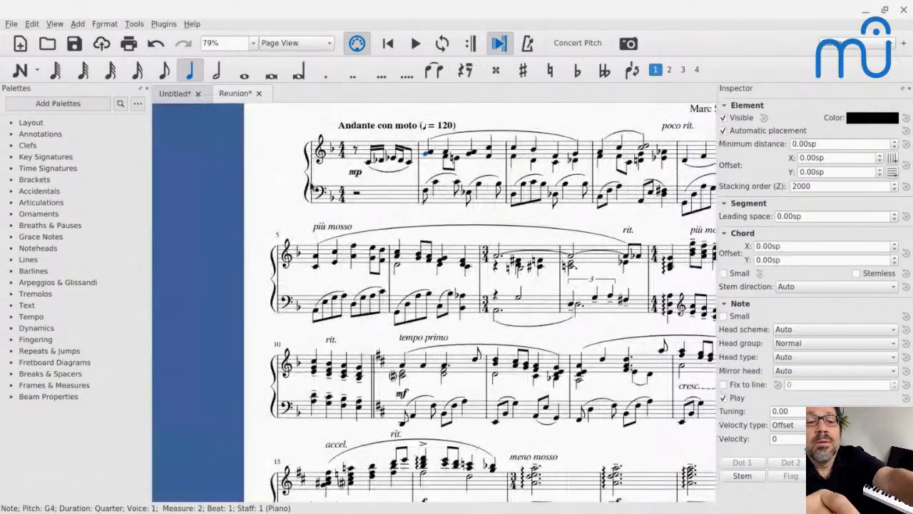
{"action": "scroll", "coordinate": [312, 184], "scroll_direction": "down", "scroll_amount": 2, "text": "ctrl"}
{"action": "scroll", "coordinate": [312, 182], "scroll_direction": "up", "scroll_amount": 10, "text": "ctrl"}
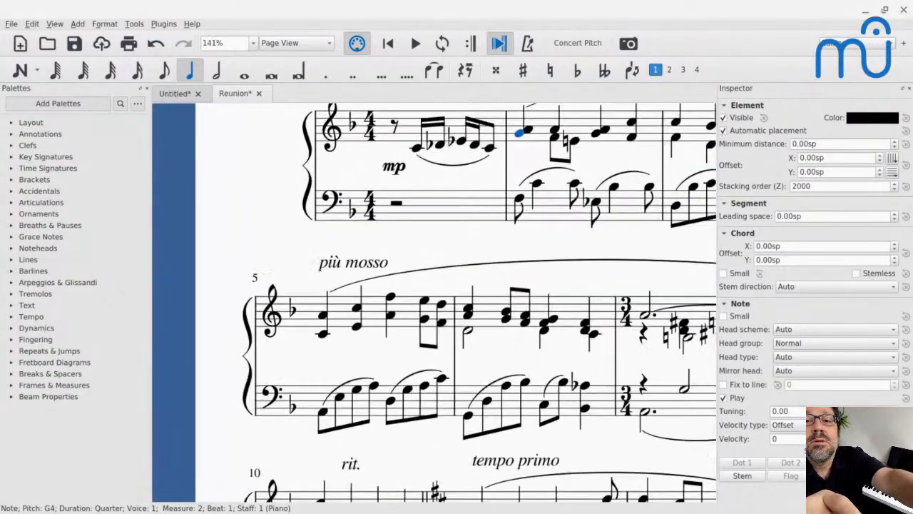
{"action": "left_click", "coordinate": [239, 226]}
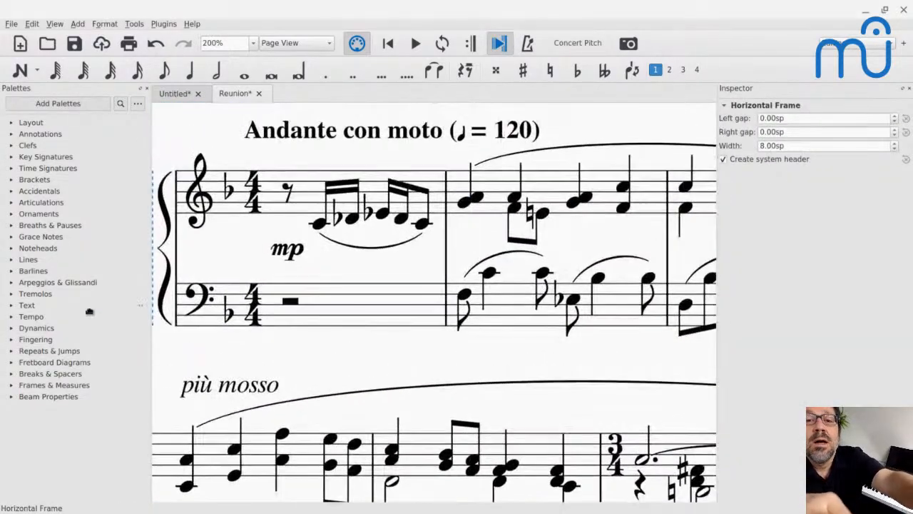
{"action": "scroll", "coordinate": [414, 255], "scroll_direction": "right", "scroll_amount": 5}
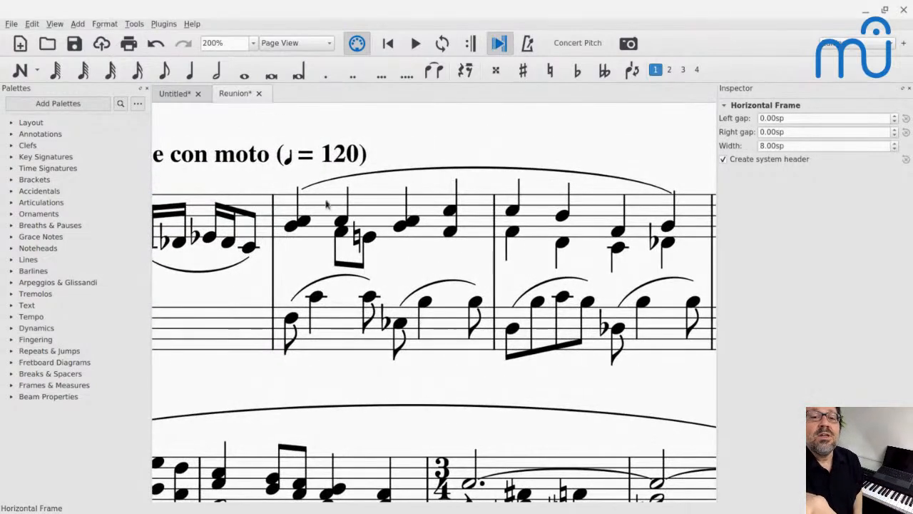
{"action": "key", "text": "ctrl+z"}
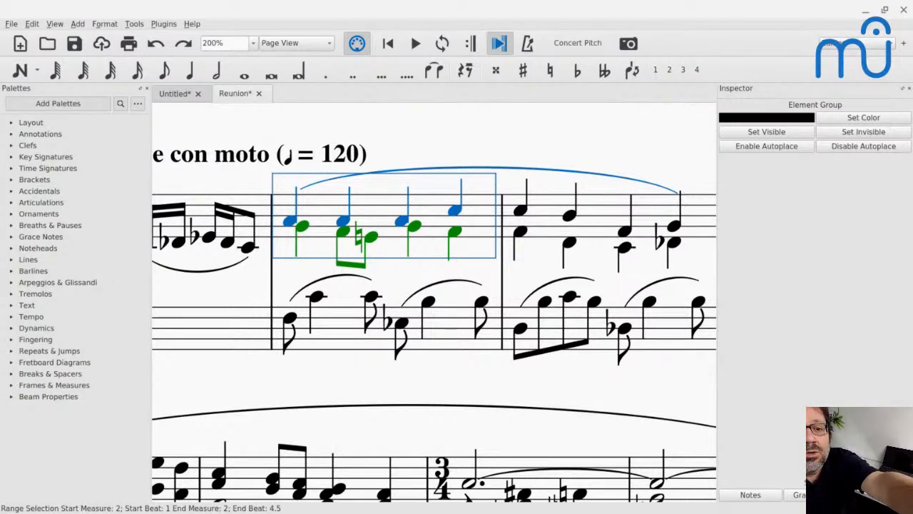
{"action": "key", "text": "ctrl+shift+z"}
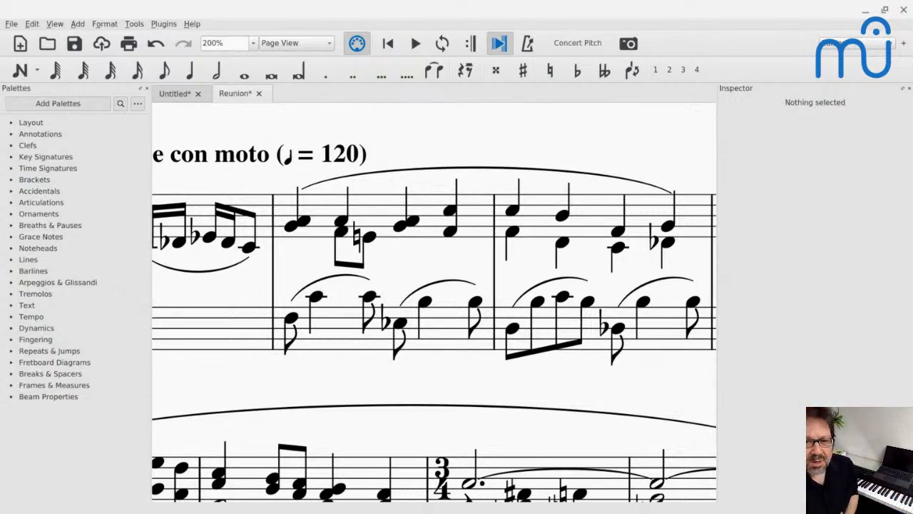
Step: Enter a voice 1 quarter-note chord of G4 and A4 in measure 6 of the Untitled score and compare it with Reunion
{"action": "left_click", "coordinate": [172, 98]}
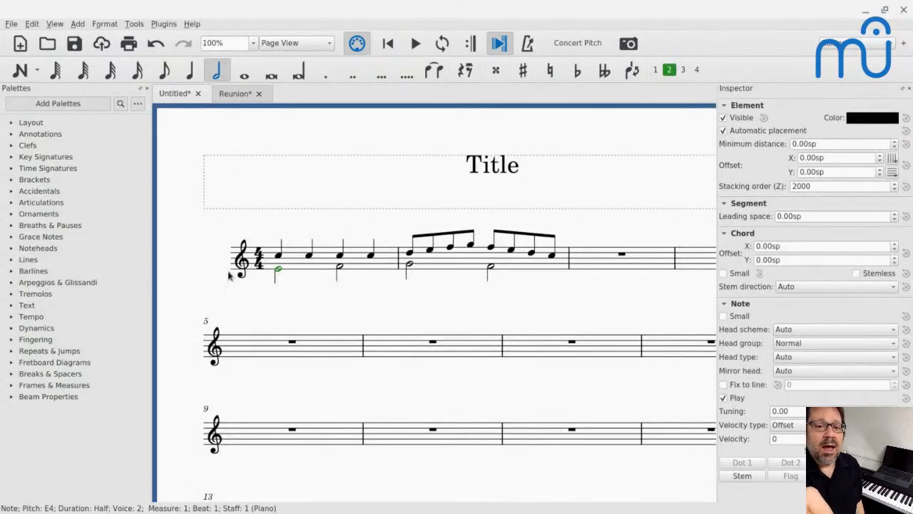
{"action": "left_click", "coordinate": [377, 349]}
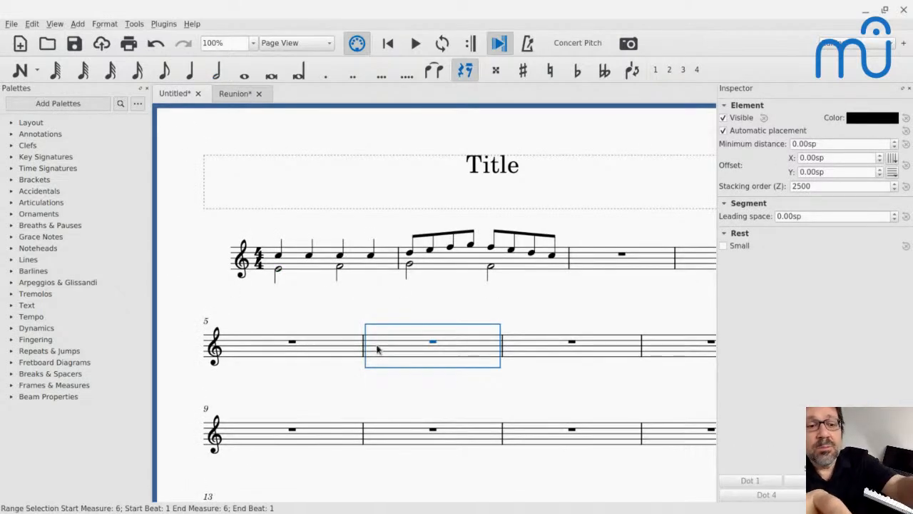
{"action": "scroll", "coordinate": [377, 349], "scroll_direction": "up", "scroll_amount": 8}
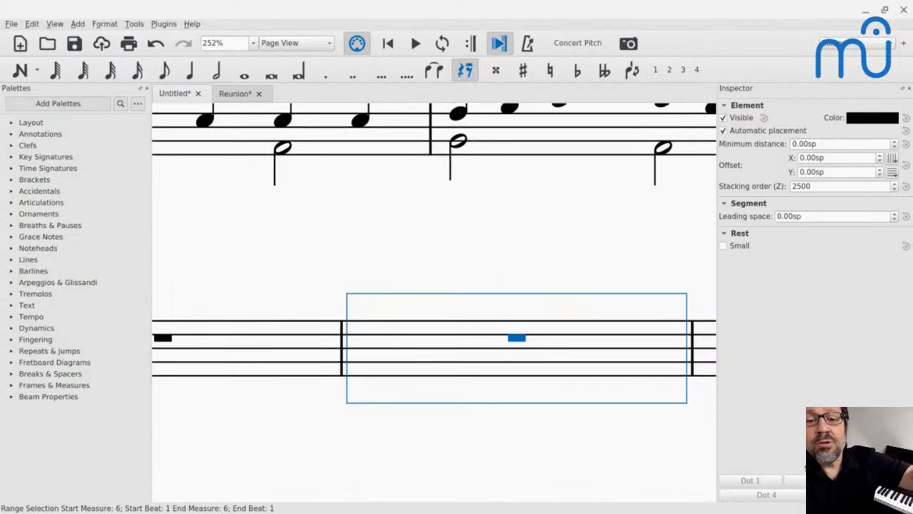
{"action": "key", "text": "n"}
{"action": "scroll", "coordinate": [433, 249], "scroll_direction": "down", "scroll_amount": 2}
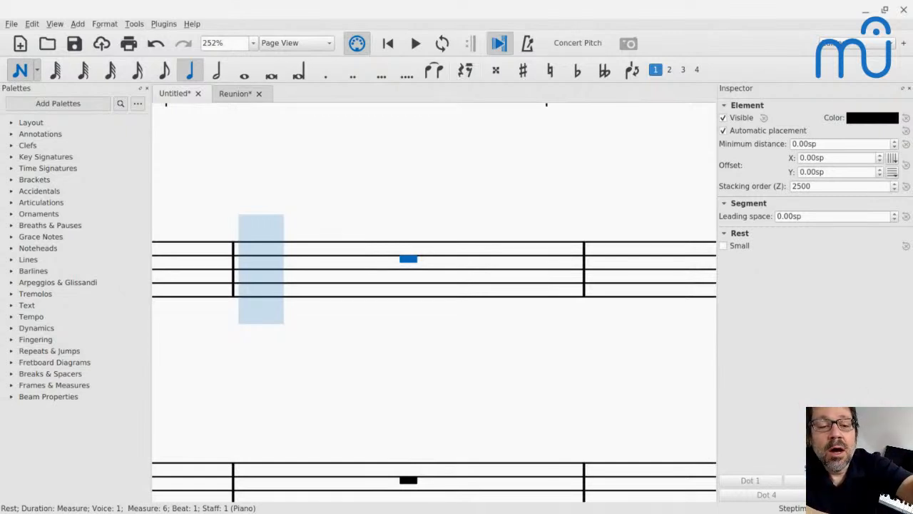
{"action": "key", "text": "g"}
{"action": "key", "text": "shift+a"}
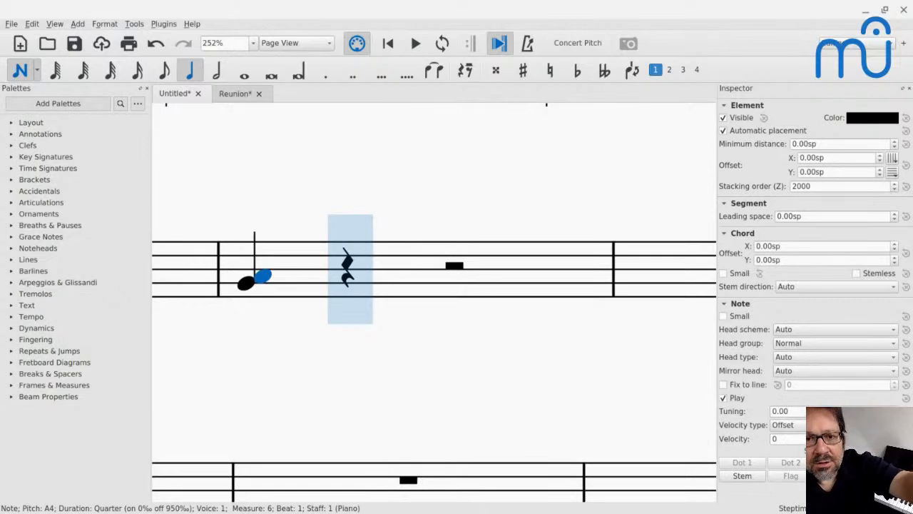
{"action": "left_click", "coordinate": [234, 95]}
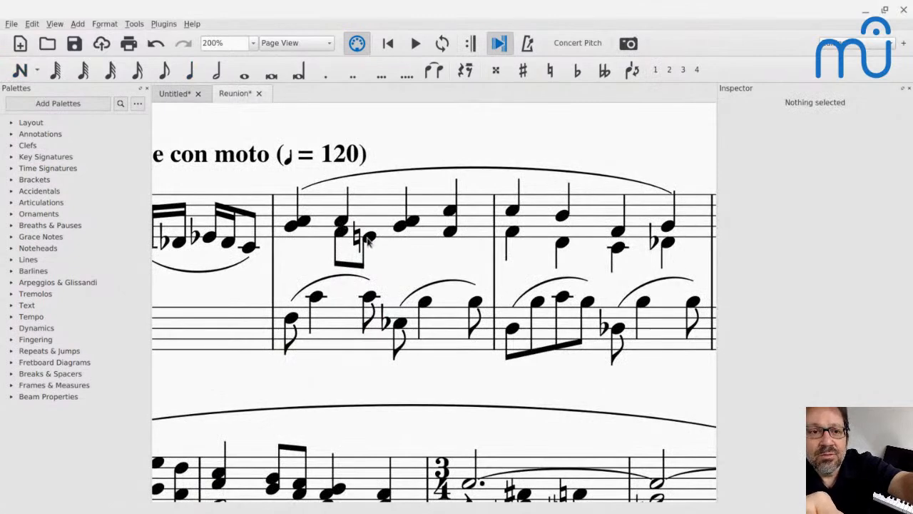
{"action": "left_click", "coordinate": [187, 95]}
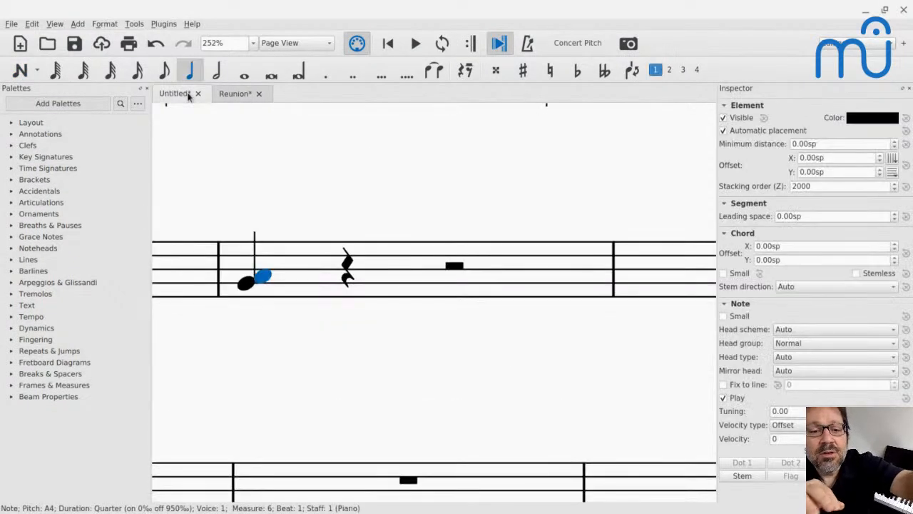
Step: Enter a quarter-note A4 on beat 2 and a quarter-note chord of F4 and A4 on beat 3 in voice 1 of measure 6
{"action": "key", "text": "n"}
{"action": "key", "text": "Right"}
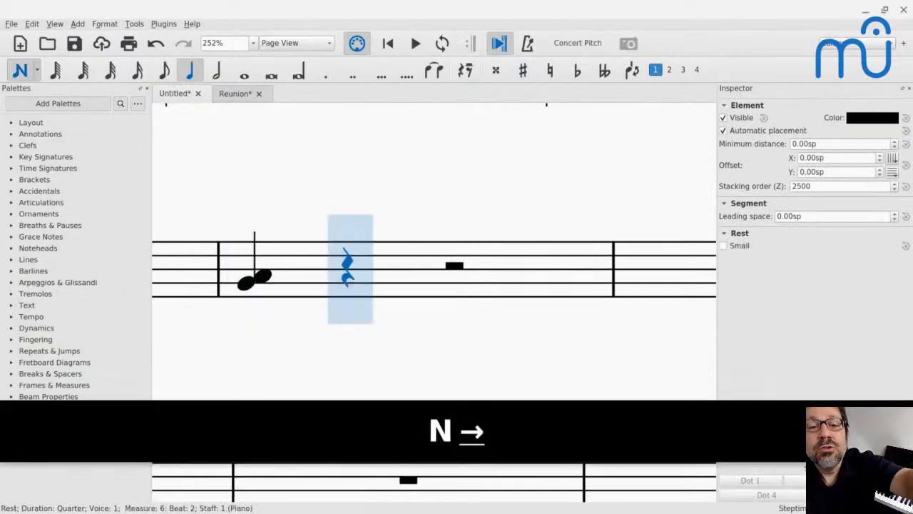
{"action": "key", "text": "a"}
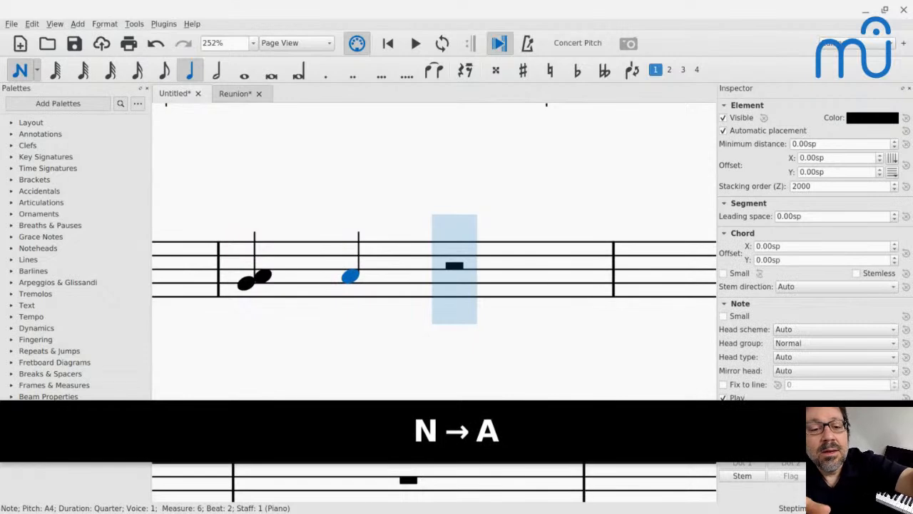
{"action": "key", "text": "f"}
{"action": "key", "text": "shift+a"}
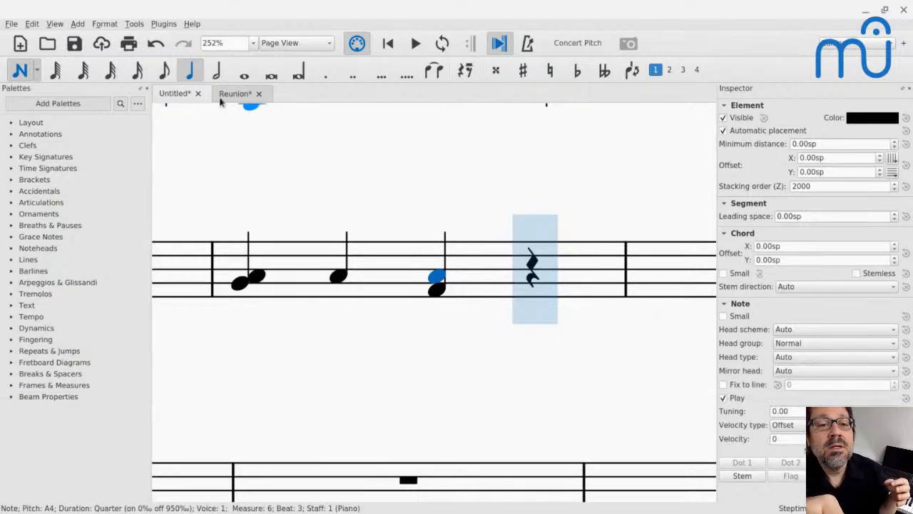
Step: Check the passage against Reunion and raise the lower note of the beat 3 chord to G4
{"action": "left_click", "coordinate": [222, 95]}
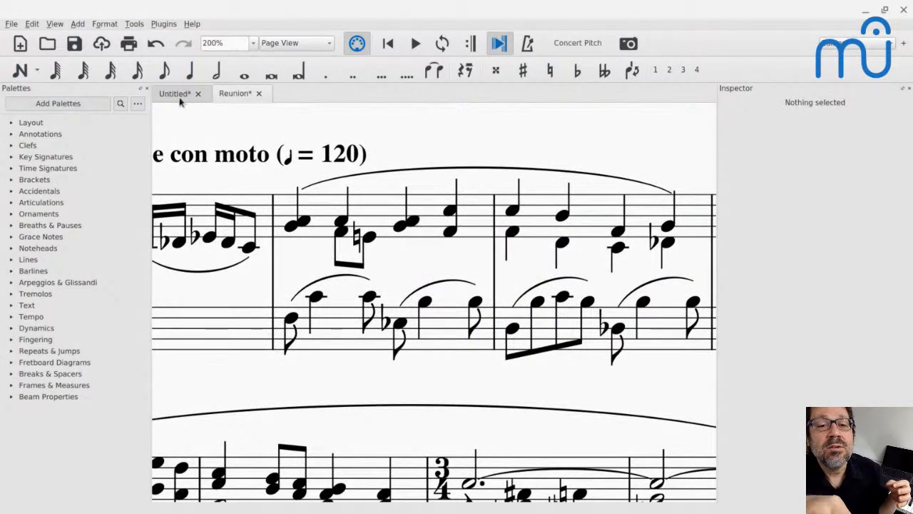
{"action": "left_click", "coordinate": [178, 97]}
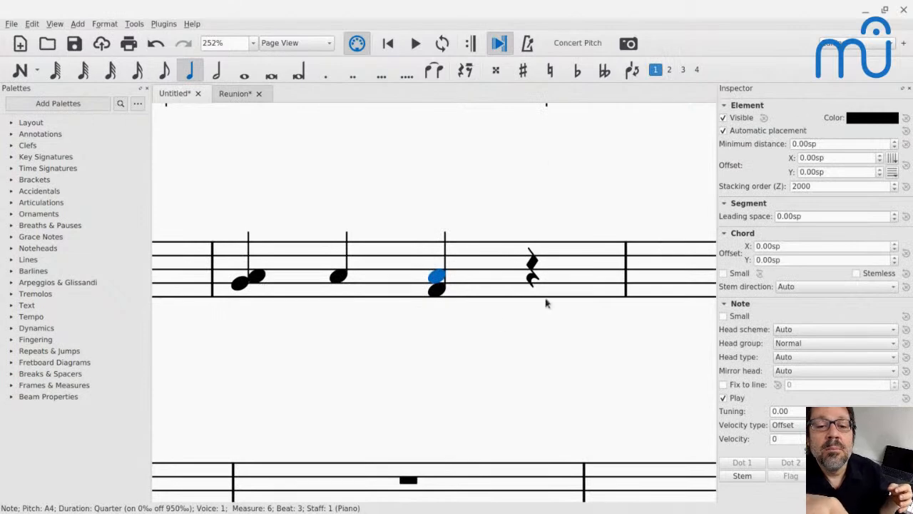
{"action": "left_click", "coordinate": [441, 291]}
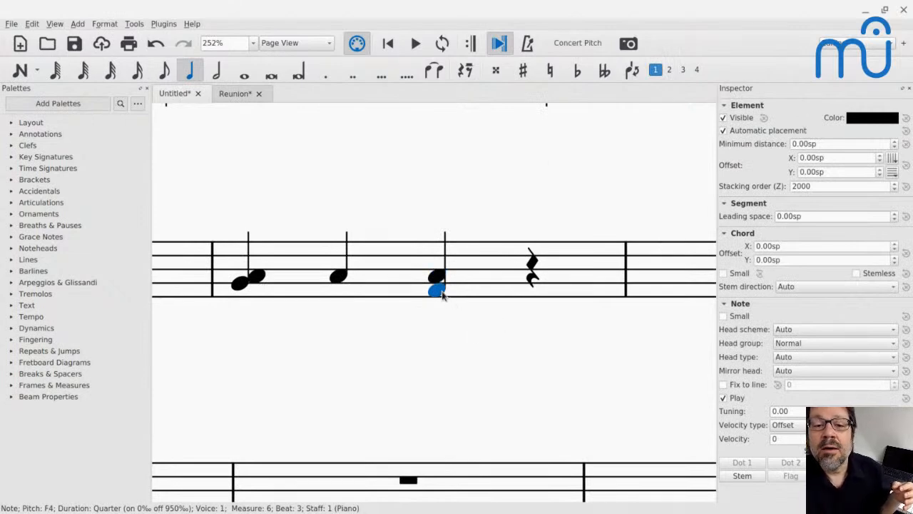
{"action": "key", "text": "Up"}
{"action": "key", "text": "Up"}
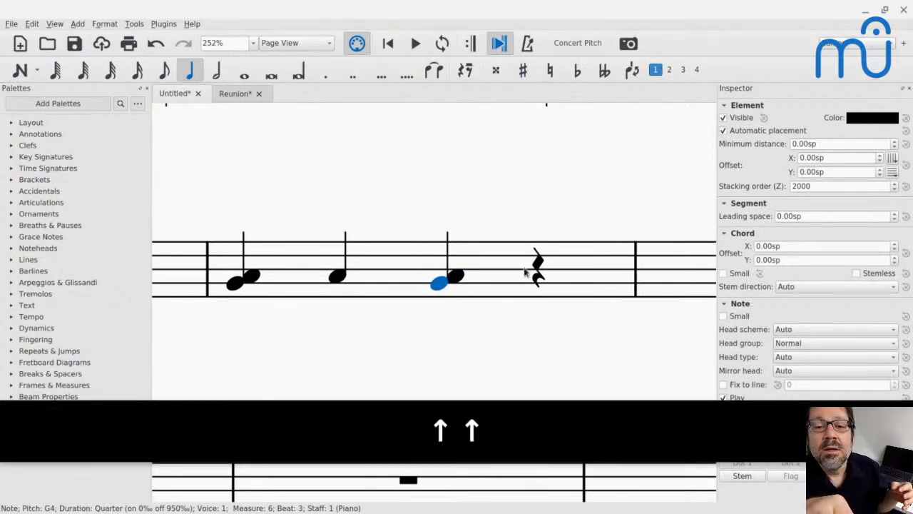
Step: Enter a voice 1 quarter-note chord of F4 and C5 on beat 4 of measure 6
{"action": "left_click", "coordinate": [537, 269]}
{"action": "key", "text": "n"}
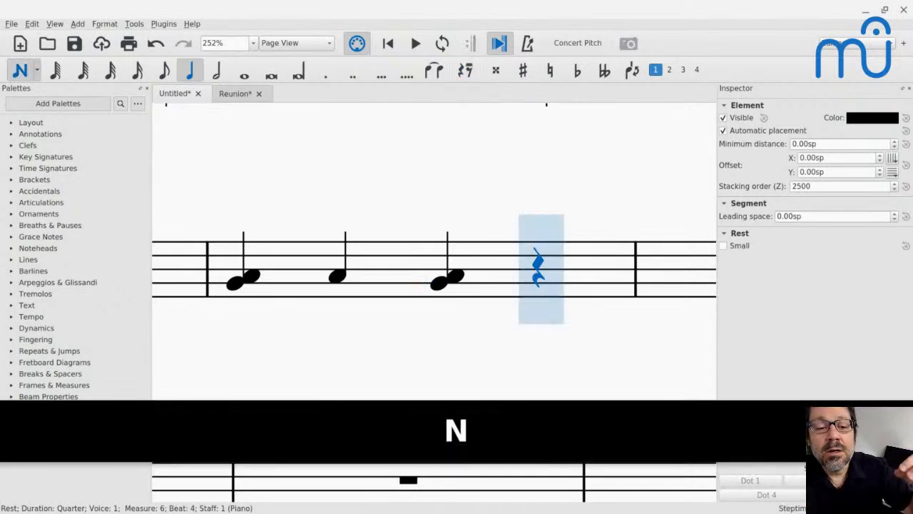
{"action": "key", "text": "f"}
{"action": "key", "text": "shift+c"}
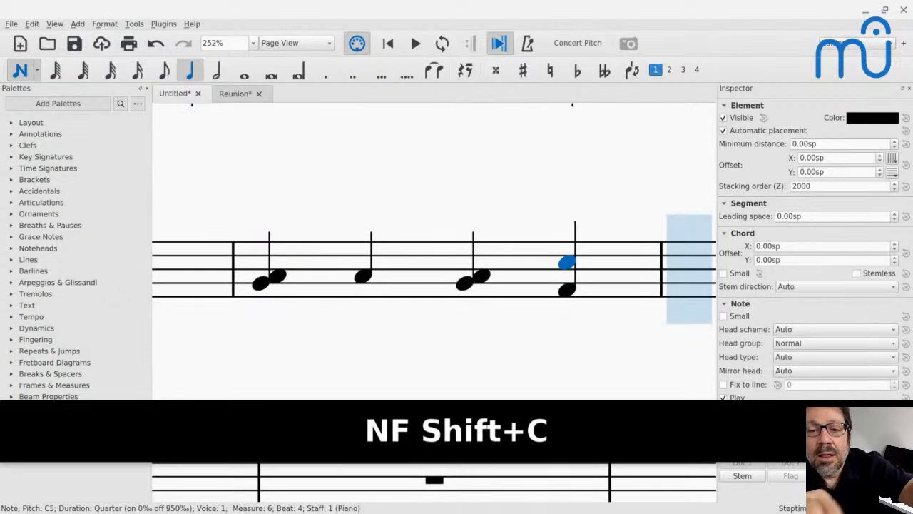
Step: Return the note-input cursor to beat 1 of measure 6 and compare the passage with Reunion
{"action": "key", "text": "Left"}
{"action": "key", "text": "Left"}
{"action": "key", "text": "Left"}
{"action": "key", "text": "Left"}
{"action": "key", "text": "Left"}
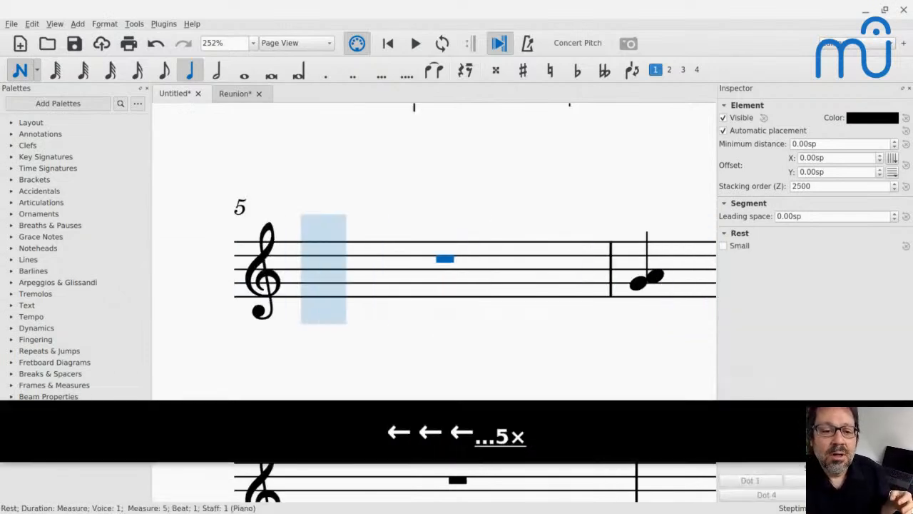
{"action": "key", "text": "Right"}
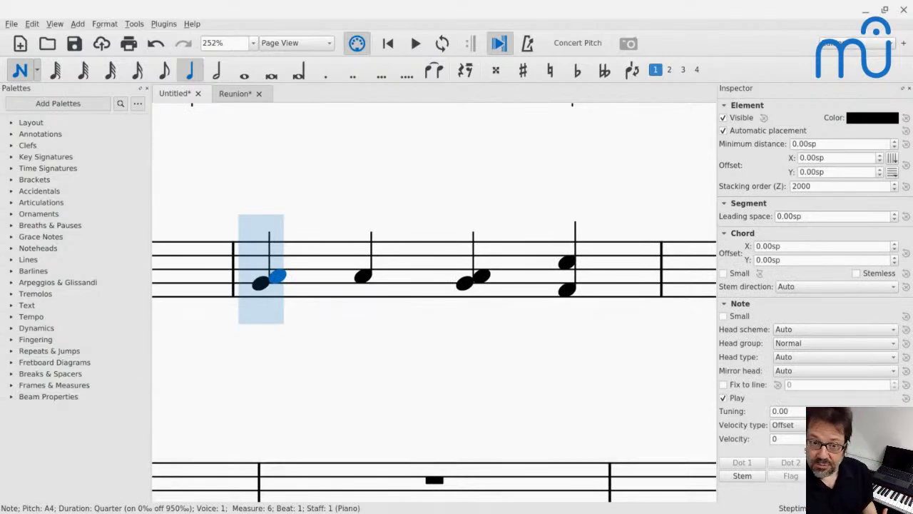
{"action": "left_click", "coordinate": [235, 93]}
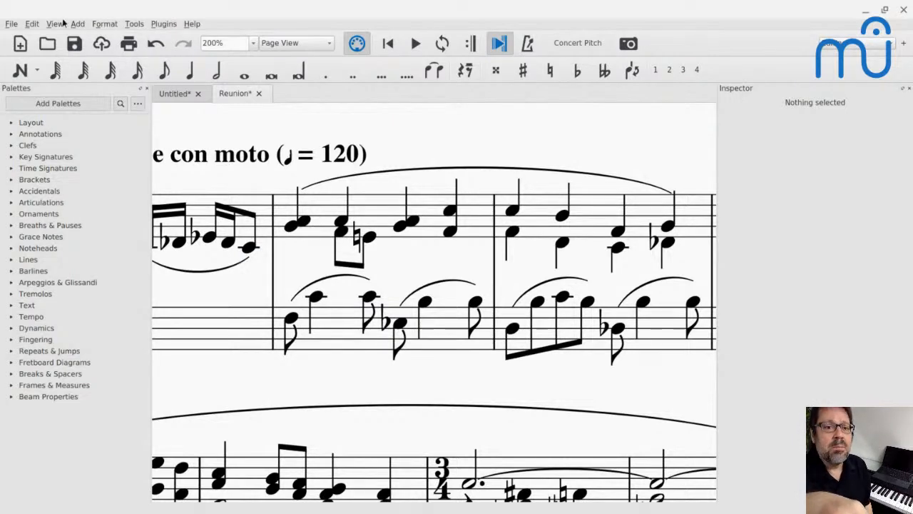
{"action": "left_click", "coordinate": [170, 95]}
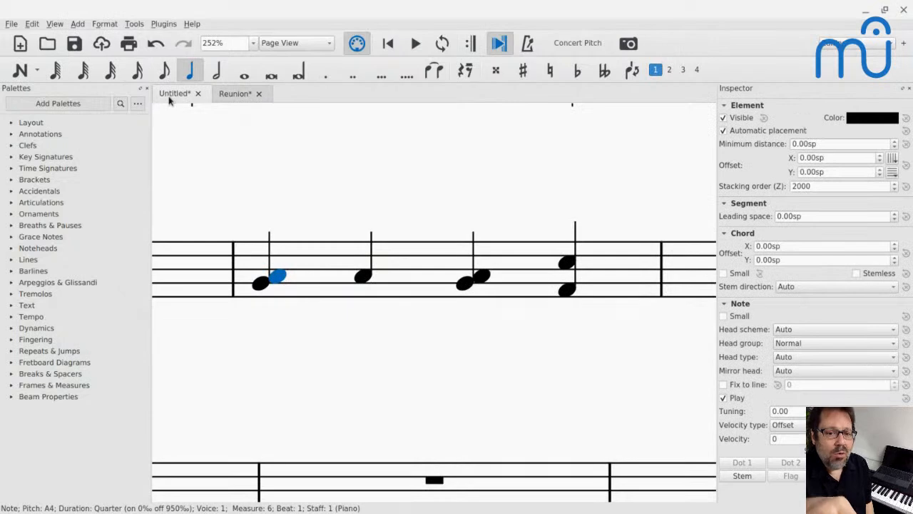
{"action": "key", "text": "n"}
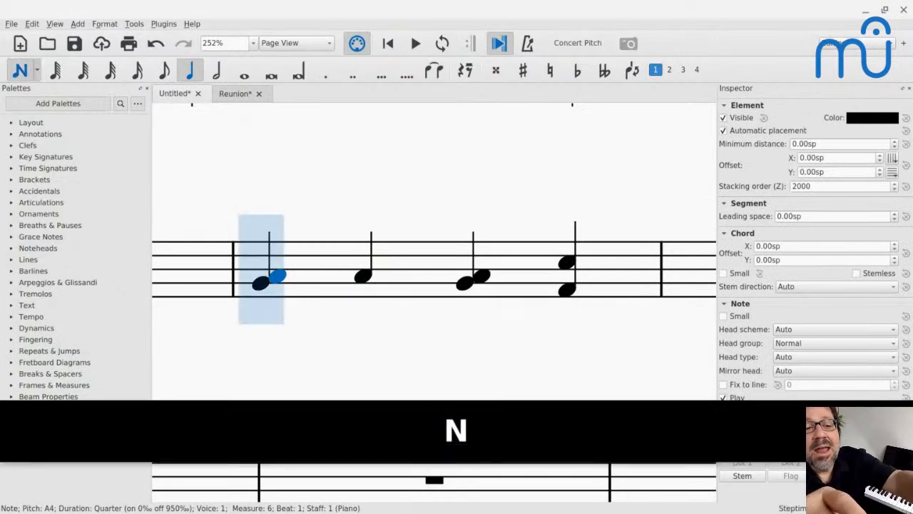
{"action": "key", "text": "ctrl+minus"}
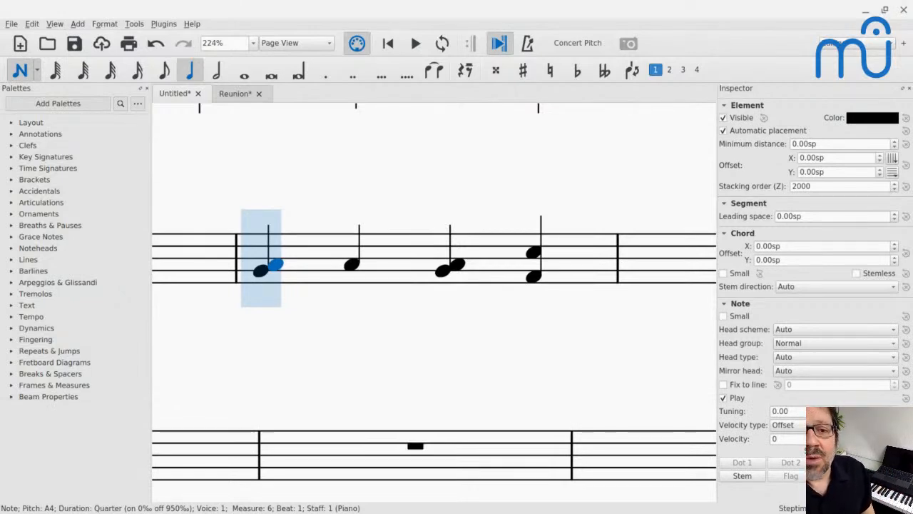
Step: Try entering a quarter rest in voice 1 on beat 1 of measure 6, and undo it
{"action": "key", "text": "5"}
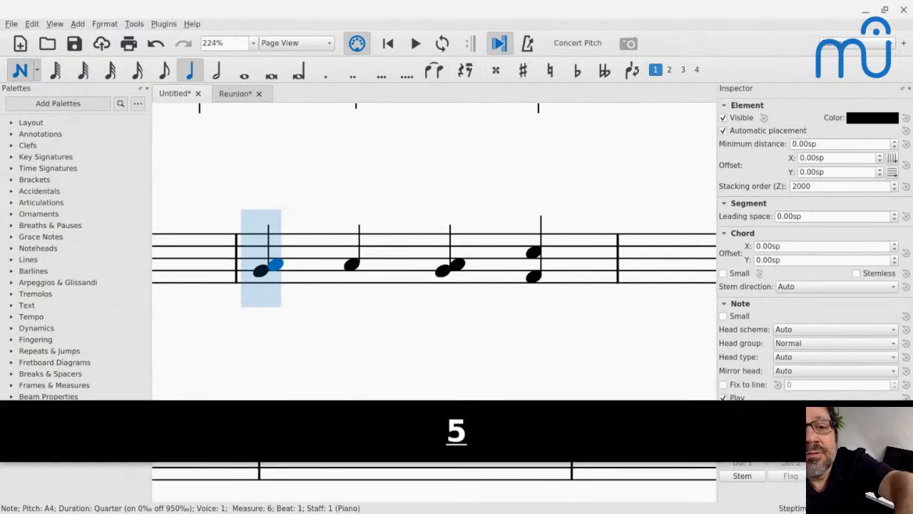
{"action": "key", "text": "0"}
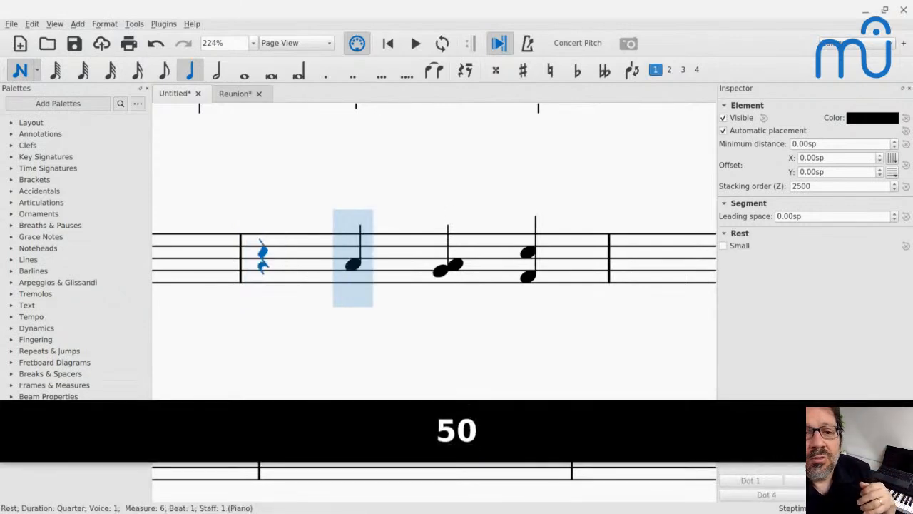
{"action": "key", "text": "ctrl+z"}
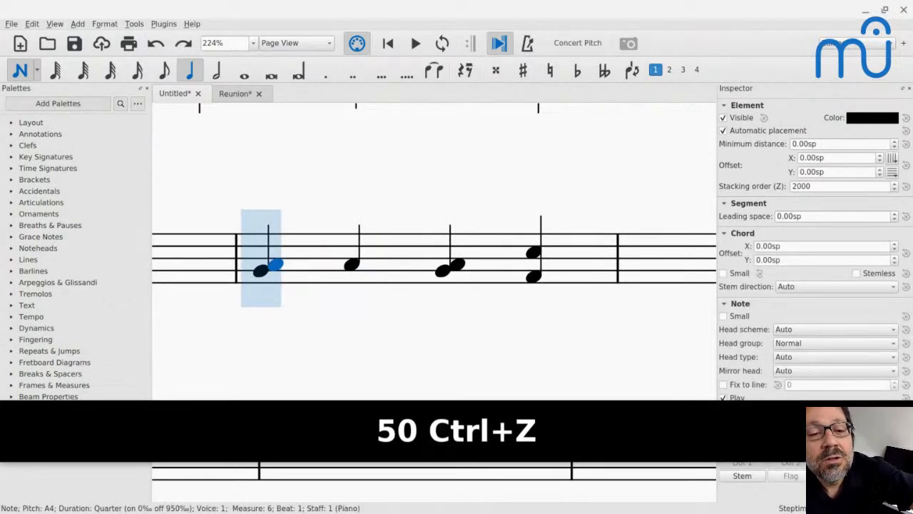
Step: Enter a voice 2 quarter rest on beat 1 of measure 6 and make it invisible
{"action": "key", "text": "ctrl+alt+2"}
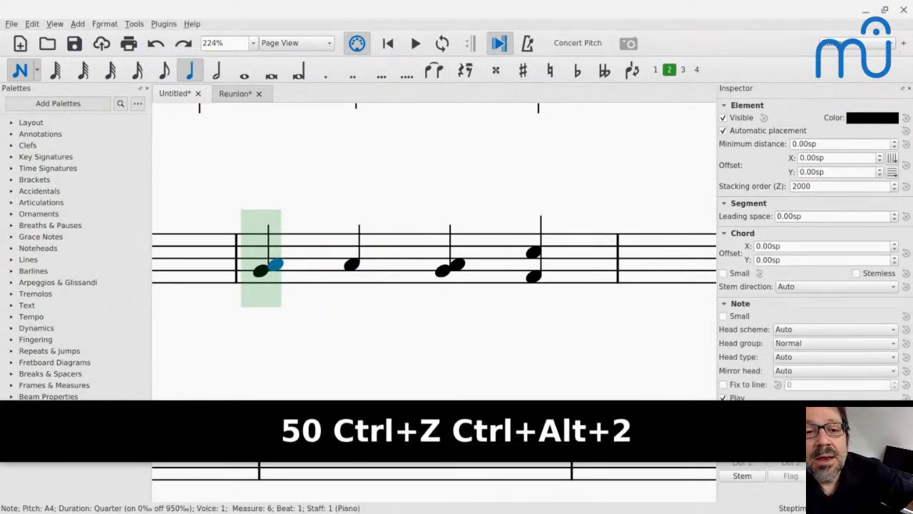
{"action": "key", "text": "0"}
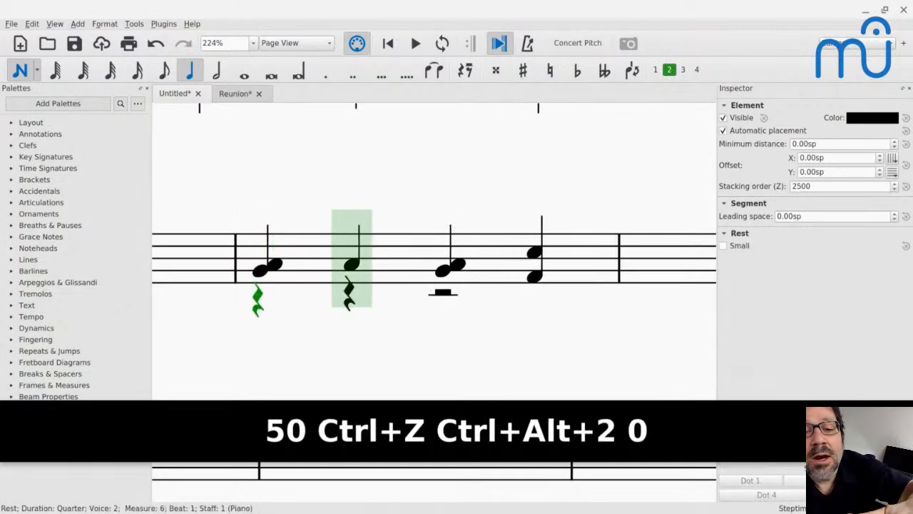
{"action": "key", "text": "v"}
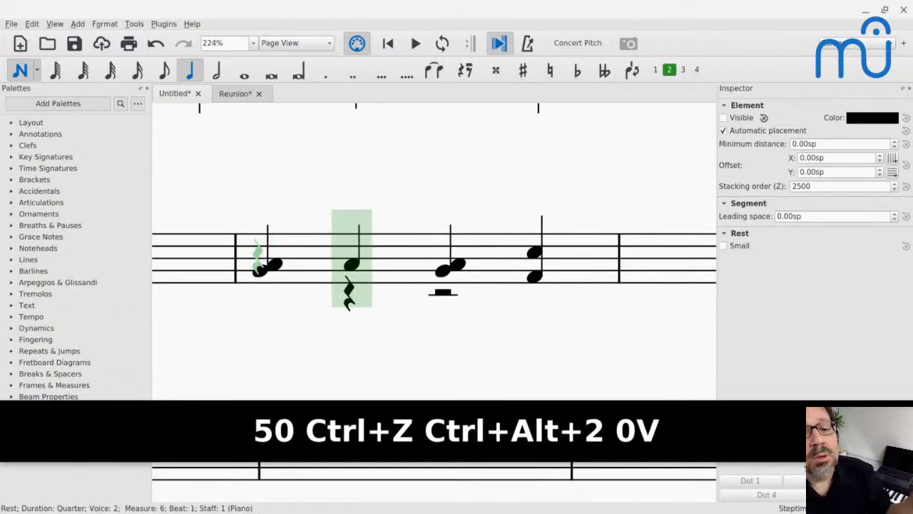
Step: Enter voice 2 eighth notes F4 and E4 on beat 2 of measure 6
{"action": "key", "text": "4"}
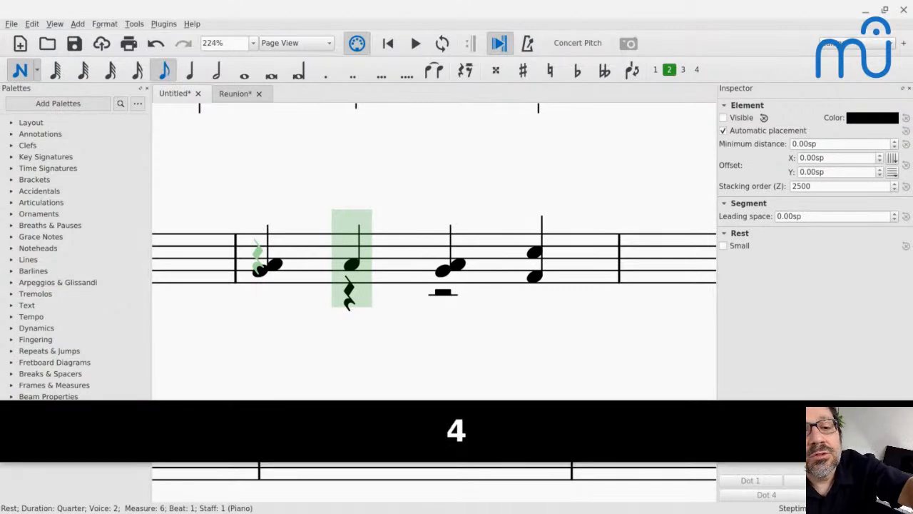
{"action": "key", "text": "f"}
{"action": "key", "text": "e"}
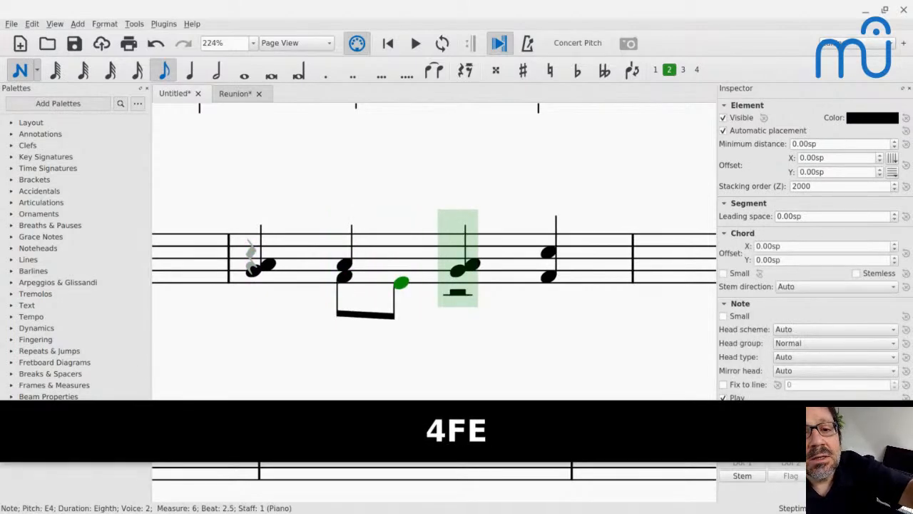
Step: Make the voice 2 half rest on beat 3 of measure 6 invisible and leave note input
{"action": "key", "text": "Right"}
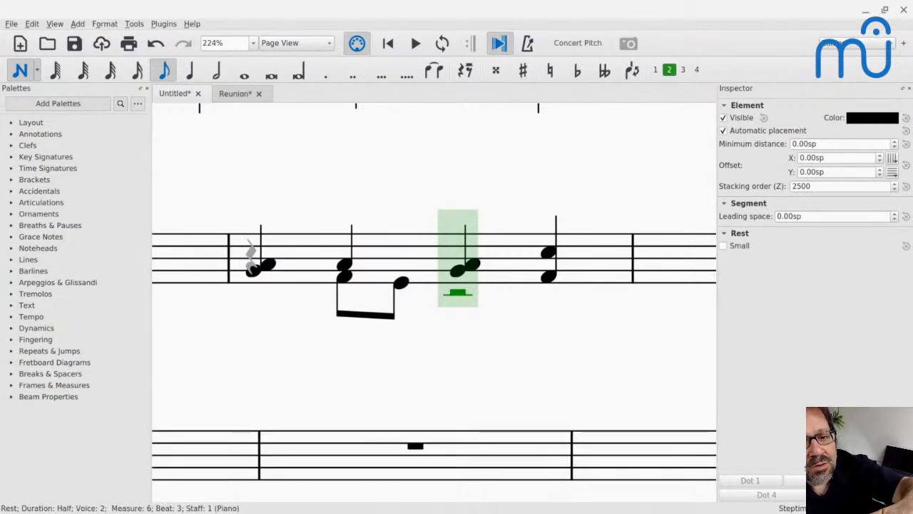
{"action": "key", "text": "v"}
{"action": "key", "text": "Escape"}
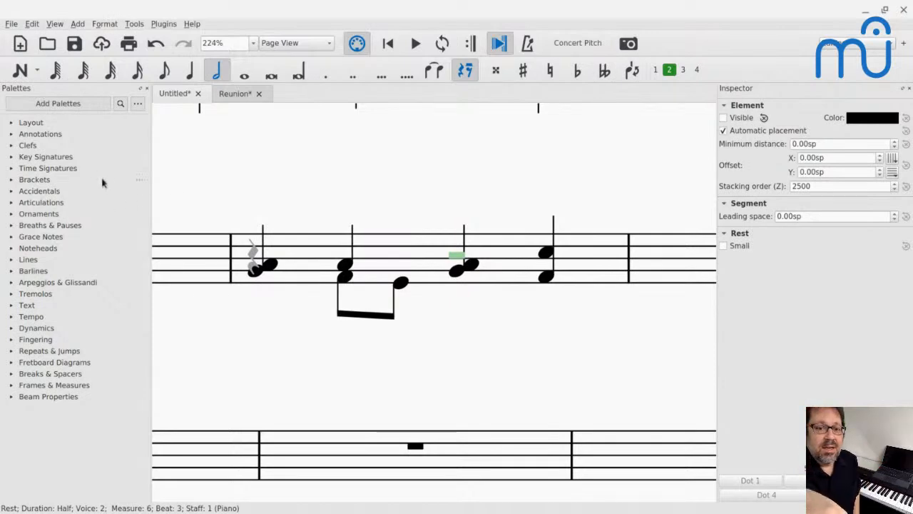
Step: Add a second staff with bass clef to the Piano instrument in the Untitled score
{"action": "left_click", "coordinate": [256, 277]}
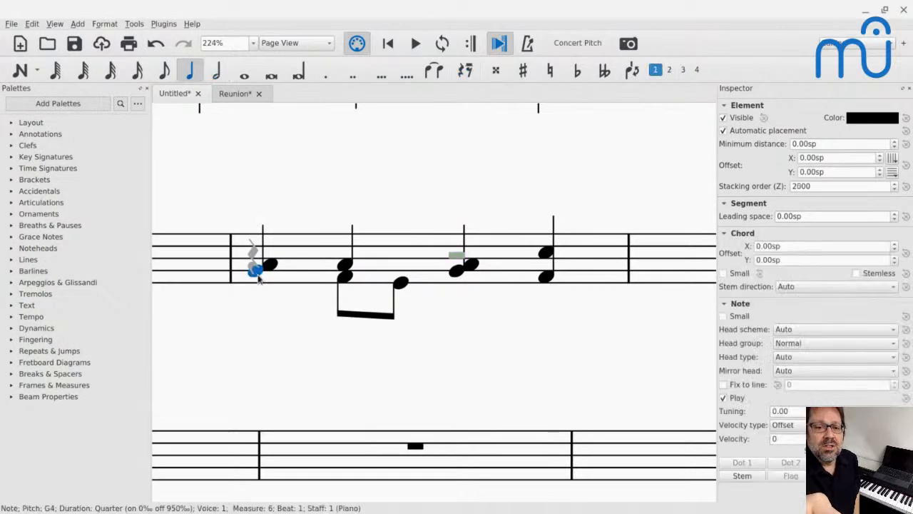
{"action": "left_click", "coordinate": [271, 267]}
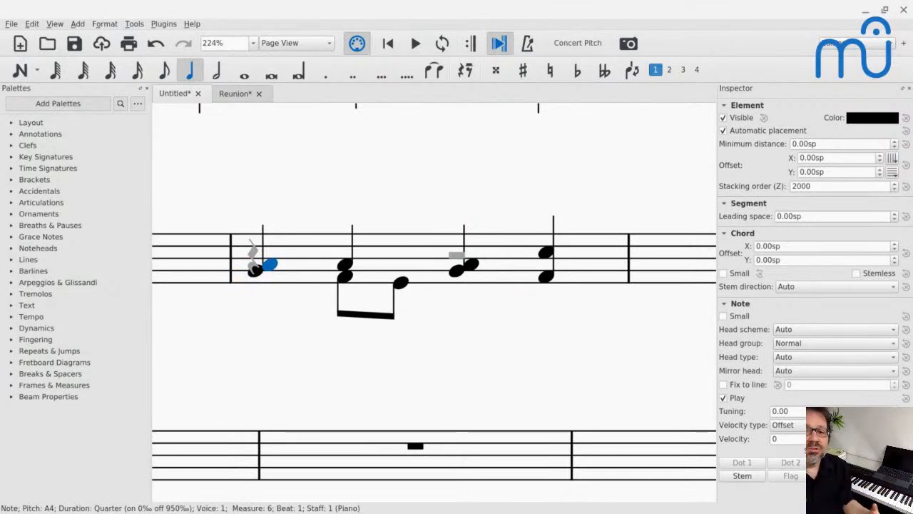
{"action": "key", "text": "l"}
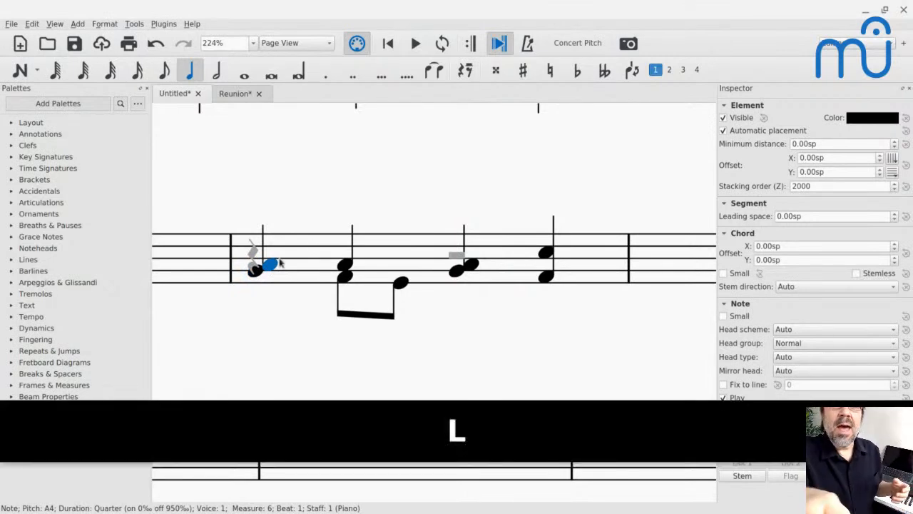
{"action": "key", "text": "i"}
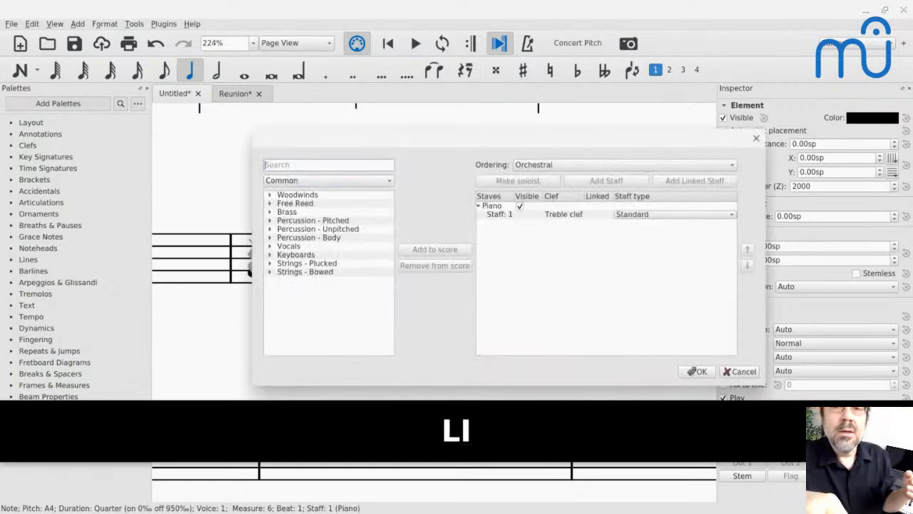
{"action": "left_click", "coordinate": [499, 215]}
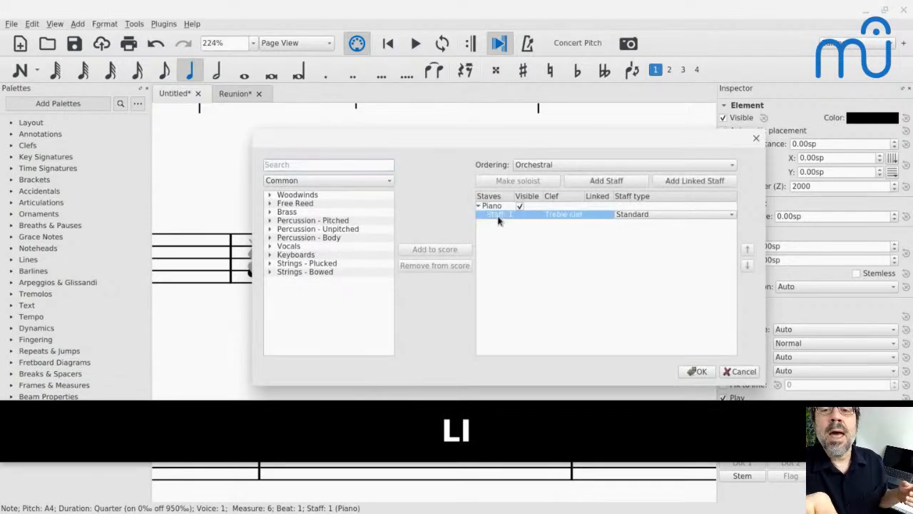
{"action": "left_click", "coordinate": [640, 183]}
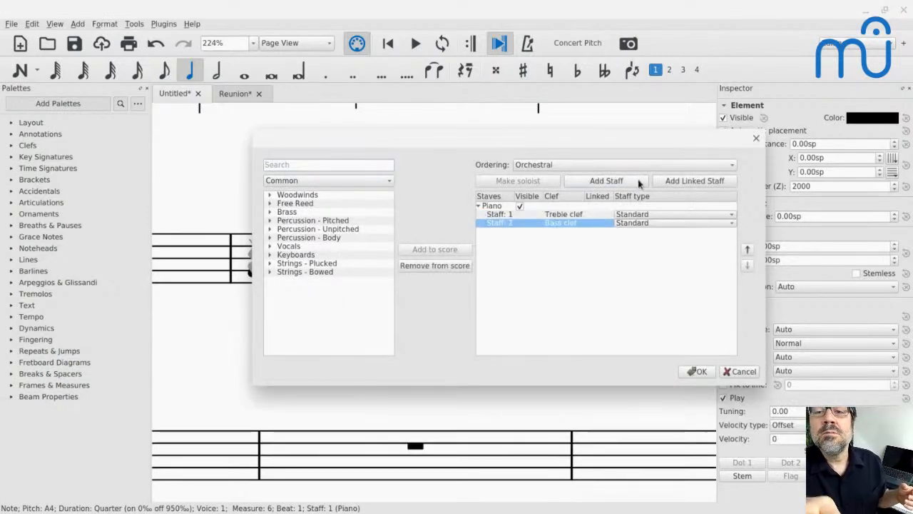
{"action": "left_click", "coordinate": [696, 371]}
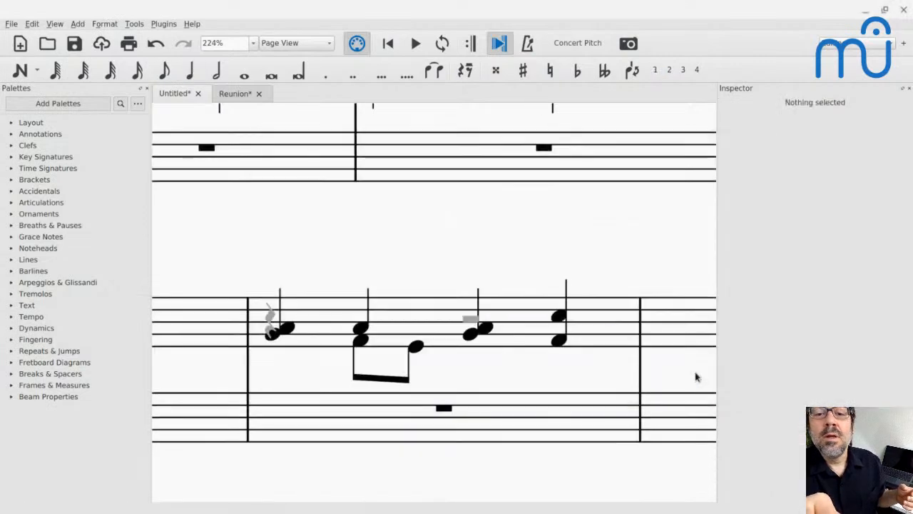
Step: Explode measure 6 of the upper staff so its voice 2 notes move to the bass staff
{"action": "right_click", "coordinate": [413, 323]}
{"action": "left_click", "coordinate": [407, 317]}
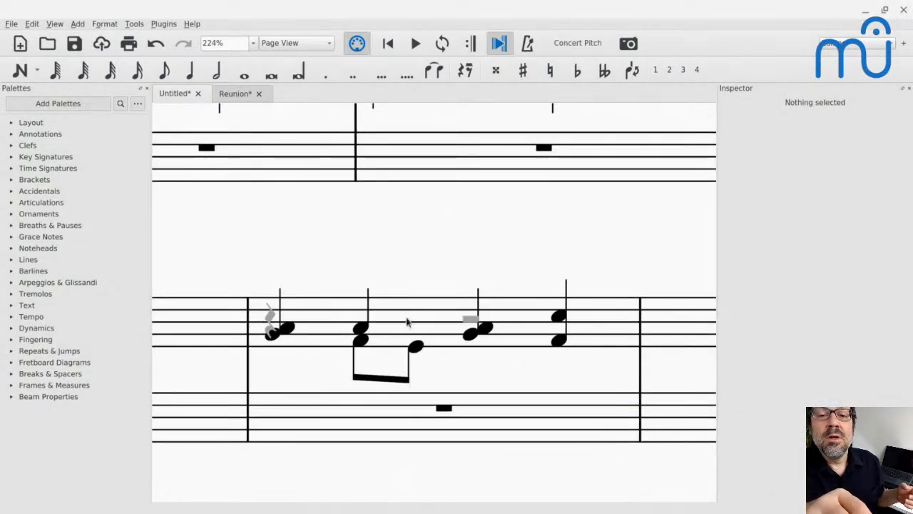
{"action": "scroll", "coordinate": [407, 322], "scroll_direction": "down", "scroll_amount": 3}
{"action": "scroll", "coordinate": [407, 322], "scroll_direction": "up", "scroll_amount": 1}
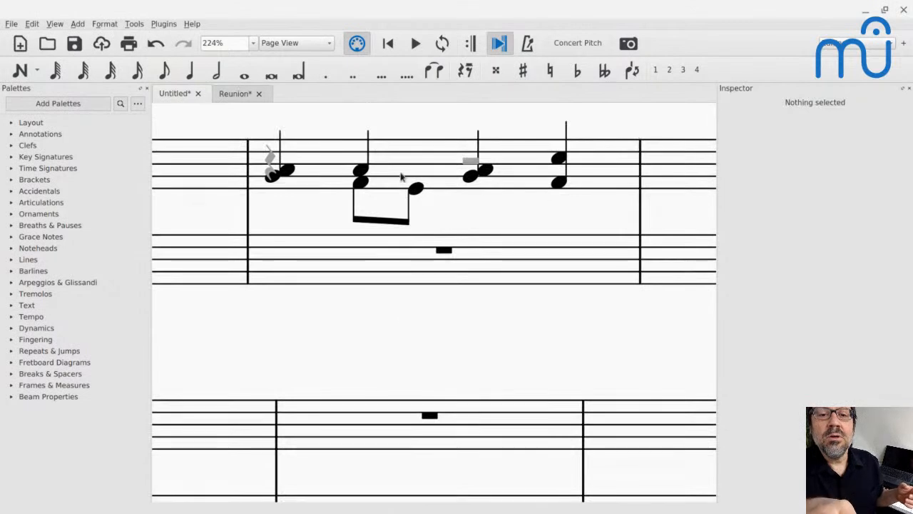
{"action": "left_click", "coordinate": [402, 179]}
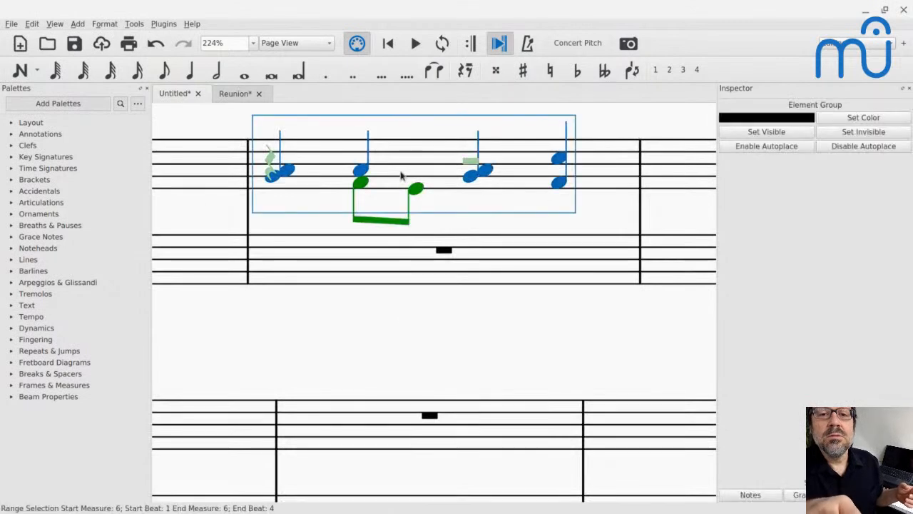
{"action": "left_click", "coordinate": [135, 24]}
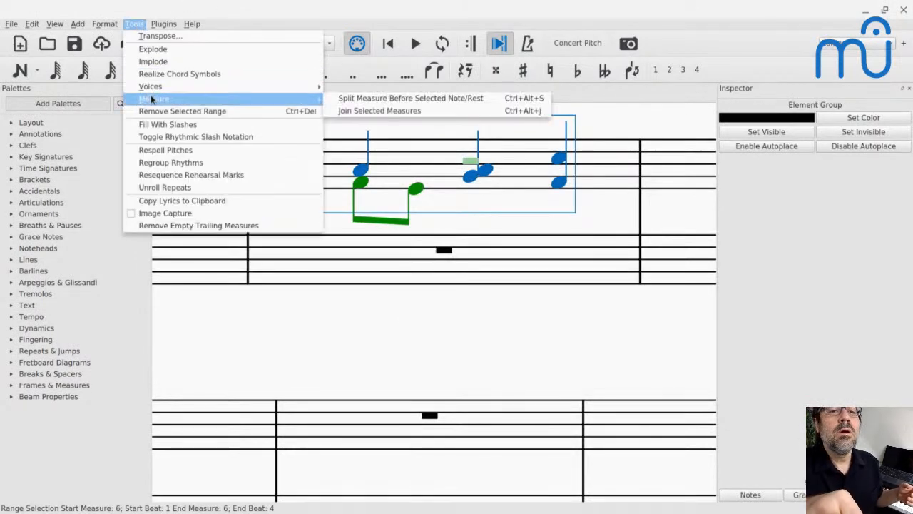
{"action": "left_click", "coordinate": [150, 50]}
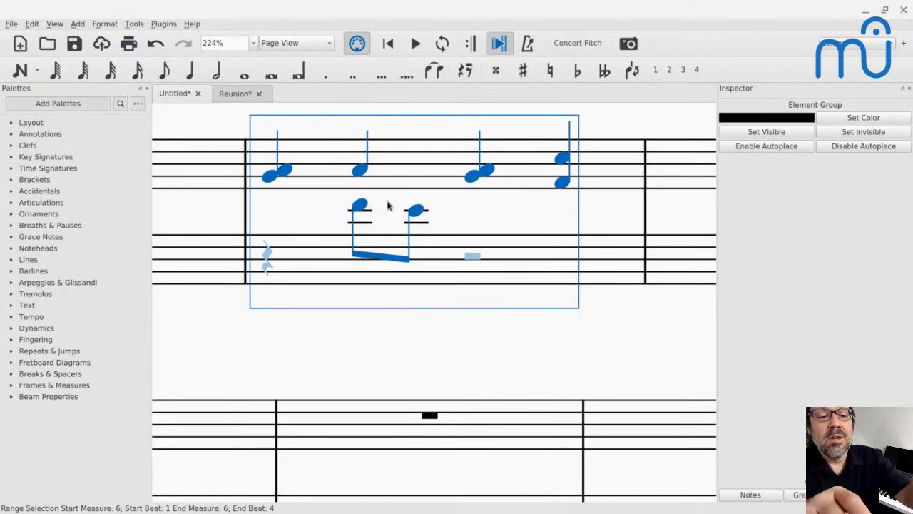
Step: Enter quarter-note chords F4–A4 on beat 1 and G4–B♭4 on beat 2 of measure 7 in the upper staff
{"action": "scroll", "coordinate": [389, 206], "scroll_direction": "right", "scroll_amount": 5}
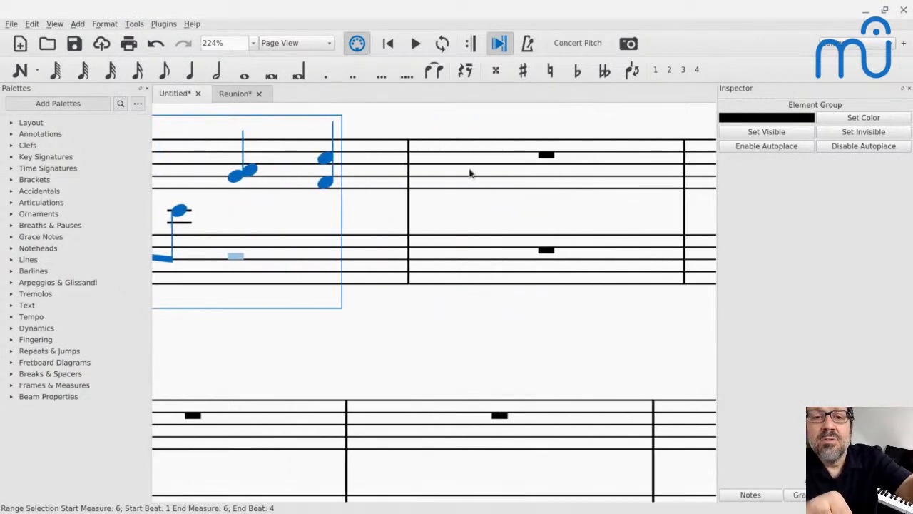
{"action": "left_click", "coordinate": [469, 175]}
{"action": "key", "text": "n"}
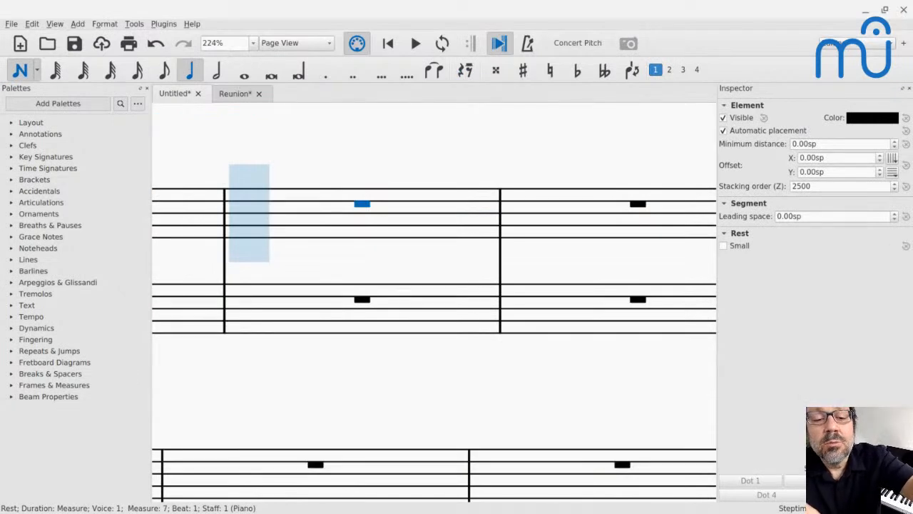
{"action": "key", "text": "f"}
{"action": "key", "text": "shift+a"}
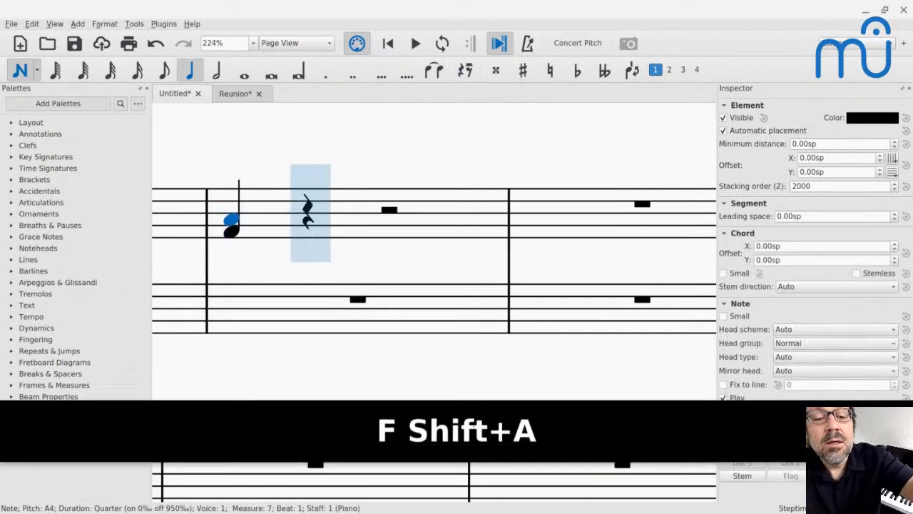
{"action": "key", "text": "g"}
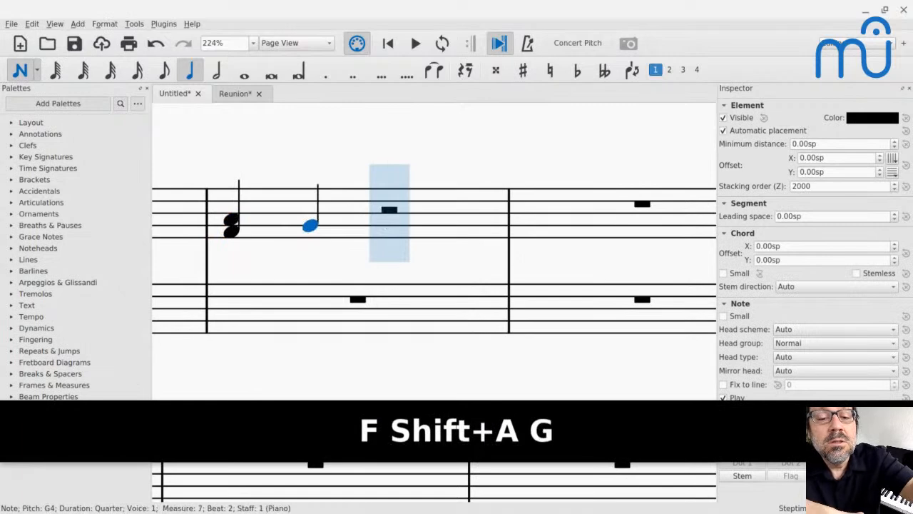
{"action": "key", "text": "shift+b"}
{"action": "key", "text": "Up"}
{"action": "key", "text": "Down"}
{"action": "key", "text": "Down"}
Step: Enter an A4–C5 chord on beat 3 of measure 7, lengthen it to a half note and leave note input
{"action": "key", "text": "a"}
{"action": "key", "text": "shift+c"}
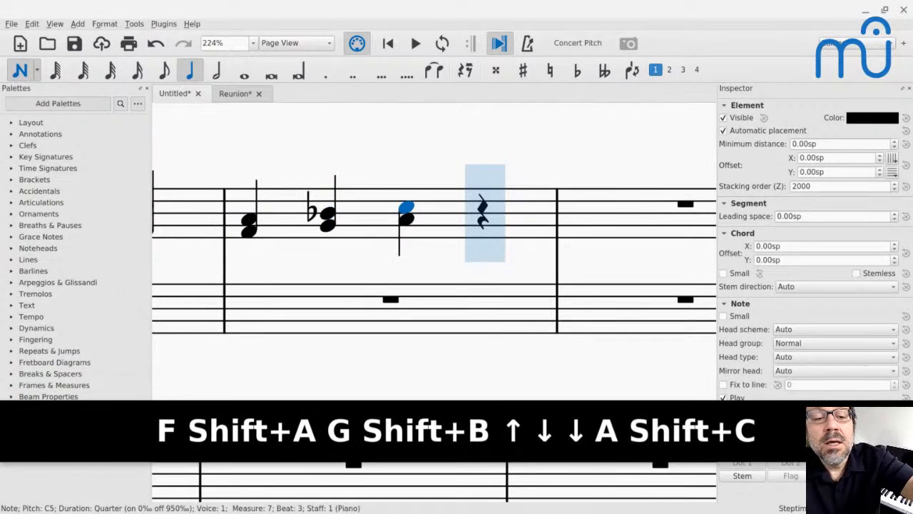
{"action": "key", "text": "w"}
{"action": "key", "text": "grave"}
{"action": "key", "text": "Escape"}
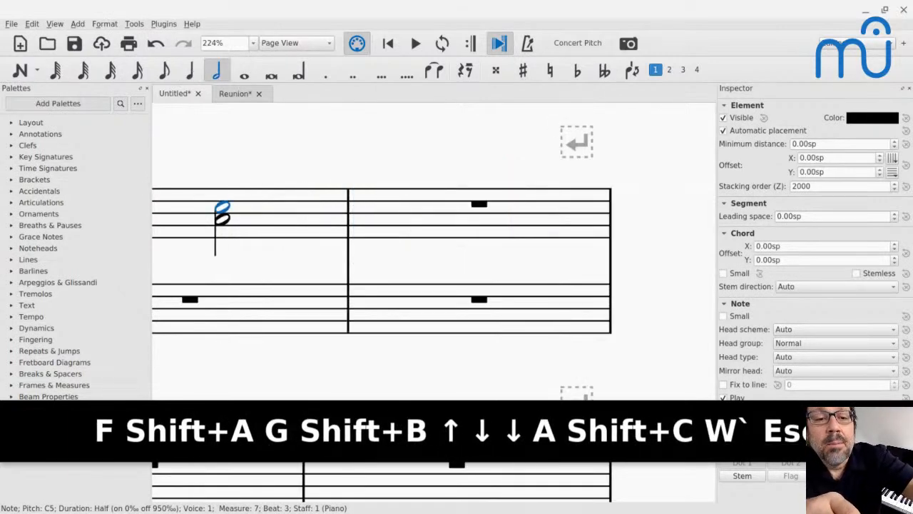
Step: Explode the measure 7 chords onto both staves, then undo and redo the explode
{"action": "scroll", "coordinate": [469, 142], "scroll_direction": "left", "scroll_amount": 4}
{"action": "scroll", "coordinate": [469, 143], "scroll_direction": "down", "scroll_amount": 6}
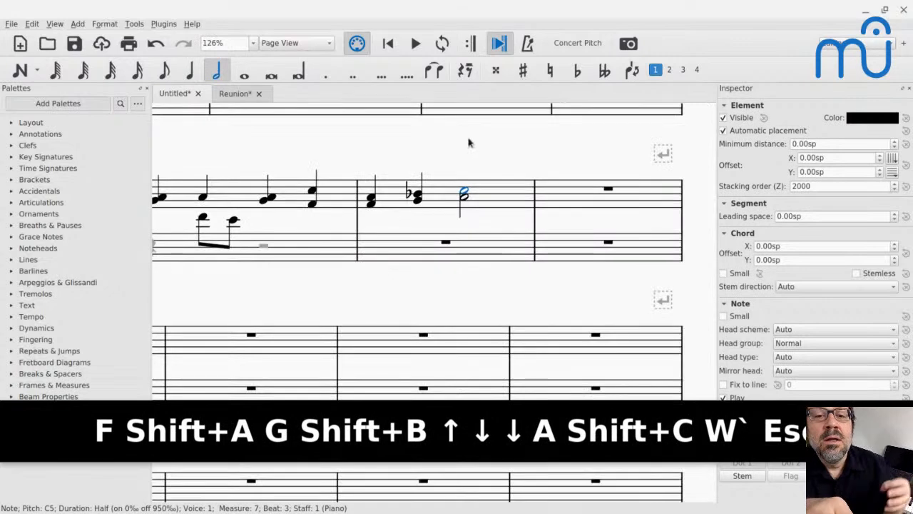
{"action": "left_click", "coordinate": [433, 204]}
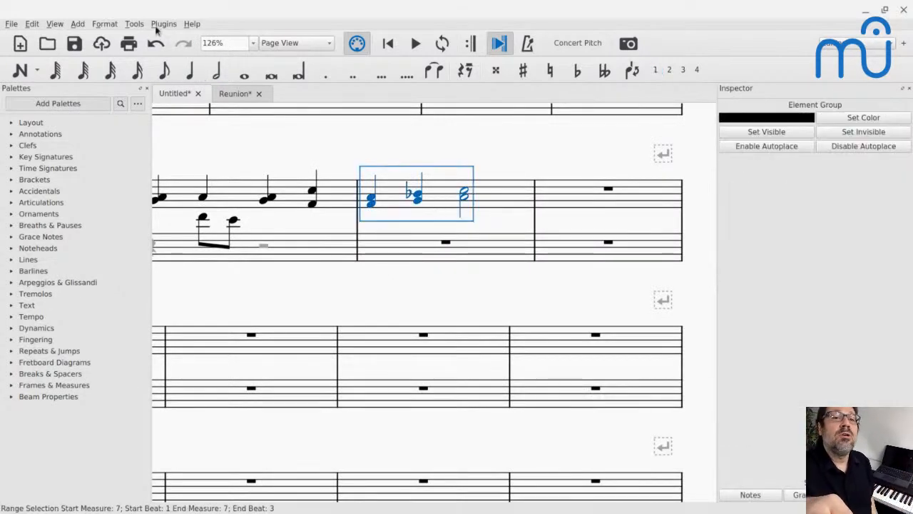
{"action": "left_click", "coordinate": [135, 24]}
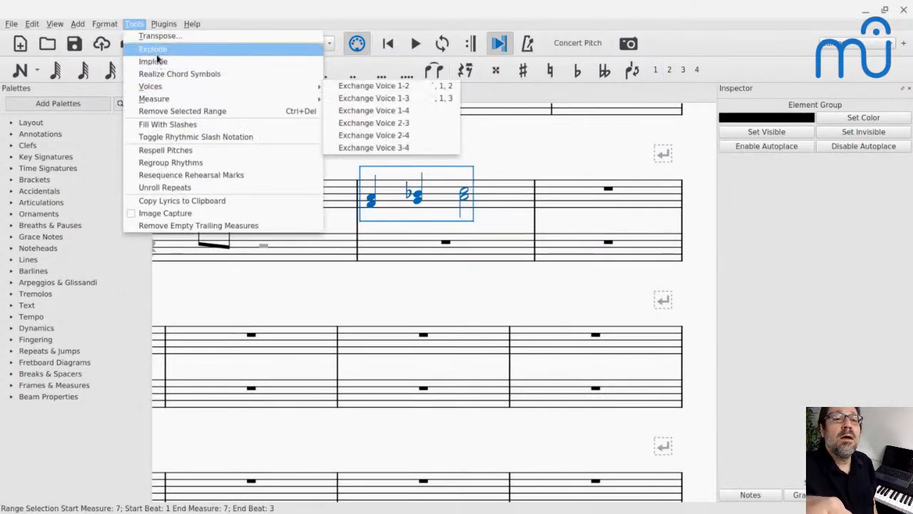
{"action": "left_click", "coordinate": [157, 49]}
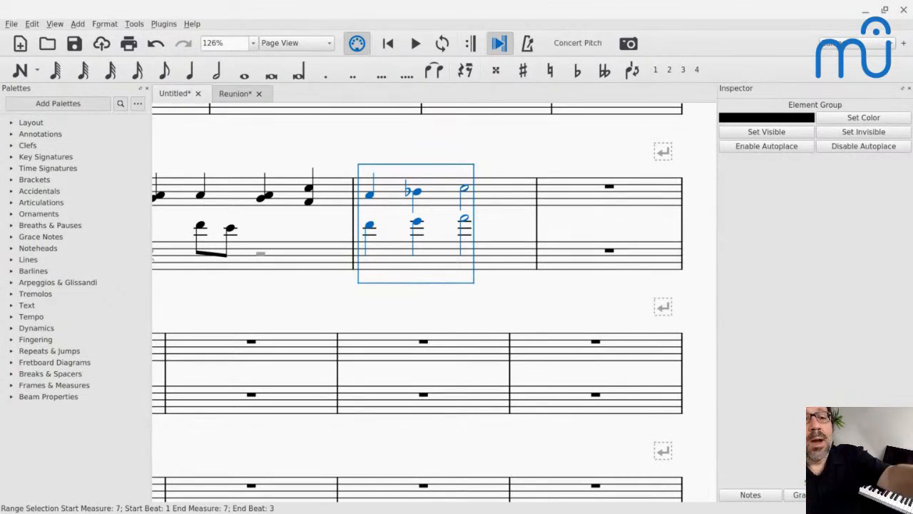
{"action": "key", "text": "ctrl+z"}
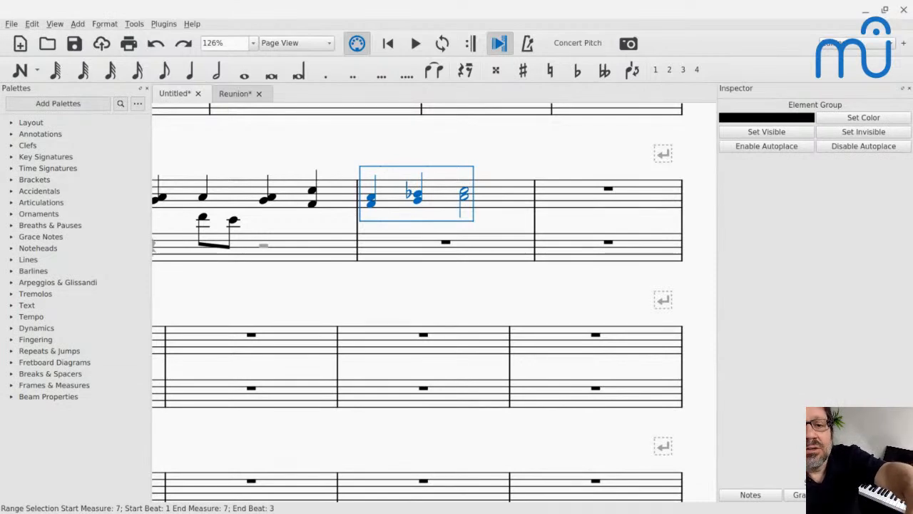
{"action": "key", "text": "ctrl+shift+z"}
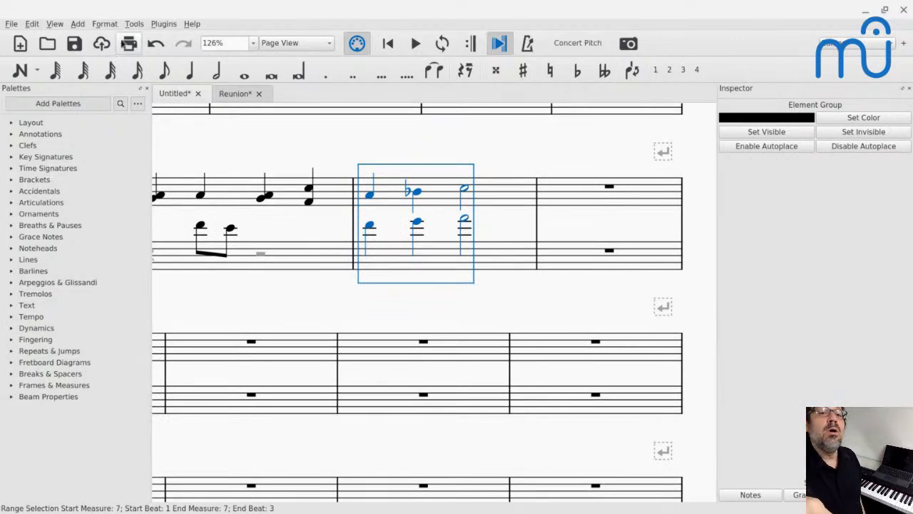
Step: Implode both staves of measure 7 onto the upper staff as voices 1 and 2
{"action": "left_click", "coordinate": [132, 24]}
{"action": "mouse_move", "coordinate": [152, 90]}
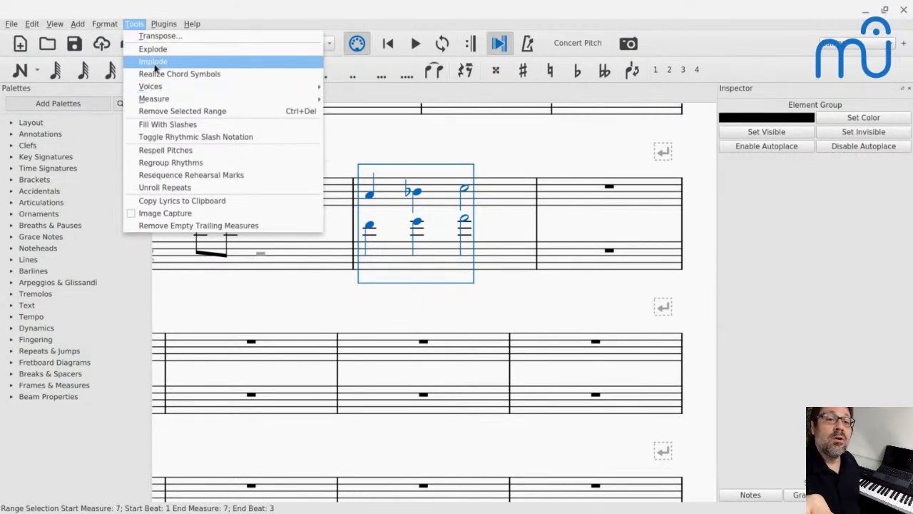
{"action": "left_click", "coordinate": [154, 64]}
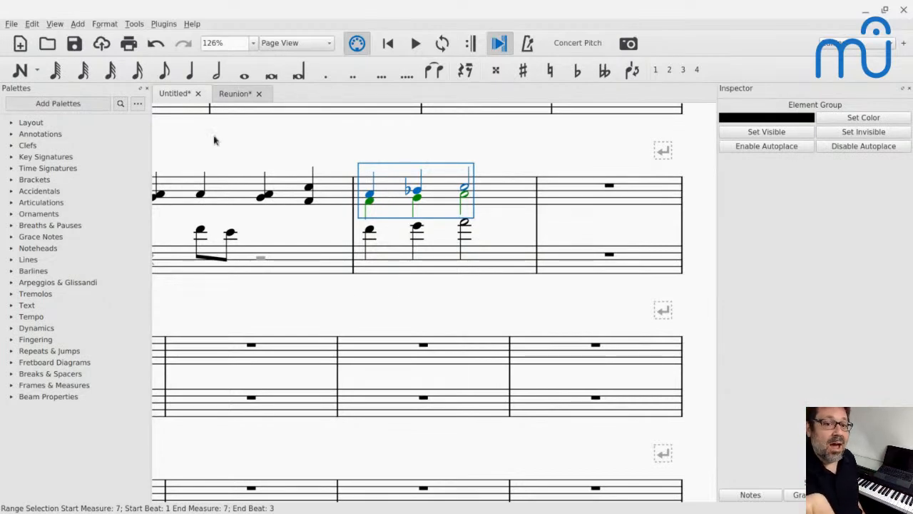
Step: Implode the upper staff of measure 7 again to merge voices 1 and 2 into voice 1 chords
{"action": "left_click", "coordinate": [101, 25]}
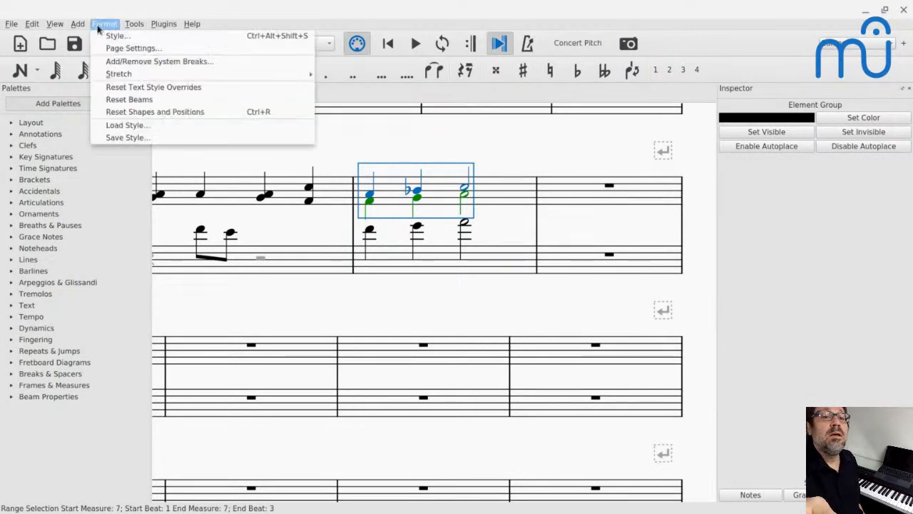
{"action": "mouse_move", "coordinate": [133, 24]}
{"action": "mouse_move", "coordinate": [147, 88]}
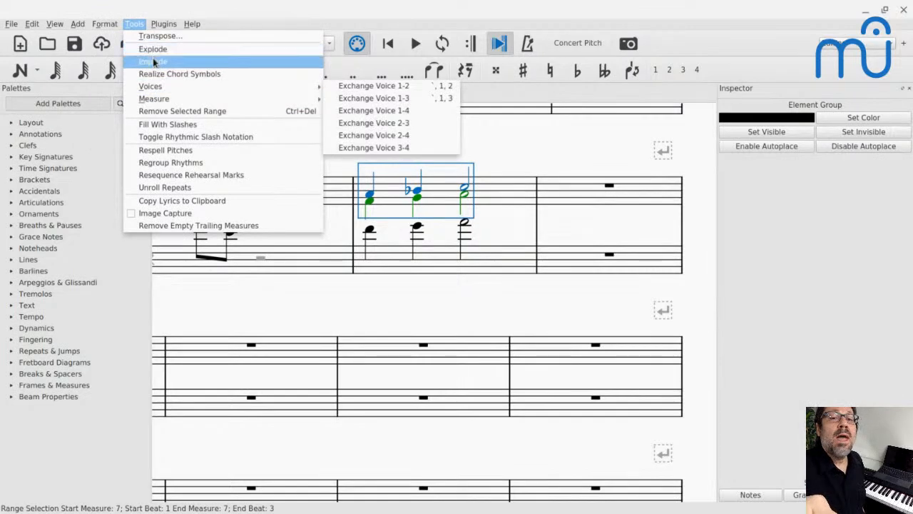
{"action": "left_click", "coordinate": [153, 62]}
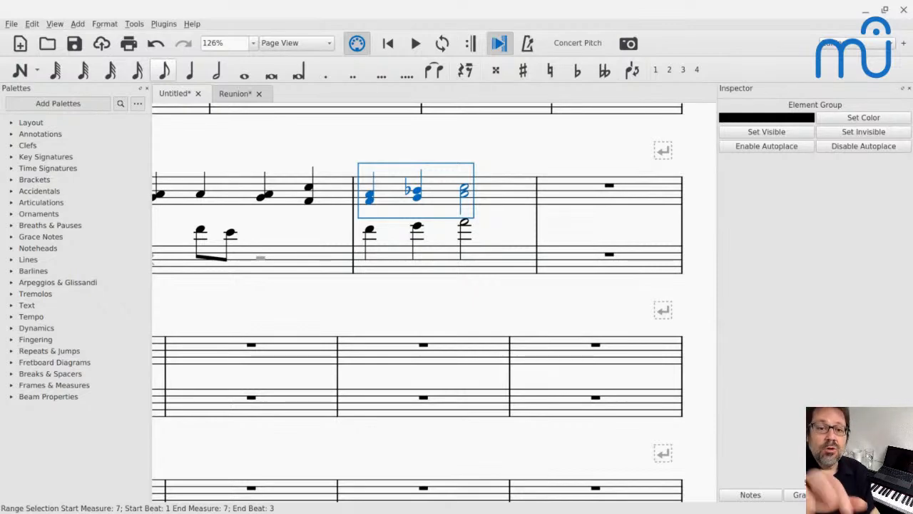
{"action": "left_click", "coordinate": [563, 199]}
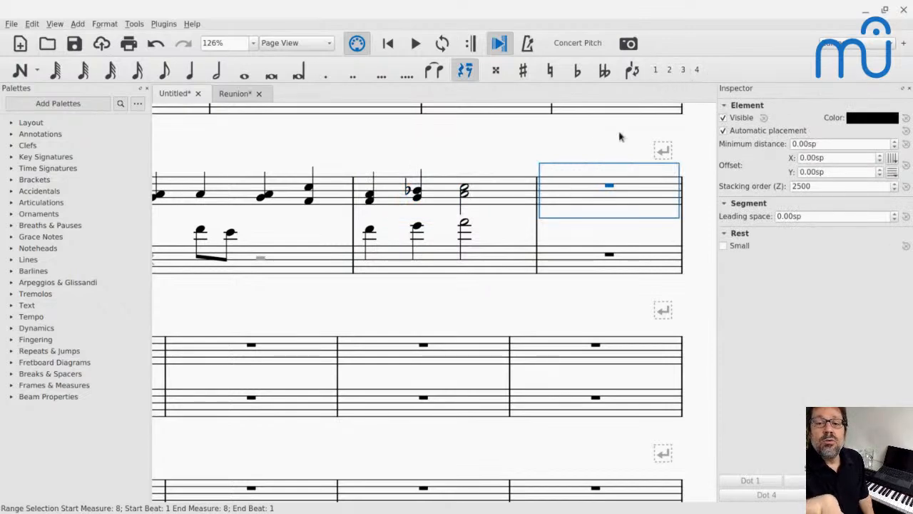
{"action": "key", "text": "n"}
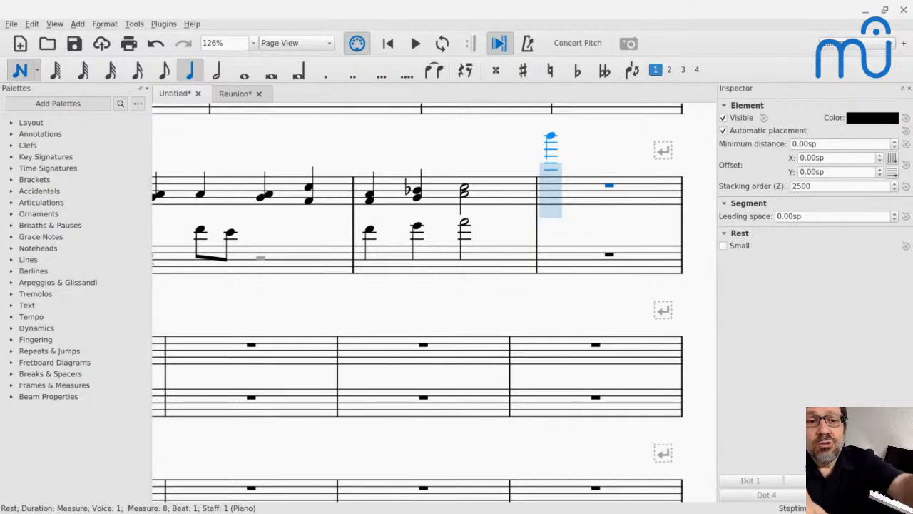
{"action": "key", "text": "Escape"}
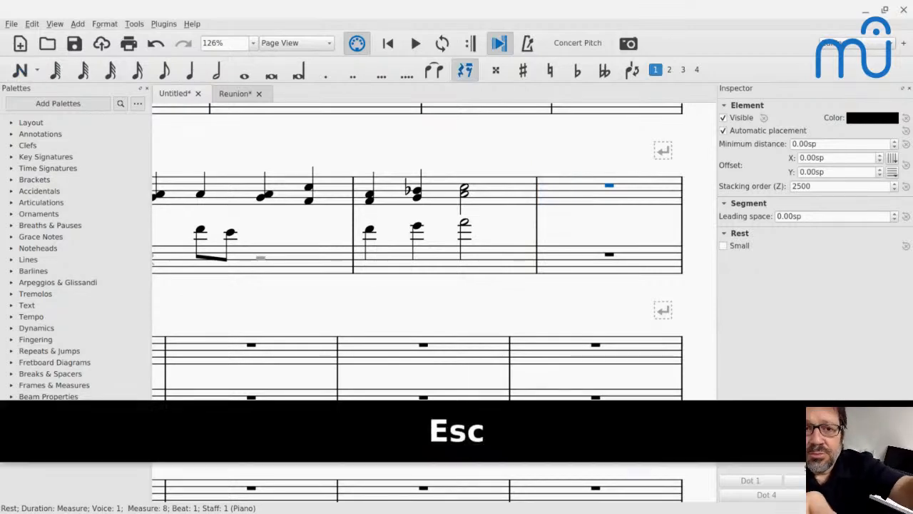
Step: Switch to the Reunion score and inspect the notes on both staves in the last measure of the first system
{"action": "left_click", "coordinate": [238, 95]}
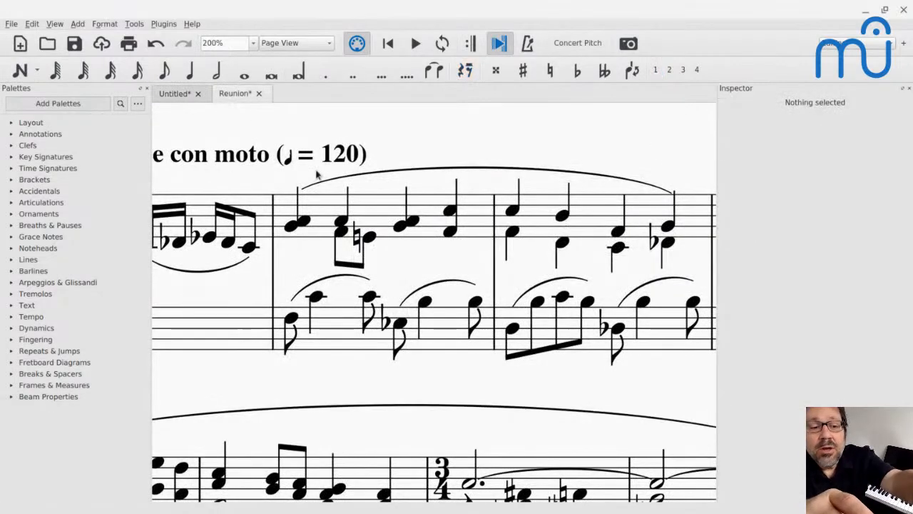
{"action": "scroll", "coordinate": [317, 175], "scroll_direction": "down", "scroll_amount": 8}
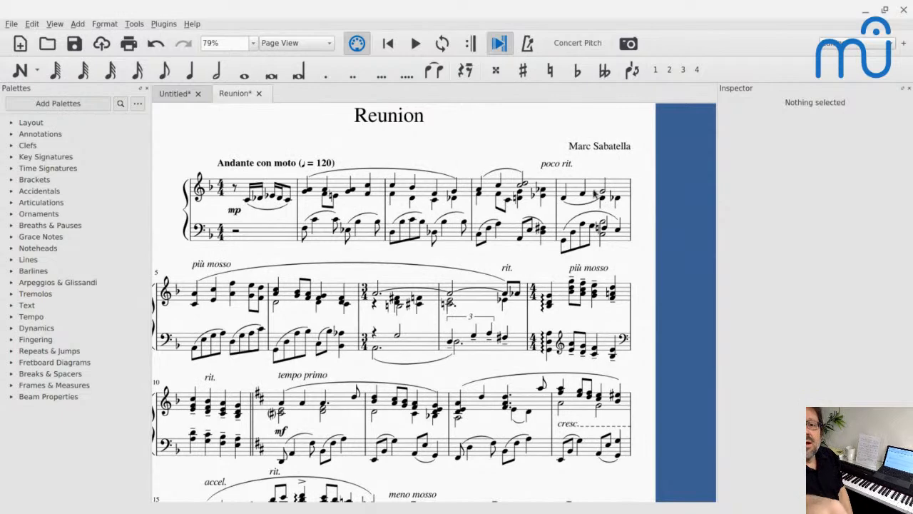
{"action": "left_click", "coordinate": [564, 199]}
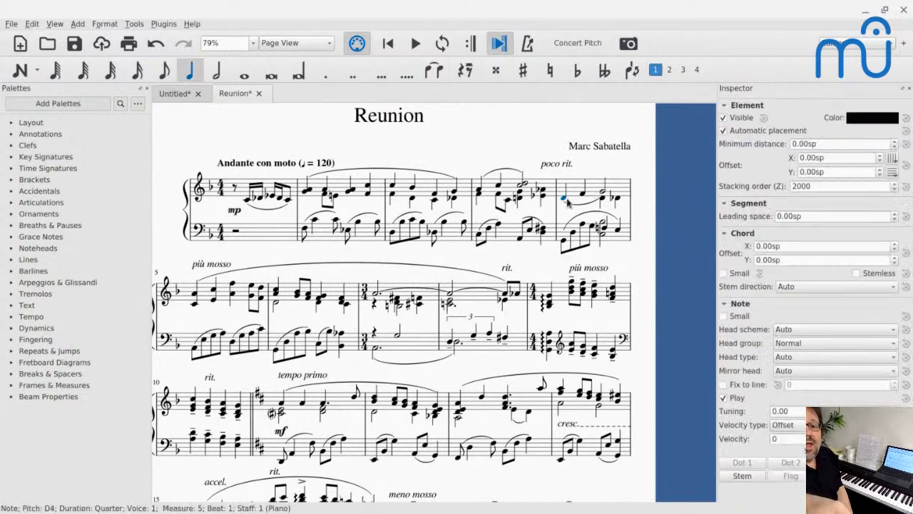
{"action": "left_click", "coordinate": [583, 194]}
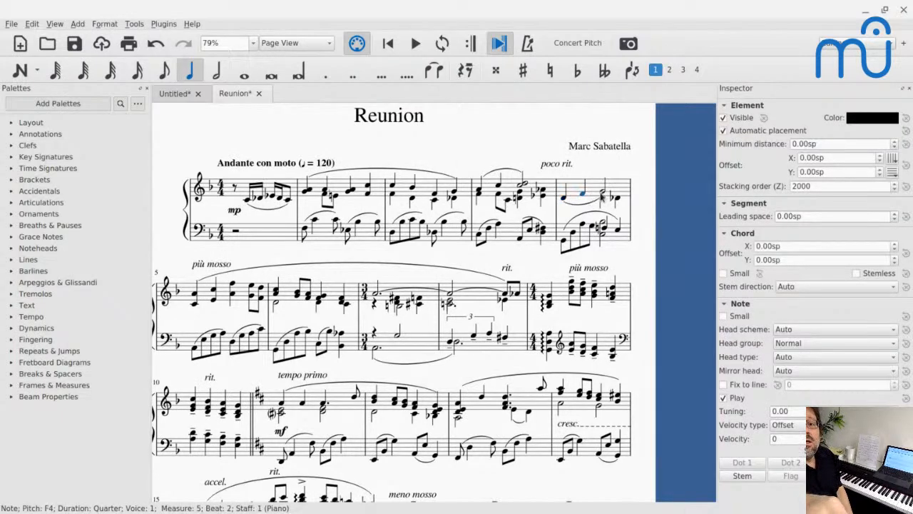
{"action": "key", "text": "Right"}
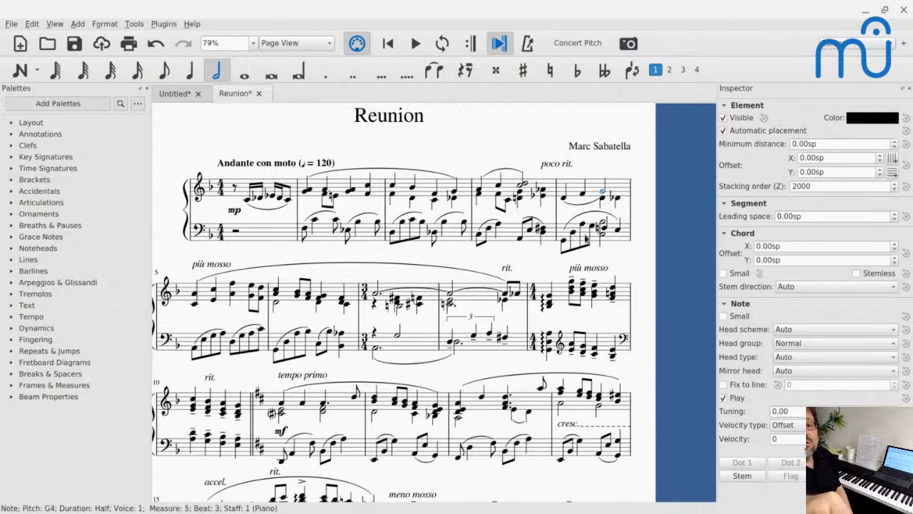
{"action": "left_click", "coordinate": [563, 244]}
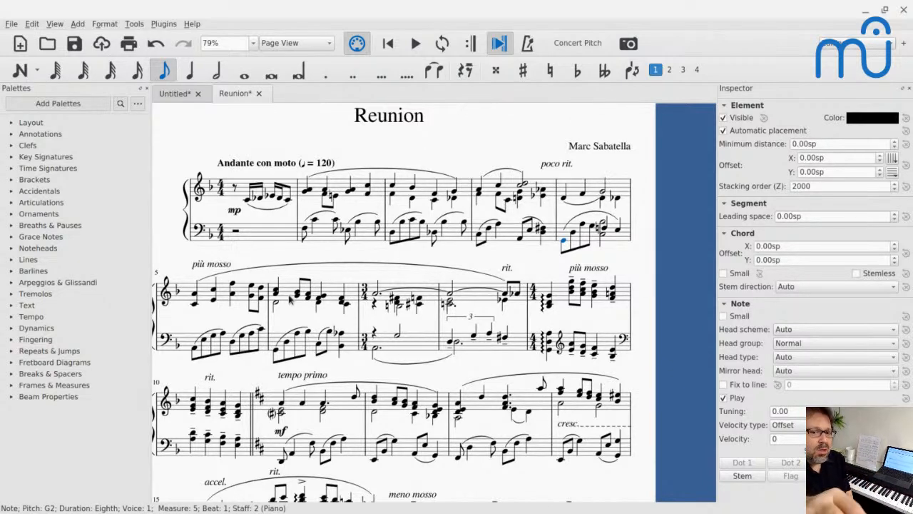
Step: Inspect the upper staff's voice 2 rest in the first 3/4 measure and the beat 2 chord in the following 4/4 measure
{"action": "scroll", "coordinate": [292, 299], "scroll_direction": "down", "scroll_amount": 3}
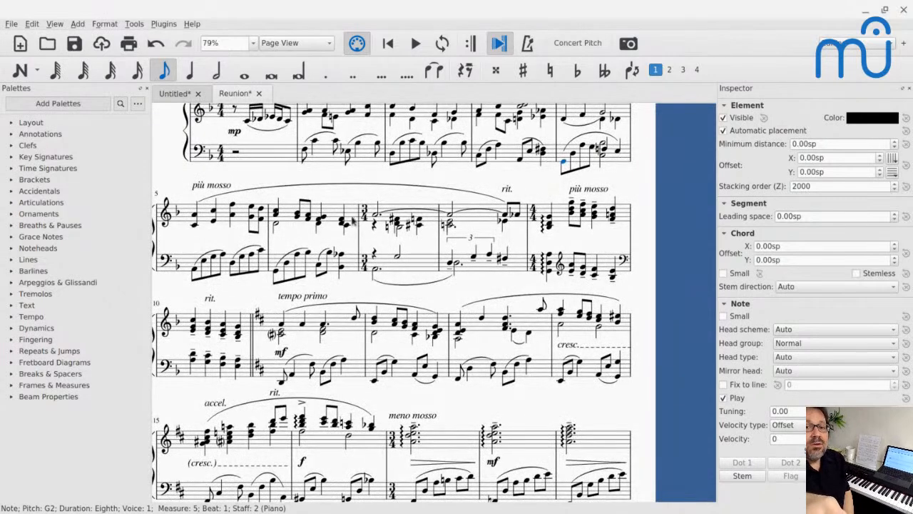
{"action": "left_click", "coordinate": [374, 224]}
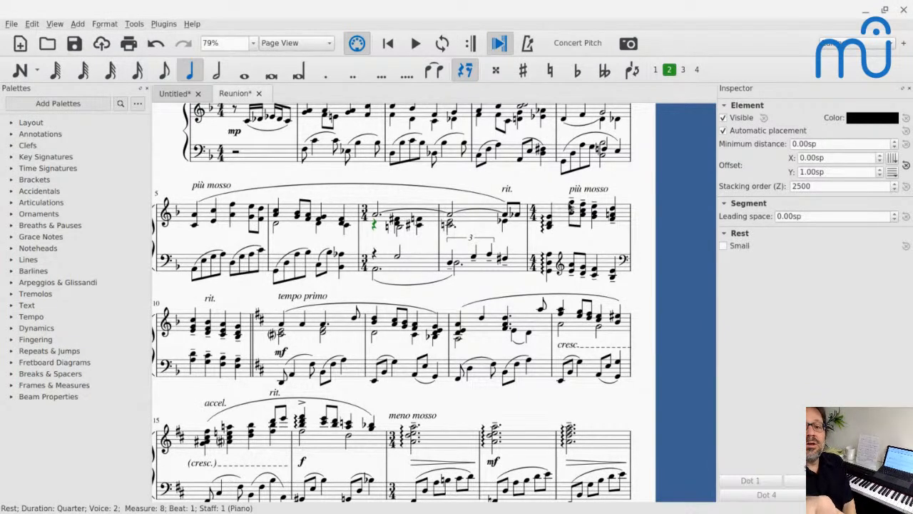
{"action": "left_click", "coordinate": [570, 202]}
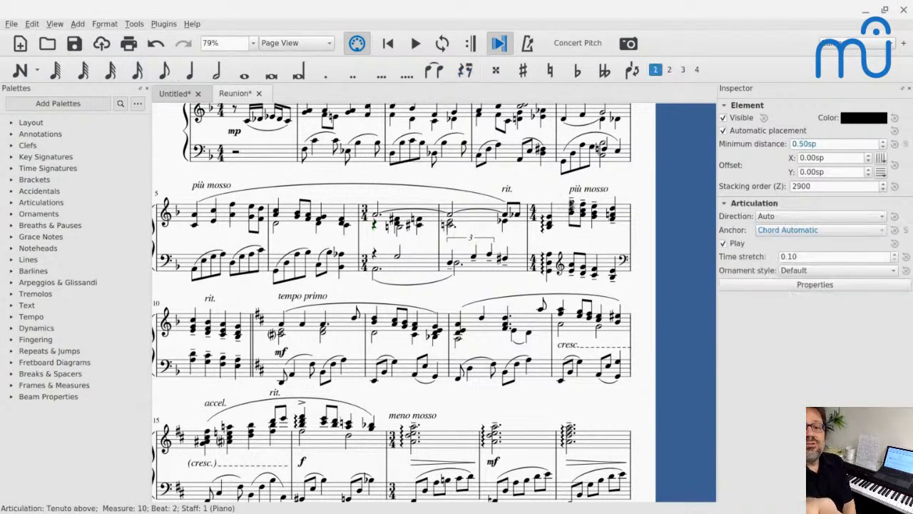
{"action": "left_click", "coordinate": [570, 221]}
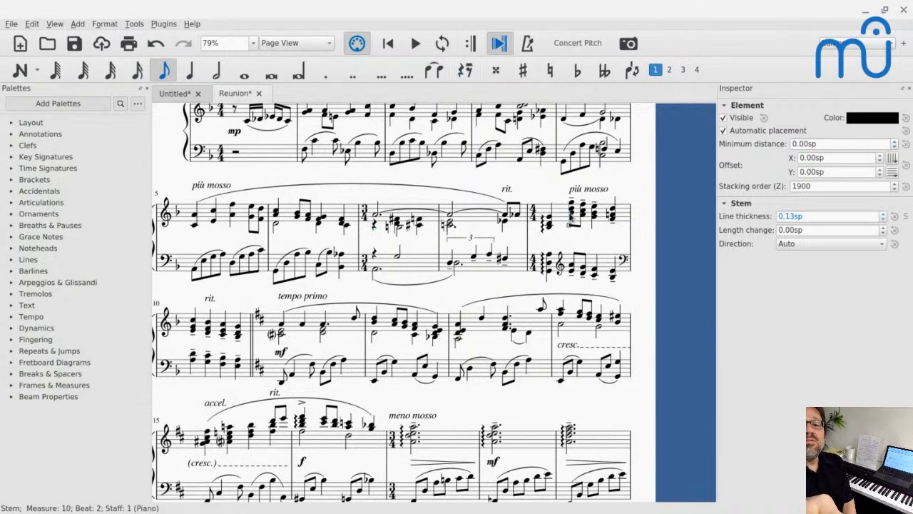
Step: Select a notehead in the beat 2 chord of measure 10's upper staff to check its voice
{"action": "left_click", "coordinate": [570, 212]}
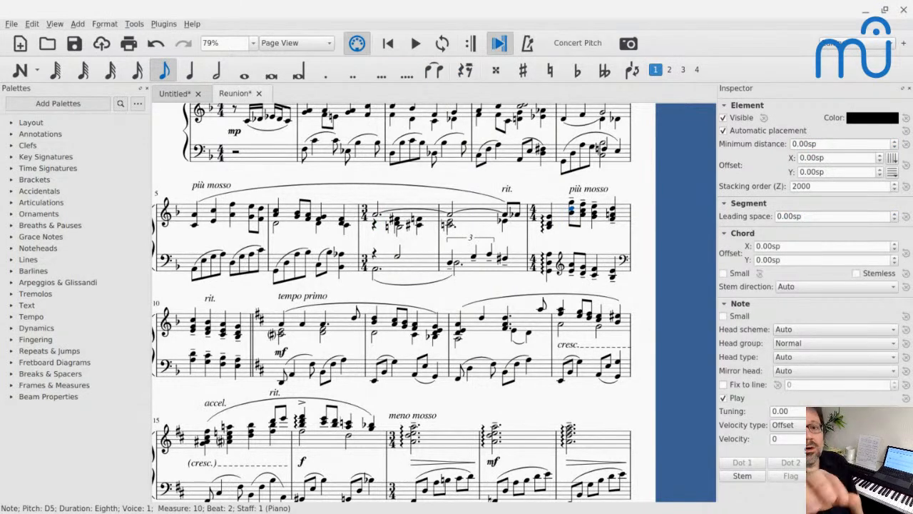
Step: Switch to the Untitled score and enter a quarter-note chord A4, C5 and F5 on beat 1 of measure 10's upper staff
{"action": "left_click", "coordinate": [170, 97]}
{"action": "left_click", "coordinate": [314, 348]}
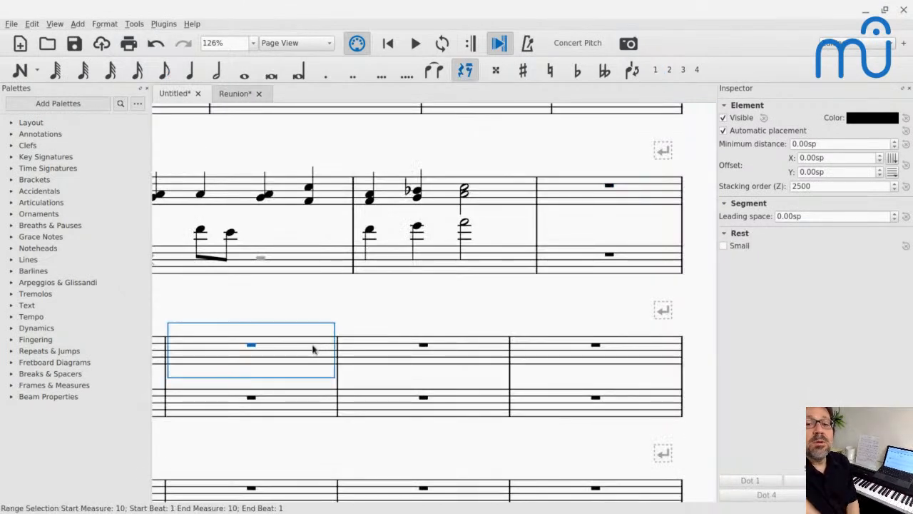
{"action": "key", "text": "n"}
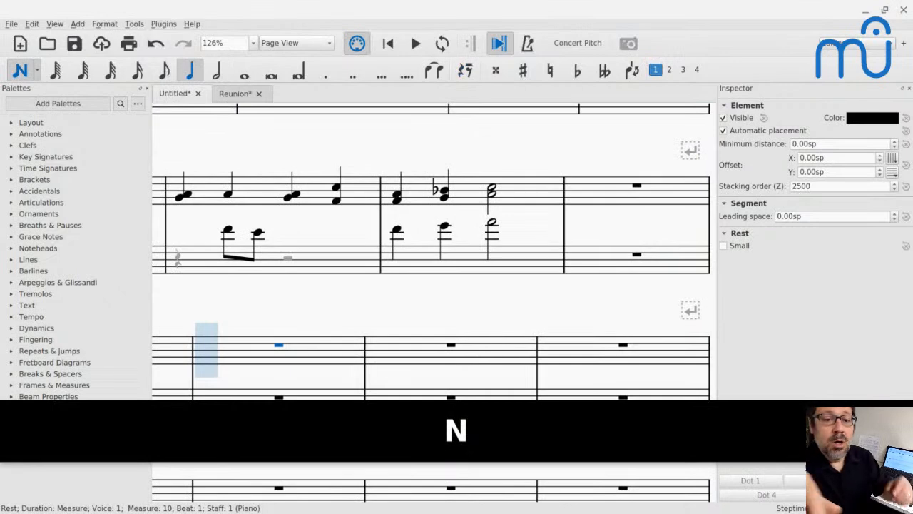
{"action": "left_click", "coordinate": [225, 358]}
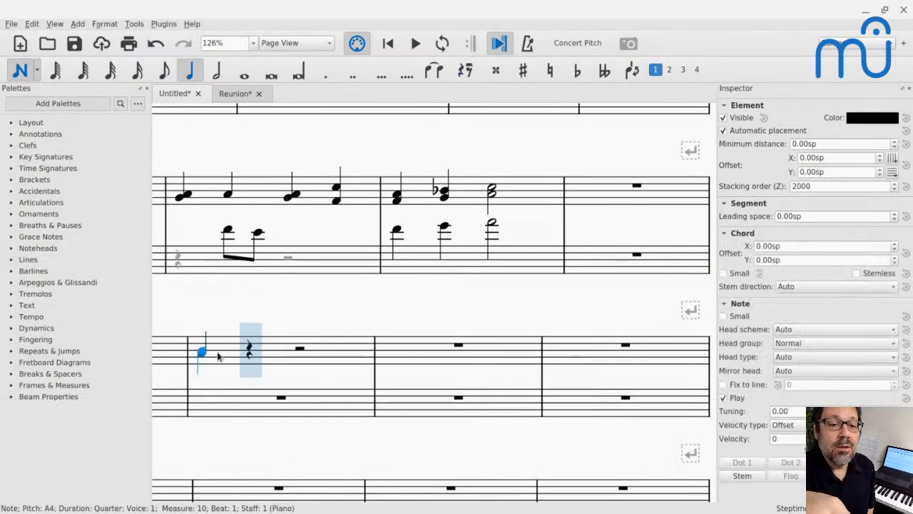
{"action": "left_click", "coordinate": [202, 337]}
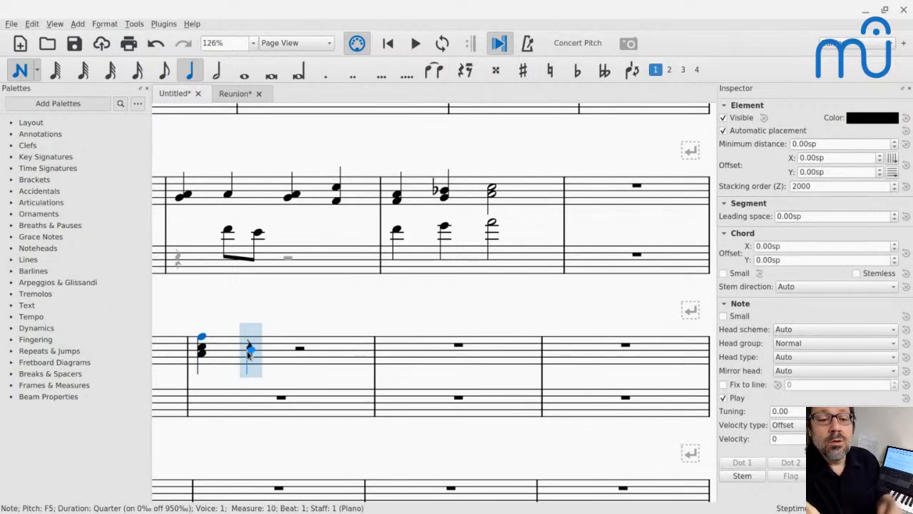
Step: Enter another quarter-note chord of A4, C5 and F5 on beat 2 of measure 10's upper staff
{"action": "key", "text": "a"}
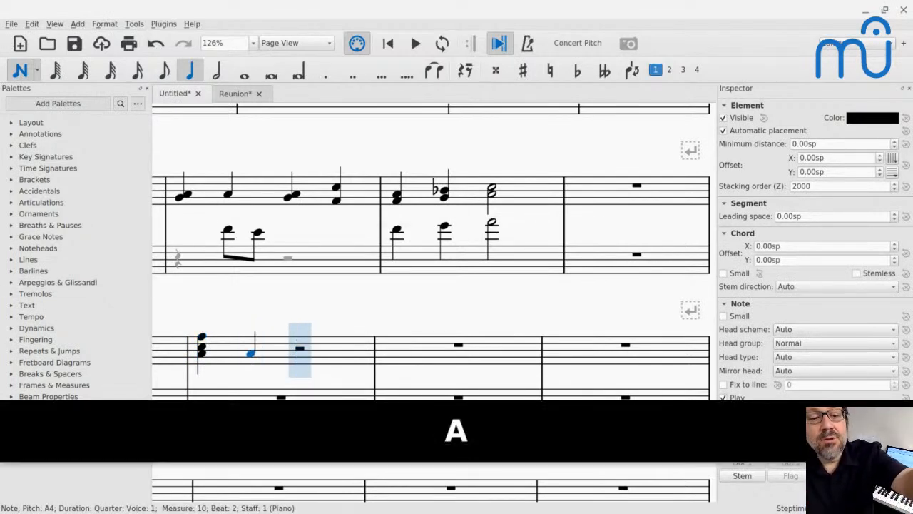
{"action": "key", "text": "shift+c"}
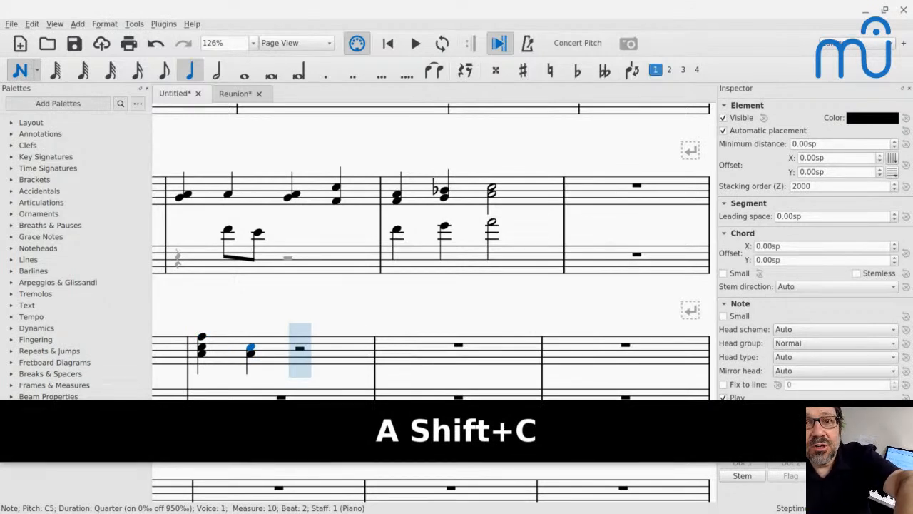
{"action": "key", "text": "shift+f"}
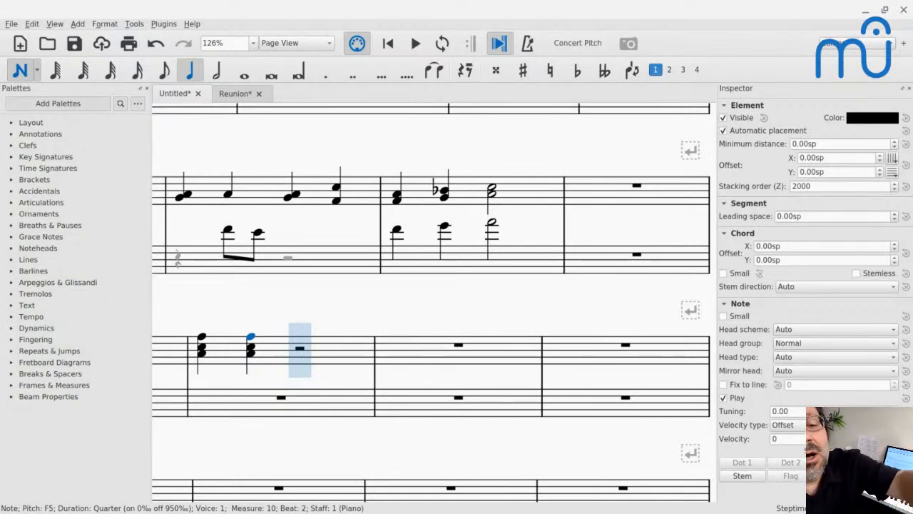
Step: Stack every natural note from G5 up to G6 onto the beat 2 chord and leave note input
{"action": "key", "text": "shift+g"}
{"action": "key", "text": "shift+a"}
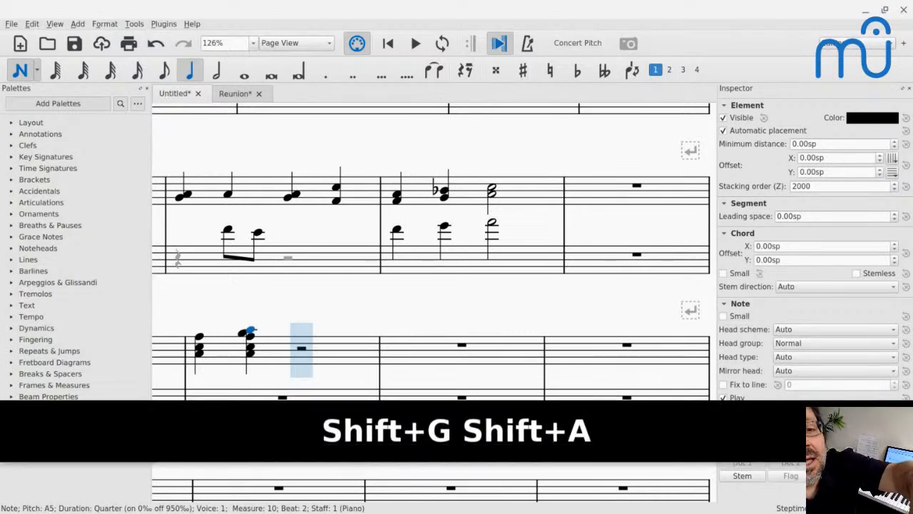
{"action": "key", "text": "shift+b"}
{"action": "key", "text": "shift+c"}
{"action": "key", "text": "shift+d"}
{"action": "key", "text": "shift+e"}
{"action": "key", "text": "shift+f"}
{"action": "key", "text": "shift+g"}
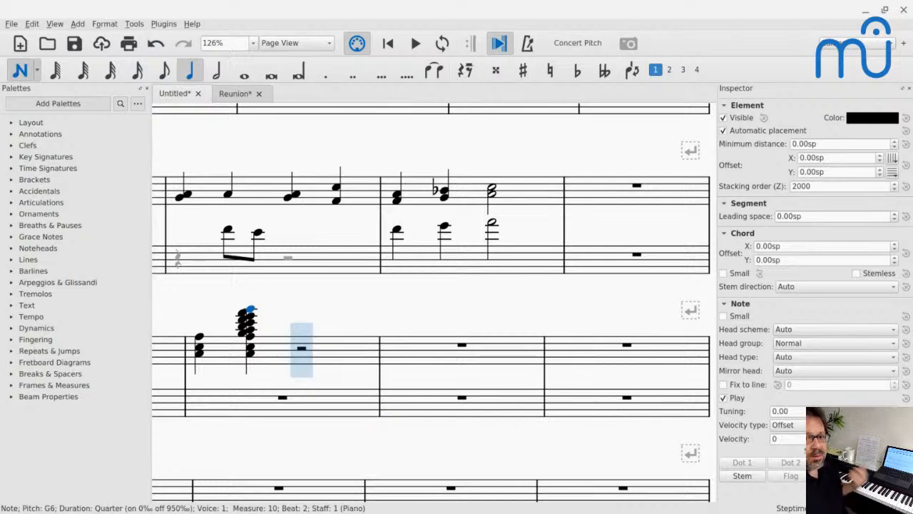
{"action": "key", "text": "Escape"}
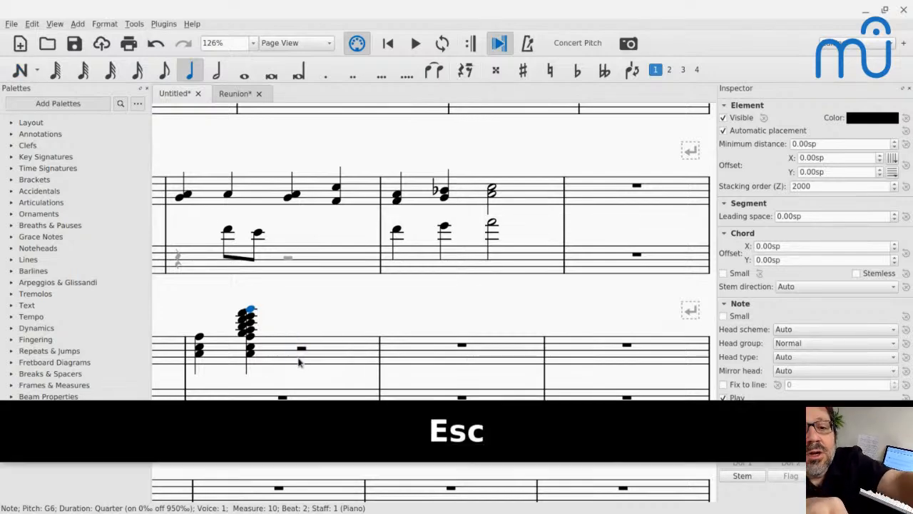
Step: Enter voice 1 quarter notes A4, A4, A4 and C5 in the upper staff of measure 11
{"action": "left_click", "coordinate": [399, 351]}
{"action": "scroll", "coordinate": [399, 352], "scroll_direction": "down", "scroll_amount": 2}
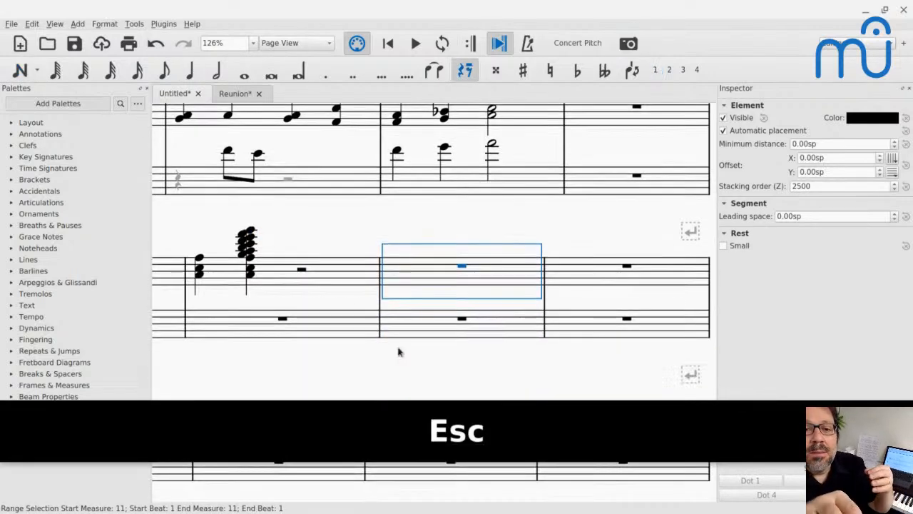
{"action": "key", "text": "n"}
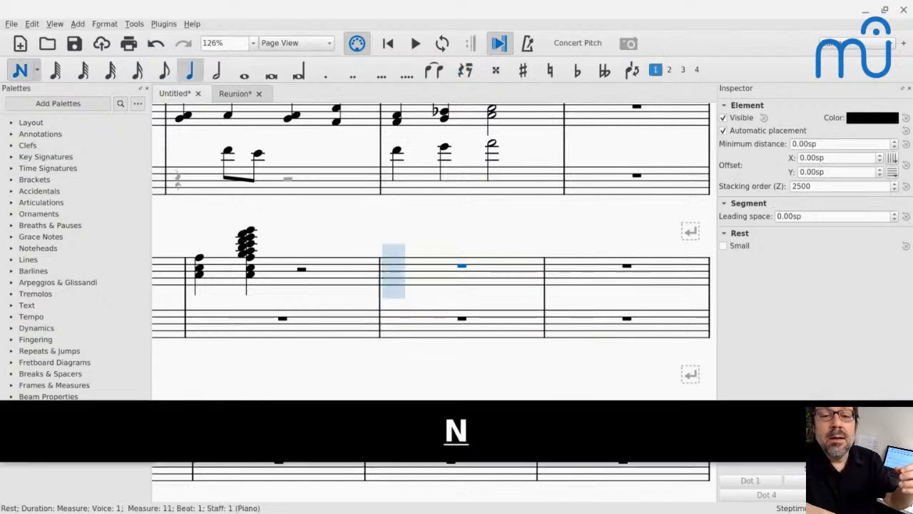
{"action": "key", "text": "a"}
{"action": "key", "text": "a"}
{"action": "key", "text": "a"}
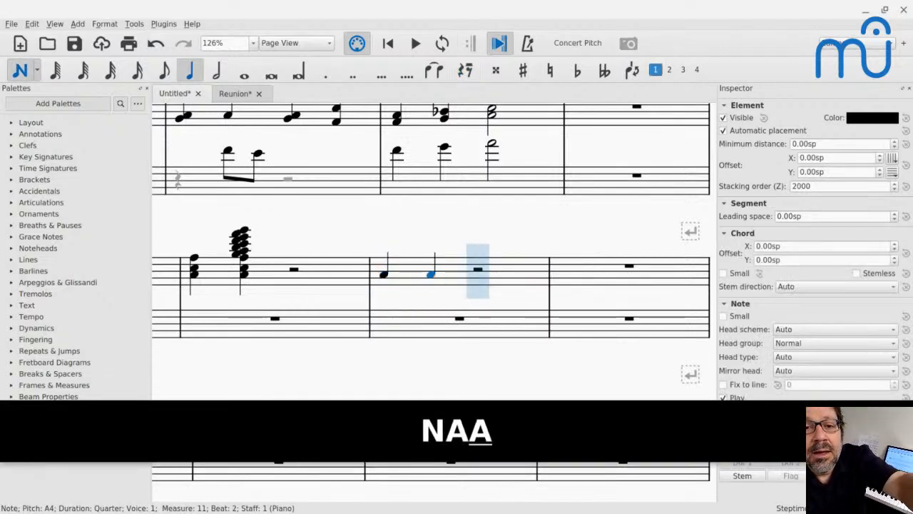
{"action": "key", "text": "c"}
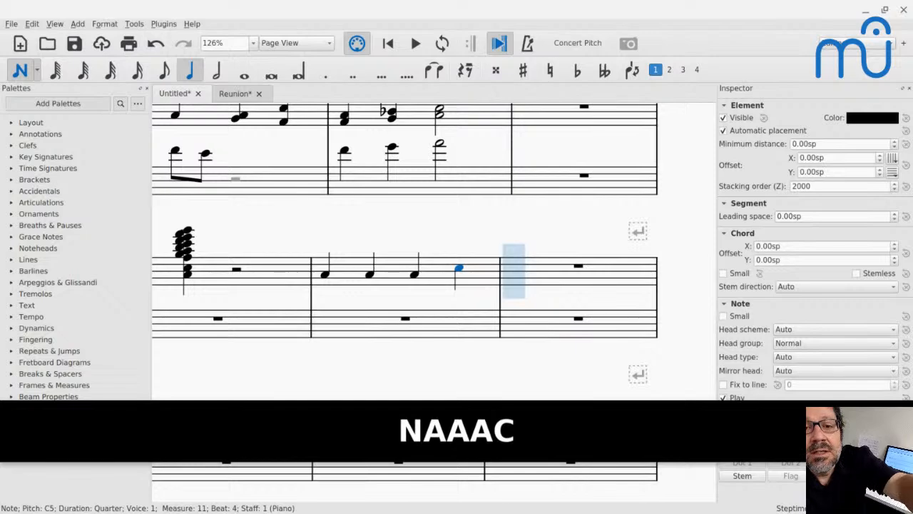
Step: Add voice 2 from beat 1 of measure 11's upper staff: quarter G4, eighths F4 and E4, quarters G4 and F4
{"action": "key", "text": "Left"}
{"action": "key", "text": "Left"}
{"action": "key", "text": "Left"}
{"action": "key", "text": "Left"}
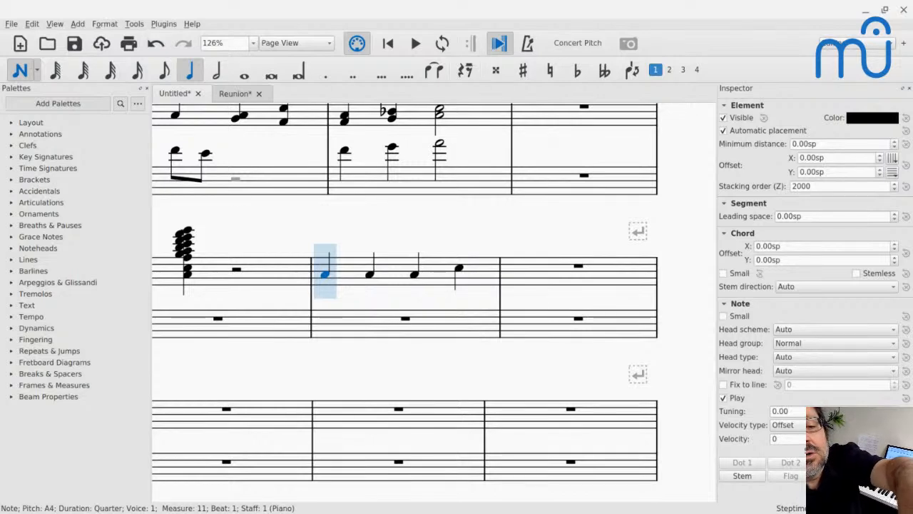
{"action": "key", "text": "ctrl+alt+2"}
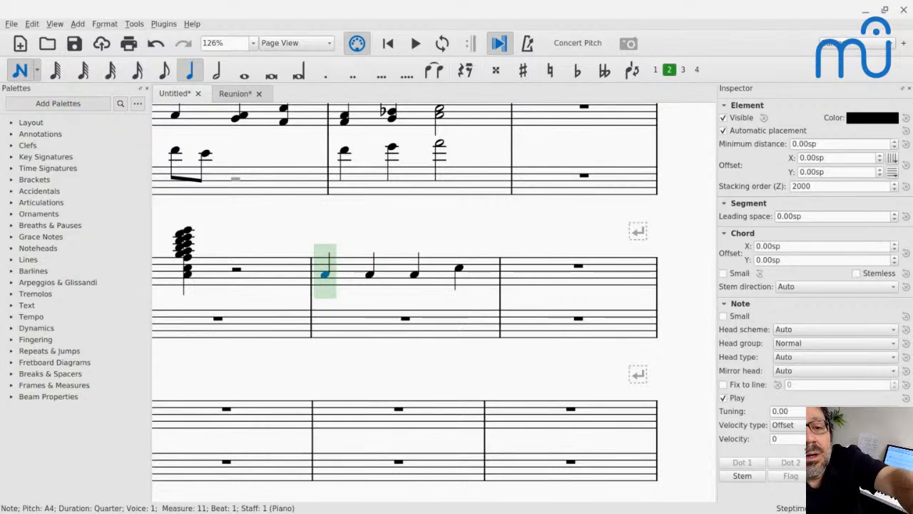
{"action": "key", "text": "g"}
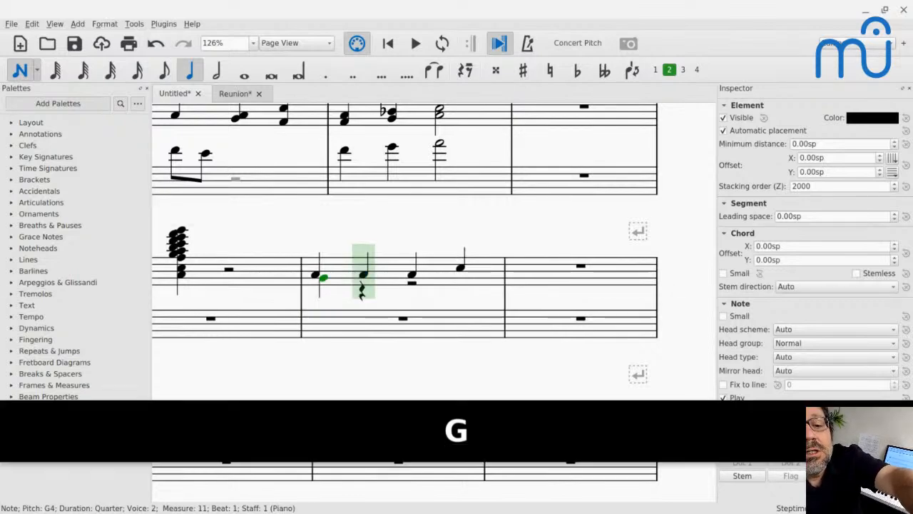
{"action": "key", "text": "4"}
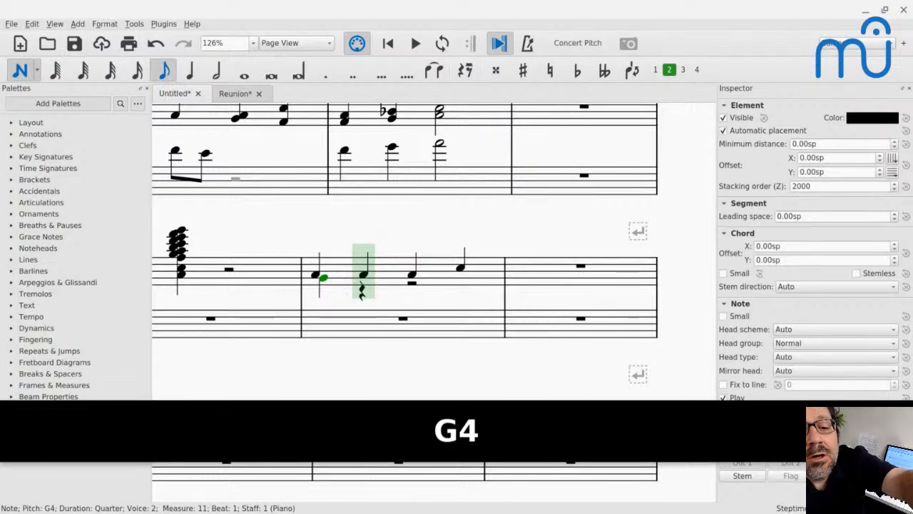
{"action": "key", "text": "f"}
{"action": "key", "text": "e"}
{"action": "key", "text": "5"}
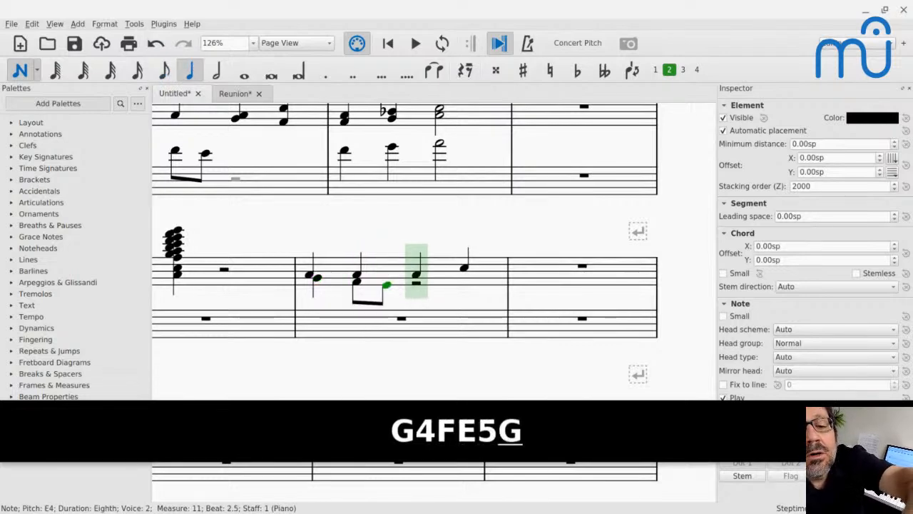
{"action": "key", "text": "g"}
{"action": "key", "text": "f"}
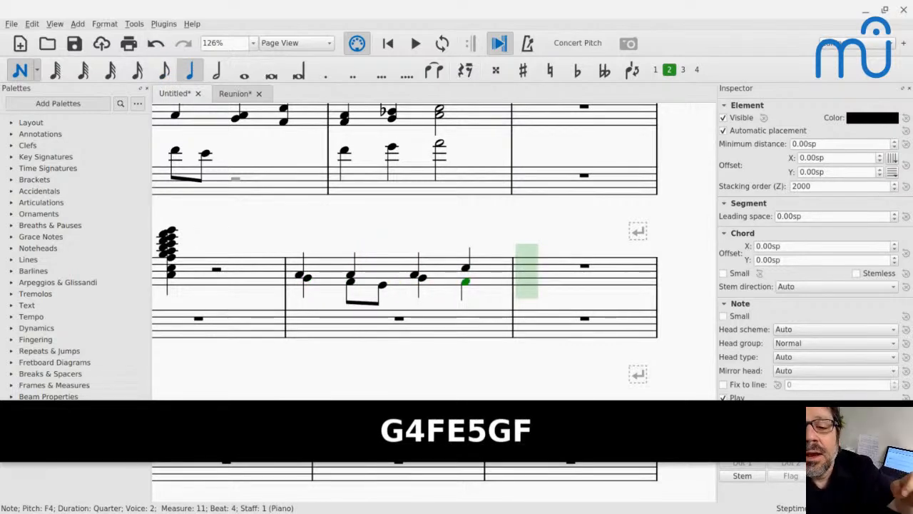
Step: Enter voice 1 quarter notes C4, C4, B♭3 and B♭3 in the lower staff of measure 11
{"action": "key", "text": "bracketleft"}
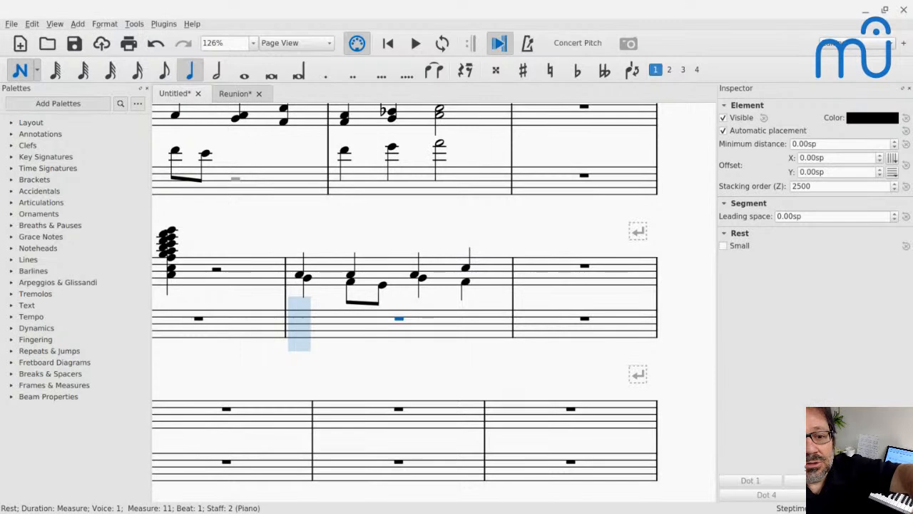
{"action": "key", "text": "c"}
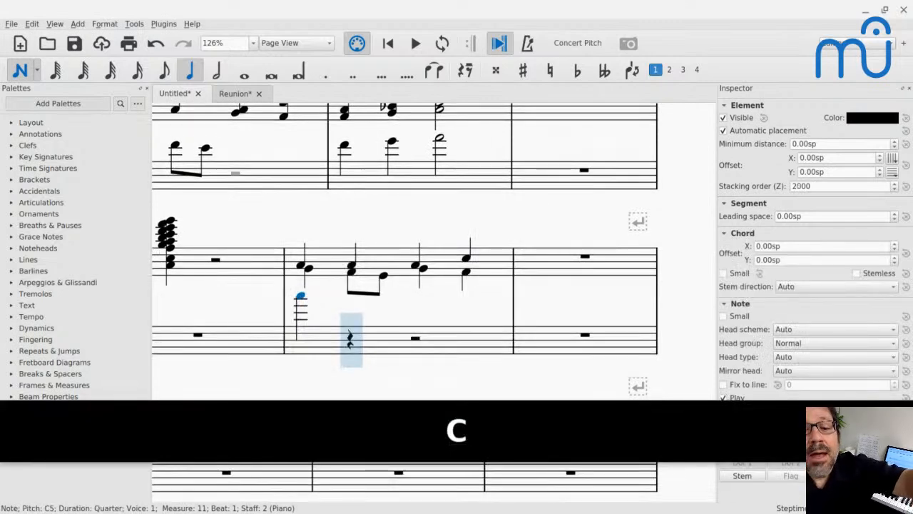
{"action": "key", "text": "ctrl+Up"}
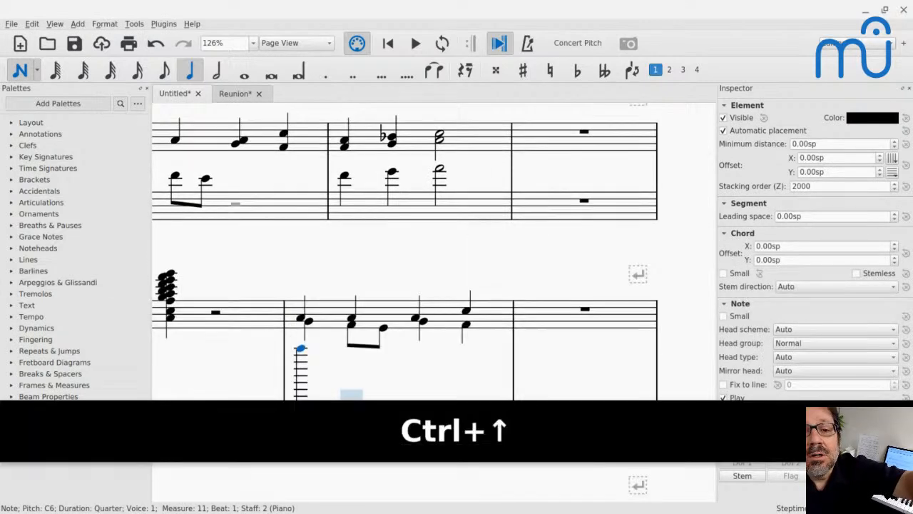
{"action": "key", "text": "ctrl+Down"}
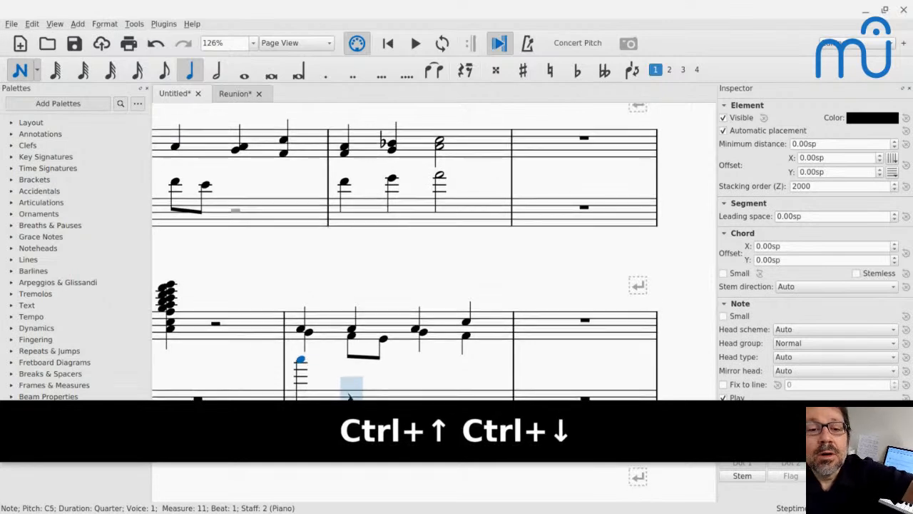
{"action": "key", "text": "ctrl+Down"}
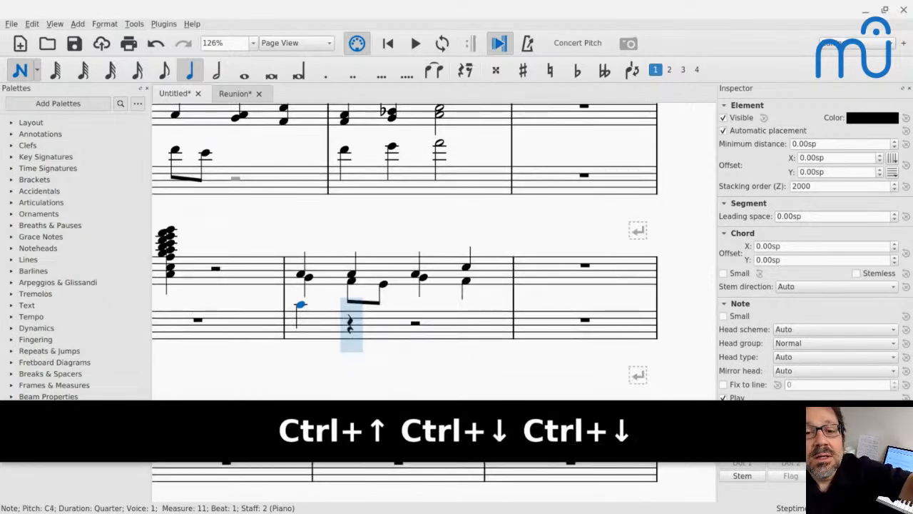
{"action": "key", "text": "c"}
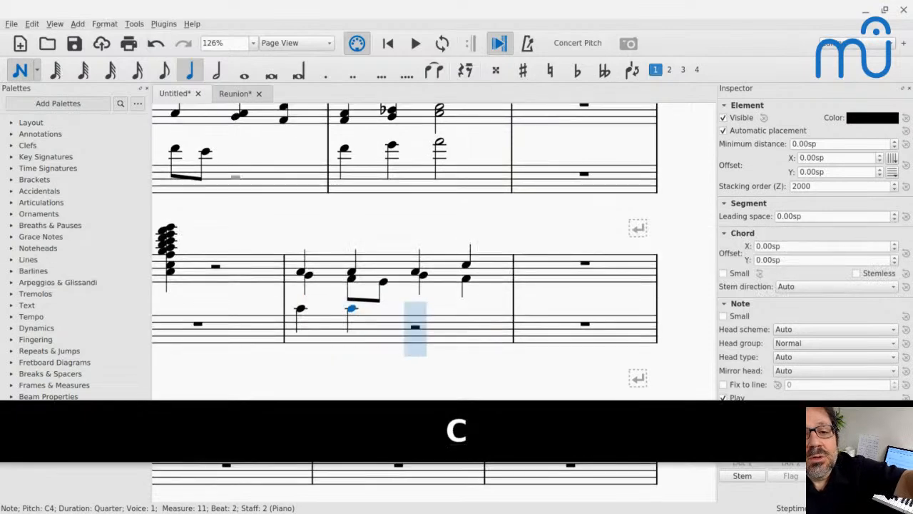
{"action": "key", "text": "b"}
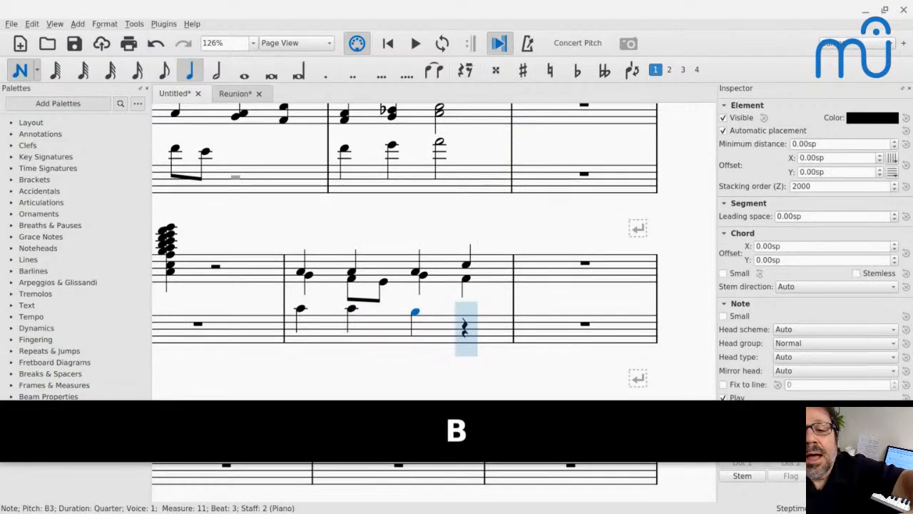
{"action": "key", "text": "Down"}
{"action": "key", "text": "b"}
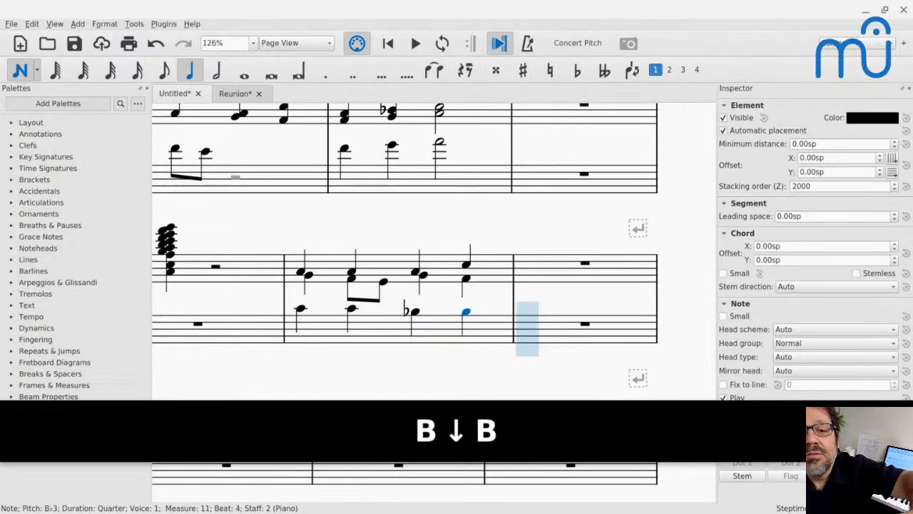
Step: Add voice 2 quarter notes F3, F3, E♭3 and E♭3 to the lower staff of measure 11 and leave note input
{"action": "key", "text": "Left"}
{"action": "key", "text": "Left"}
{"action": "key", "text": "Left"}
{"action": "key", "text": "Left"}
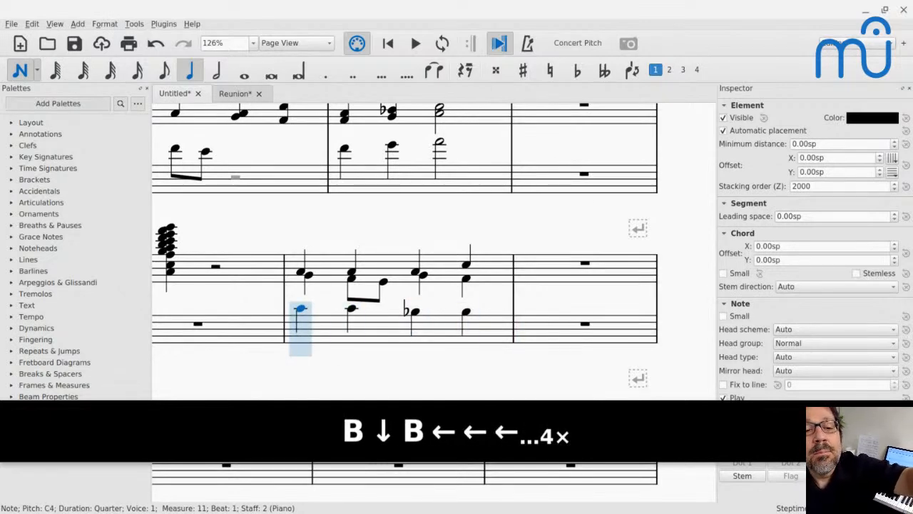
{"action": "key", "text": "ctrl+alt+2"}
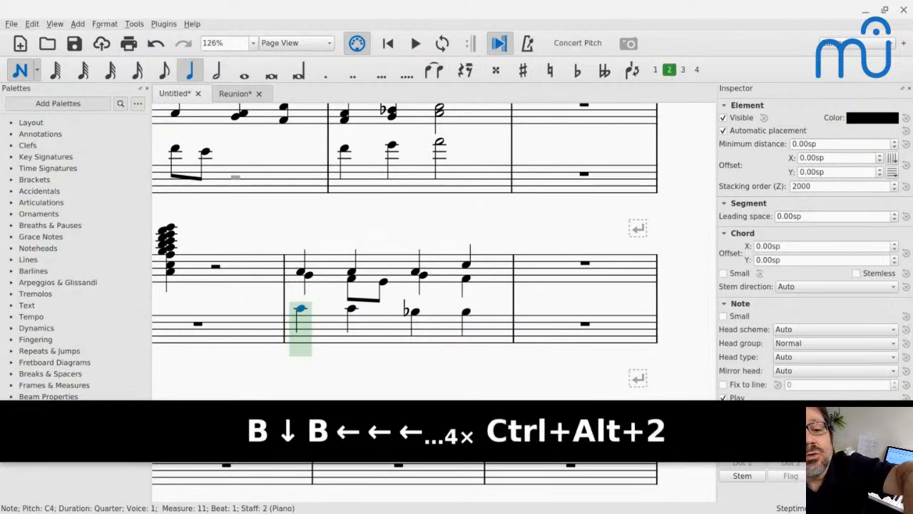
{"action": "key", "text": "f"}
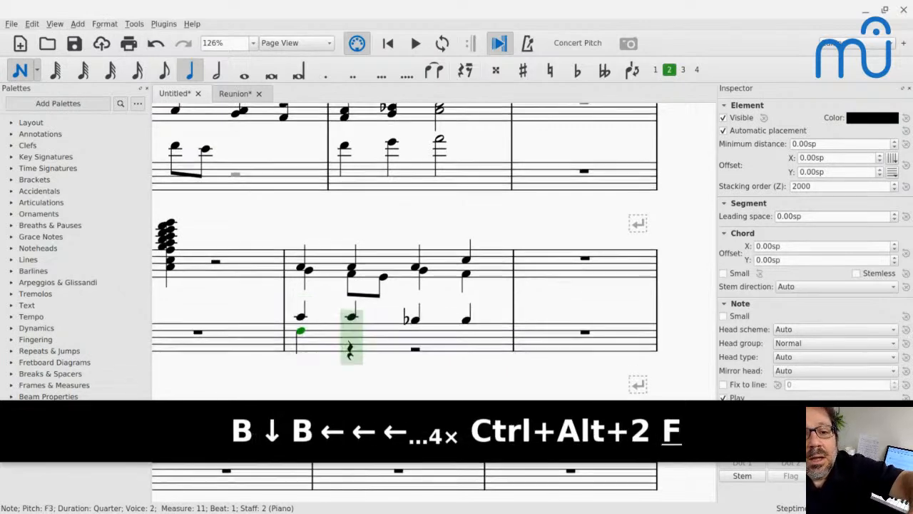
{"action": "key", "text": "f"}
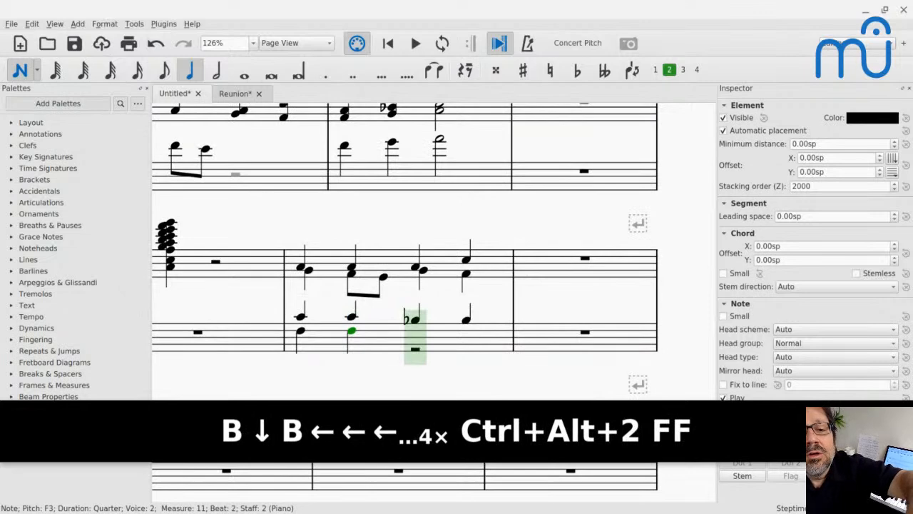
{"action": "key", "text": "e"}
{"action": "key", "text": "Down"}
{"action": "key", "text": "e"}
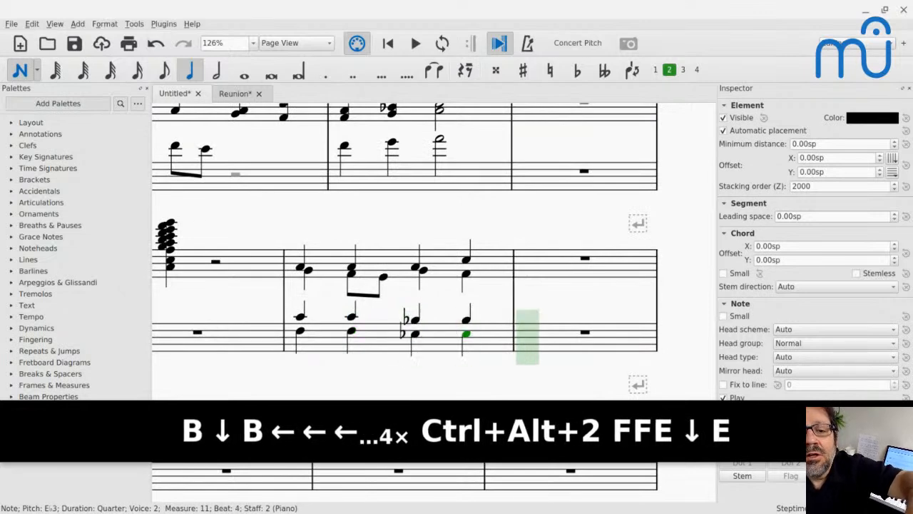
{"action": "key", "text": "Escape"}
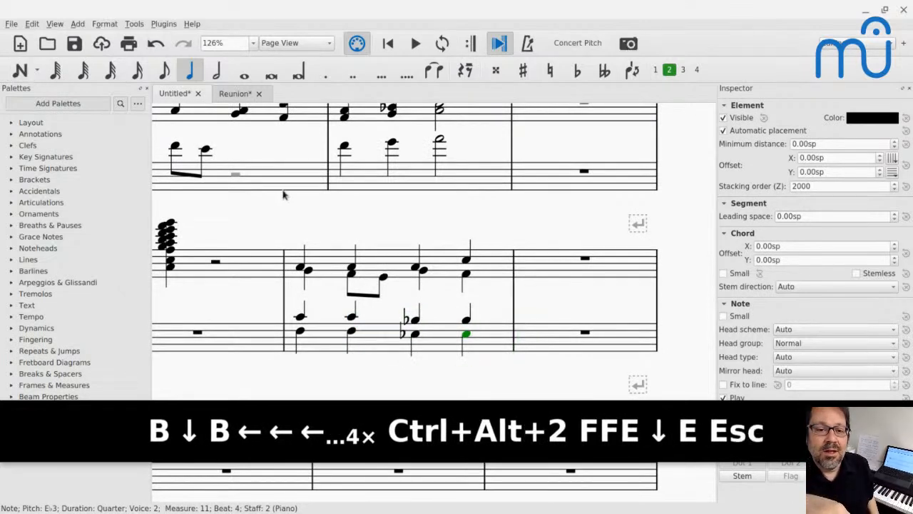
Step: Step the note-input cursor through the voices and staves at beat 1 of measure 11, ending in voice 2 of the lower staff
{"action": "left_click", "coordinate": [336, 268]}
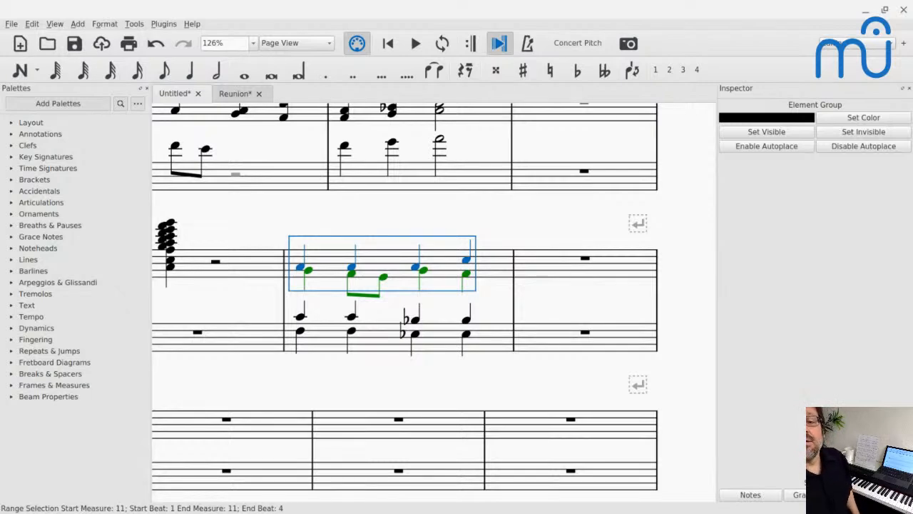
{"action": "key", "text": "n"}
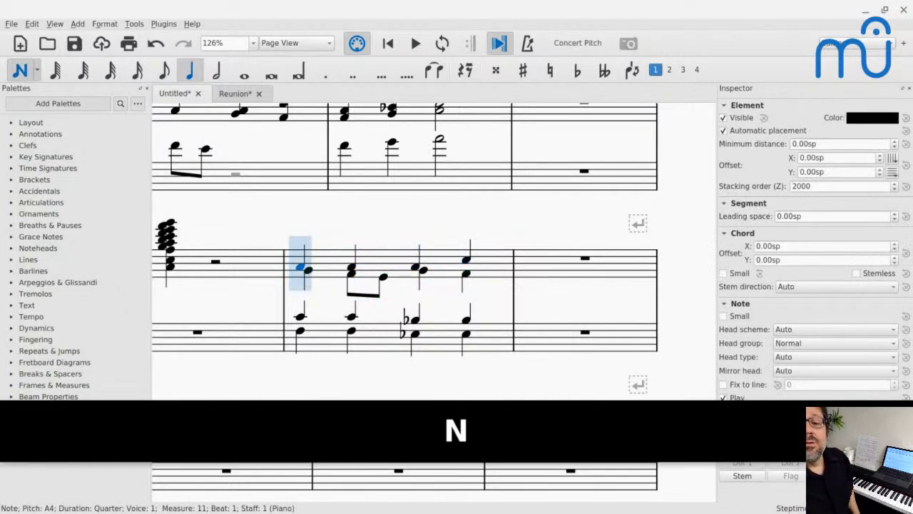
{"action": "key", "text": "bracketright"}
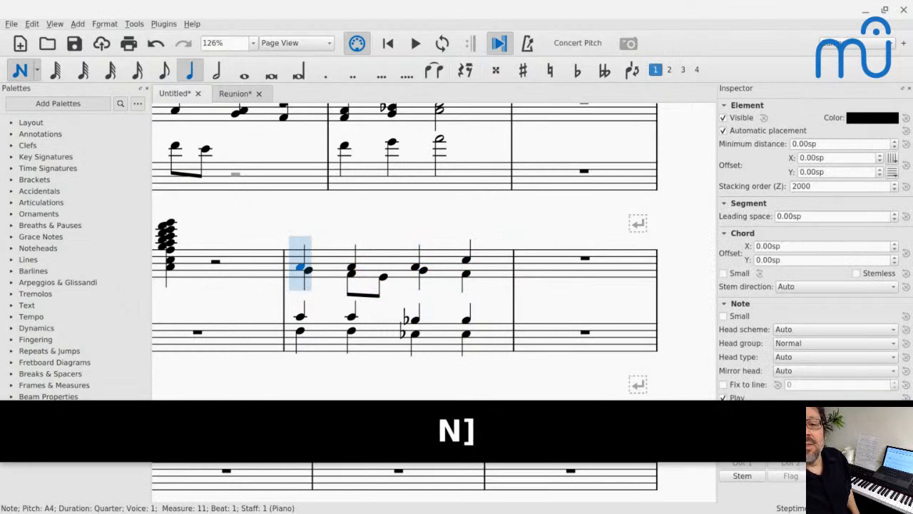
{"action": "key", "text": "backslash"}
{"action": "key", "text": "bracketright"}
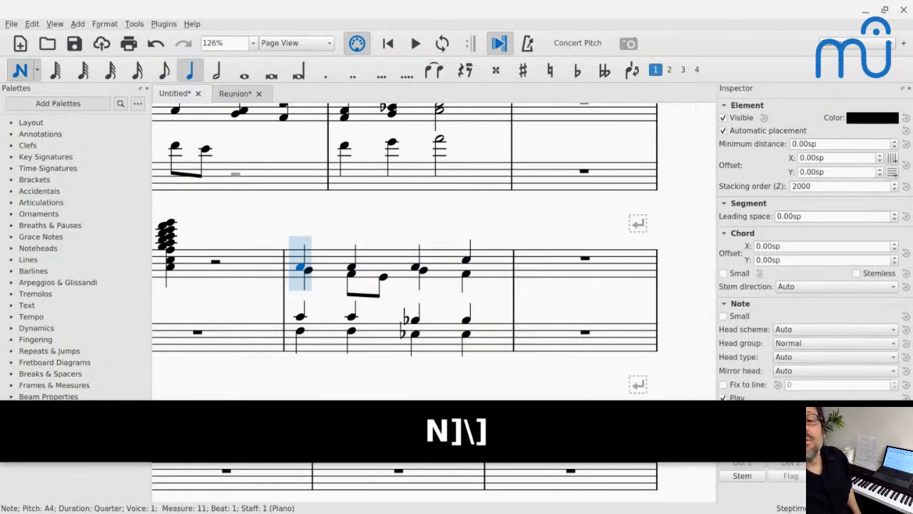
{"action": "key", "text": "bracketleft"}
{"action": "key", "text": "bracketleft"}
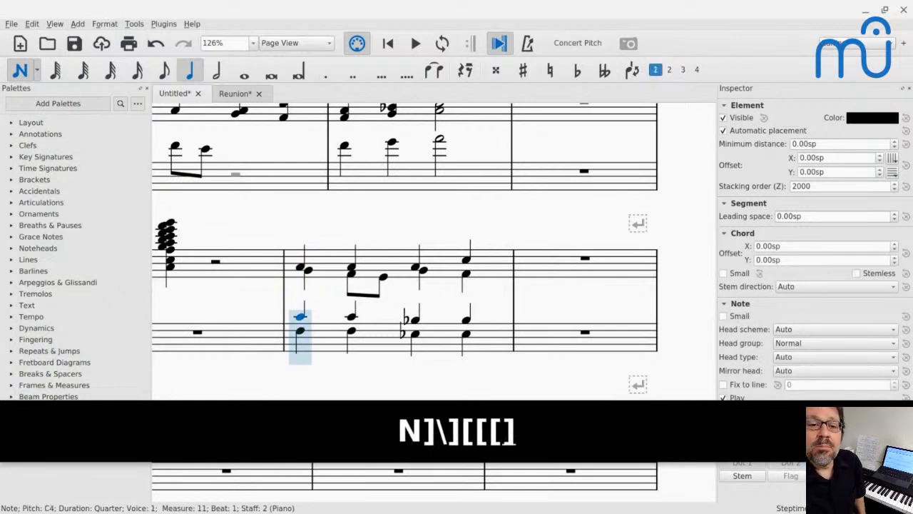
{"action": "key", "text": "alt+Up"}
{"action": "key", "text": "alt+Up"}
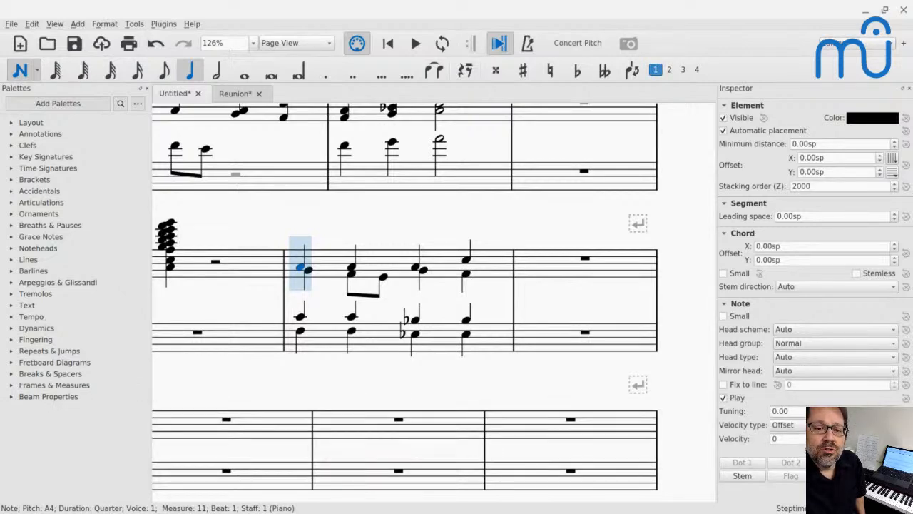
{"action": "key", "text": "alt+Down"}
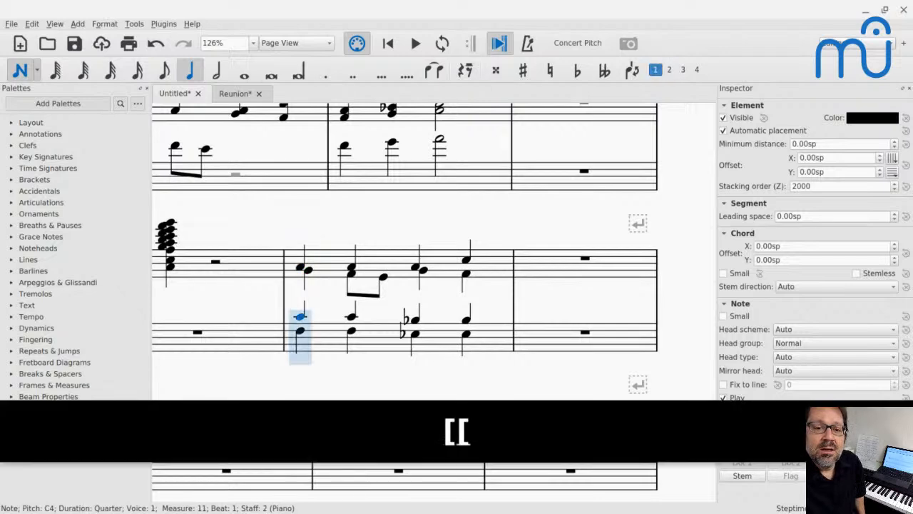
{"action": "key", "text": "alt+Down"}
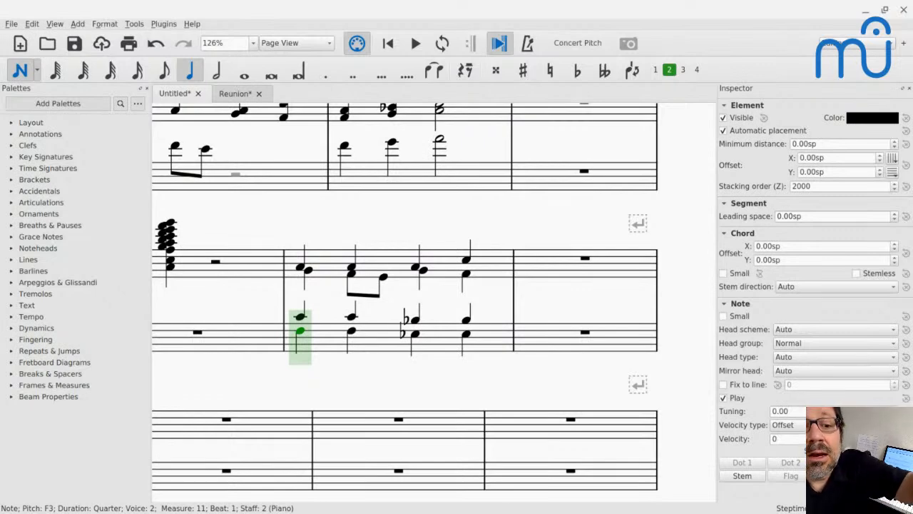
{"action": "key", "text": "Escape"}
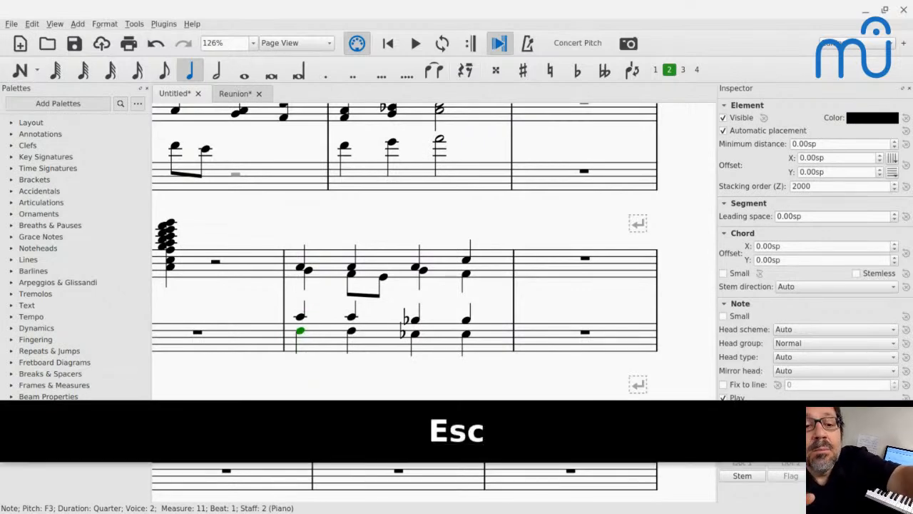
Step: Search the shortcut list in the preferences for "staff", shorten the search to "sta", and close the preferences without changes
{"action": "key", "text": "alt+e"}
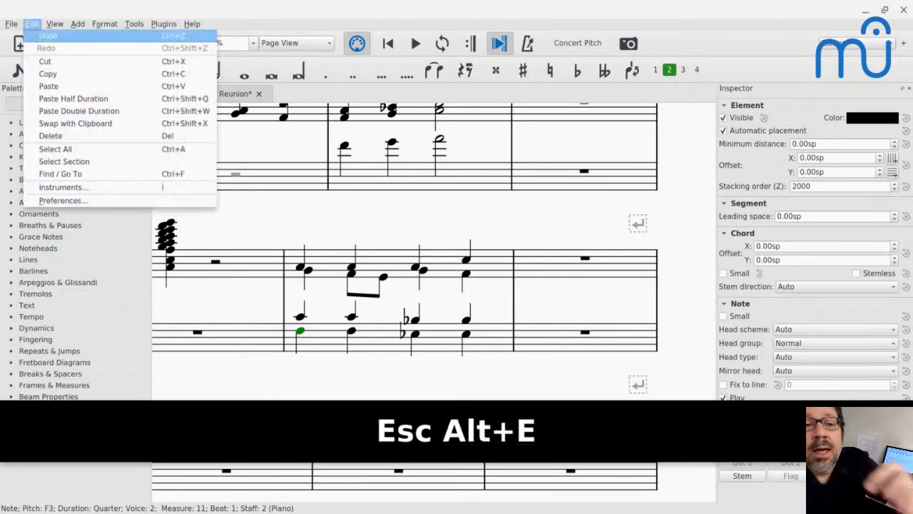
{"action": "key", "text": "Up"}
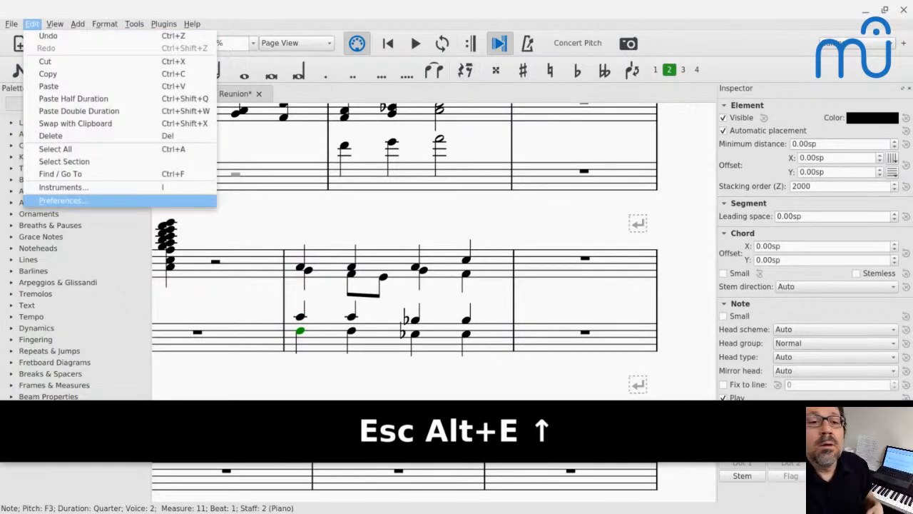
{"action": "key", "text": "Return"}
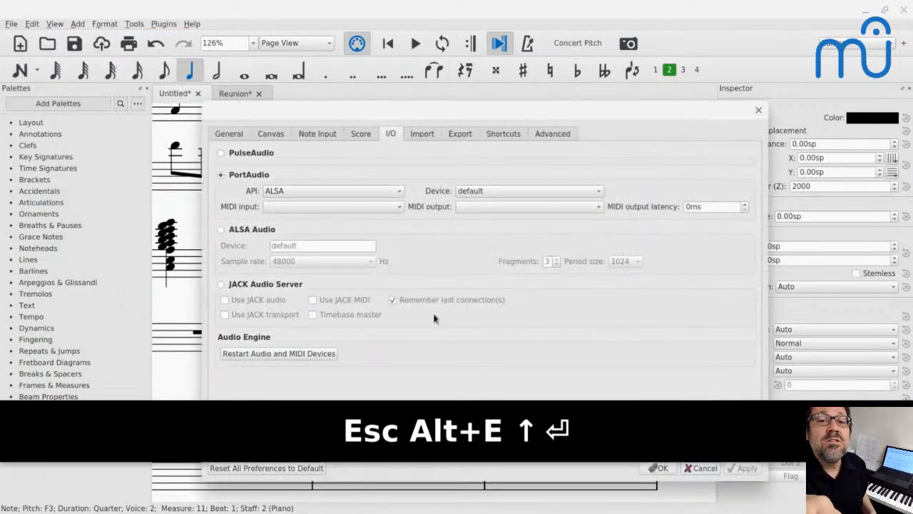
{"action": "left_click", "coordinate": [502, 136]}
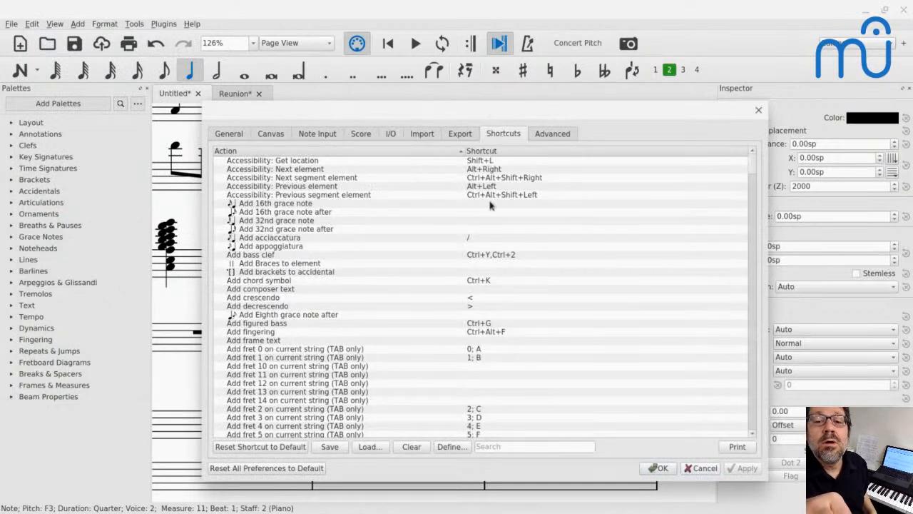
{"action": "left_click", "coordinate": [491, 445]}
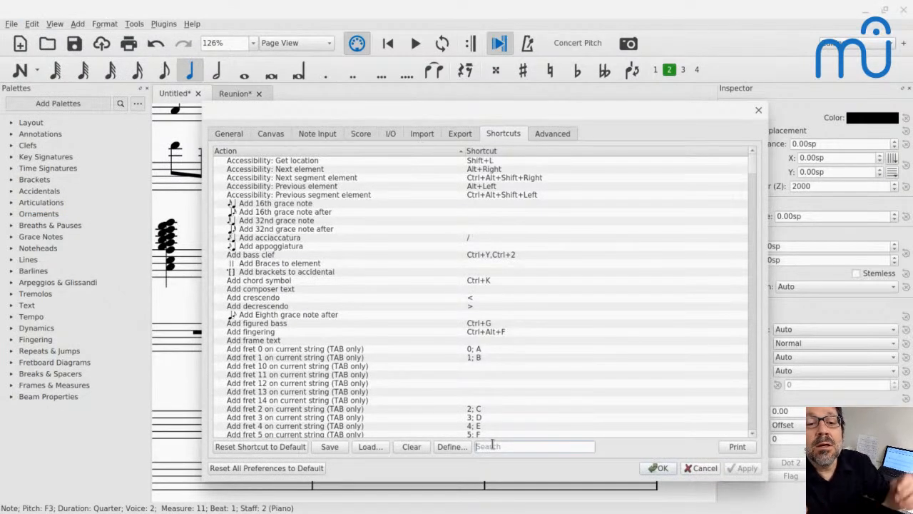
{"action": "type", "text": "staff"}
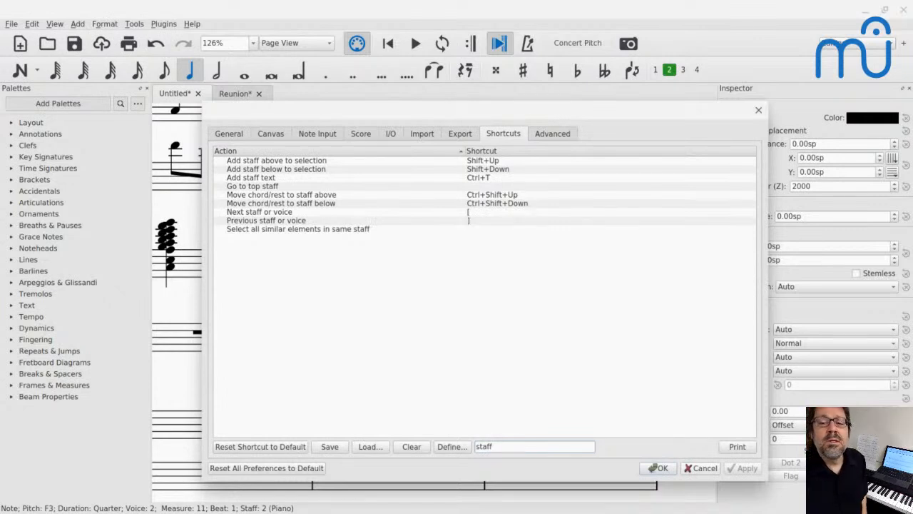
{"action": "key", "text": "BackSpace"}
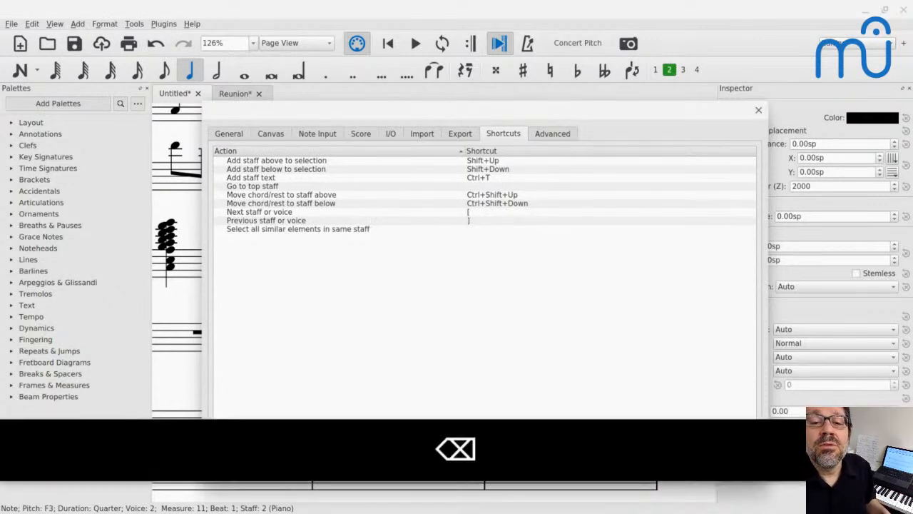
{"action": "key", "text": "BackSpace"}
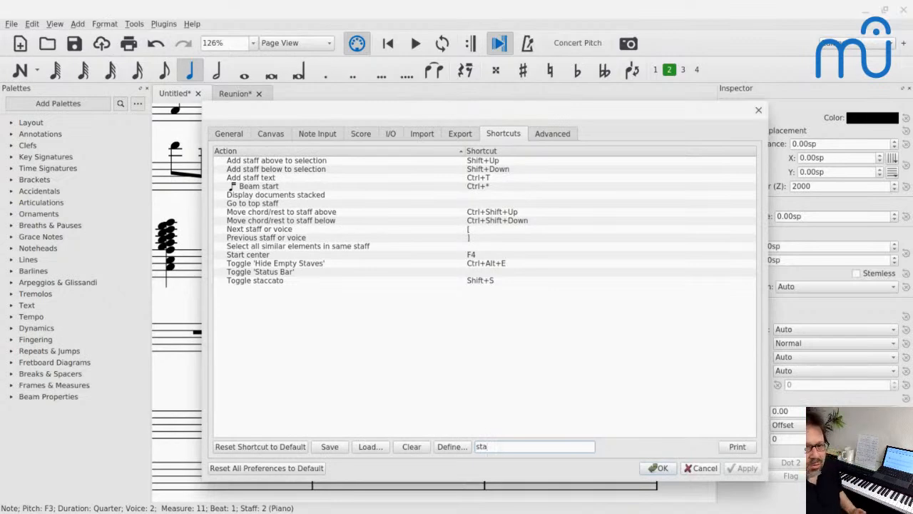
{"action": "key", "text": "Escape"}
{"action": "key", "text": "Escape"}
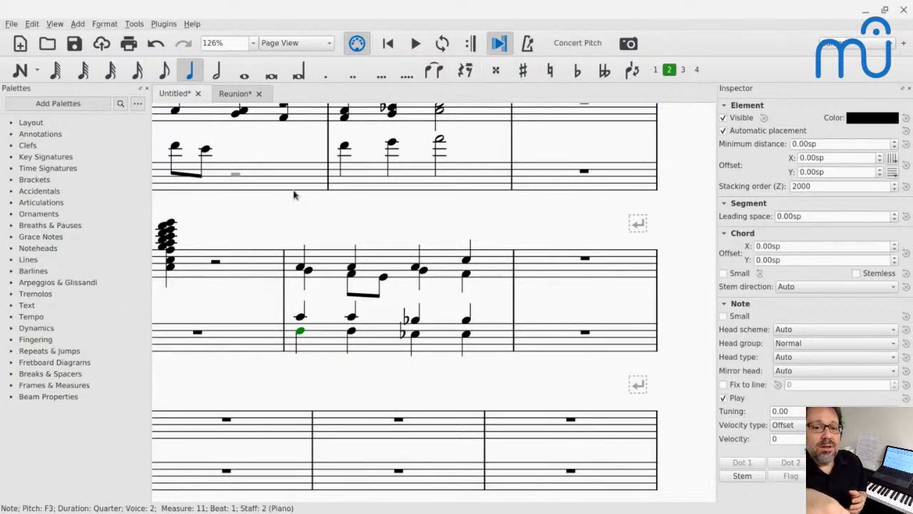
Step: Enter a voice 1 whole note A4 in the upper staff of measure 12 and return to beat 1
{"action": "left_click", "coordinate": [543, 260]}
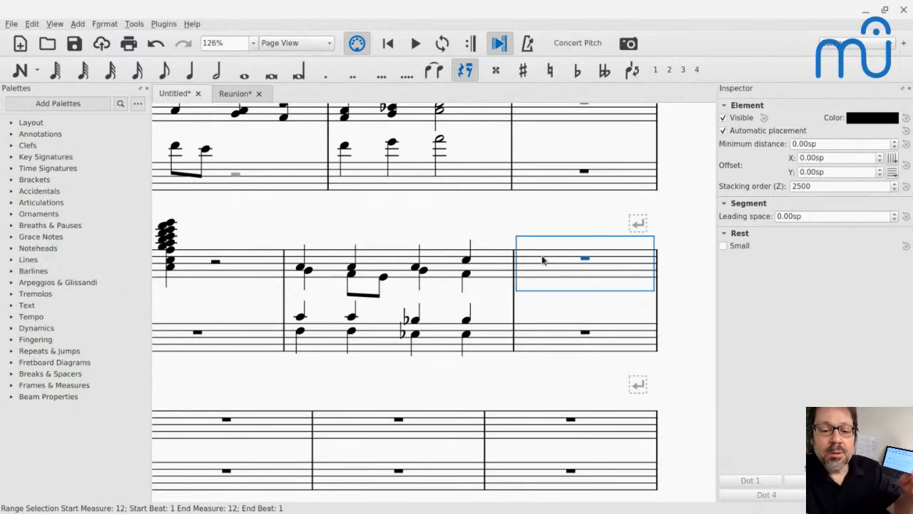
{"action": "key", "text": "n"}
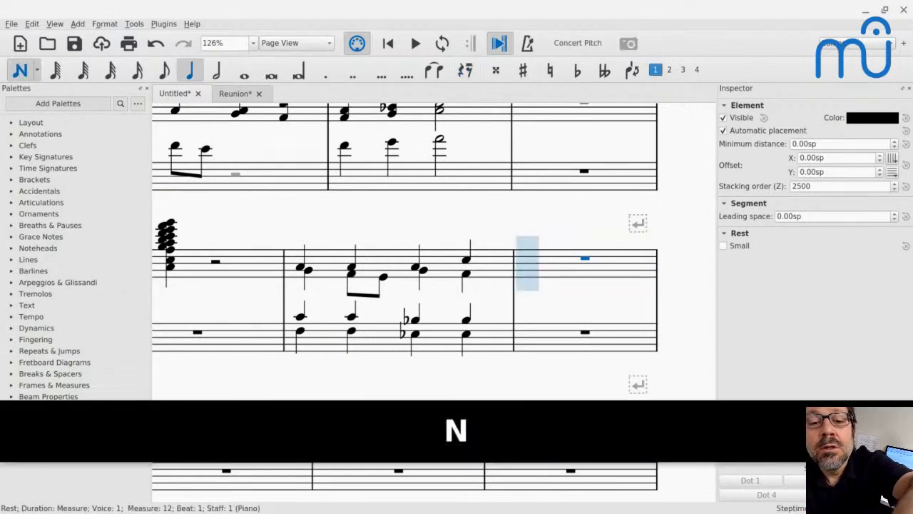
{"action": "key", "text": "7"}
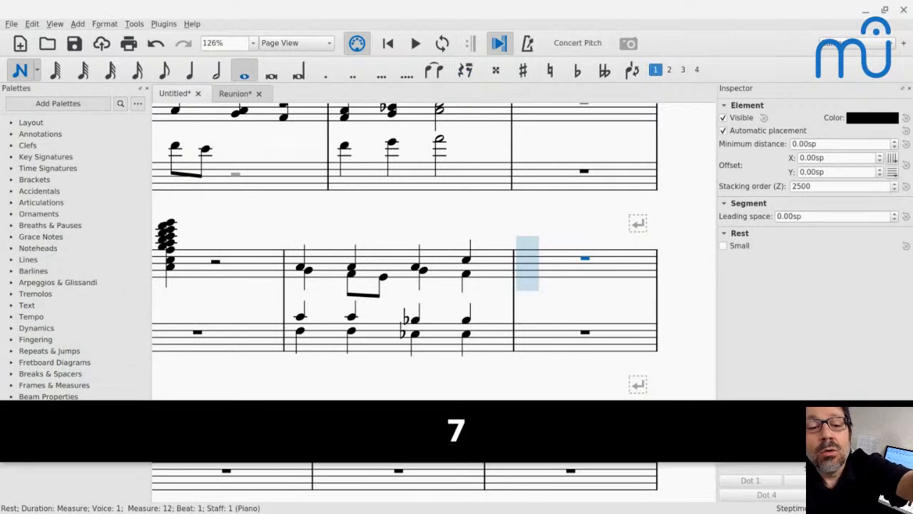
{"action": "key", "text": "a"}
{"action": "key", "text": "Left"}
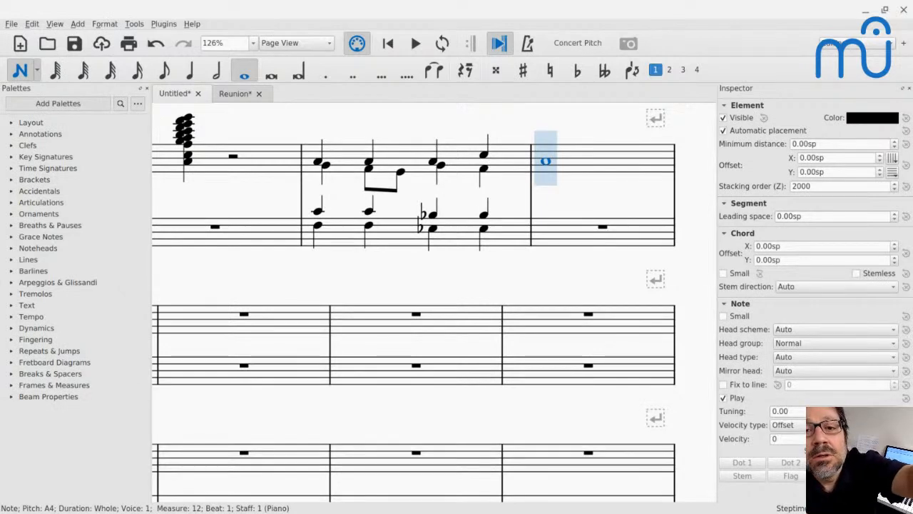
Step: Add voice 2 to measure 12's upper staff: a quarter rest followed by quarter notes E4, D4 and C4
{"action": "key", "text": "ctrl+alt+2"}
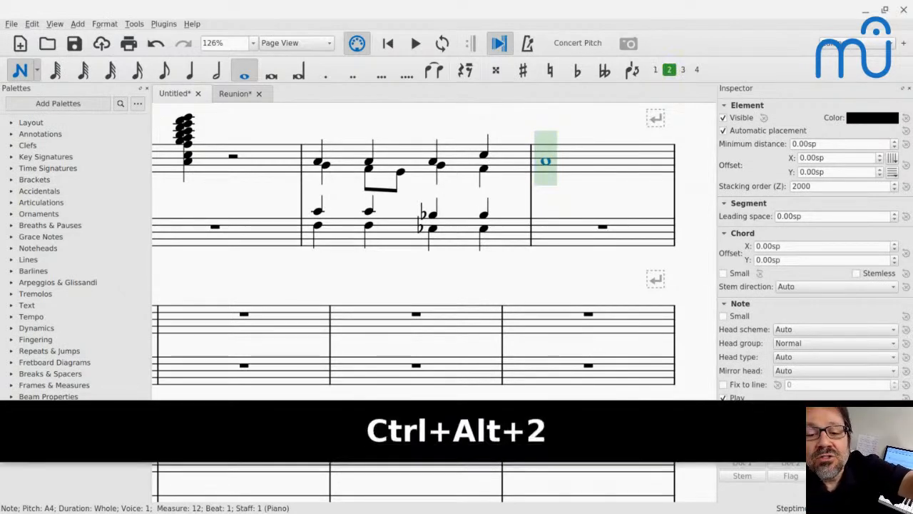
{"action": "key", "text": "0"}
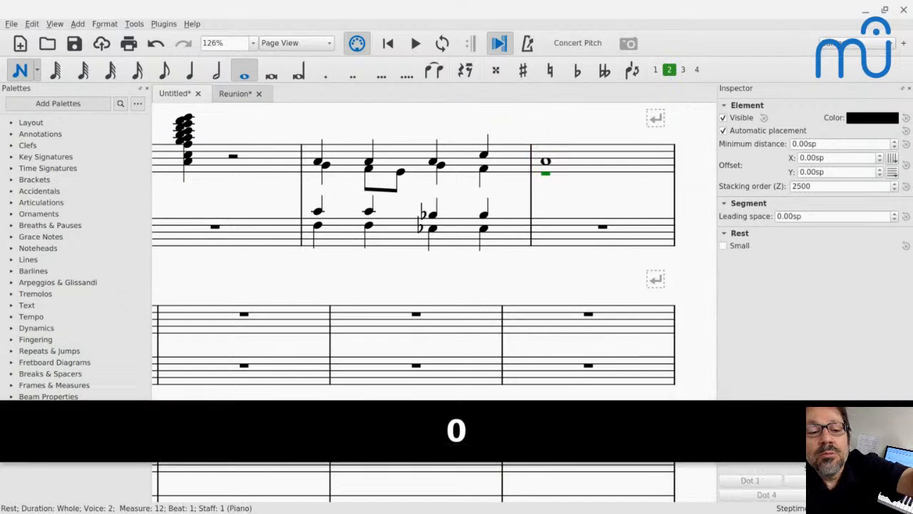
{"action": "key", "text": "ctrl+z"}
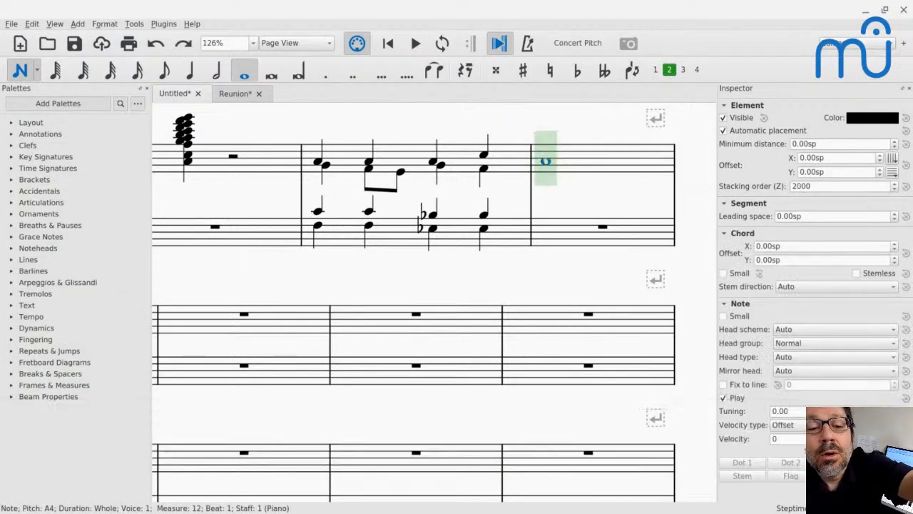
{"action": "key", "text": "5"}
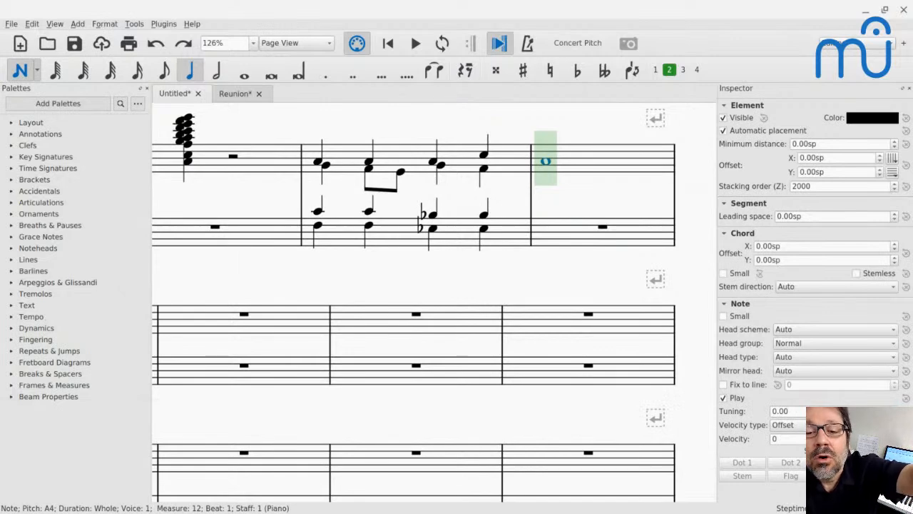
{"action": "key", "text": "0"}
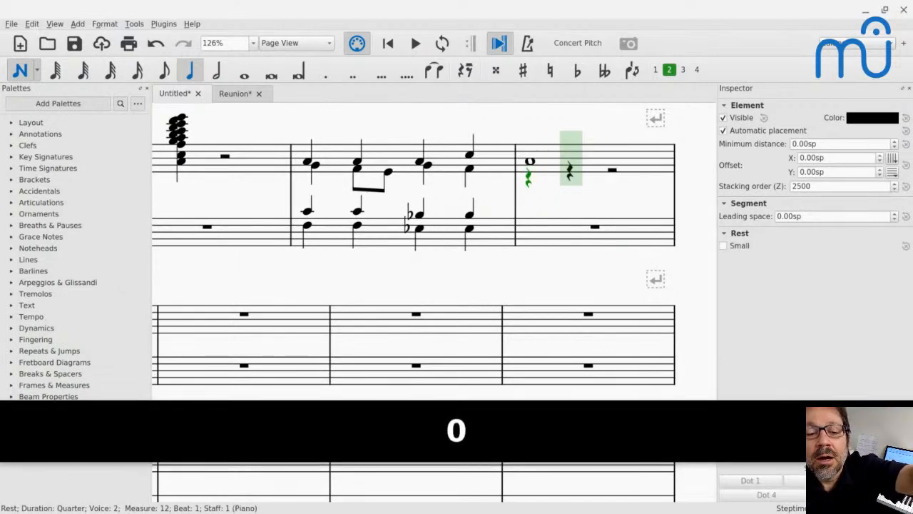
{"action": "key", "text": "e"}
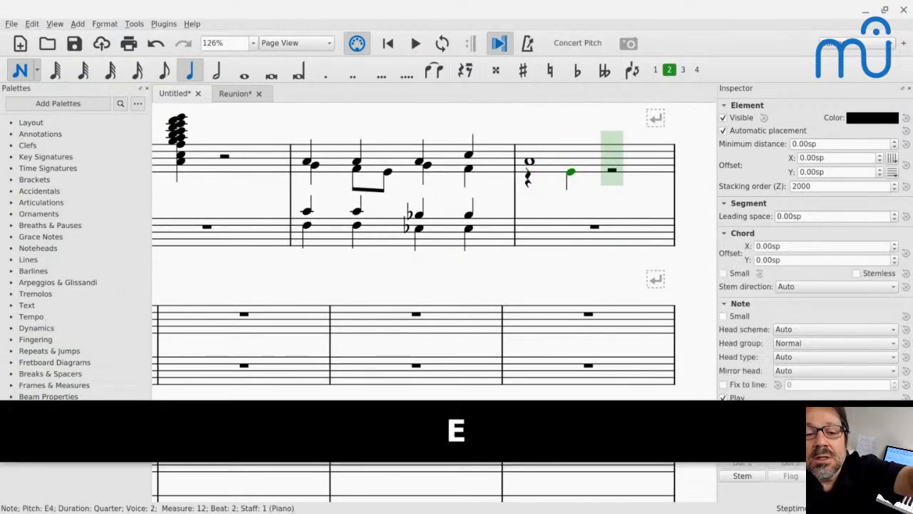
{"action": "key", "text": "d"}
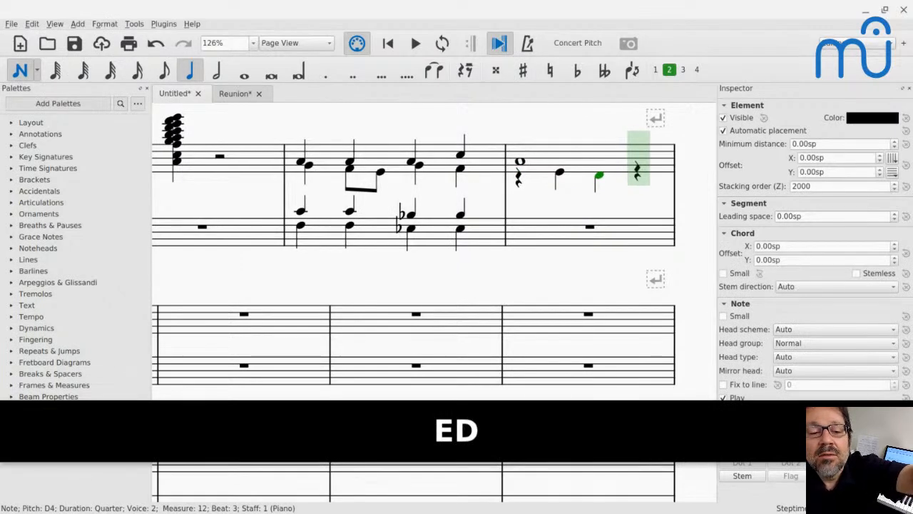
{"action": "key", "text": "c"}
Step: Return to beat 1 of measure 12's upper staff and enter a quarter rest in voice 3
{"action": "key", "text": "Left"}
{"action": "key", "text": "Left"}
{"action": "key", "text": "Left"}
{"action": "key", "text": "Left"}
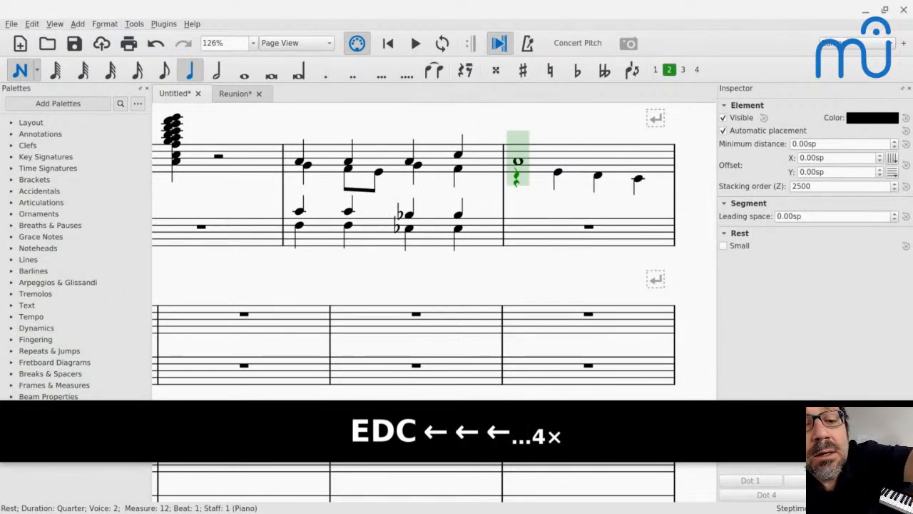
{"action": "key", "text": "ctrl+alt+3"}
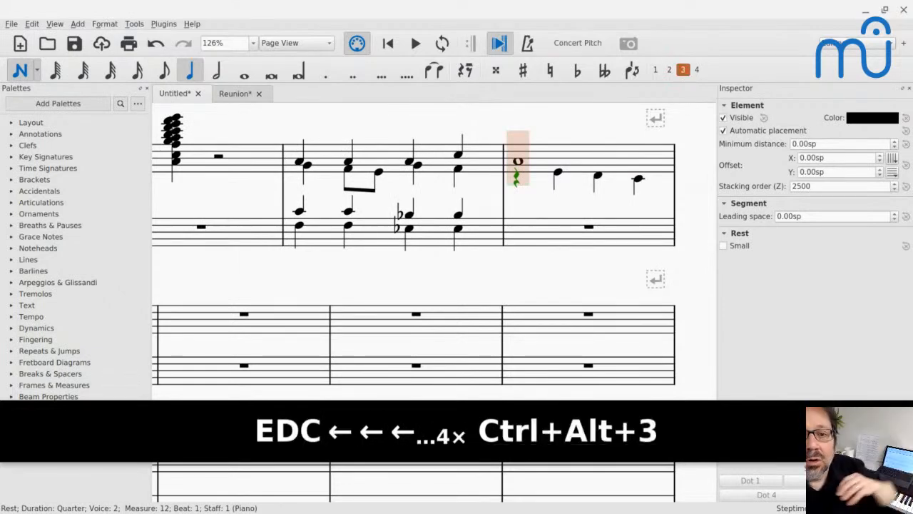
{"action": "key", "text": "0"}
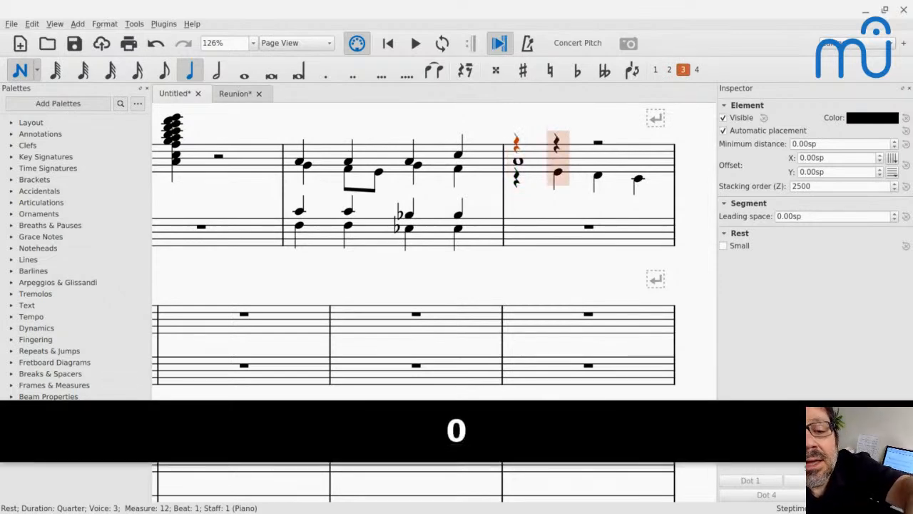
Step: Enter a voice 3 dotted half note B3 on beat 2 of measure 12's upper staff and flip its stem down
{"action": "key", "text": "6"}
{"action": "key", "text": "period"}
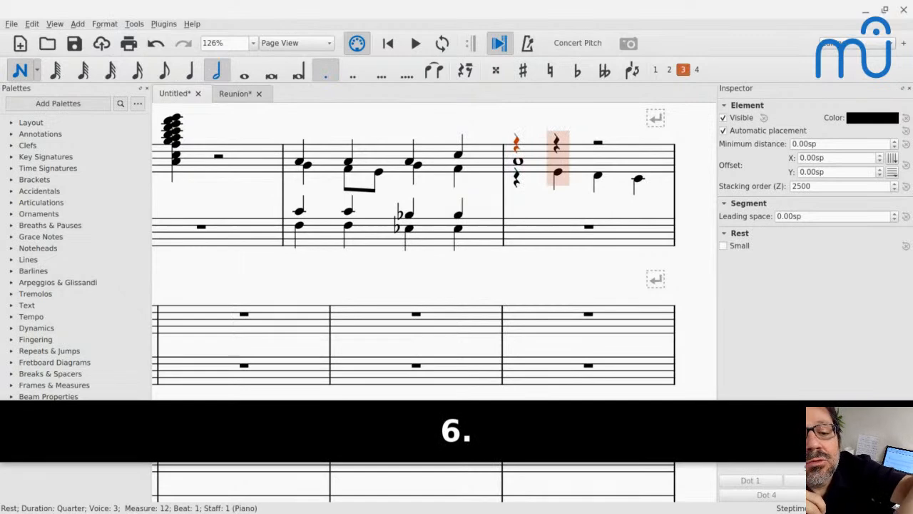
{"action": "key", "text": "b"}
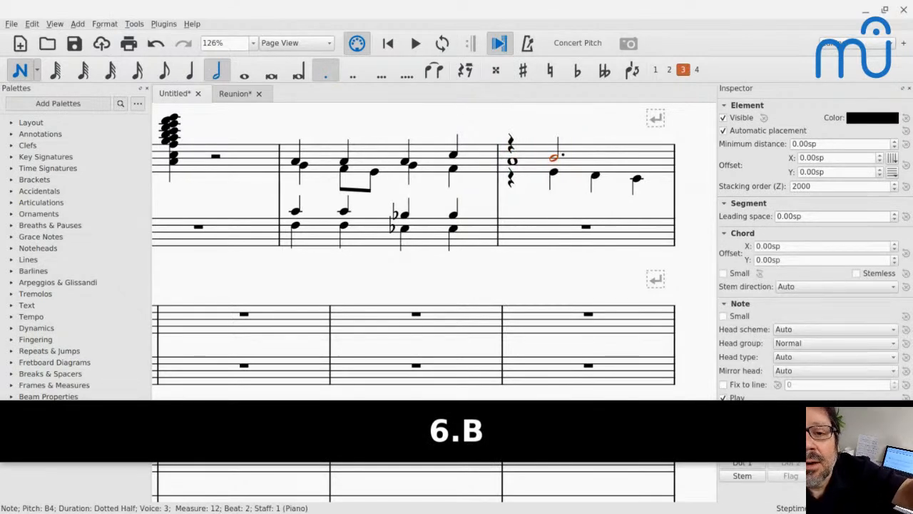
{"action": "key", "text": "ctrl+Down"}
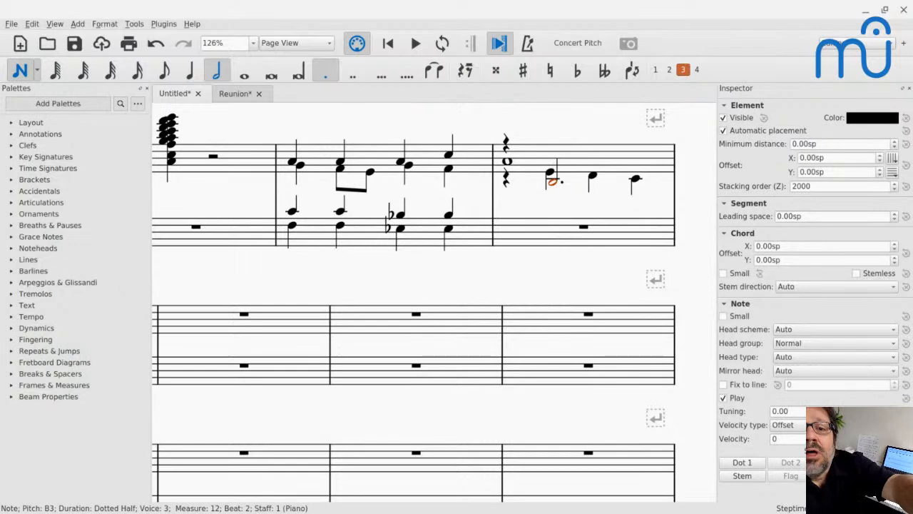
{"action": "key", "text": "x"}
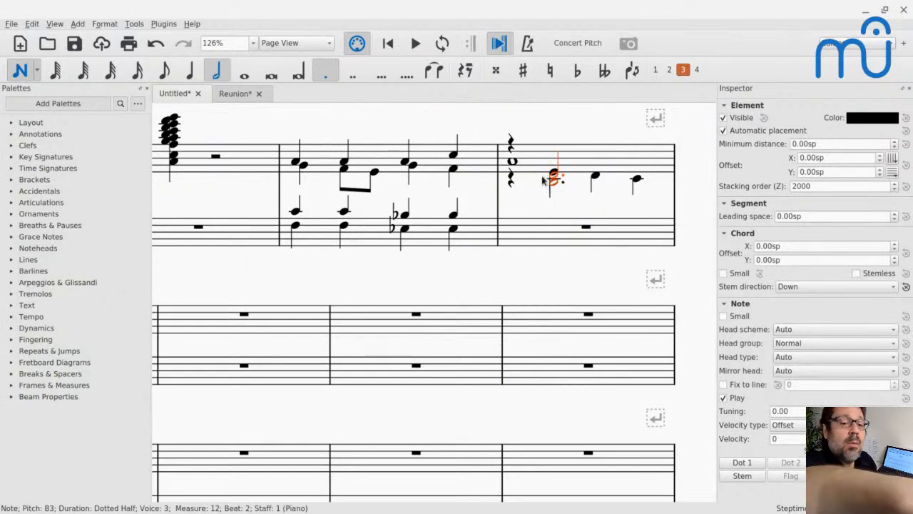
{"action": "key", "text": "Escape"}
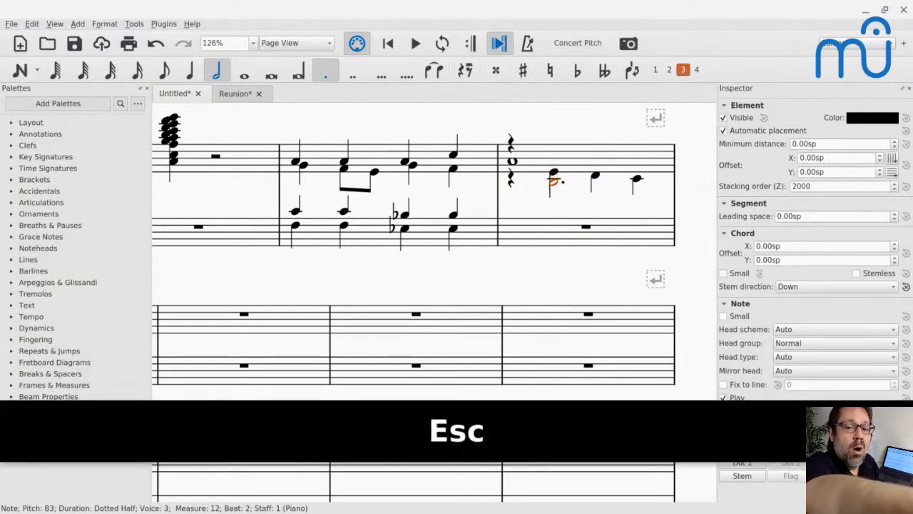
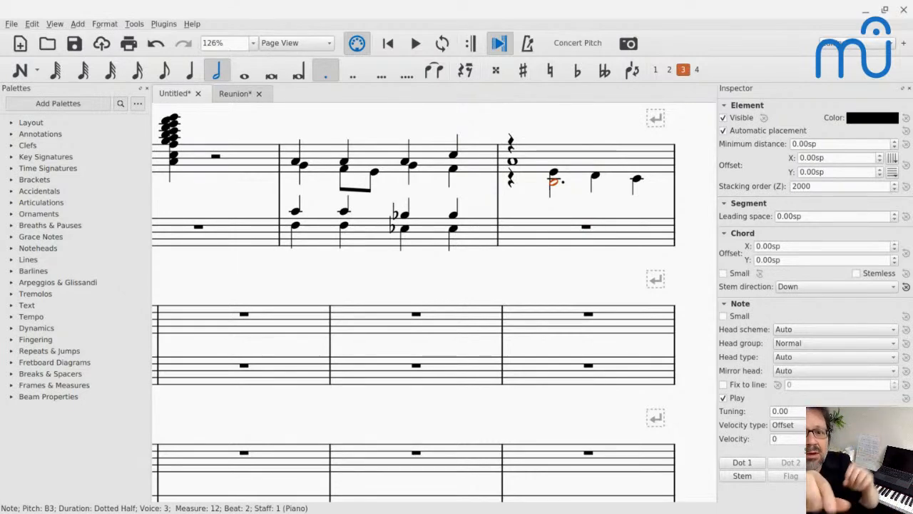
{"action": "left_click", "coordinate": [554, 174]}
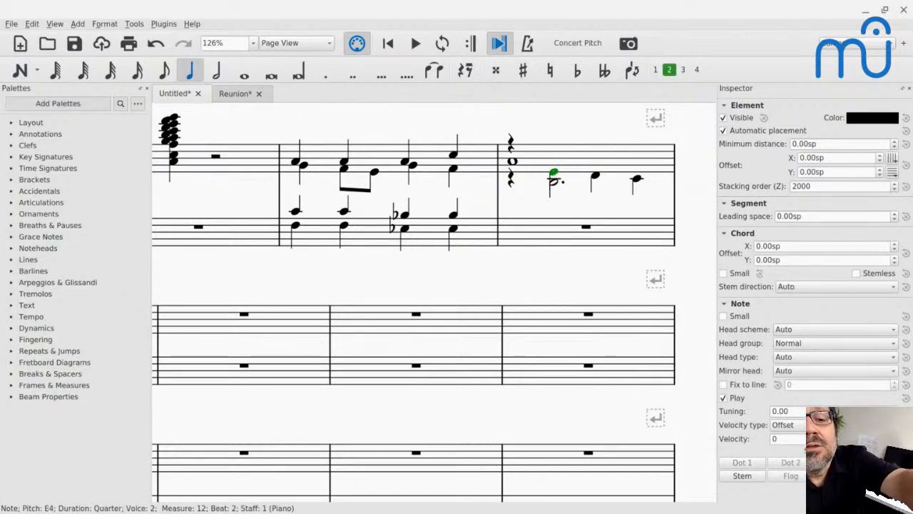
{"action": "key", "text": "3"}
{"action": "key", "text": "3"}
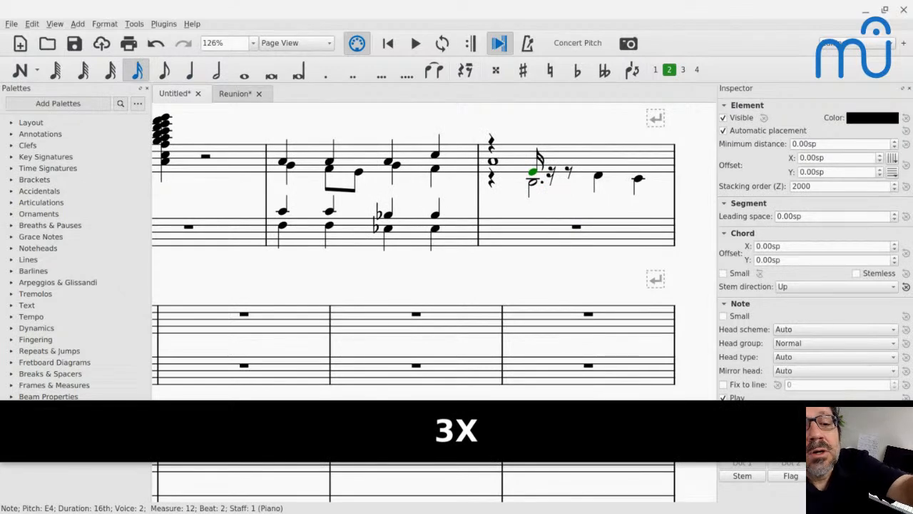
{"action": "key", "text": "ctrl+z"}
{"action": "key", "text": "ctrl+z"}
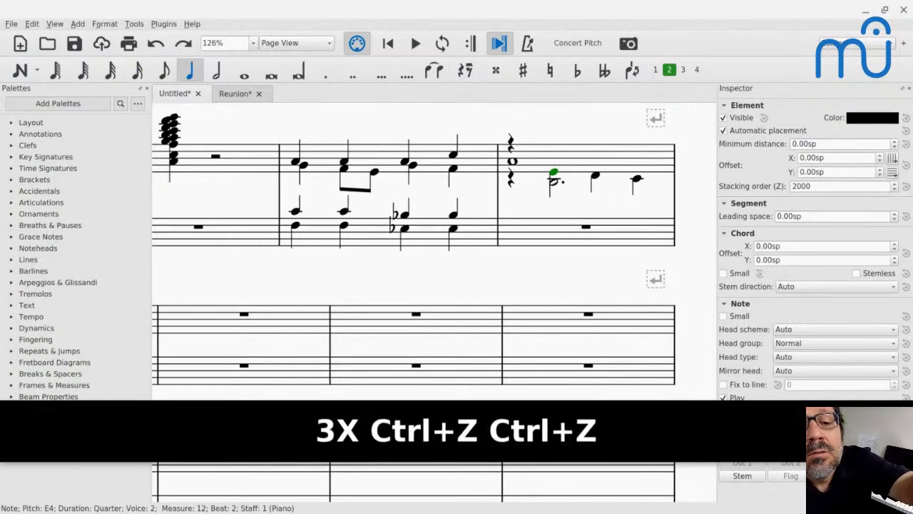
Step: Change the voice 2 E4 on beat 2 of measure 12 to an eighth note with its stem up, followed by an eighth-note G4
{"action": "key", "text": "4"}
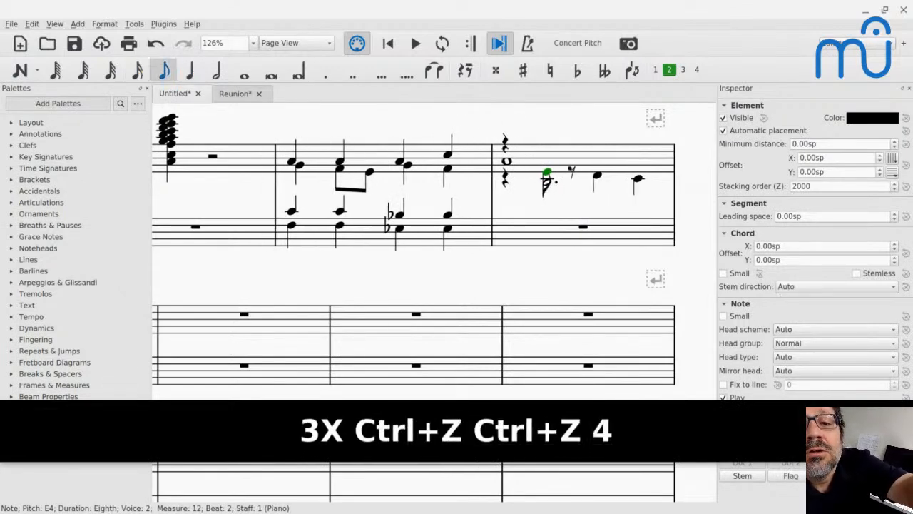
{"action": "key", "text": "4"}
{"action": "key", "text": "Right"}
{"action": "key", "text": "g"}
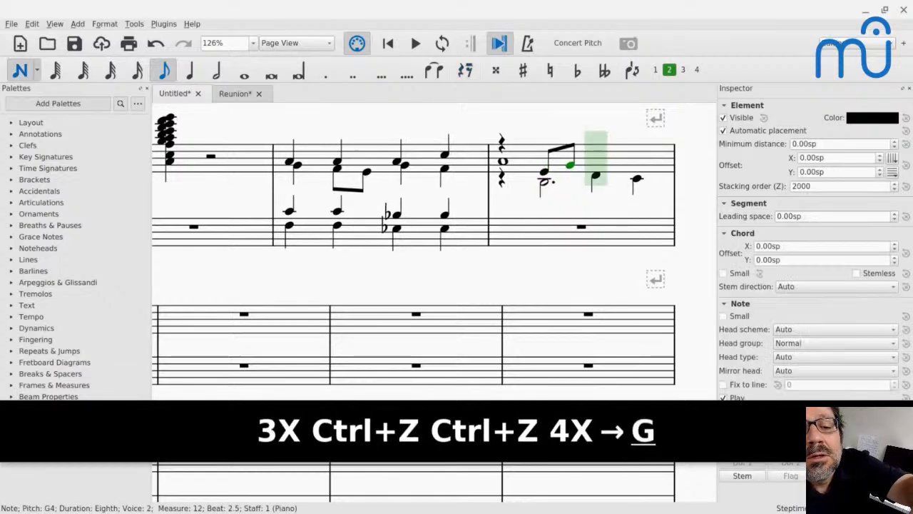
{"action": "key", "text": "x"}
{"action": "key", "text": "x"}
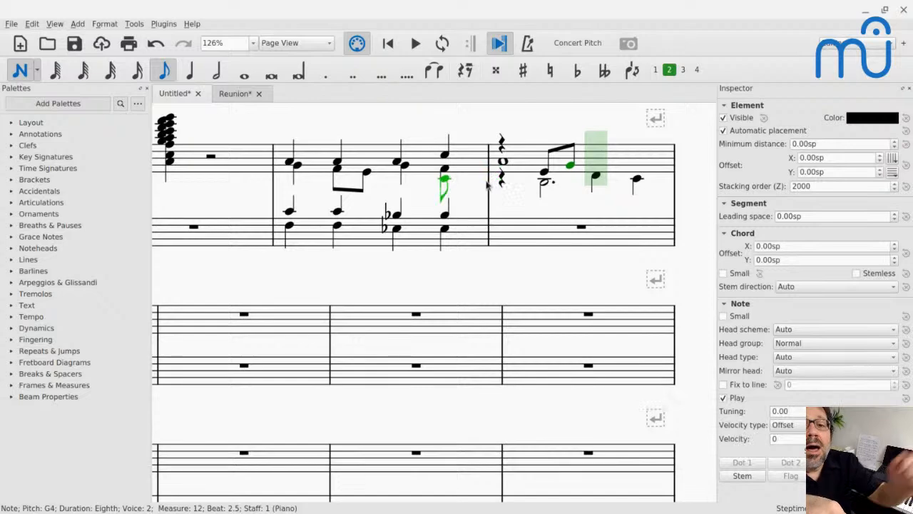
{"action": "key", "text": "Escape"}
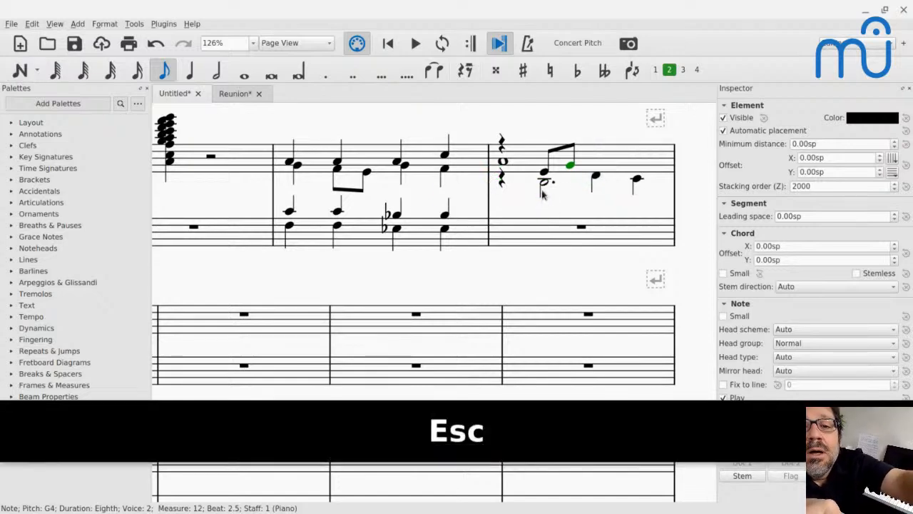
Step: Flip the stem of the voice 3 dotted half note B3 in measure 12 so it points up
{"action": "left_click", "coordinate": [542, 195]}
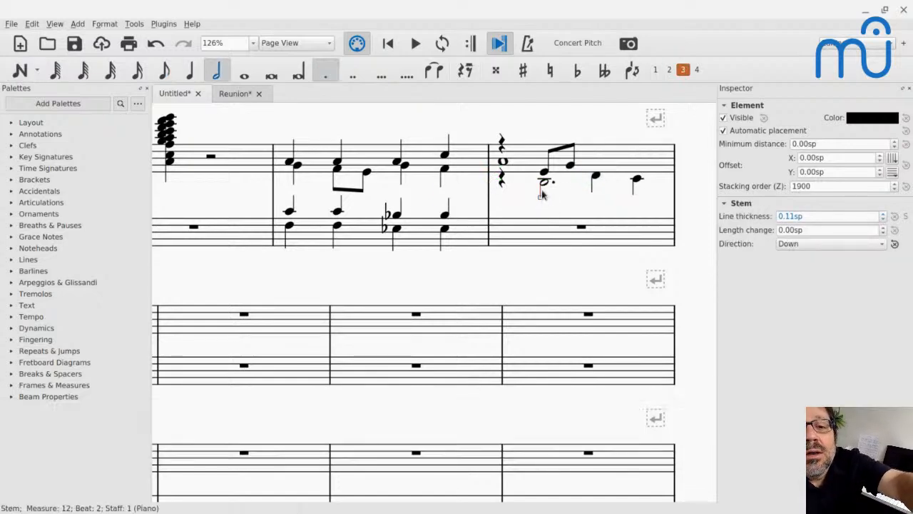
{"action": "key", "text": "c"}
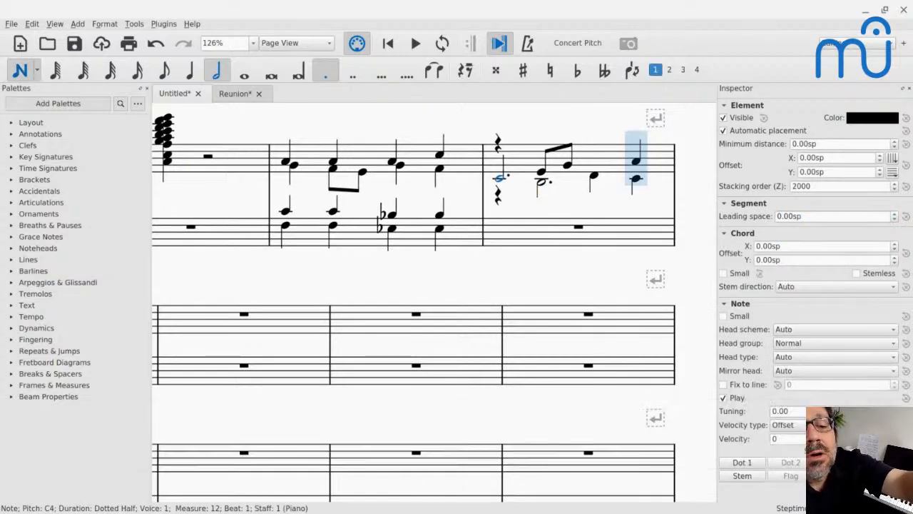
{"action": "key", "text": "ctrl+z"}
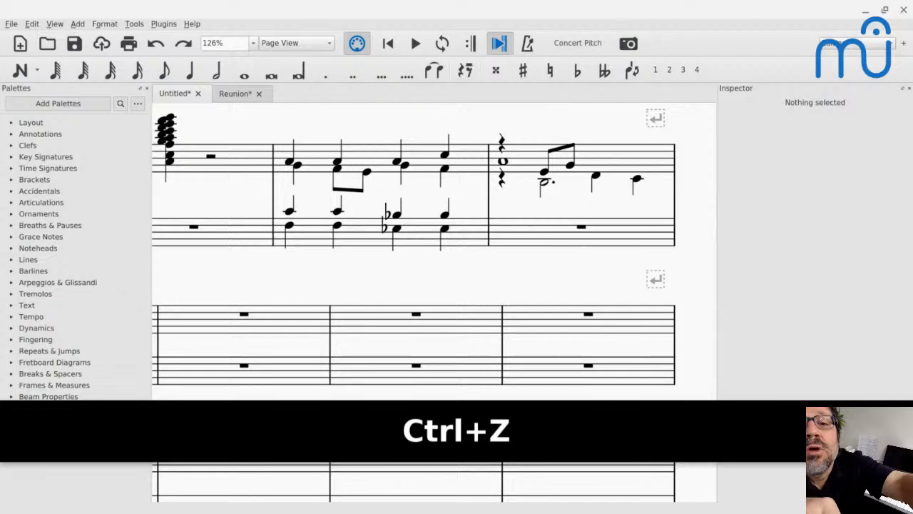
{"action": "left_click", "coordinate": [543, 184]}
{"action": "key", "text": "x"}
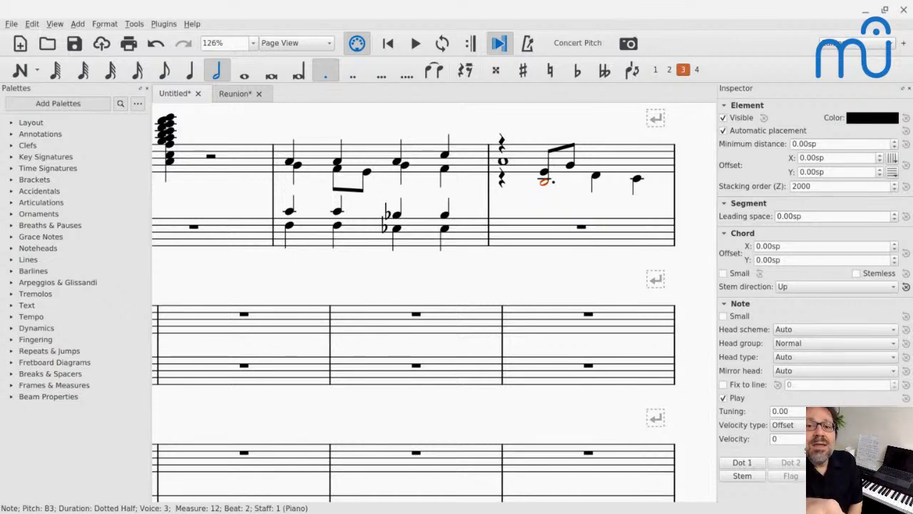
Step: Examine the overlapping voices in the 3/4 measures of the Reunion score and return to the untitled score
{"action": "left_click", "coordinate": [236, 95]}
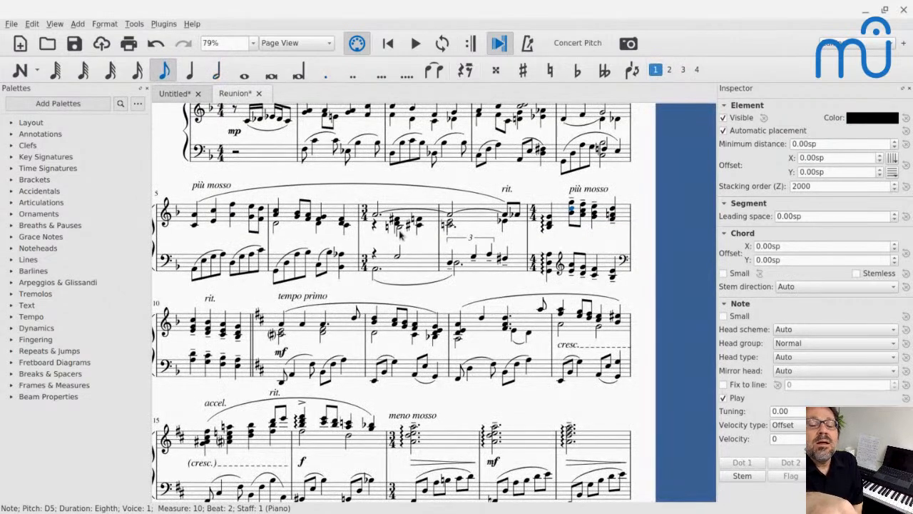
{"action": "scroll", "coordinate": [397, 234], "scroll_direction": "up", "scroll_amount": 10}
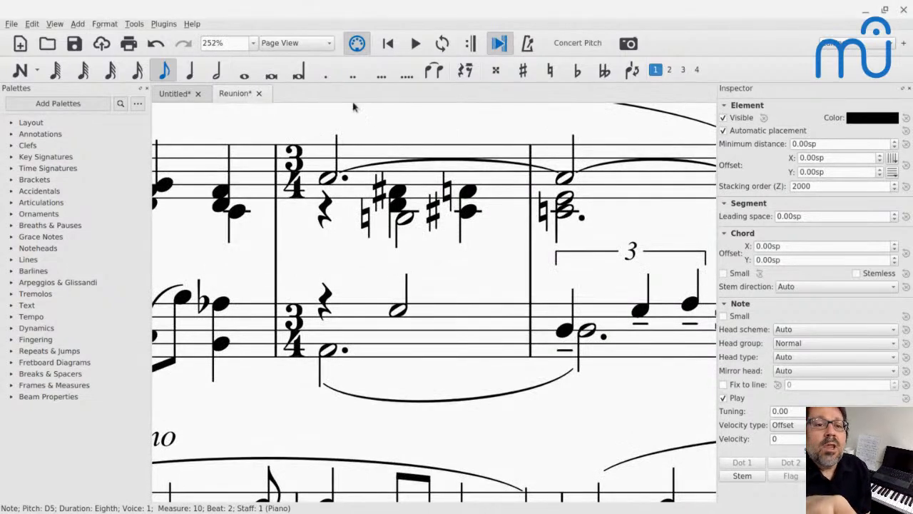
{"action": "left_click", "coordinate": [177, 96]}
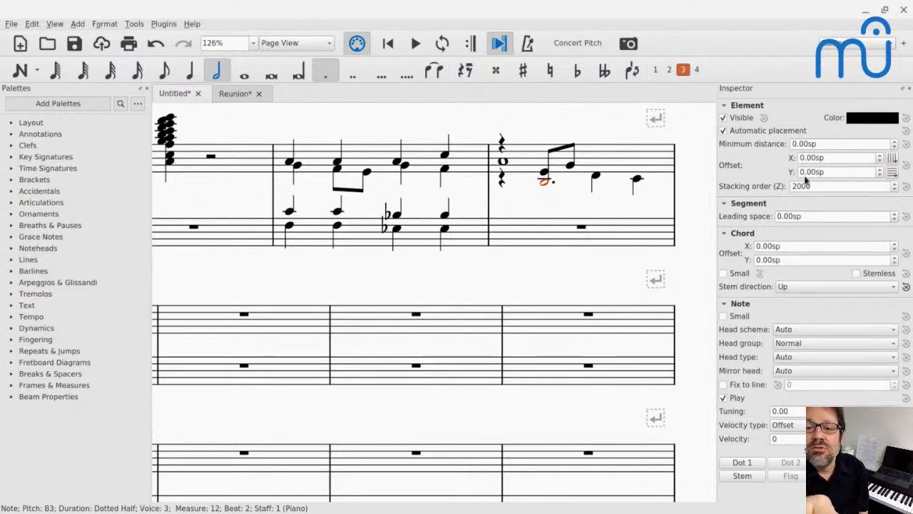
Step: Try shifting the dotted half B3 with a horizontal element offset of 2.50sp, and return the offset to 0.00sp
{"action": "left_click", "coordinate": [835, 159]}
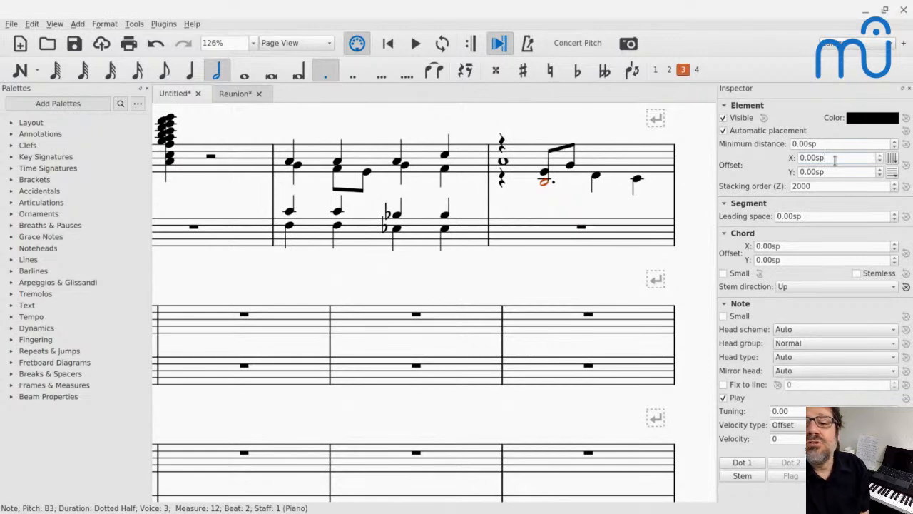
{"action": "key", "text": "Up"}
{"action": "key", "text": "Up"}
{"action": "key", "text": "Up"}
{"action": "key", "text": "Up"}
{"action": "key", "text": "Up"}
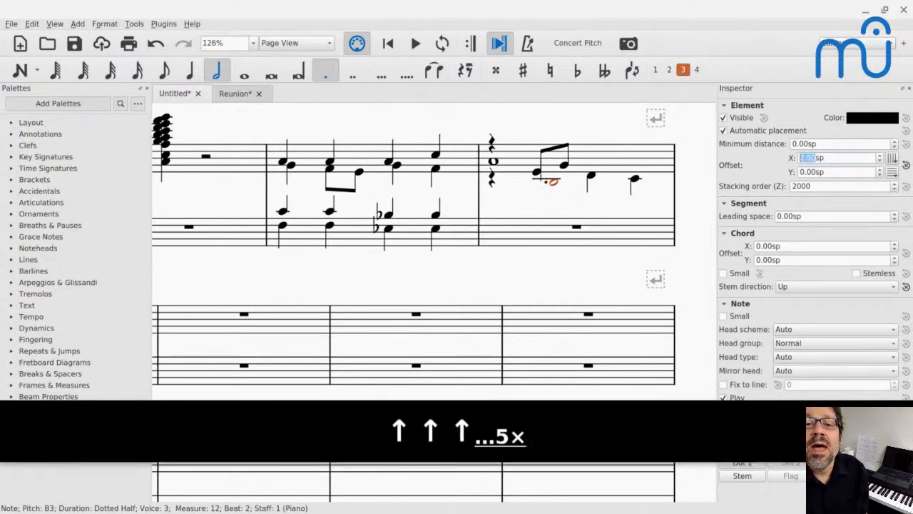
{"action": "key", "text": "Down"}
{"action": "key", "text": "Down"}
{"action": "key", "text": "Down"}
{"action": "key", "text": "Down"}
{"action": "key", "text": "Down"}
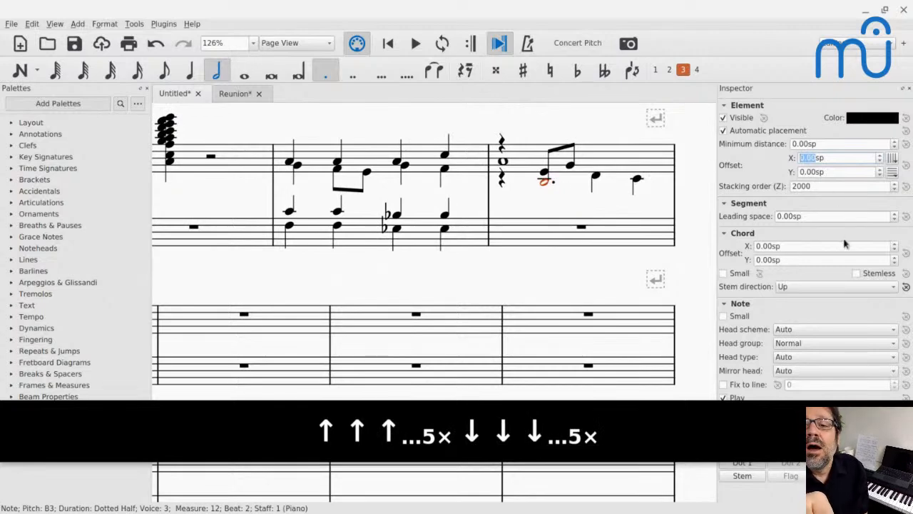
Step: Set the horizontal chord offset of the voice 3 dotted half B3 in measure 12 to 0.50sp
{"action": "left_click", "coordinate": [836, 247]}
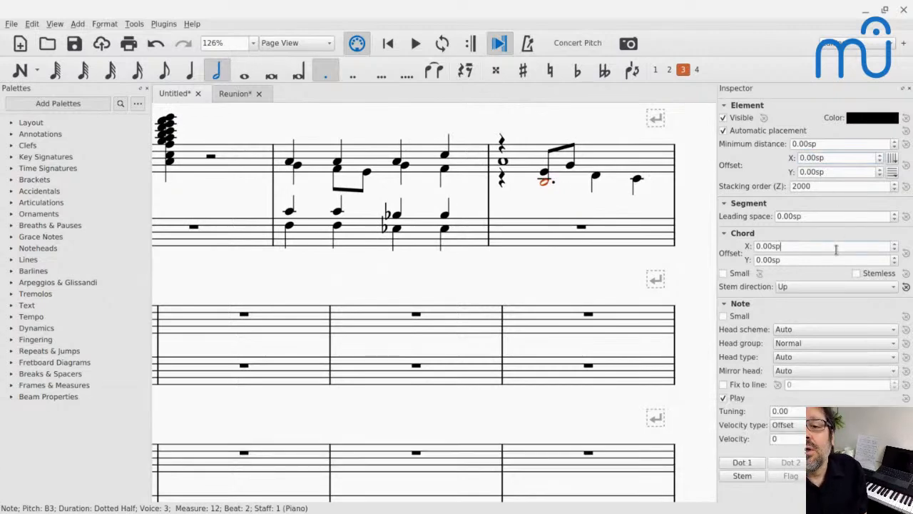
{"action": "key", "text": "Up"}
{"action": "key", "text": "Up"}
{"action": "key", "text": "Up"}
{"action": "key", "text": "Up"}
{"action": "key", "text": "Down"}
{"action": "key", "text": "Down"}
{"action": "key", "text": "Down"}
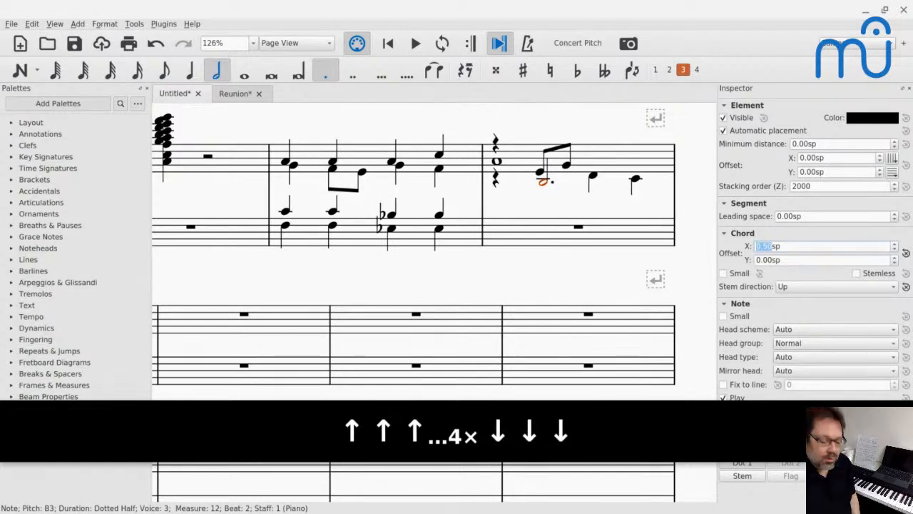
Step: Undo the measure 12 edits back through the chord offset, stem flips and eighth-note changes, and leave note input
{"action": "left_click", "coordinate": [495, 184]}
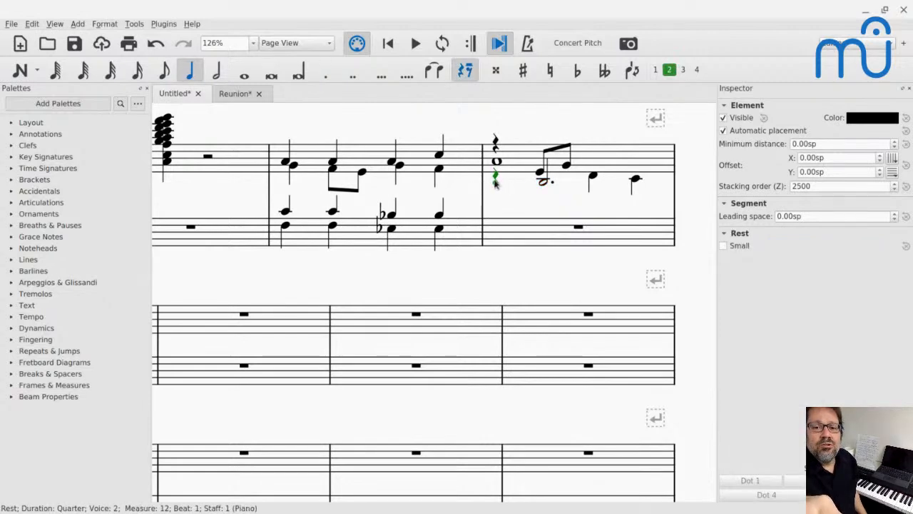
{"action": "key", "text": "shift+z"}
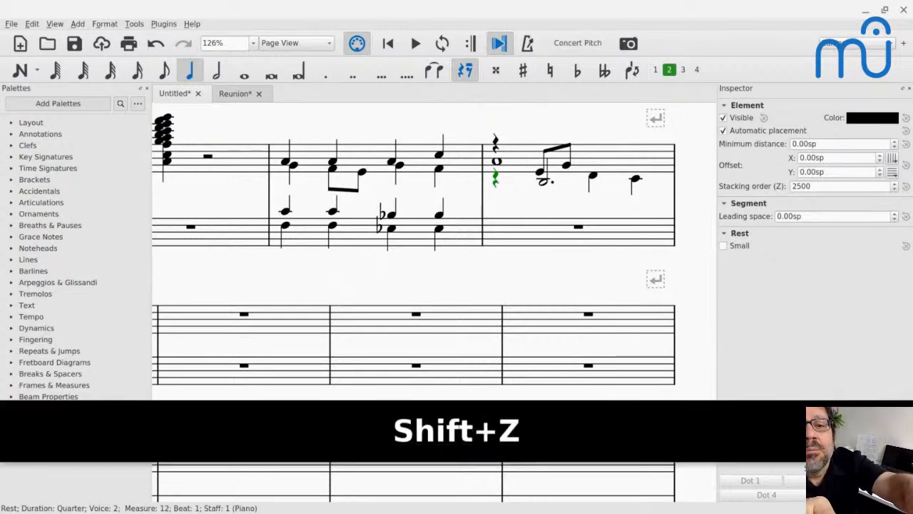
{"action": "key", "text": "ctrl+shift+z"}
{"action": "key", "text": "ctrl+z"}
{"action": "key", "text": "ctrl+z"}
{"action": "key", "text": "ctrl+z"}
{"action": "key", "text": "ctrl+z"}
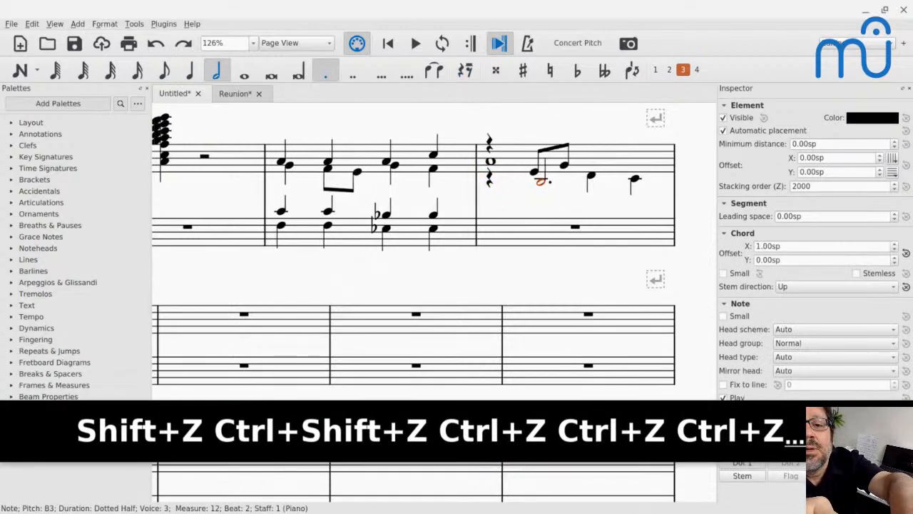
{"action": "key", "text": "ctrl+z"}
{"action": "key", "text": "ctrl+z"}
{"action": "key", "text": "ctrl+z"}
{"action": "key", "text": "ctrl+z"}
{"action": "key", "text": "ctrl+z"}
{"action": "key", "text": "ctrl+z"}
{"action": "key", "text": "ctrl+z"}
{"action": "key", "text": "ctrl+z"}
{"action": "key", "text": "ctrl+z"}
{"action": "key", "text": "ctrl+z"}
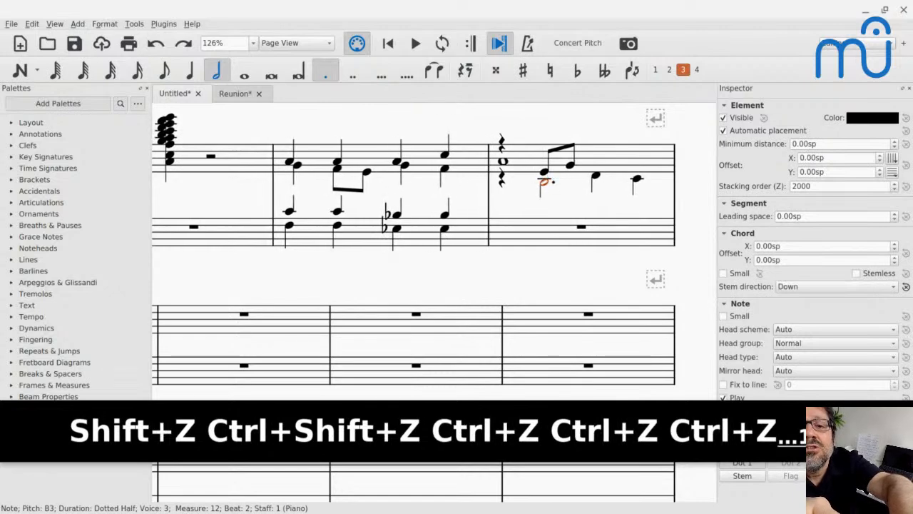
{"action": "key", "text": "ctrl+z"}
{"action": "key", "text": "ctrl+z"}
{"action": "key", "text": "ctrl+z"}
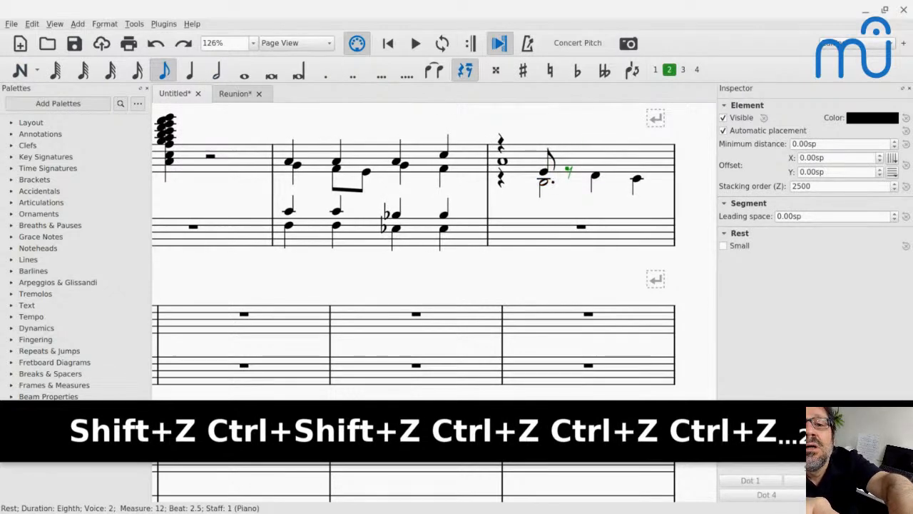
{"action": "key", "text": "ctrl+z"}
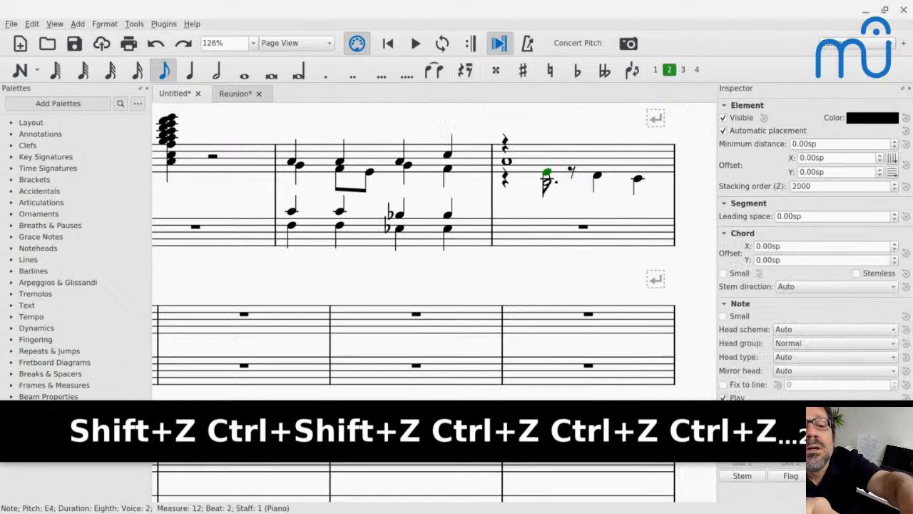
{"action": "key", "text": "ctrl+z"}
{"action": "key", "text": "ctrl+z"}
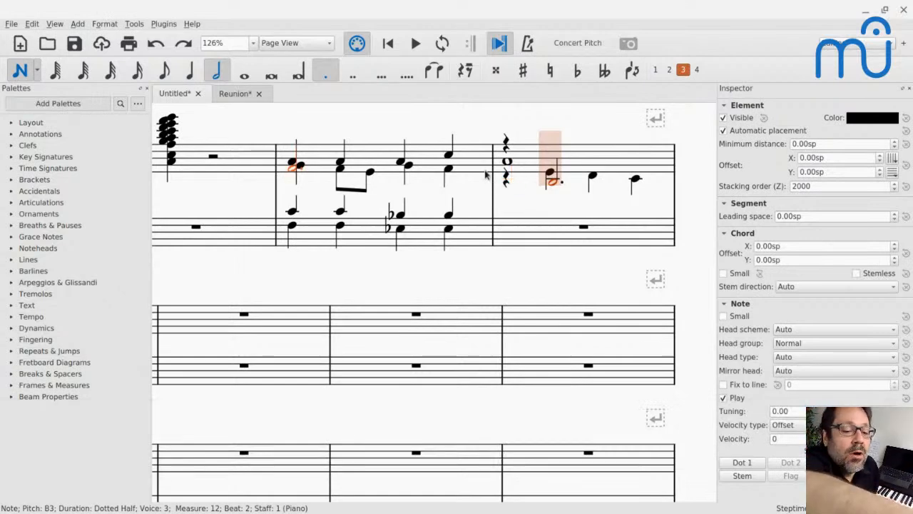
{"action": "key", "text": "Escape"}
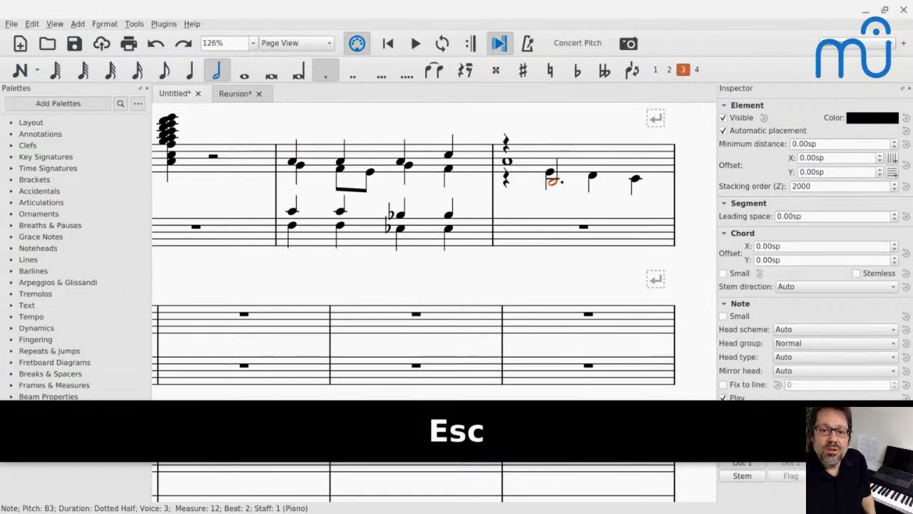
Step: Review the voices in the untitled score from measure 12 back to its opening, and the Reunion score back to measure 5
{"action": "left_click", "coordinate": [548, 175]}
{"action": "left_click", "coordinate": [505, 182]}
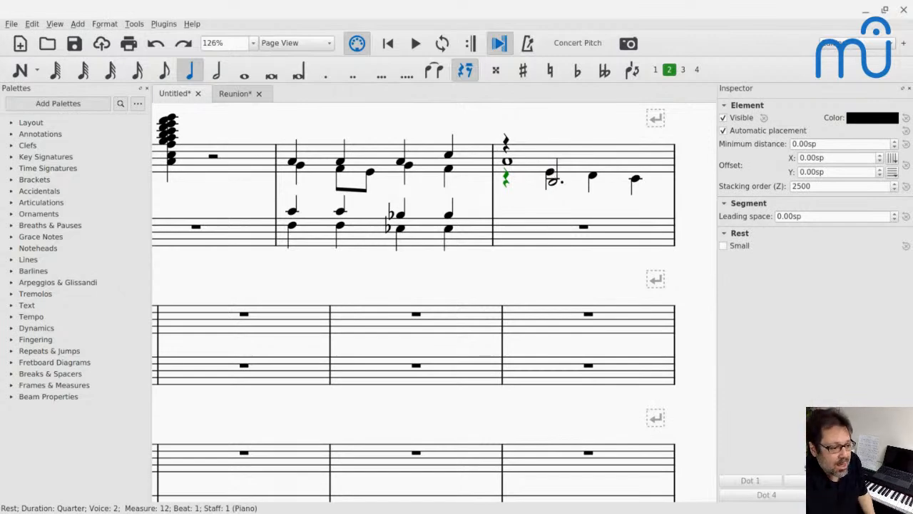
{"action": "scroll", "coordinate": [293, 149], "scroll_direction": "up", "scroll_amount": 3}
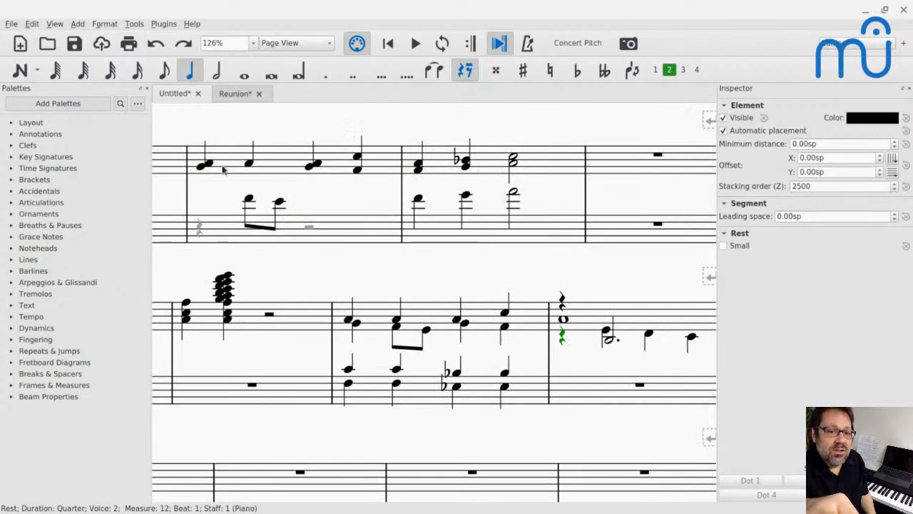
{"action": "scroll", "coordinate": [221, 166], "scroll_direction": "up", "scroll_amount": 5}
{"action": "scroll", "coordinate": [222, 165], "scroll_direction": "left", "scroll_amount": 3}
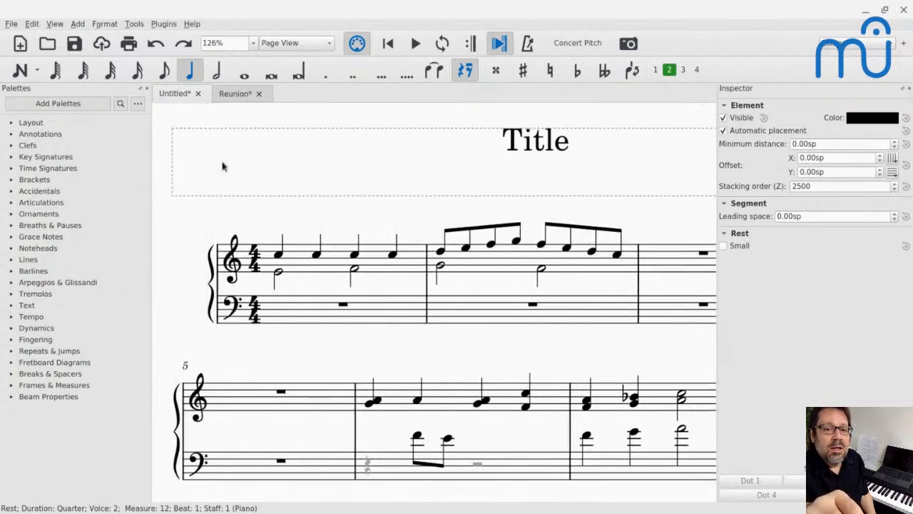
{"action": "left_click", "coordinate": [231, 94]}
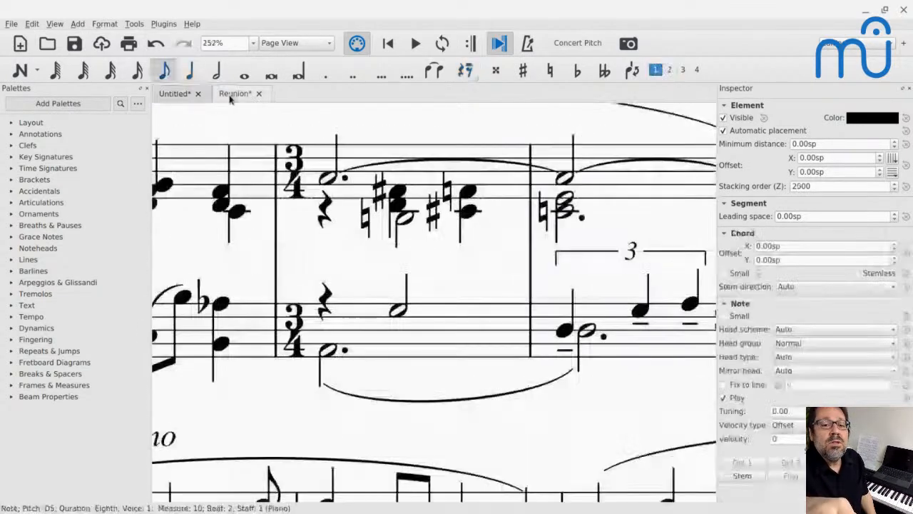
{"action": "scroll", "coordinate": [279, 200], "scroll_direction": "up", "scroll_amount": 1}
{"action": "scroll", "coordinate": [278, 200], "scroll_direction": "left", "scroll_amount": 5}
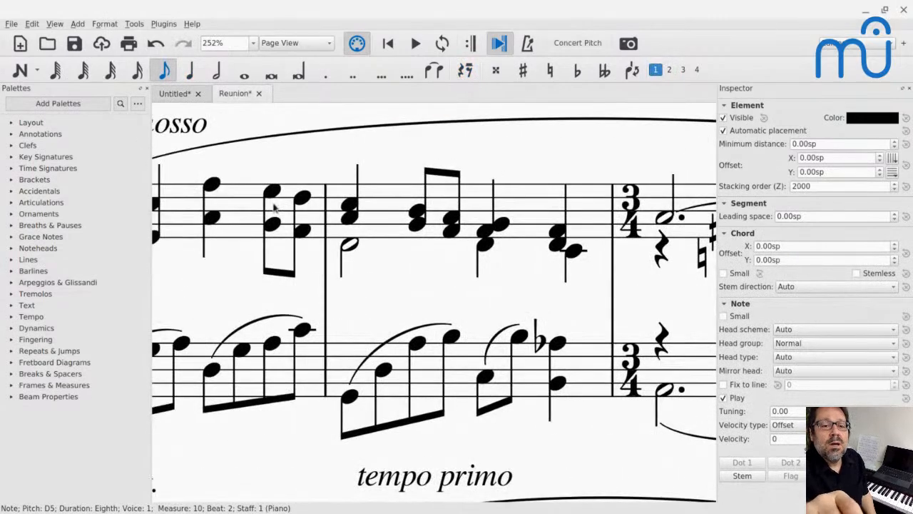
{"action": "scroll", "coordinate": [275, 206], "scroll_direction": "left", "scroll_amount": 4}
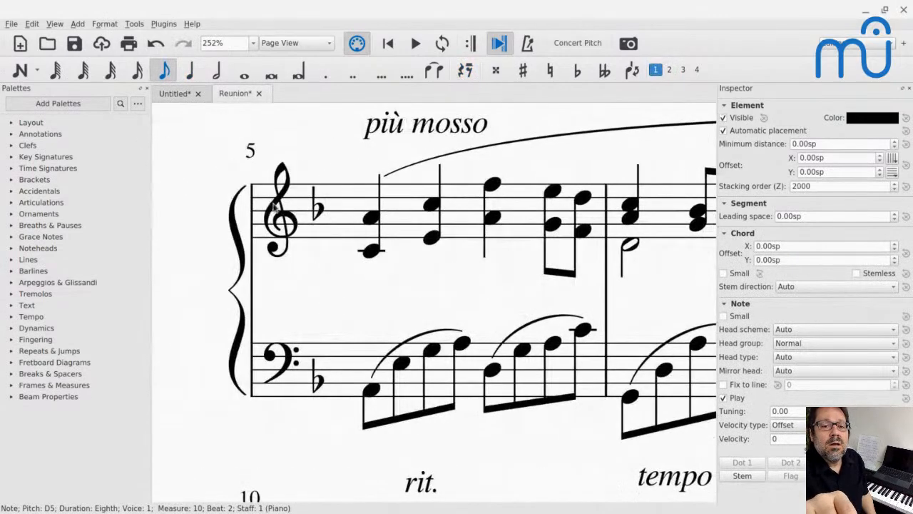
Step: In the untitled score, implode the voices of measure 11 on the upper staff
{"action": "left_click", "coordinate": [171, 93]}
{"action": "scroll", "coordinate": [342, 206], "scroll_direction": "right", "scroll_amount": 3}
{"action": "scroll", "coordinate": [344, 209], "scroll_direction": "down", "scroll_amount": 1}
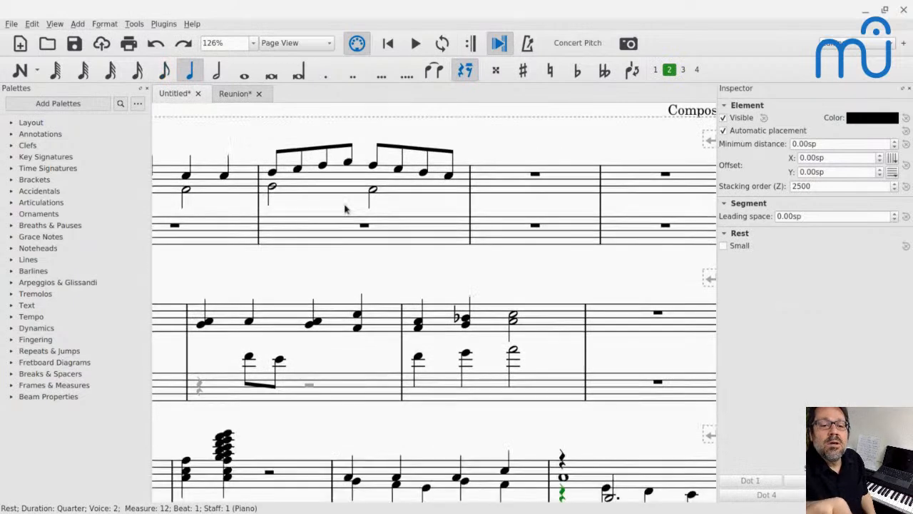
{"action": "scroll", "coordinate": [392, 300], "scroll_direction": "down", "scroll_amount": 1}
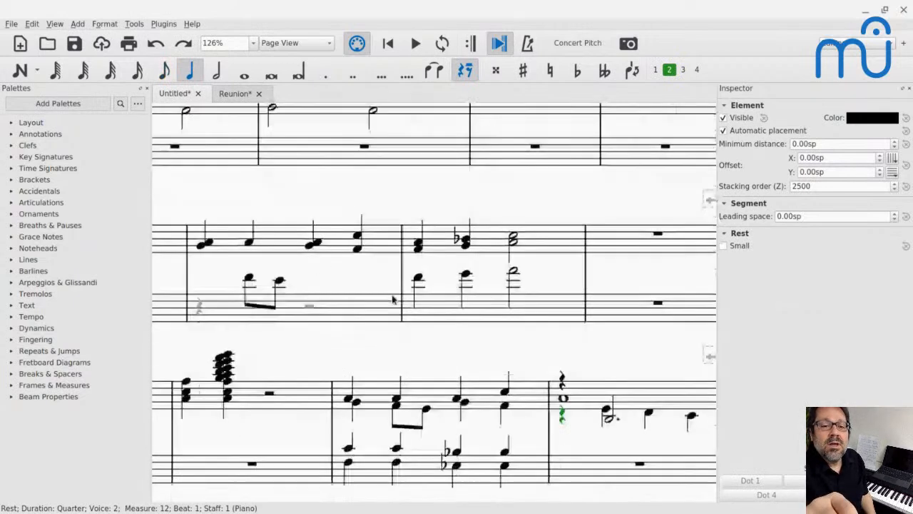
{"action": "scroll", "coordinate": [392, 299], "scroll_direction": "left", "scroll_amount": 3}
{"action": "scroll", "coordinate": [392, 300], "scroll_direction": "right", "scroll_amount": 3}
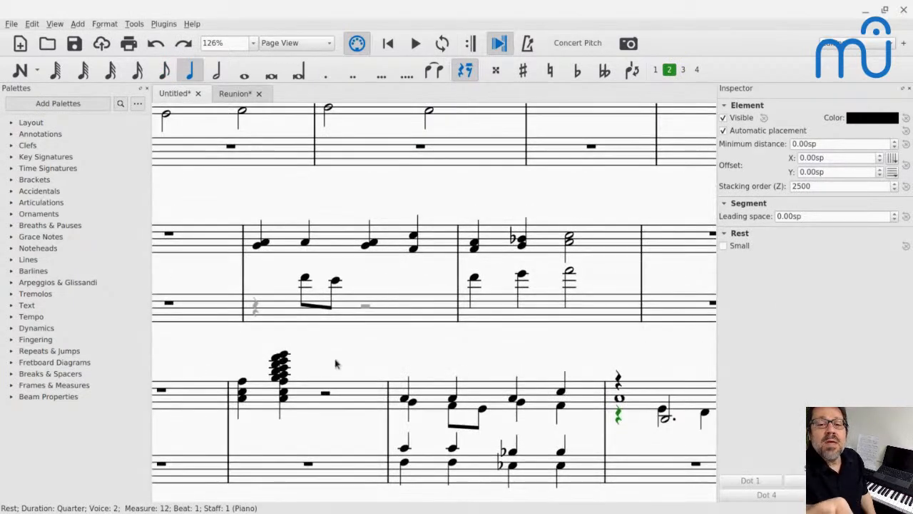
{"action": "left_click", "coordinate": [426, 401]}
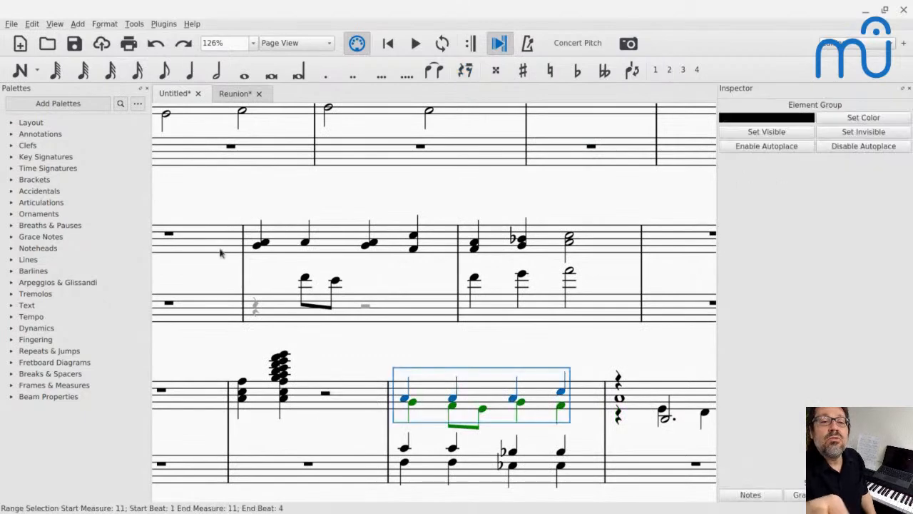
{"action": "left_click", "coordinate": [133, 24]}
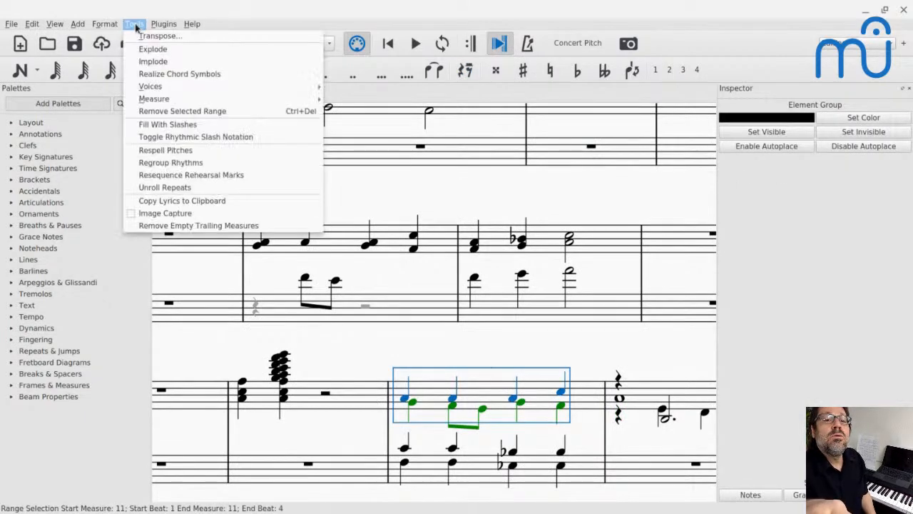
{"action": "mouse_move", "coordinate": [152, 101]}
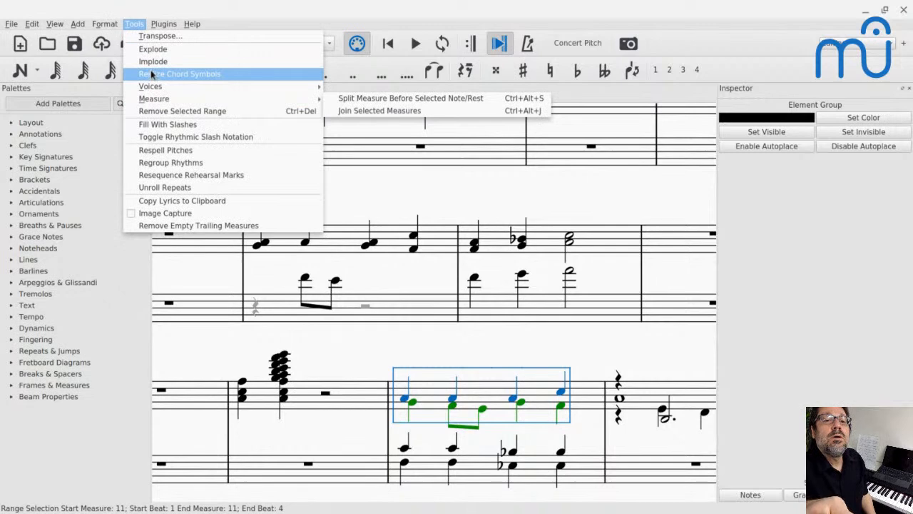
{"action": "left_click", "coordinate": [151, 63]}
Step: Check the voice assignment of the two notes on beat 2 of measure 11 in the upper staff
{"action": "scroll", "coordinate": [200, 247], "scroll_direction": "down", "scroll_amount": 2}
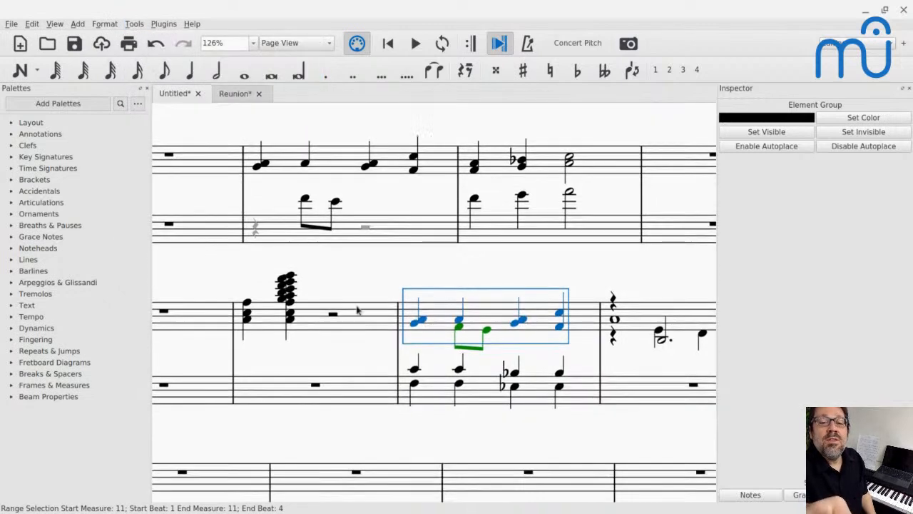
{"action": "left_click", "coordinate": [463, 333]}
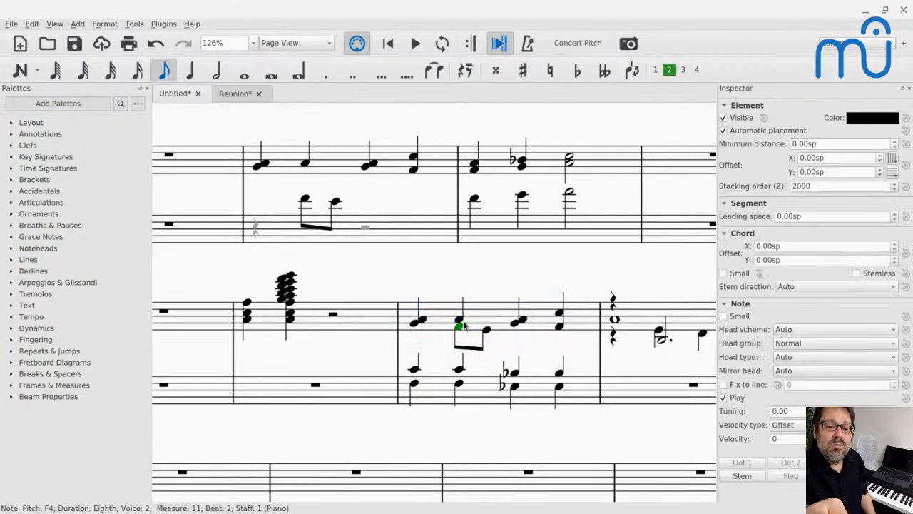
{"action": "left_click", "coordinate": [461, 323]}
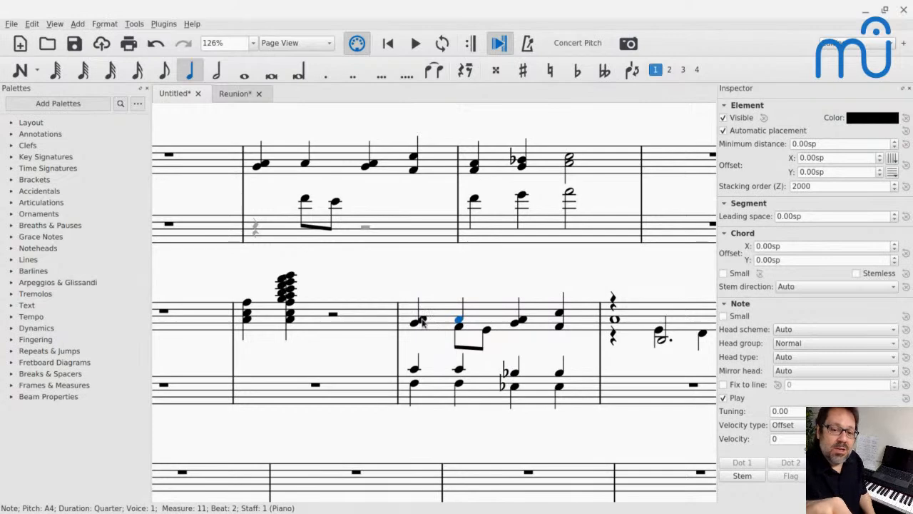
{"action": "scroll", "coordinate": [476, 323], "scroll_direction": "right", "scroll_amount": 5}
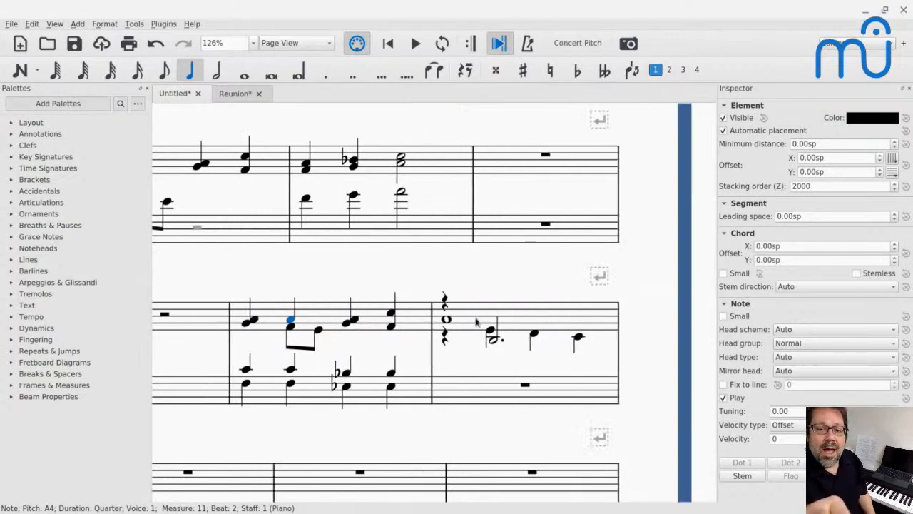
Step: Make the voice 2 and voice 3 quarter rests on beat 1 of measure 12 invisible
{"action": "left_click", "coordinate": [447, 340]}
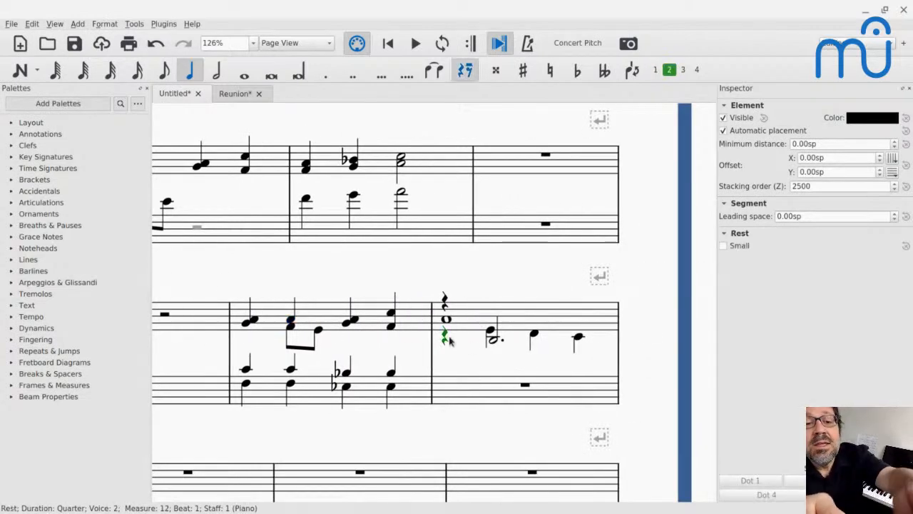
{"action": "key", "text": "c"}
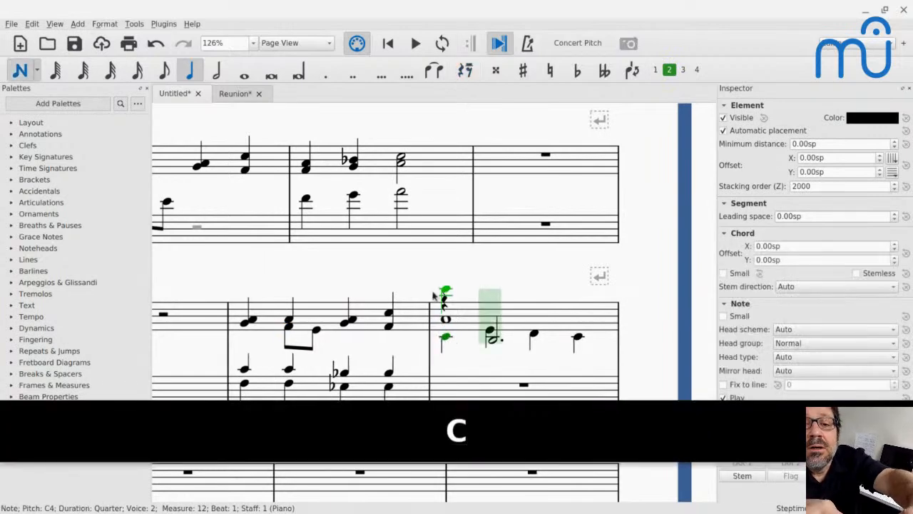
{"action": "key", "text": "ctrl+z"}
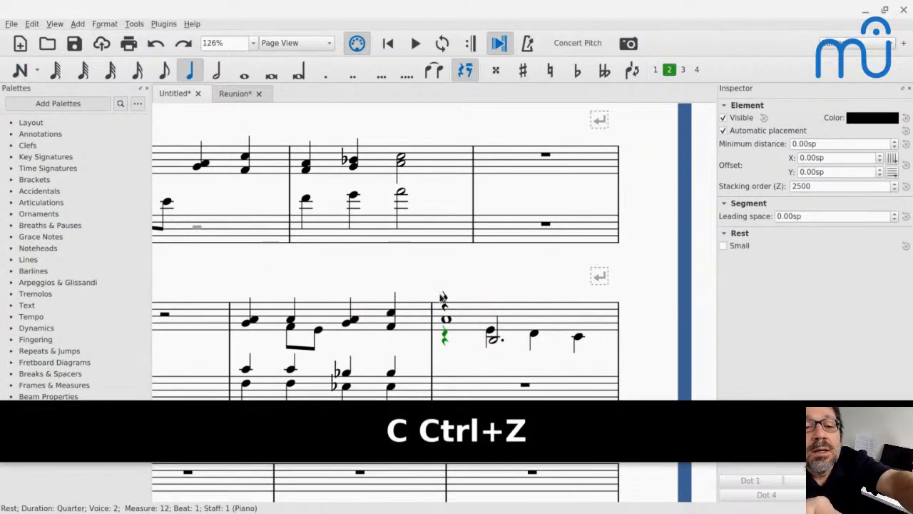
{"action": "key", "text": "v"}
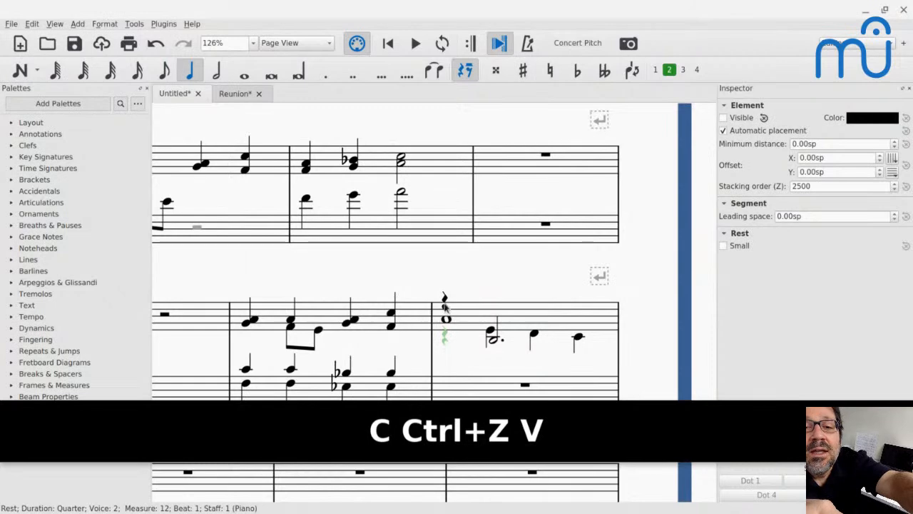
{"action": "left_click", "coordinate": [442, 301]}
{"action": "key", "text": "v"}
{"action": "scroll", "coordinate": [491, 340], "scroll_direction": "down", "scroll_amount": 2}
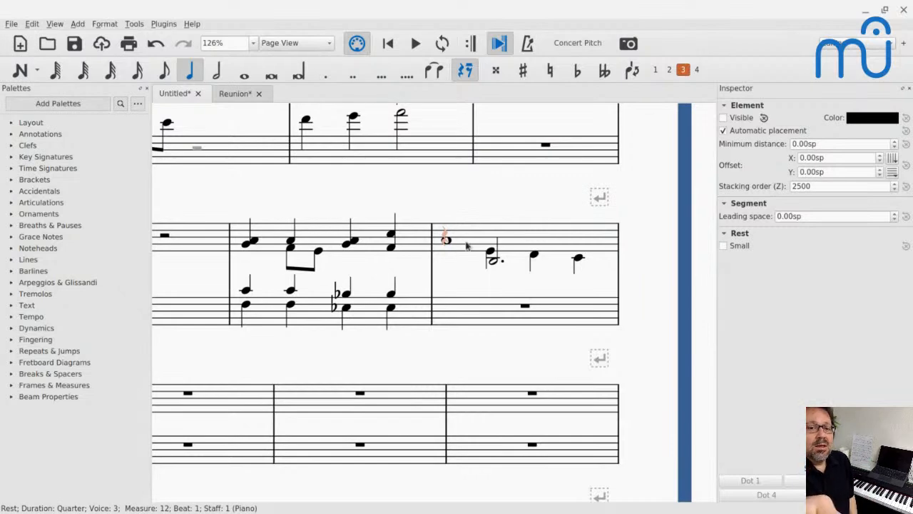
Step: Check the voice 2 notes in measures 11 and 12, and undo hiding both quarter rests in measure 12
{"action": "left_click", "coordinate": [291, 248]}
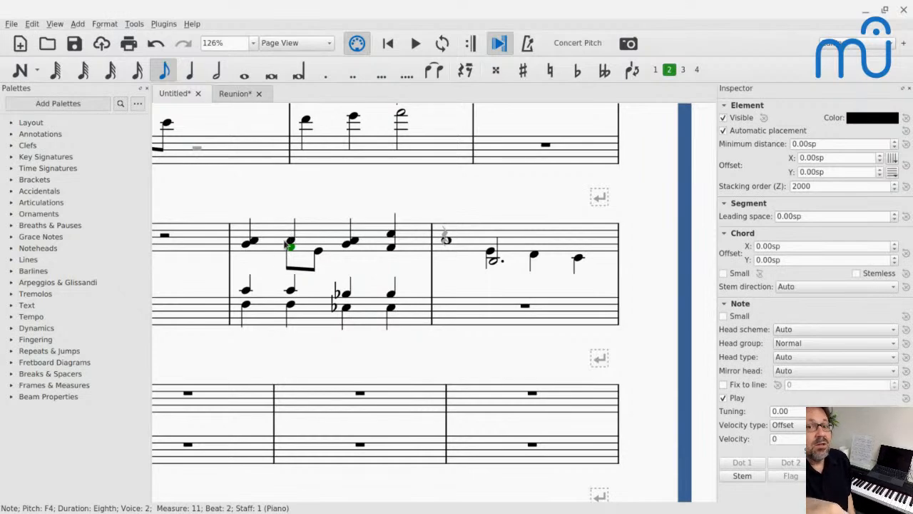
{"action": "left_click", "coordinate": [492, 254]}
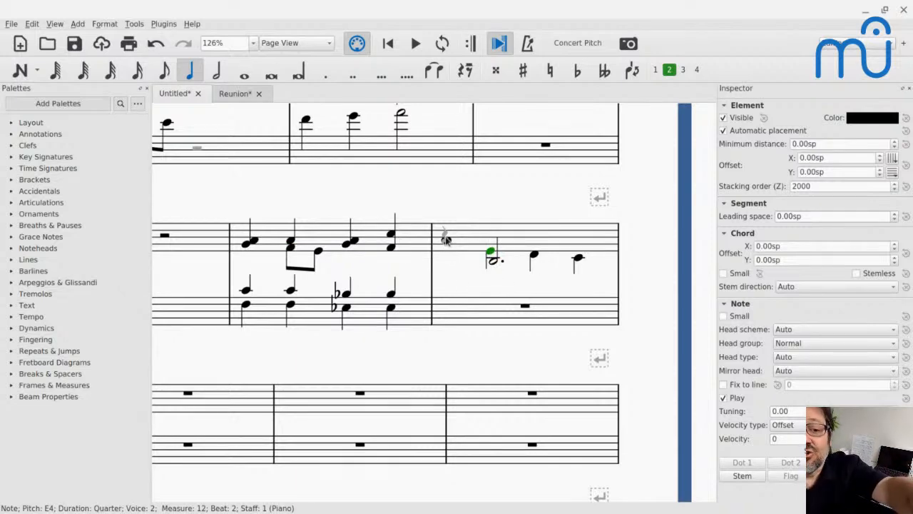
{"action": "key", "text": "ctrl+z"}
{"action": "key", "text": "ctrl+z"}
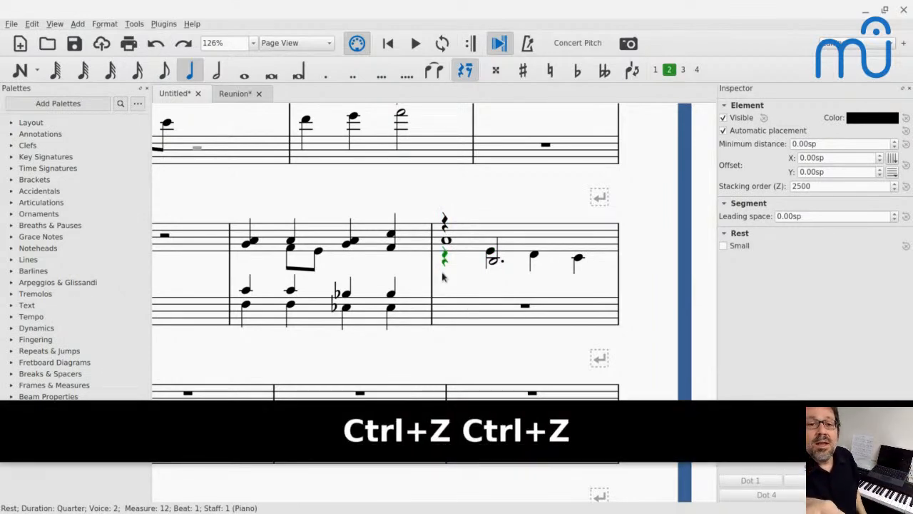
Step: Make only the voice 3 quarter rest on beat 1 of measure 12 invisible
{"action": "left_click", "coordinate": [444, 220]}
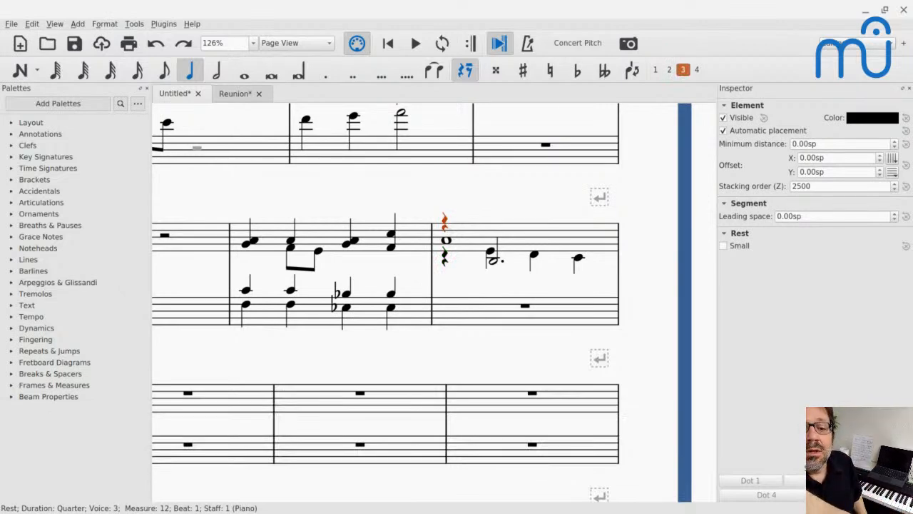
{"action": "key", "text": "v"}
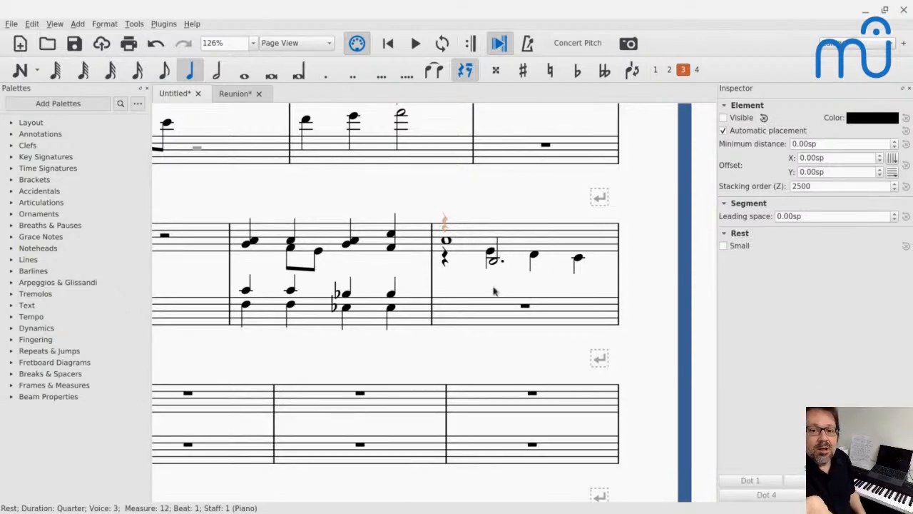
Step: In the Reunion score, inspect the beat 1 quarter rests on both staves of measure 8
{"action": "left_click", "coordinate": [229, 96]}
{"action": "scroll", "coordinate": [330, 248], "scroll_direction": "right", "scroll_amount": 11}
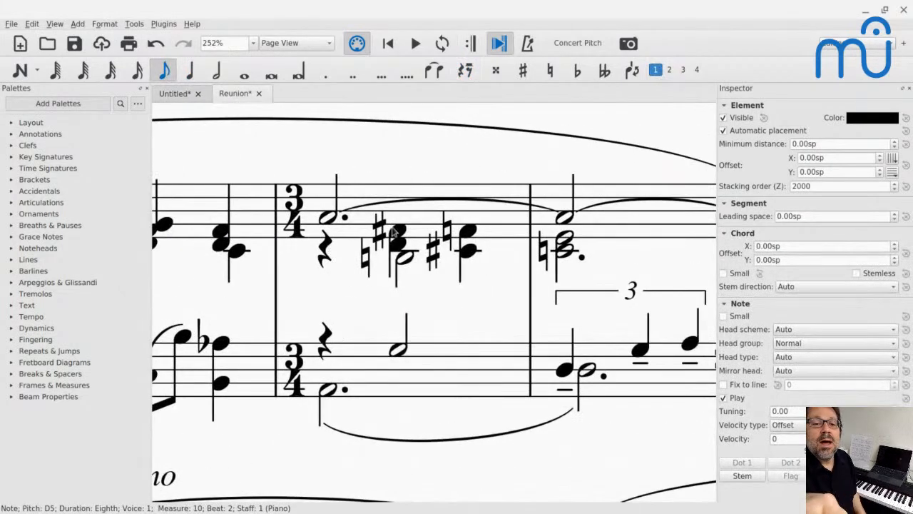
{"action": "left_click", "coordinate": [330, 251]}
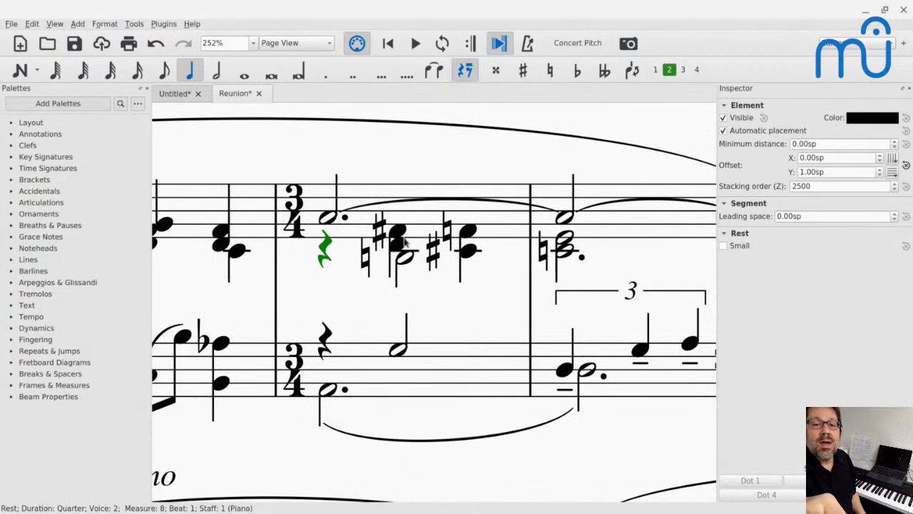
{"action": "left_click", "coordinate": [323, 342]}
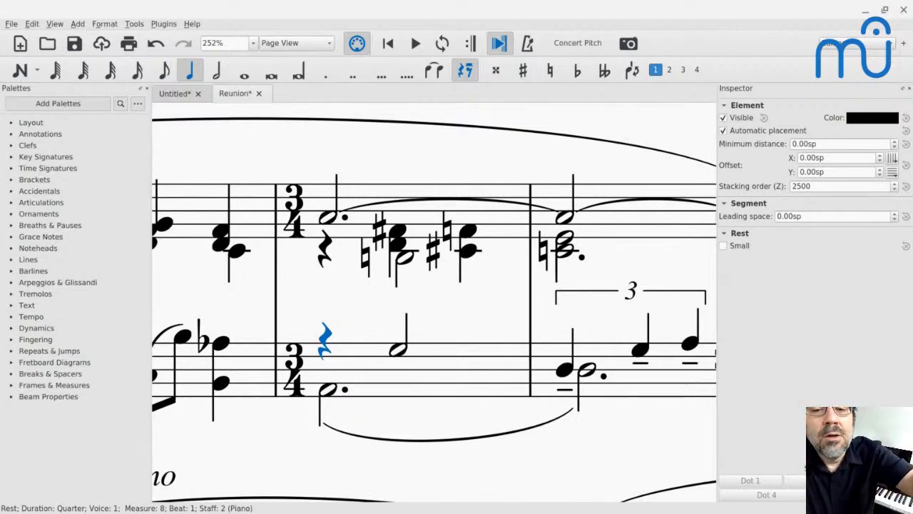
Step: Open the Form score from the Baroque Fugue folder under Scores, Courses, Counterpoint
{"action": "key", "text": "ctrl+o"}
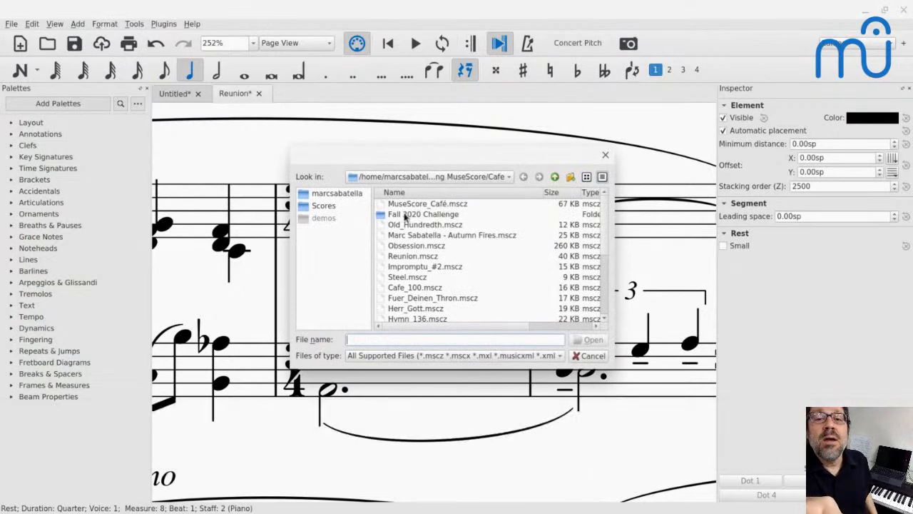
{"action": "left_click", "coordinate": [333, 206]}
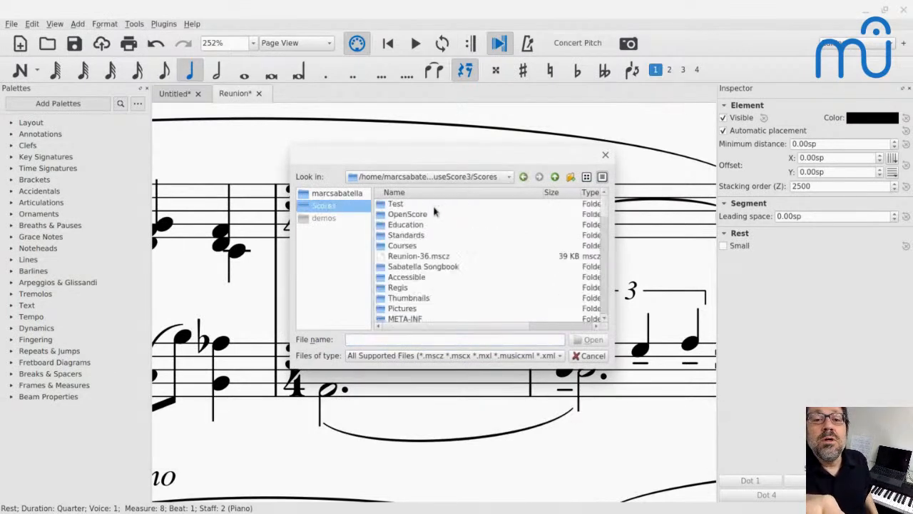
{"action": "double_click", "coordinate": [402, 246]}
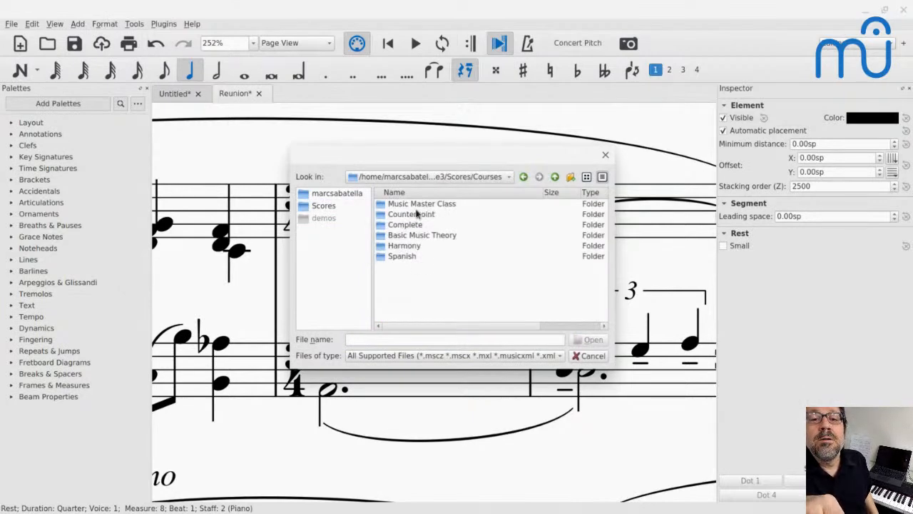
{"action": "double_click", "coordinate": [411, 215]}
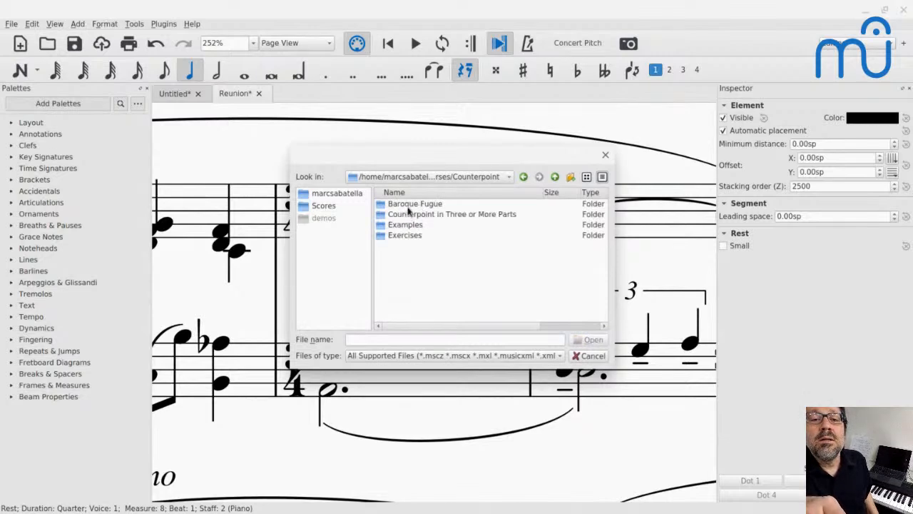
{"action": "double_click", "coordinate": [408, 208]}
{"action": "left_click", "coordinate": [401, 239]}
{"action": "double_click", "coordinate": [401, 239]}
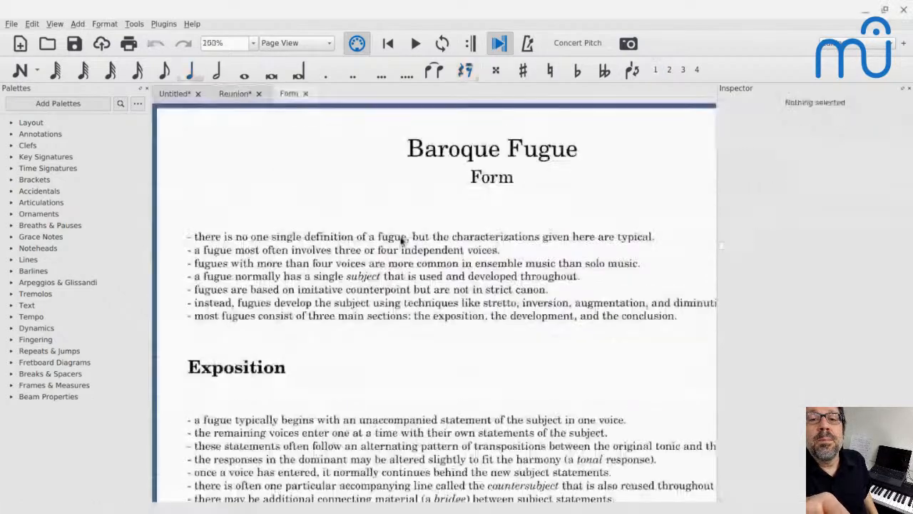
Step: Examine the voices on the upper staff of measure 4 in the fugue excerpt
{"action": "scroll", "coordinate": [402, 241], "scroll_direction": "down", "scroll_amount": 10}
{"action": "scroll", "coordinate": [434, 300], "scroll_direction": "right", "scroll_amount": 2}
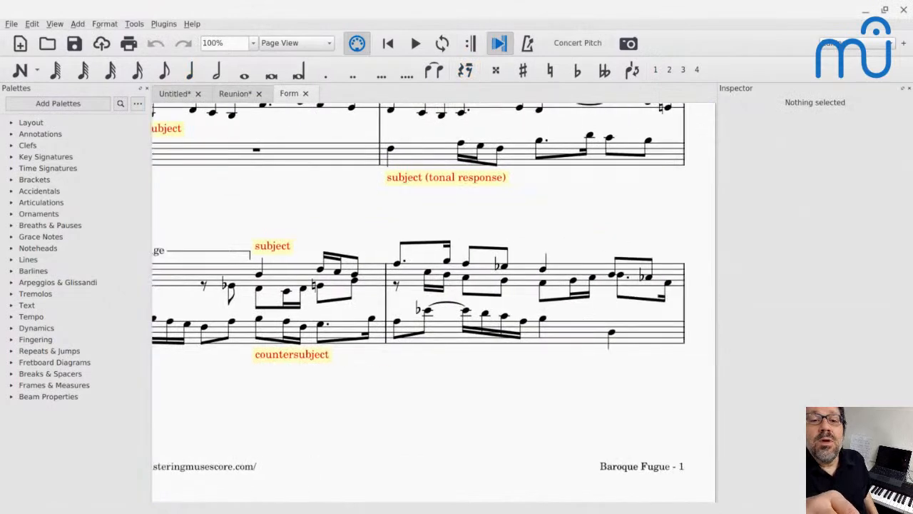
{"action": "left_click", "coordinate": [416, 274]}
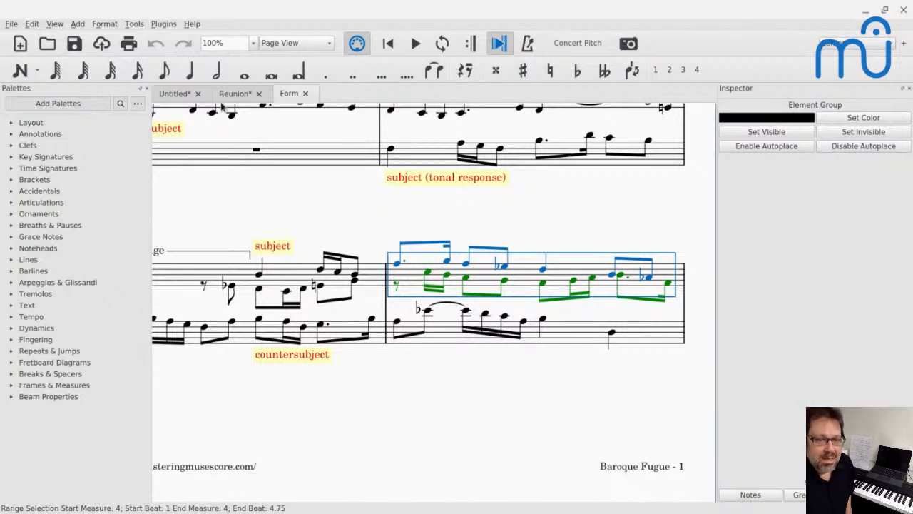
Step: In the Untitled score, enter voice 1 eighth notes G♯4, A♯4 and B4 from beat 1 of measure 15 on the upper staff
{"action": "left_click", "coordinate": [171, 95]}
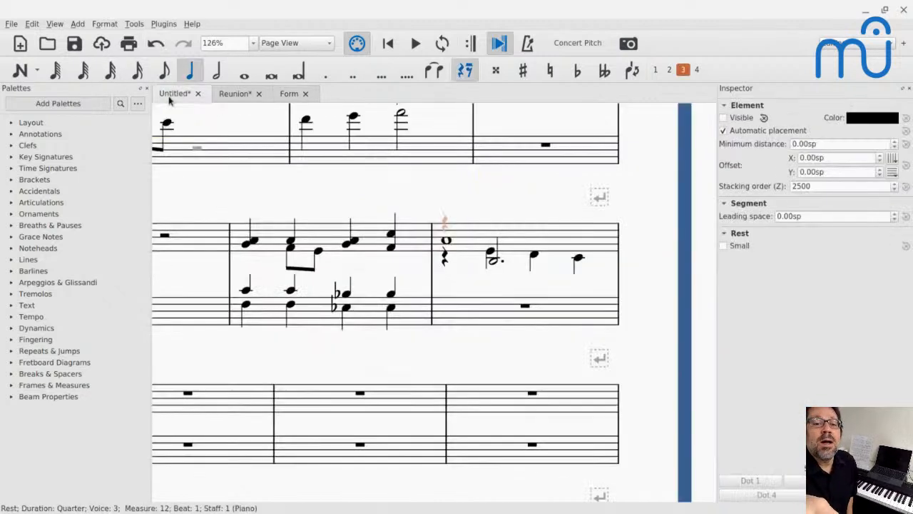
{"action": "left_click", "coordinate": [316, 404]}
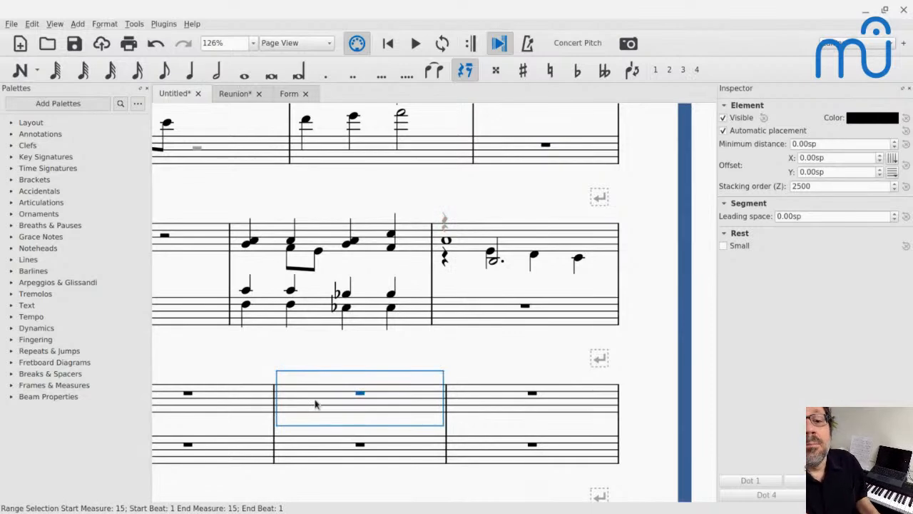
{"action": "key", "text": "n"}
{"action": "key", "text": "4"}
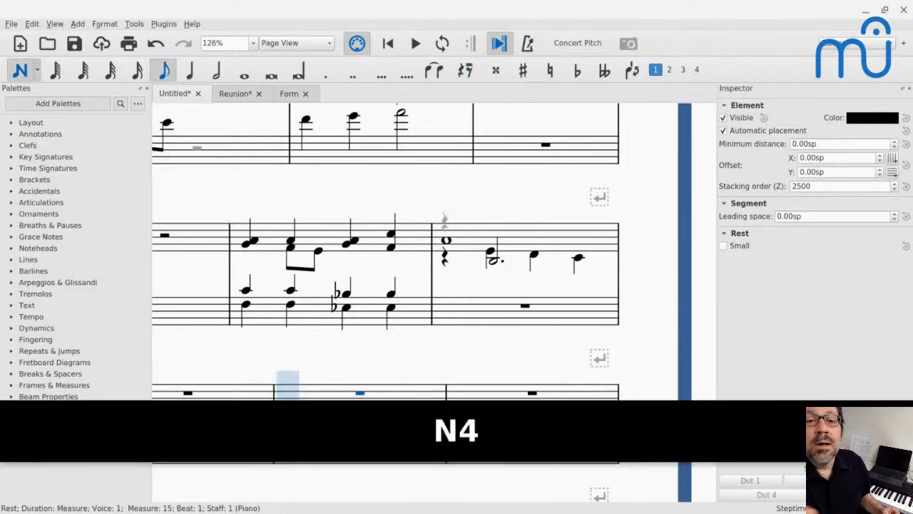
{"action": "scroll", "coordinate": [434, 303], "scroll_direction": "down", "scroll_amount": 2}
{"action": "scroll", "coordinate": [433, 302], "scroll_direction": "right", "scroll_amount": 1}
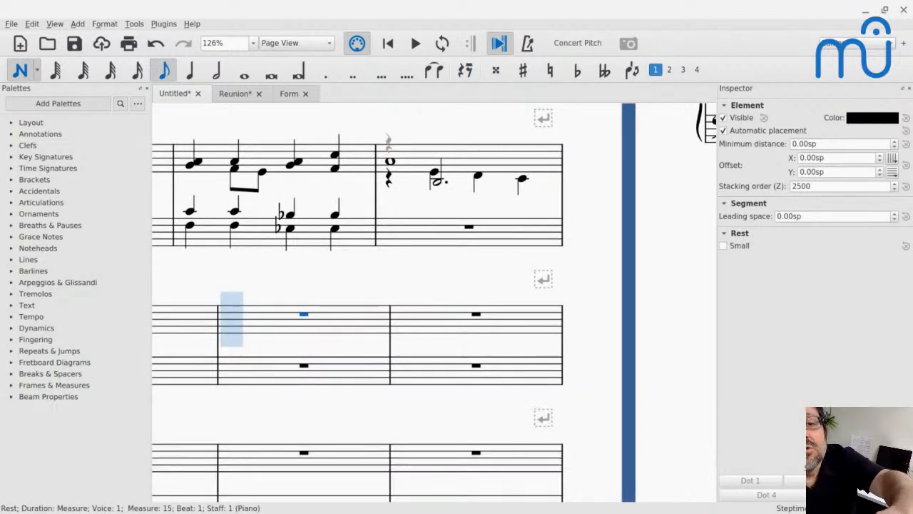
{"action": "key", "text": "g"}
{"action": "key", "text": "Up"}
{"action": "key", "text": "a"}
{"action": "key", "text": "Up"}
{"action": "key", "text": "b"}
Step: Continue the measure 15 eighth-note line with C♯5 and D♯5
{"action": "key", "text": "v"}
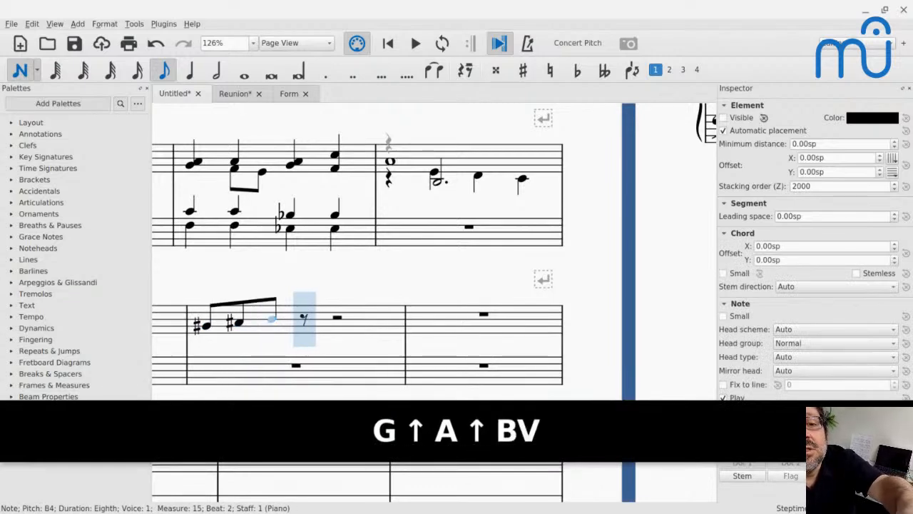
{"action": "key", "text": "v"}
{"action": "key", "text": "c"}
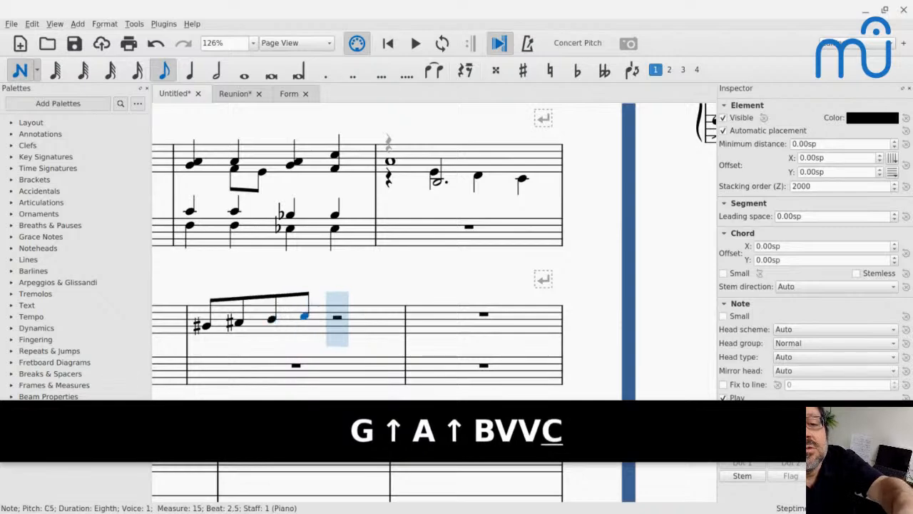
{"action": "key", "text": "Up"}
{"action": "key", "text": "d"}
{"action": "key", "text": "Up"}
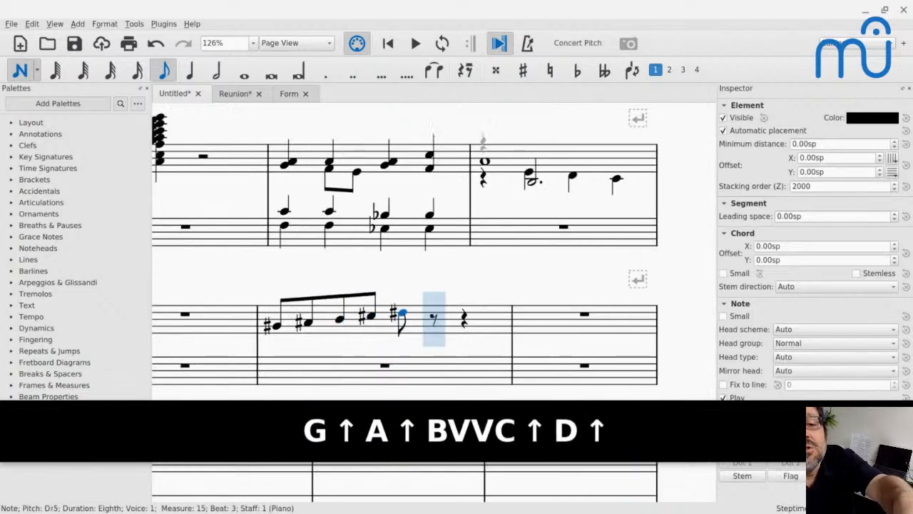
Step: Add eighth notes E5 and F double-sharp 5 to measure 15, using enharmonic respelling for the beat 4 note
{"action": "key", "text": "e"}
{"action": "key", "text": "f"}
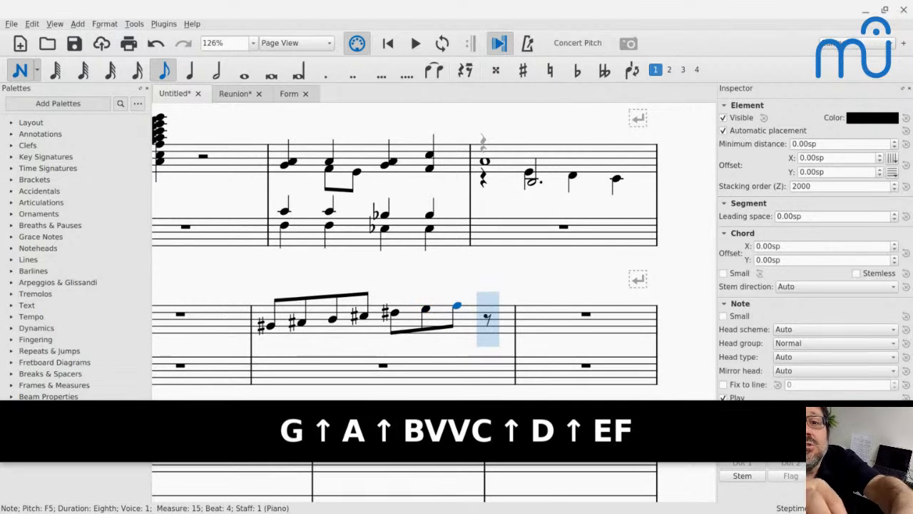
{"action": "key", "text": "Up"}
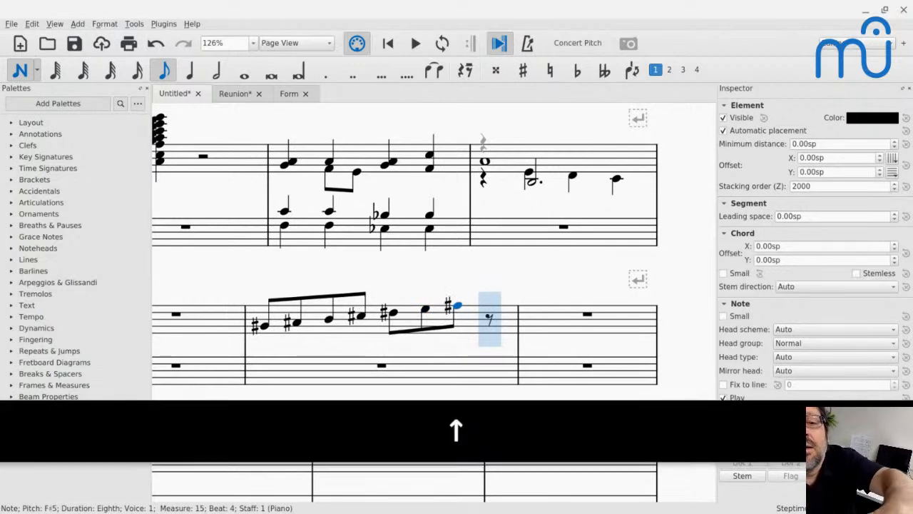
{"action": "key", "text": "Up"}
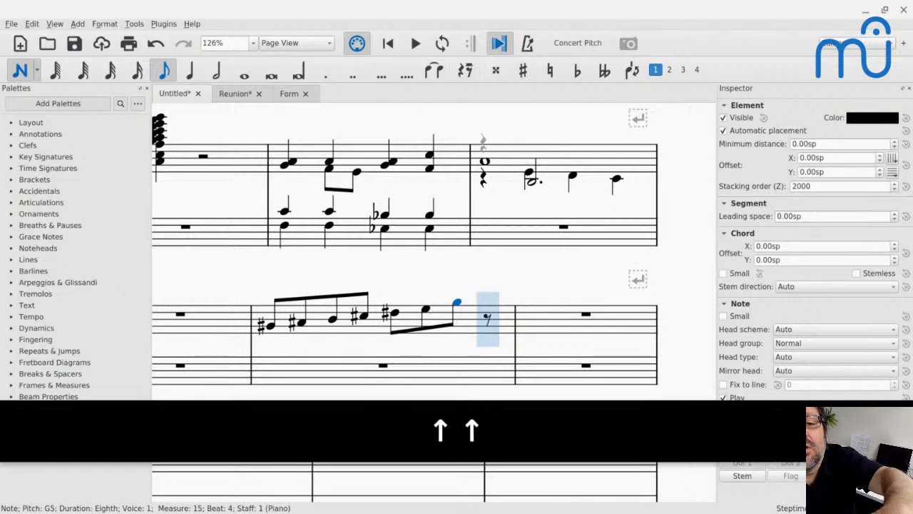
{"action": "key", "text": "j"}
{"action": "key", "text": "j"}
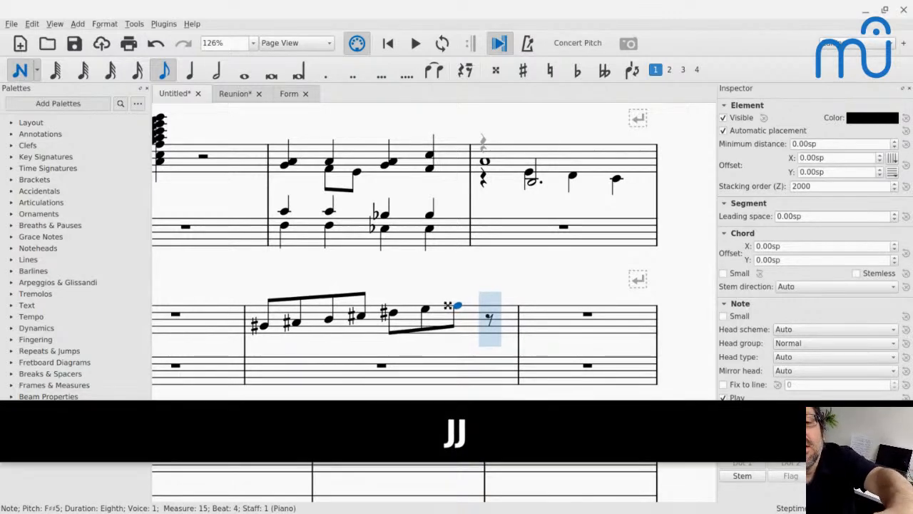
Step: Complete measure 15 with an eighth-note G♯5, and respell the beat 4 F double-sharp as G natural
{"action": "key", "text": "g"}
{"action": "key", "text": "Up"}
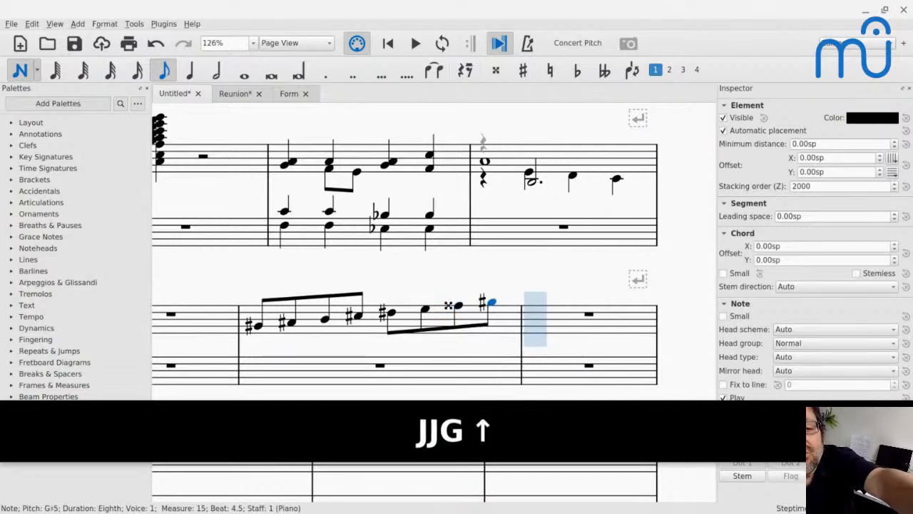
{"action": "key", "text": "Escape"}
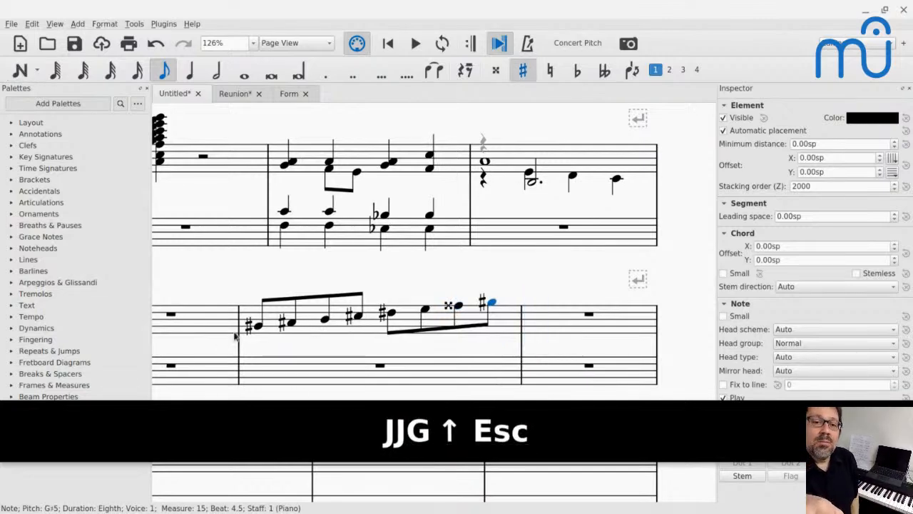
{"action": "left_click", "coordinate": [459, 306]}
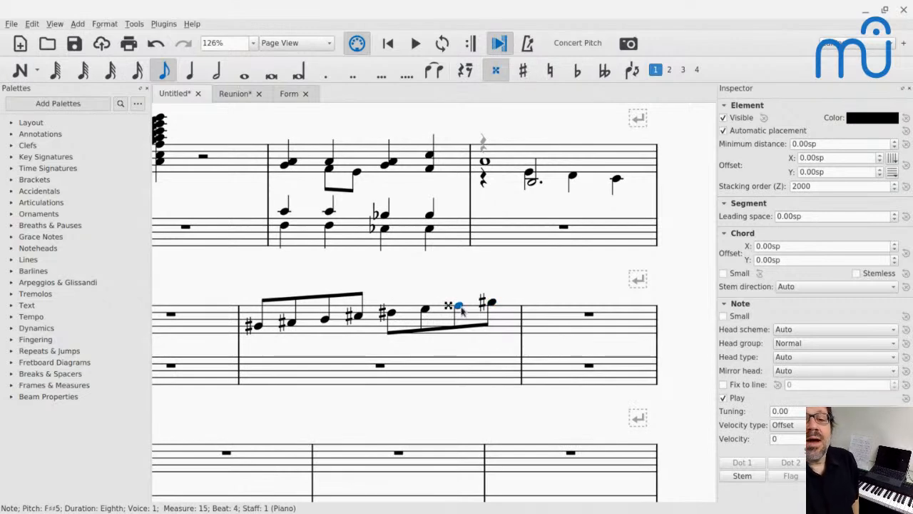
{"action": "key", "text": "j"}
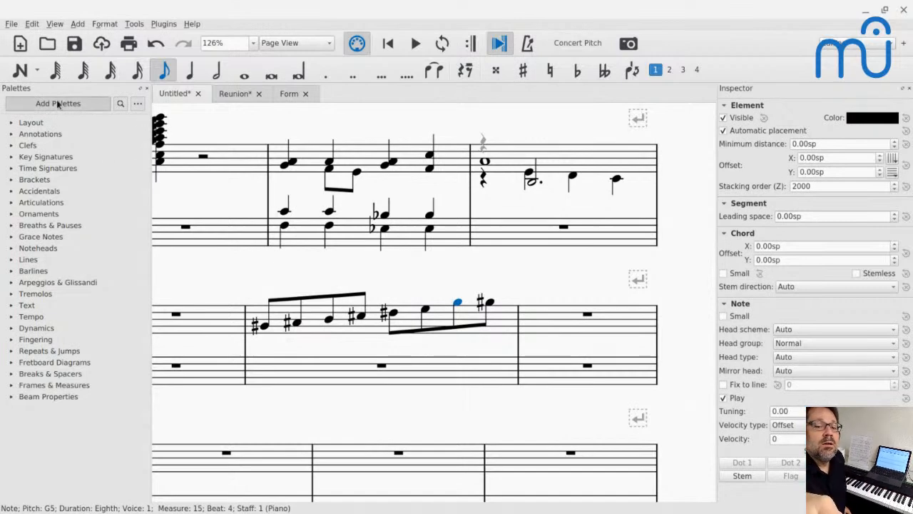
Step: Switch the input mode to Real-Time (Manual) at measure 14 of the upper staff, and leave note input
{"action": "left_click", "coordinate": [211, 329]}
{"action": "scroll", "coordinate": [211, 329], "scroll_direction": "left", "scroll_amount": 3}
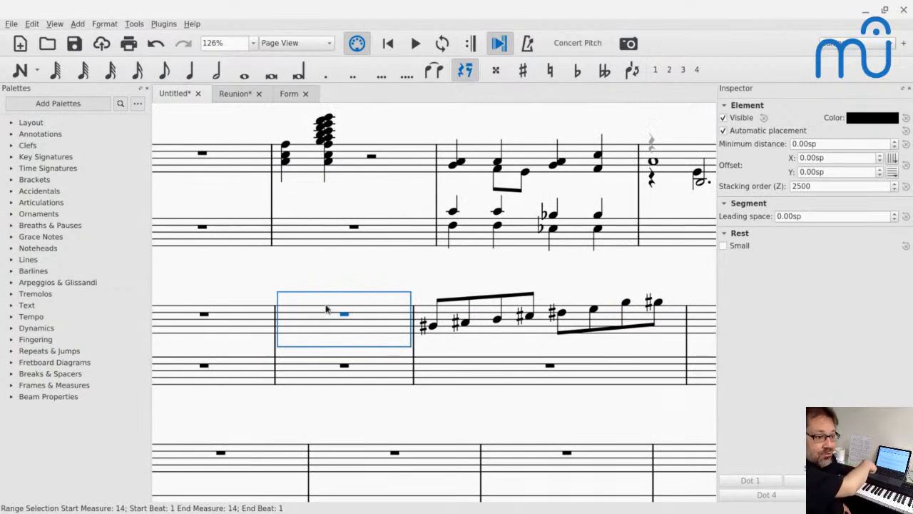
{"action": "left_click", "coordinate": [38, 71]}
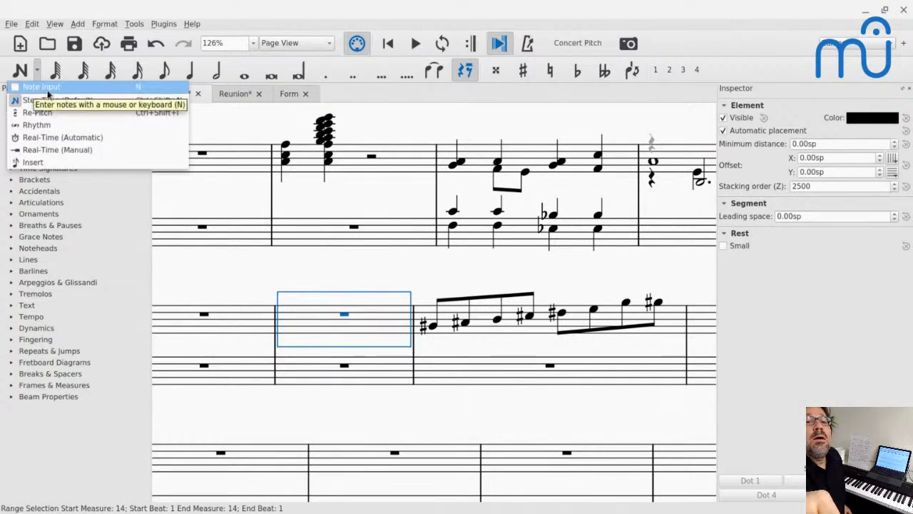
{"action": "left_click", "coordinate": [41, 150]}
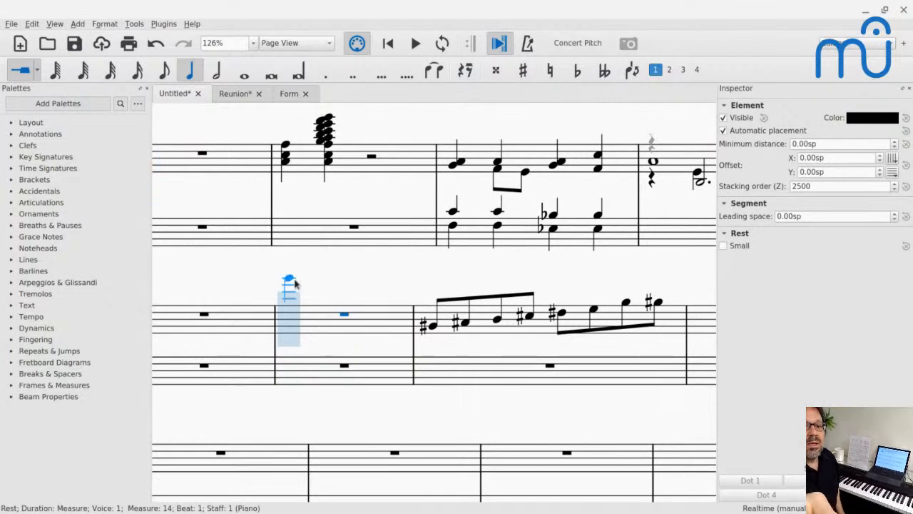
{"action": "key", "text": "Escape"}
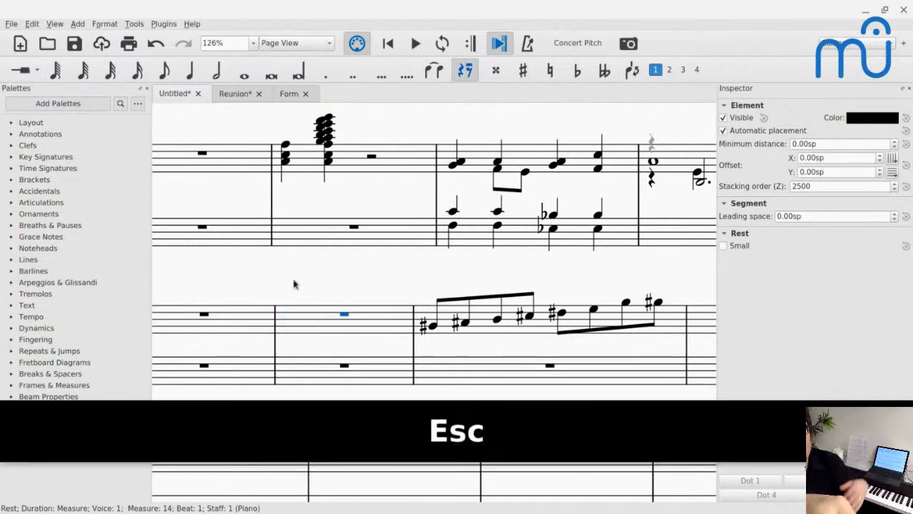
Step: Start real-time note input at measure 9 of the upper staff with an eighth-note duration
{"action": "scroll", "coordinate": [203, 289], "scroll_direction": "up", "scroll_amount": 5}
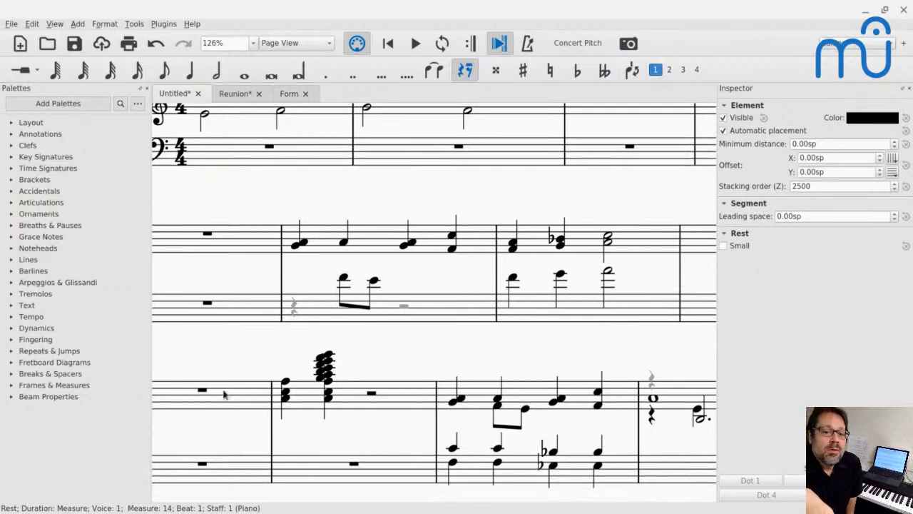
{"action": "left_click", "coordinate": [172, 412]}
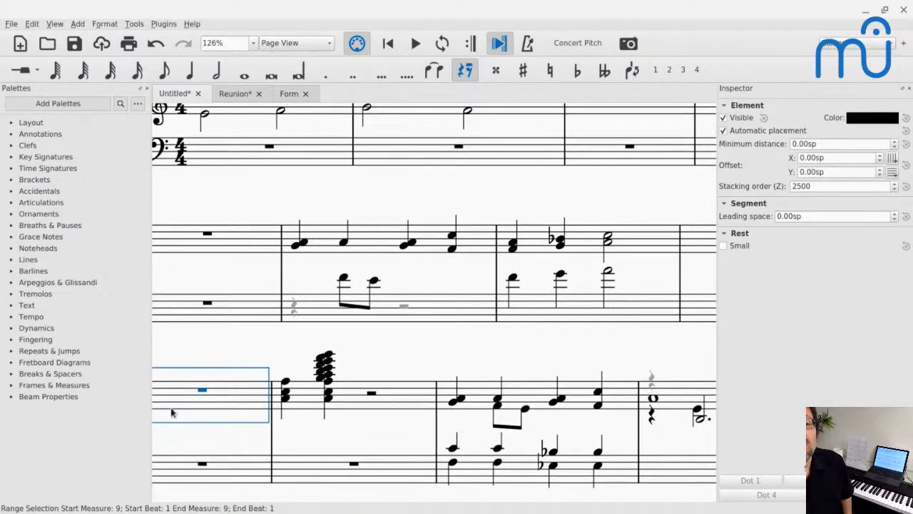
{"action": "key", "text": "n"}
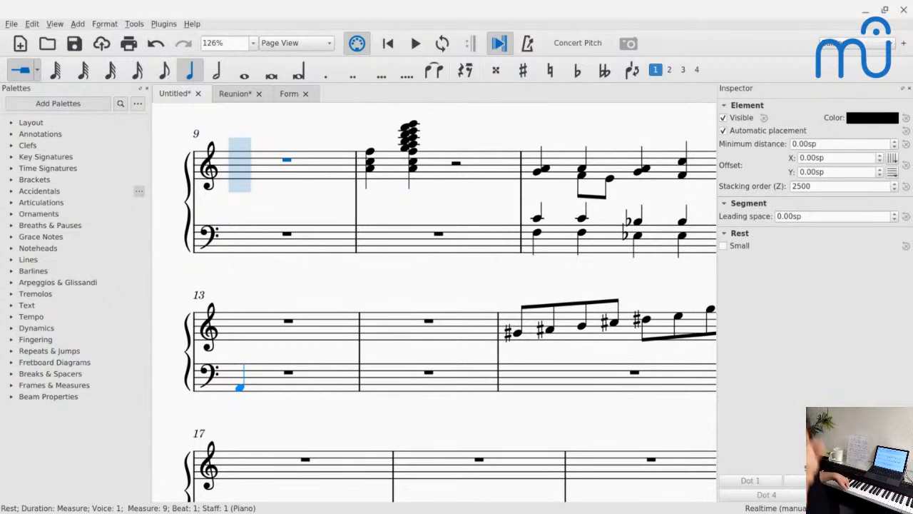
{"action": "left_click", "coordinate": [164, 79]}
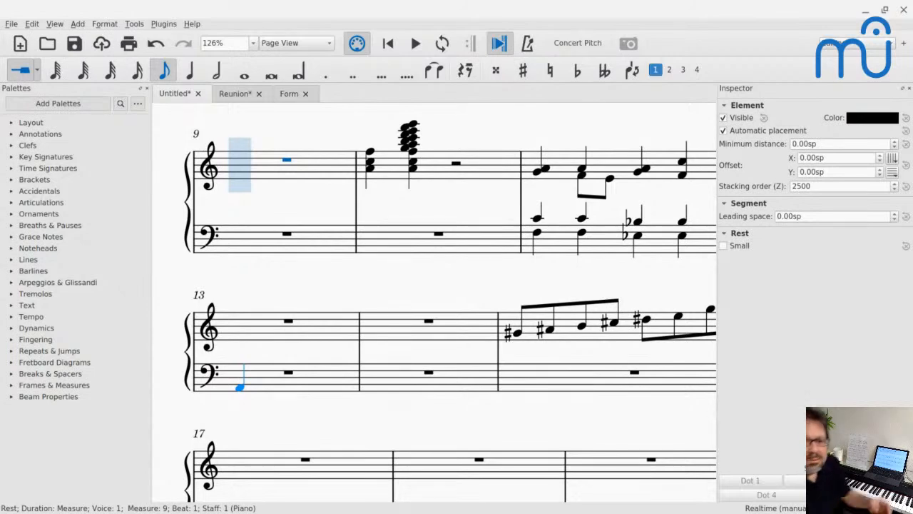
{"action": "key", "text": "alt+Tab"}
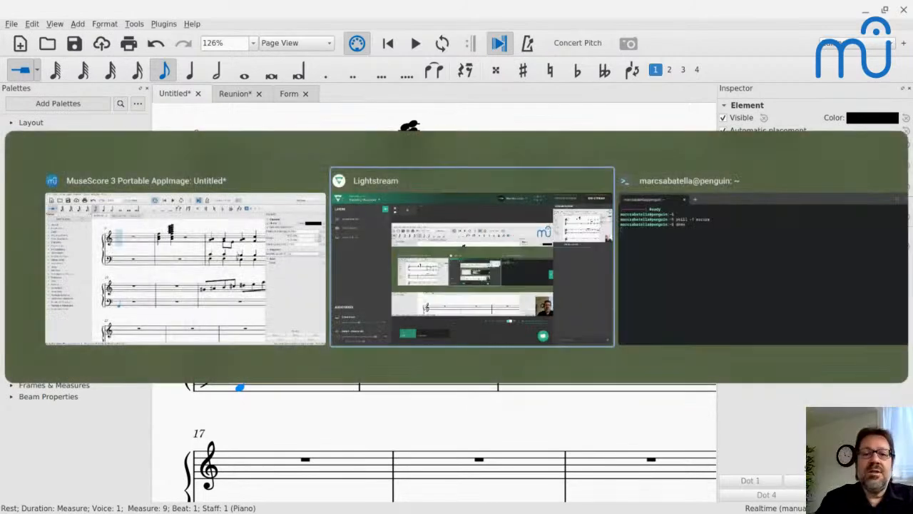
{"action": "key", "text": "alt+Tab"}
{"action": "key", "text": "alt+Tab"}
{"action": "key", "text": "alt+Tab"}
{"action": "key", "text": "alt+Tab"}
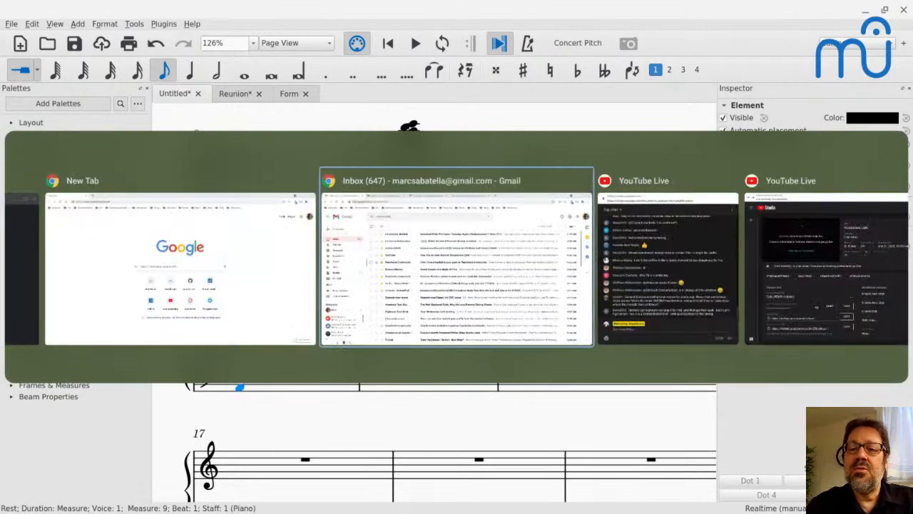
{"action": "type", "text": "h"}
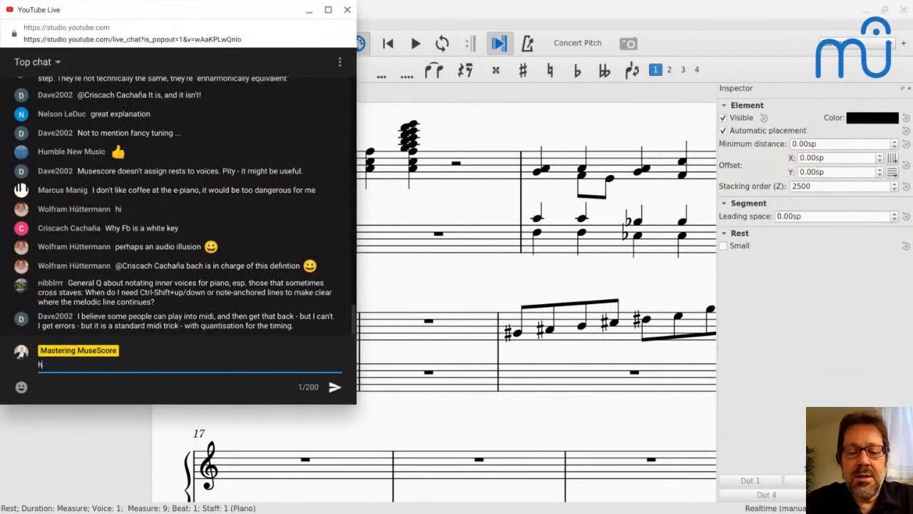
{"action": "type", "text": "ttps:"}
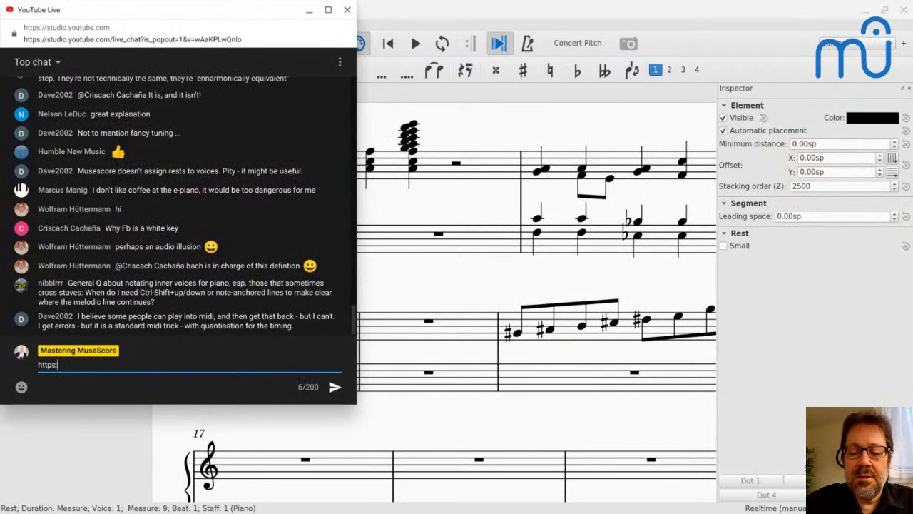
{"action": "type", "text": "//sch"}
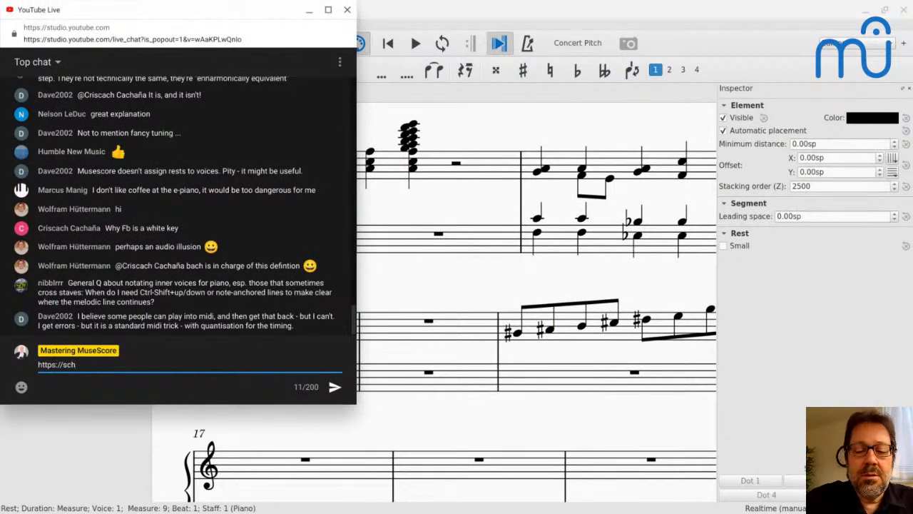
{"action": "type", "text": "ool.mastering"}
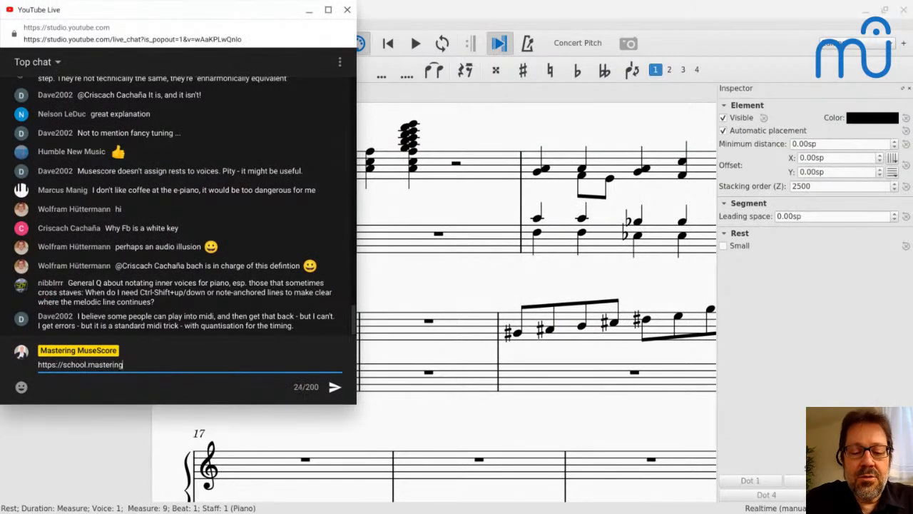
{"action": "type", "text": "musescore.com/"}
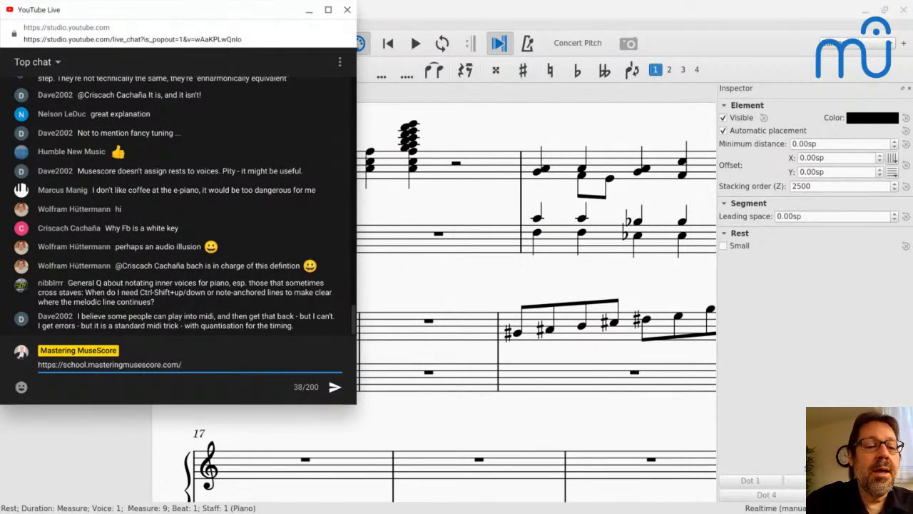
{"action": "key", "text": "Return"}
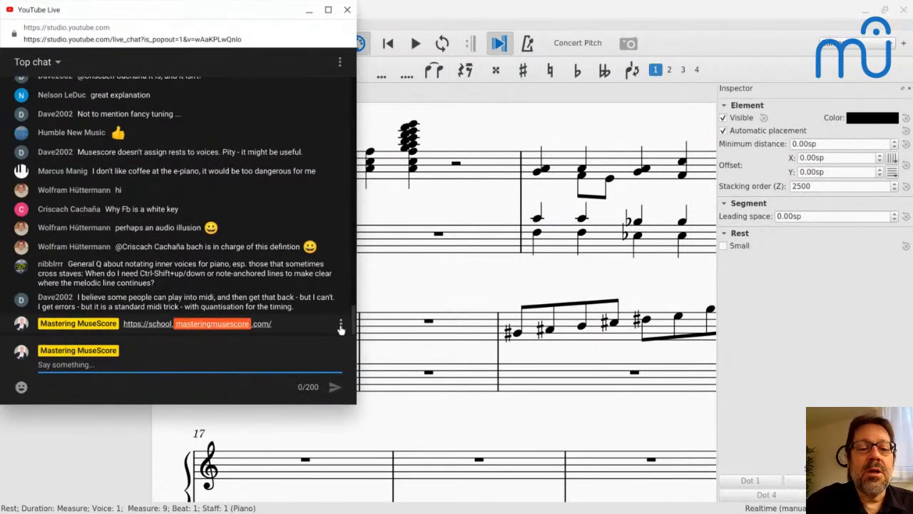
Step: Pin the posted school link in the live chat
{"action": "left_click", "coordinate": [341, 325]}
{"action": "left_click", "coordinate": [313, 348]}
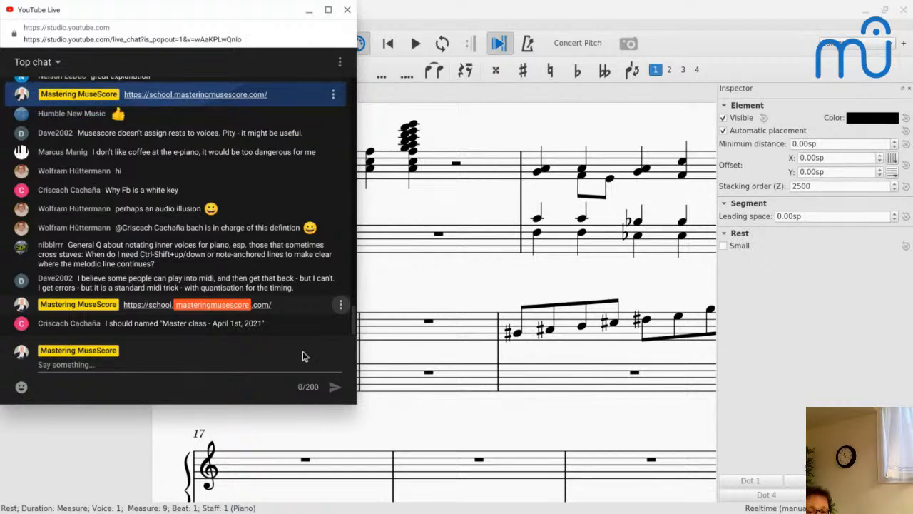
{"action": "scroll", "coordinate": [457, 357], "scroll_direction": "right", "scroll_amount": 5}
{"action": "scroll", "coordinate": [456, 357], "scroll_direction": "left", "scroll_amount": 3}
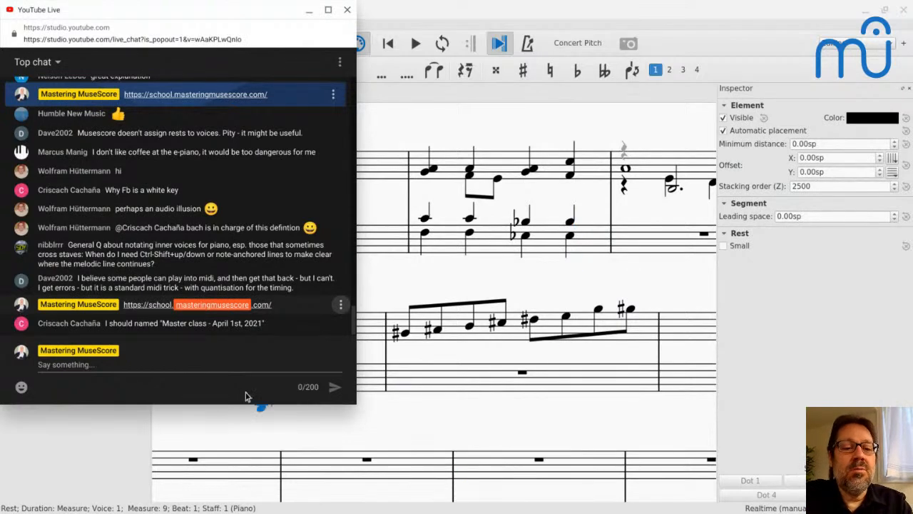
Step: Post the message "ANNIVERSARY coupon code" in the live chat
{"action": "left_click", "coordinate": [218, 366]}
{"action": "type", "text": "ANNIVERSA"}
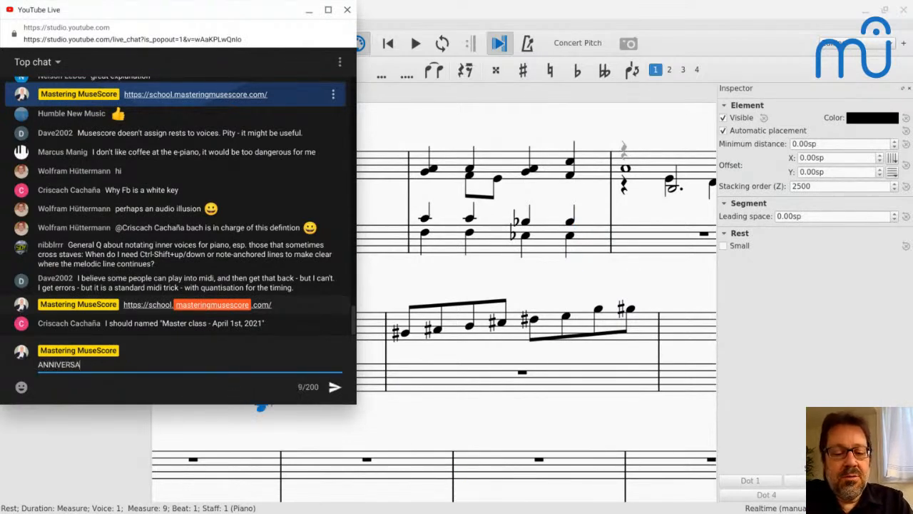
{"action": "type", "text": "RY coupon"}
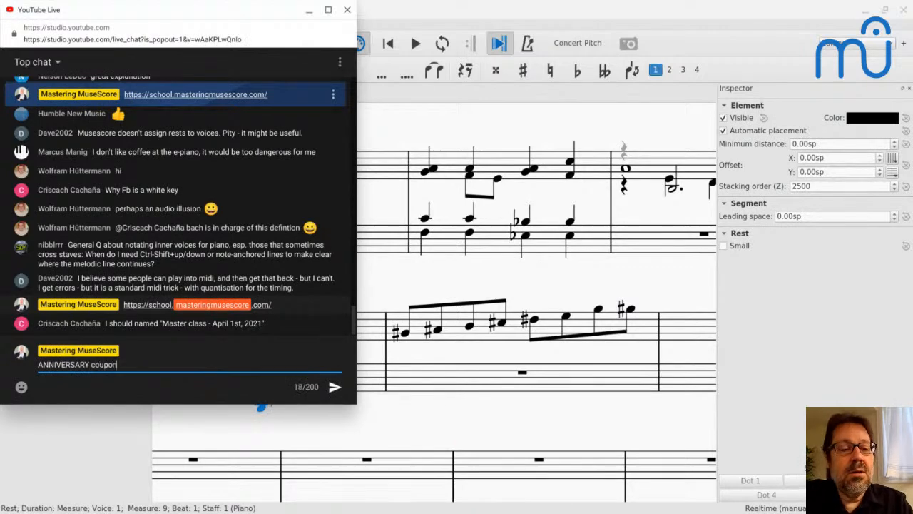
{"action": "type", "text": " code"}
{"action": "key", "text": "Return"}
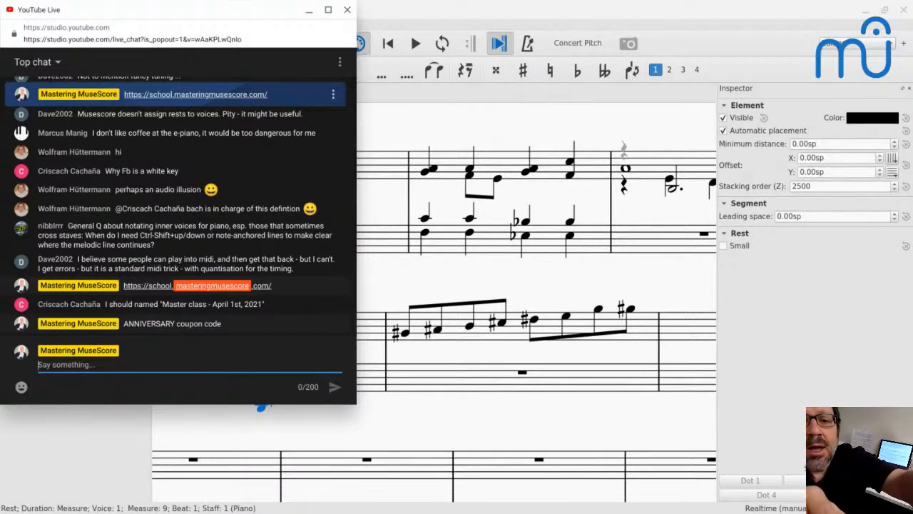
Step: Switch to the Form score in MuseScore and play back the fugue from measure 1, stopping after the opening passage
{"action": "left_click", "coordinate": [391, 96]}
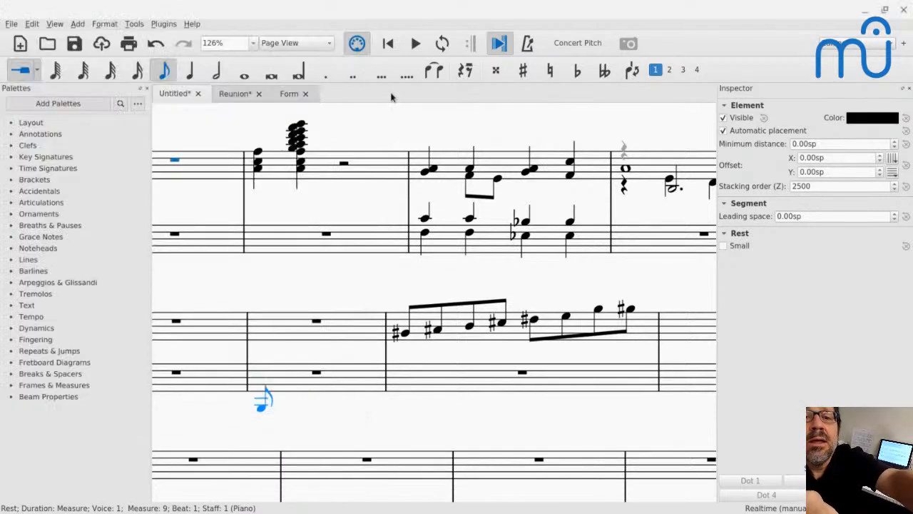
{"action": "left_click", "coordinate": [287, 95]}
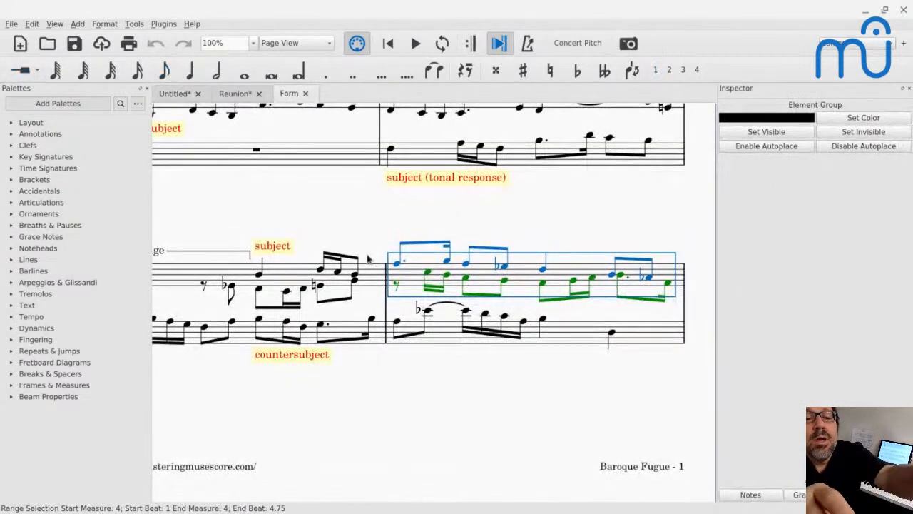
{"action": "scroll", "coordinate": [368, 259], "scroll_direction": "down", "scroll_amount": 4}
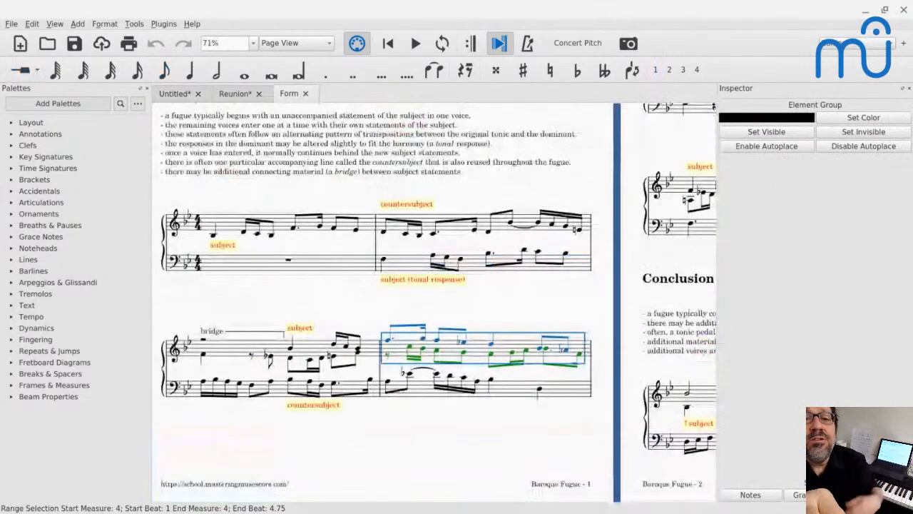
{"action": "left_click", "coordinate": [282, 225]}
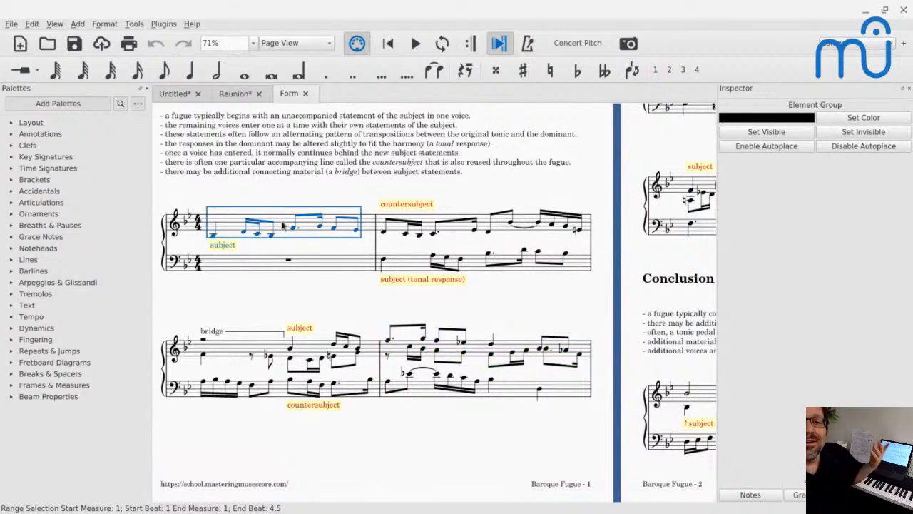
{"action": "key", "text": "space"}
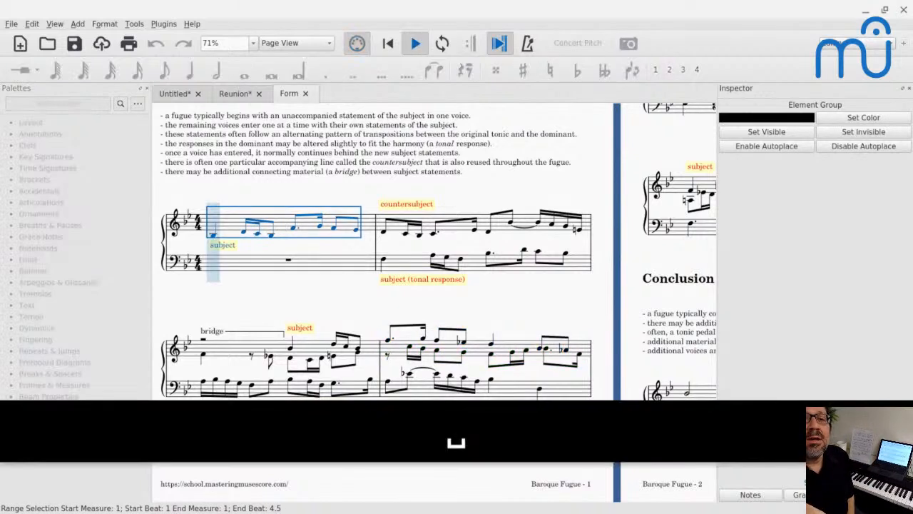
{"action": "key", "text": "space"}
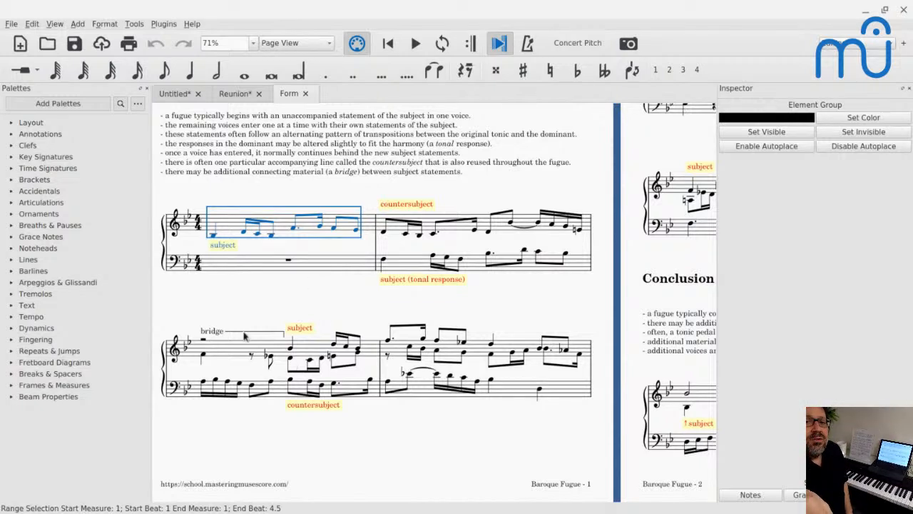
Step: Examine the countersubject and tonal response in measure 2 and the second-voice entry in measure 3
{"action": "left_click", "coordinate": [392, 234]}
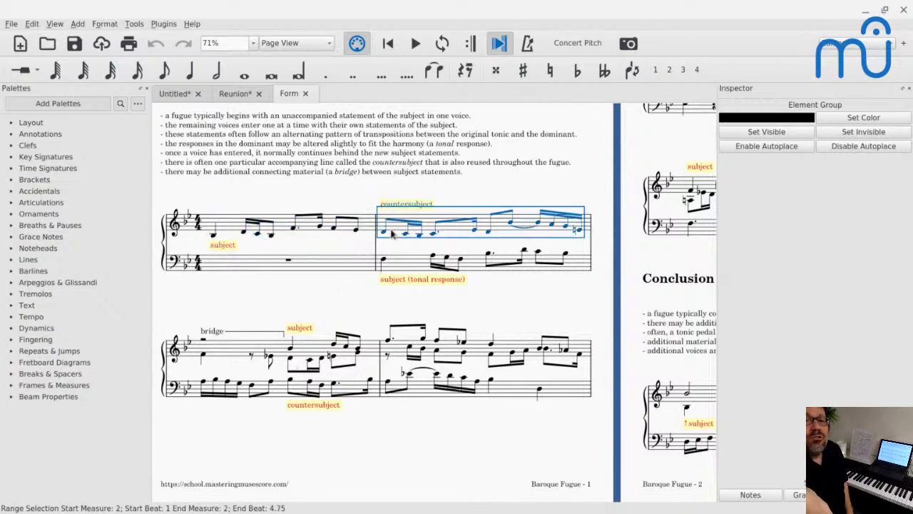
{"action": "left_click", "coordinate": [396, 279]}
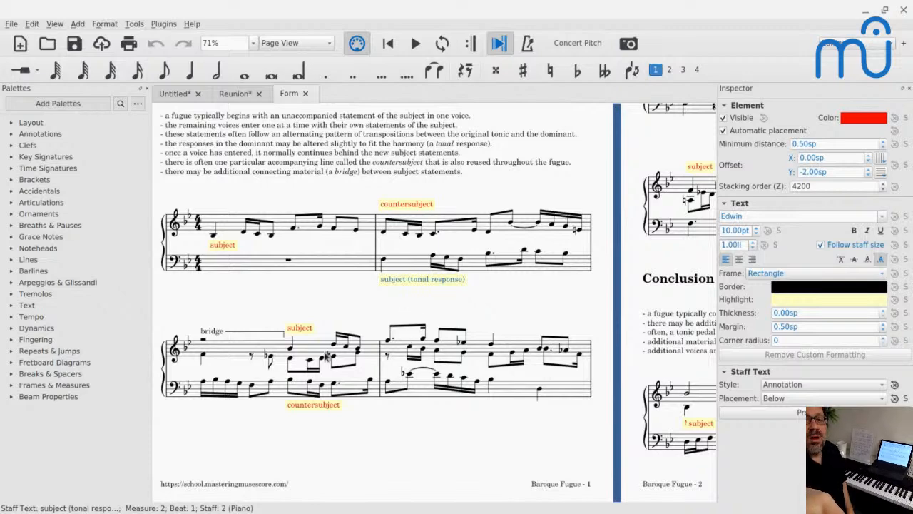
{"action": "left_click", "coordinate": [293, 360]}
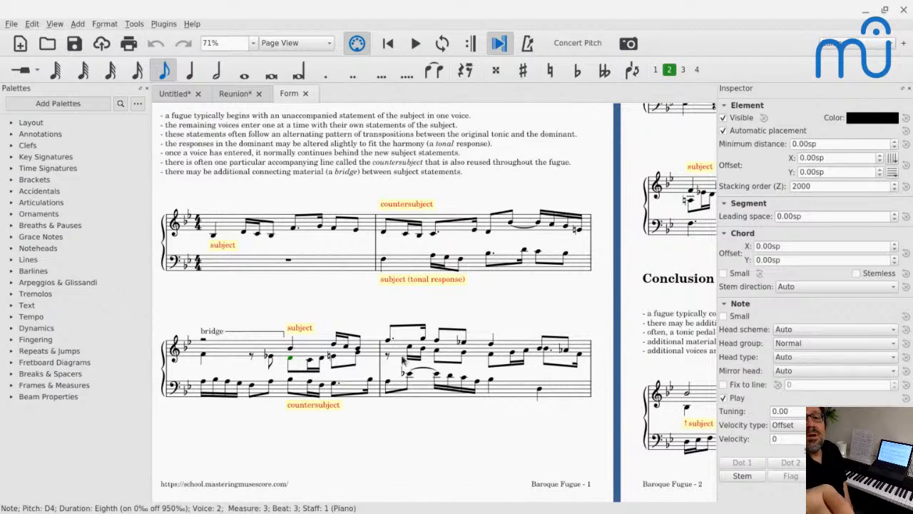
Step: Examine the second page of the fugue, following the inner voice from measure 6 into measure 7 of the upper staff
{"action": "scroll", "coordinate": [403, 360], "scroll_direction": "right", "scroll_amount": 5}
{"action": "scroll", "coordinate": [402, 361], "scroll_direction": "up", "scroll_amount": 3}
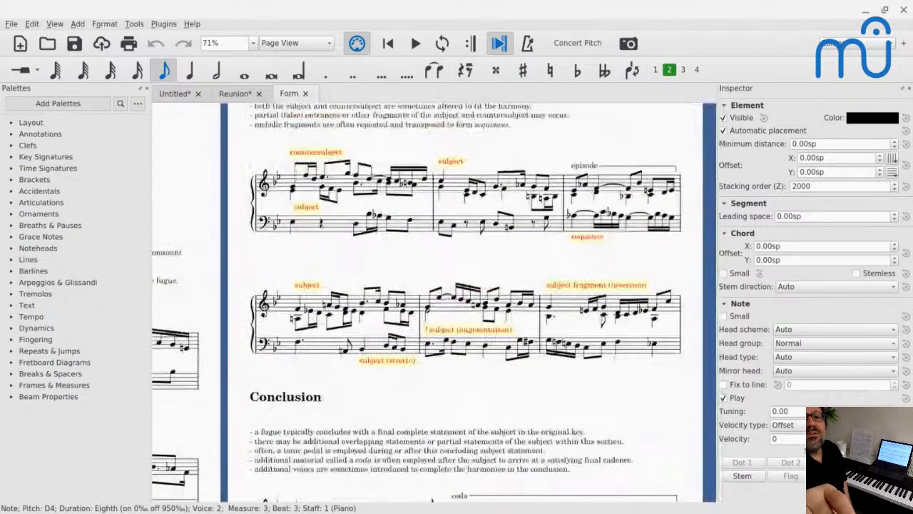
{"action": "scroll", "coordinate": [464, 299], "scroll_direction": "down", "scroll_amount": 3}
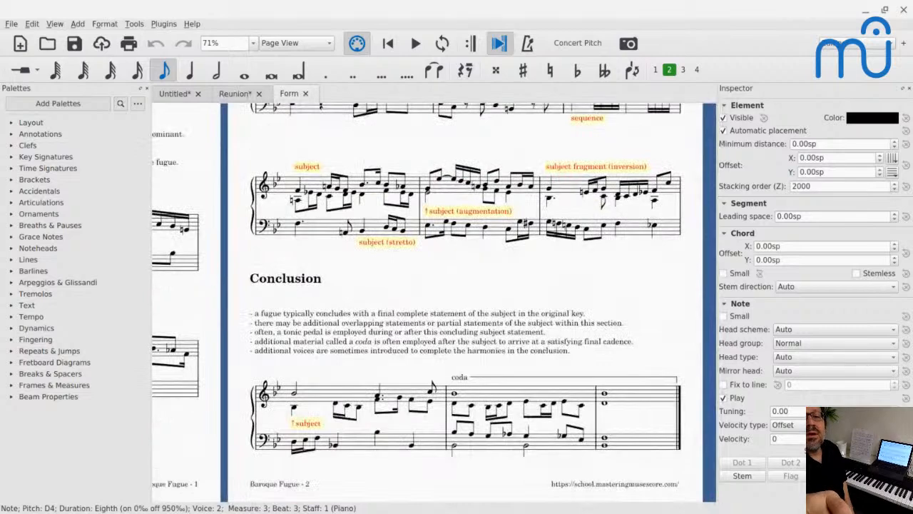
{"action": "scroll", "coordinate": [432, 499], "scroll_direction": "up", "scroll_amount": 3}
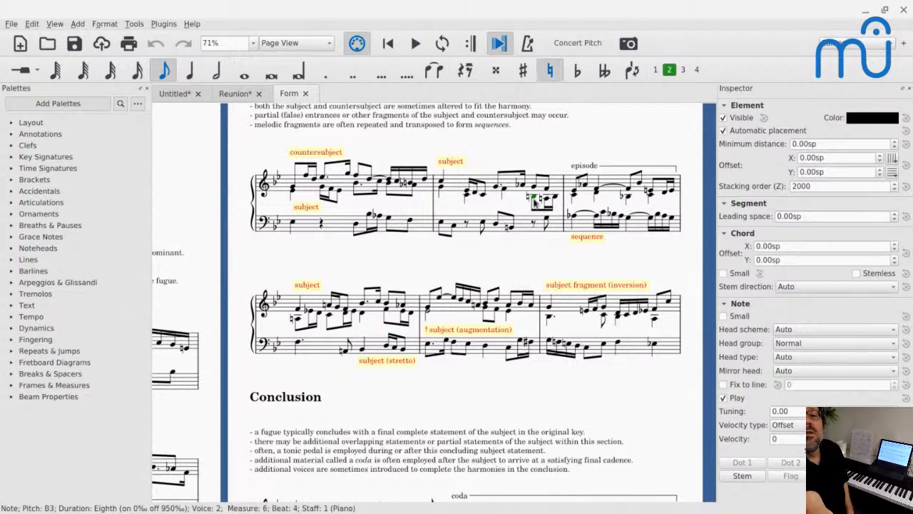
{"action": "scroll", "coordinate": [534, 200], "scroll_direction": "up", "scroll_amount": 5}
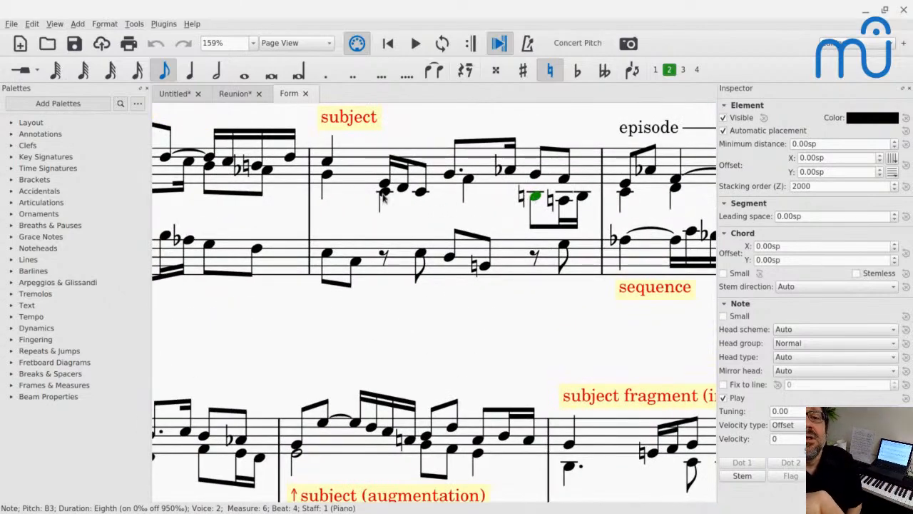
{"action": "key", "text": "Right"}
{"action": "key", "text": "Right"}
{"action": "key", "text": "Right"}
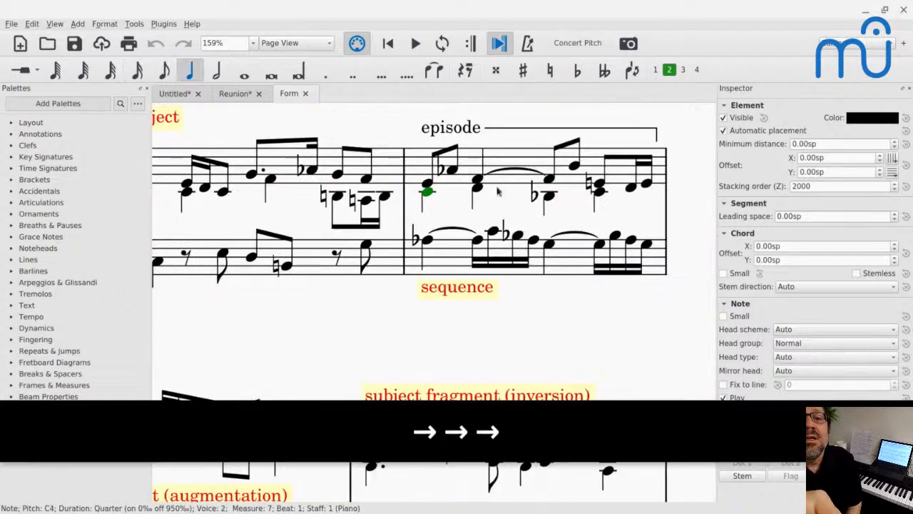
{"action": "scroll", "coordinate": [296, 221], "scroll_direction": "left", "scroll_amount": 3}
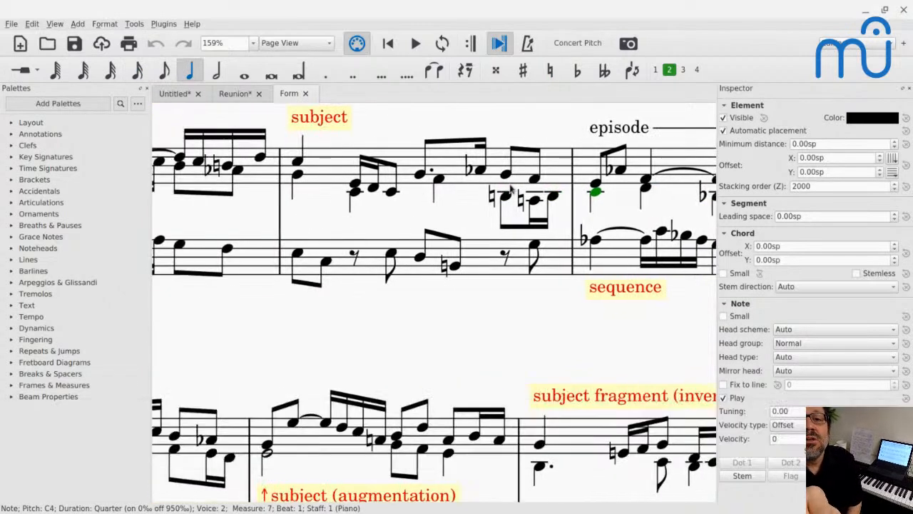
Step: Move the three voice 2 notes on beat 4 of measure 6 across to the lower staff
{"action": "left_click", "coordinate": [506, 198]}
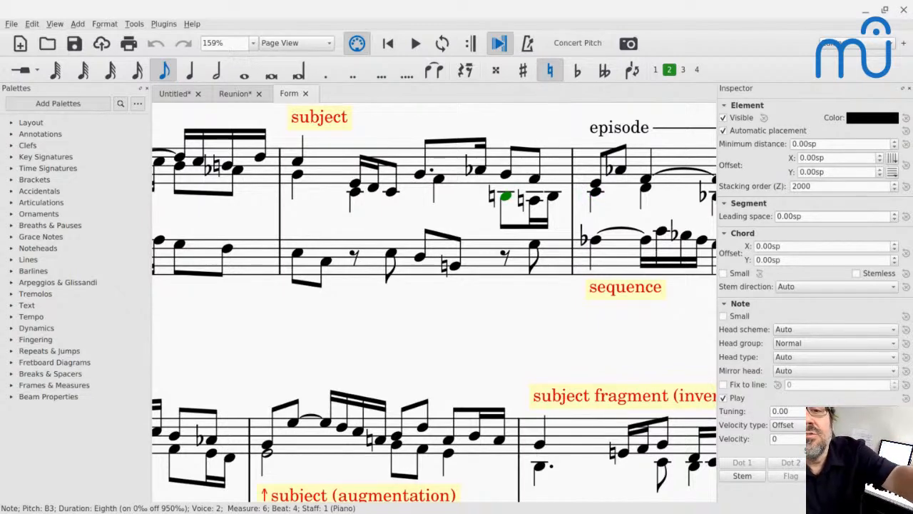
{"action": "key", "text": "ctrl+shift+Down"}
{"action": "key", "text": "Right"}
{"action": "key", "text": "ctrl+shift+Down"}
{"action": "key", "text": "Right"}
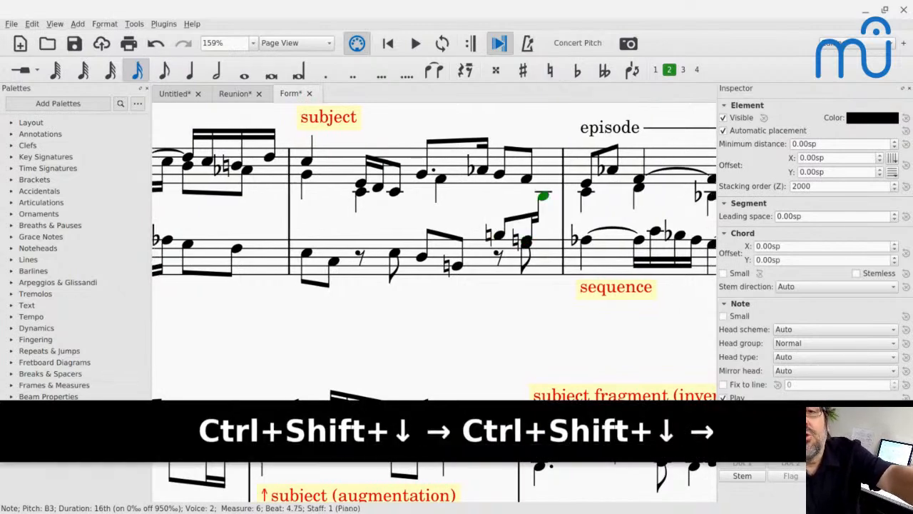
{"action": "key", "text": "ctrl+shift+Down"}
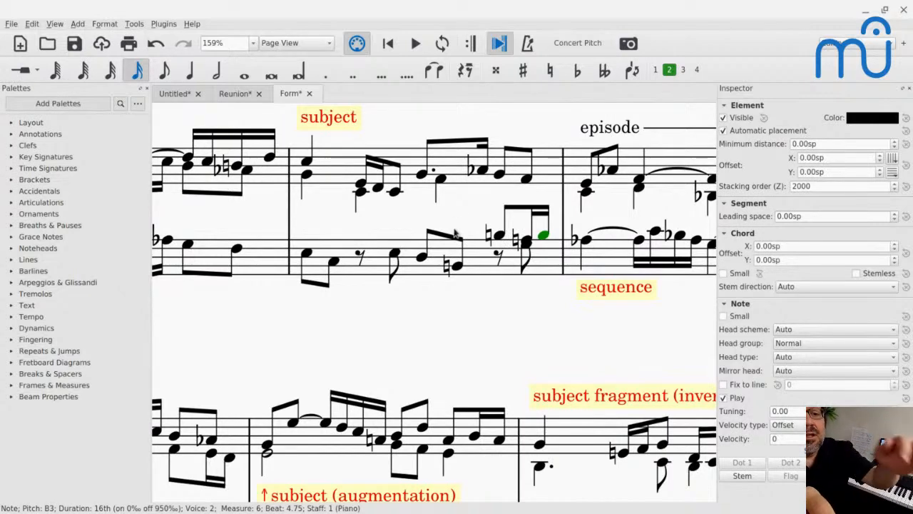
Step: Set the horizontal chord offset of the voice 2 A3 sixteenth note in measure 6 to -1.00sp
{"action": "scroll", "coordinate": [455, 224], "scroll_direction": "up", "scroll_amount": 5}
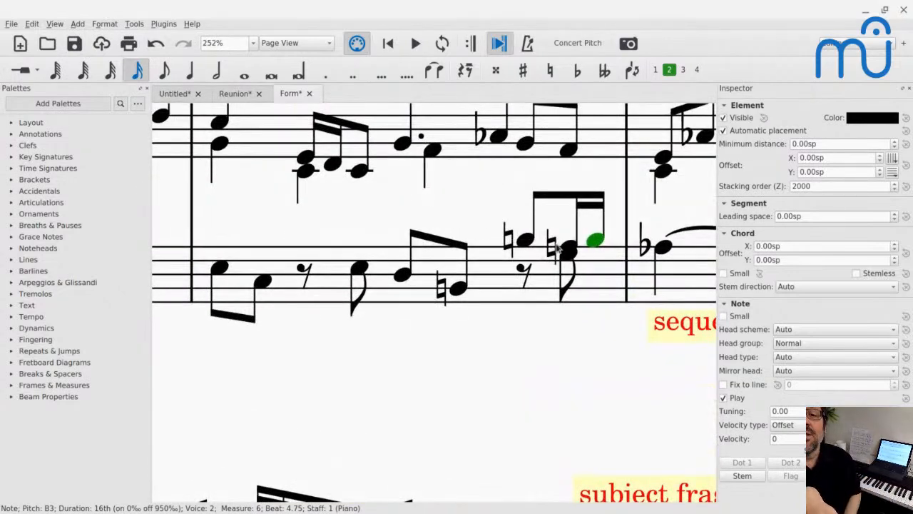
{"action": "left_click", "coordinate": [569, 251]}
{"action": "left_click", "coordinate": [570, 249]}
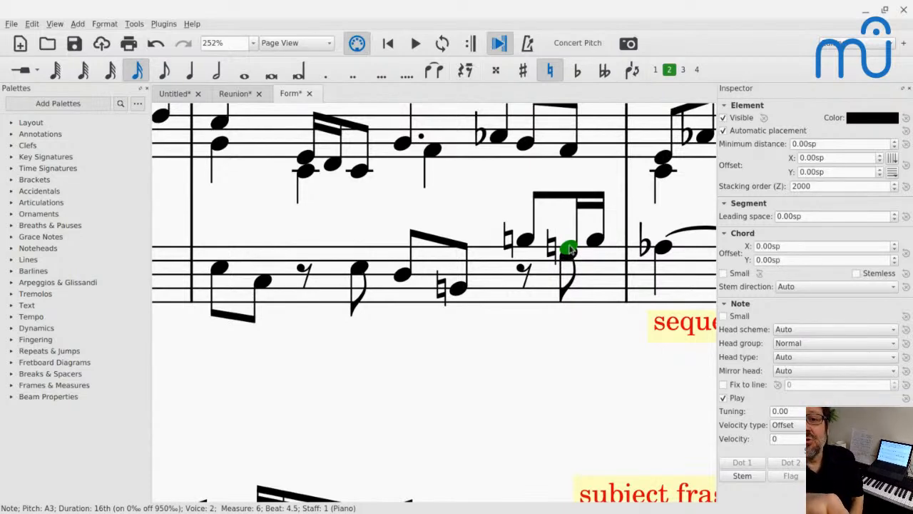
{"action": "left_click", "coordinate": [841, 246]}
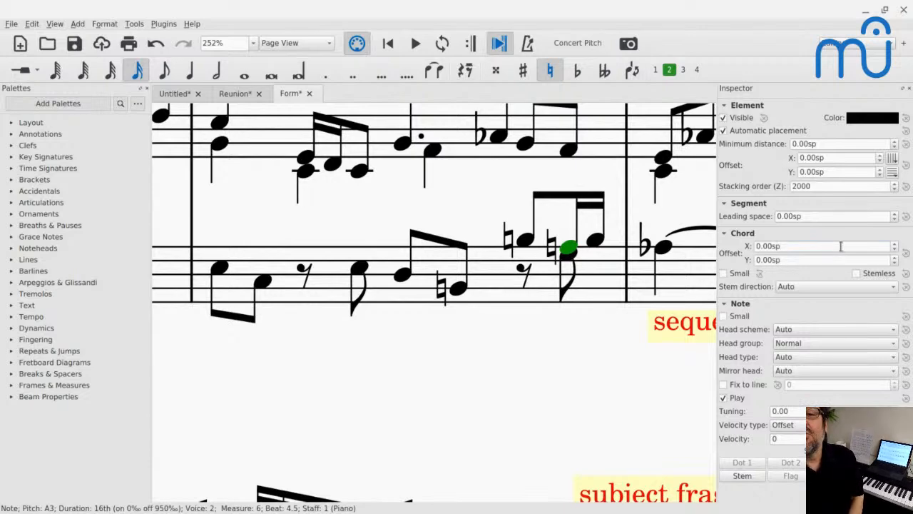
{"action": "key", "text": "Up"}
{"action": "key", "text": "Up"}
{"action": "key", "text": "Up"}
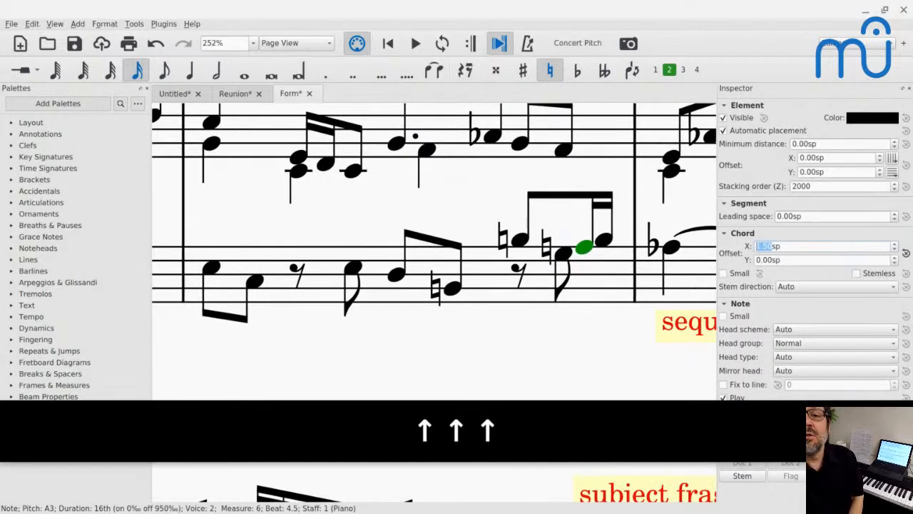
{"action": "key", "text": "Down"}
{"action": "key", "text": "Down"}
{"action": "key", "text": "Down"}
{"action": "key", "text": "Down"}
{"action": "key", "text": "Down"}
{"action": "key", "text": "Down"}
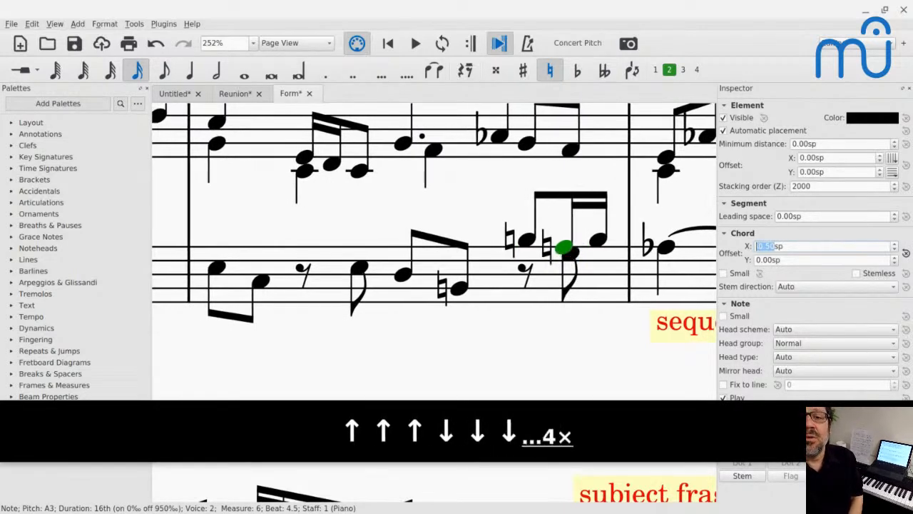
{"action": "key", "text": "Up"}
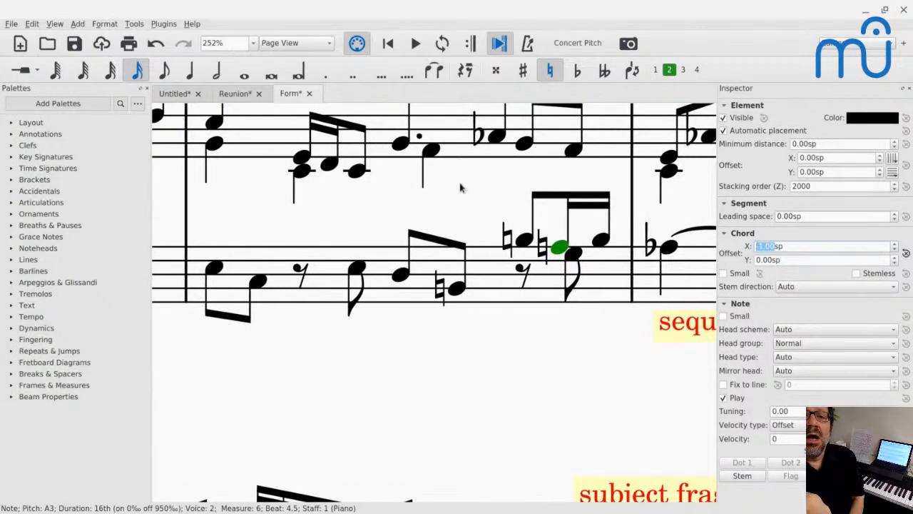
Step: Add a note anchored line between the voice 2 quarter note on beat 3 and the B3 eighth note on beat 4 in measure 6
{"action": "left_click", "coordinate": [519, 243]}
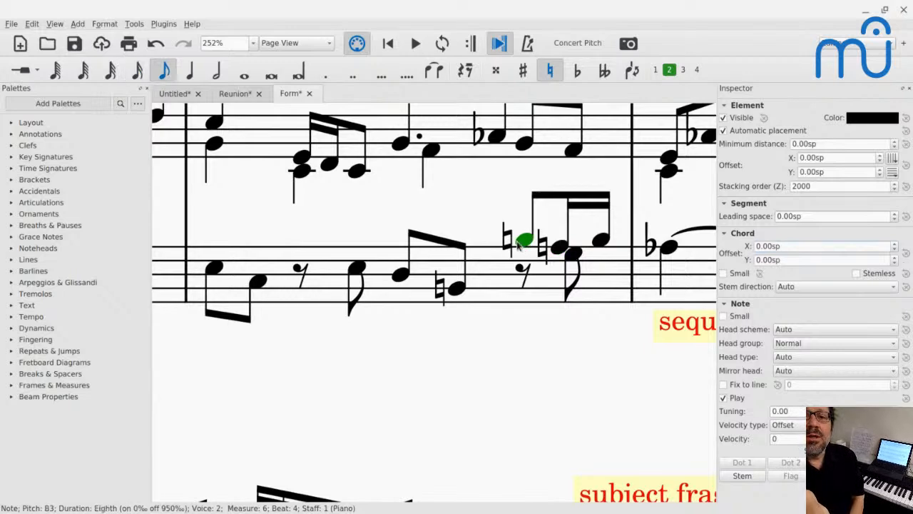
{"action": "left_click", "coordinate": [435, 157], "text": "ctrl"}
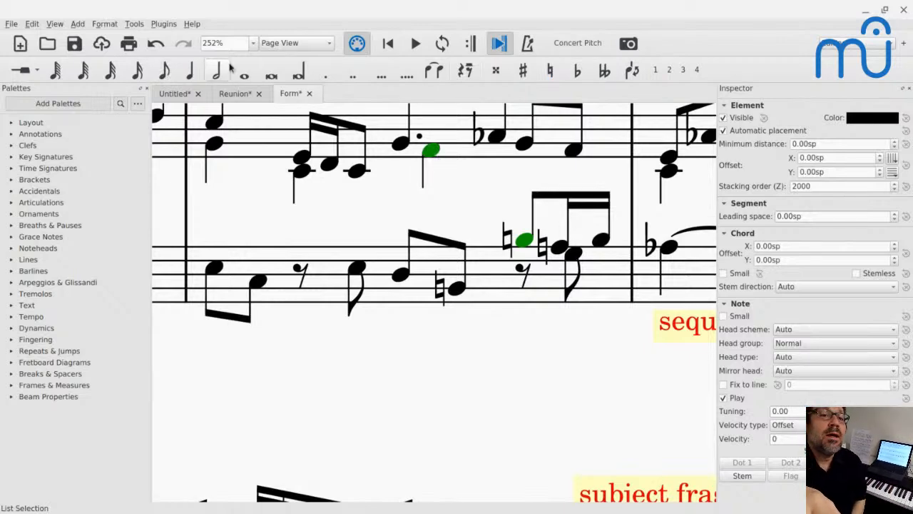
{"action": "left_click", "coordinate": [74, 26]}
{"action": "mouse_move", "coordinate": [96, 111]}
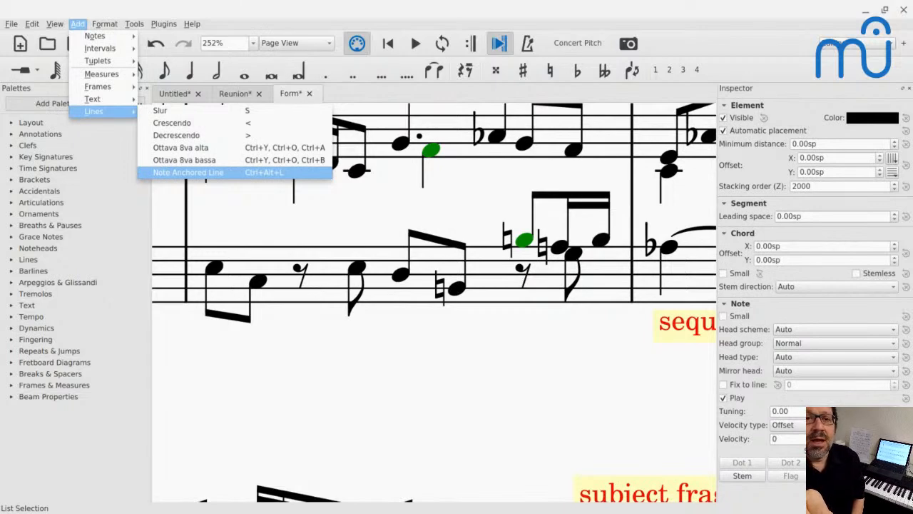
{"action": "left_click", "coordinate": [260, 173]}
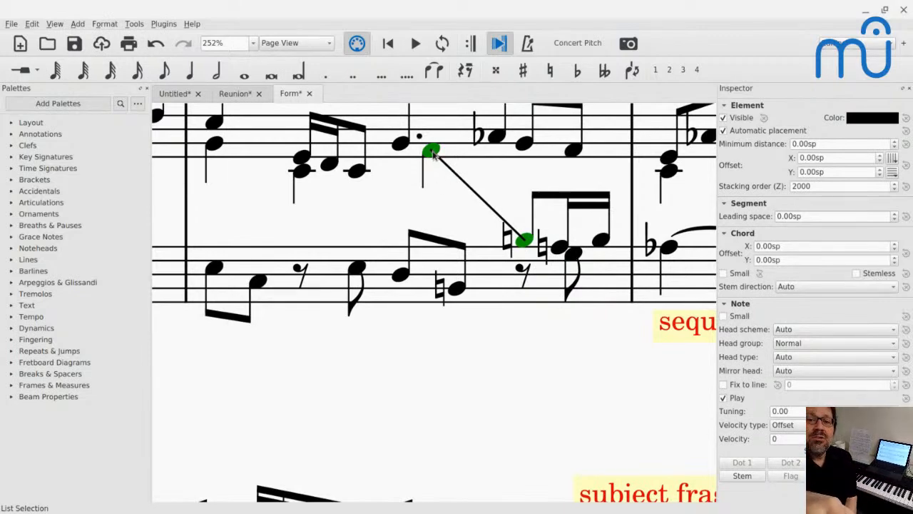
Step: Shorten the note anchored line slightly at both ends to leave a gap before each notehead, and deselect it
{"action": "left_click", "coordinate": [491, 208]}
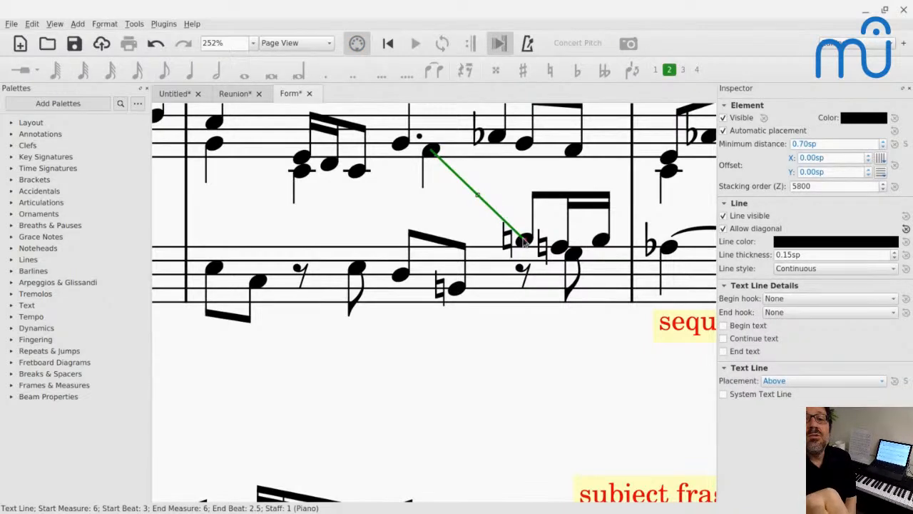
{"action": "left_click_drag", "start_coordinate": [524, 239], "coordinate": [512, 227]}
{"action": "left_click_drag", "start_coordinate": [432, 152], "coordinate": [442, 158]}
{"action": "key", "text": "Escape"}
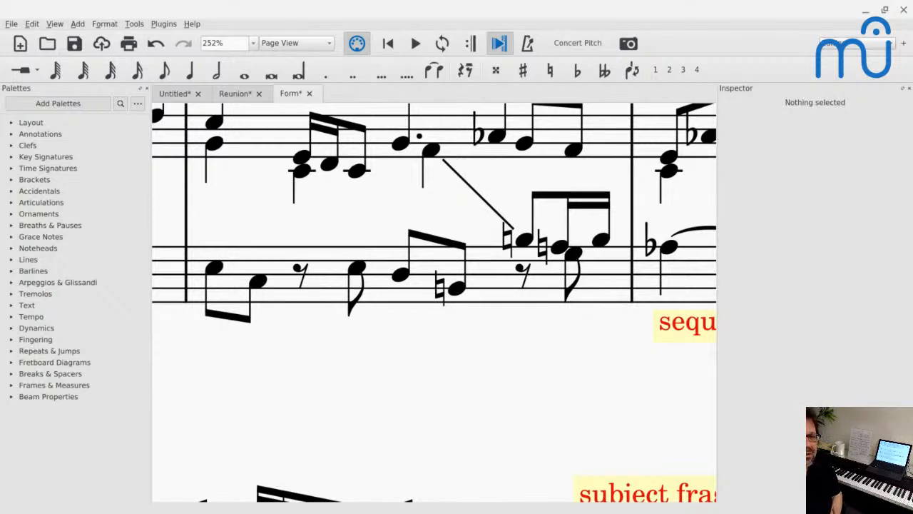
Step: Return to the Untitled score
{"action": "scroll", "coordinate": [426, 190], "scroll_direction": "down", "scroll_amount": 7}
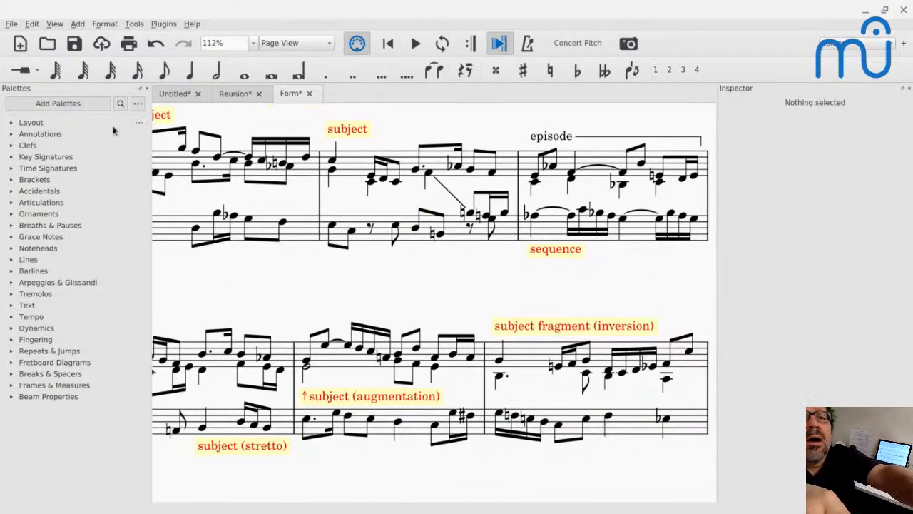
{"action": "left_click", "coordinate": [174, 97]}
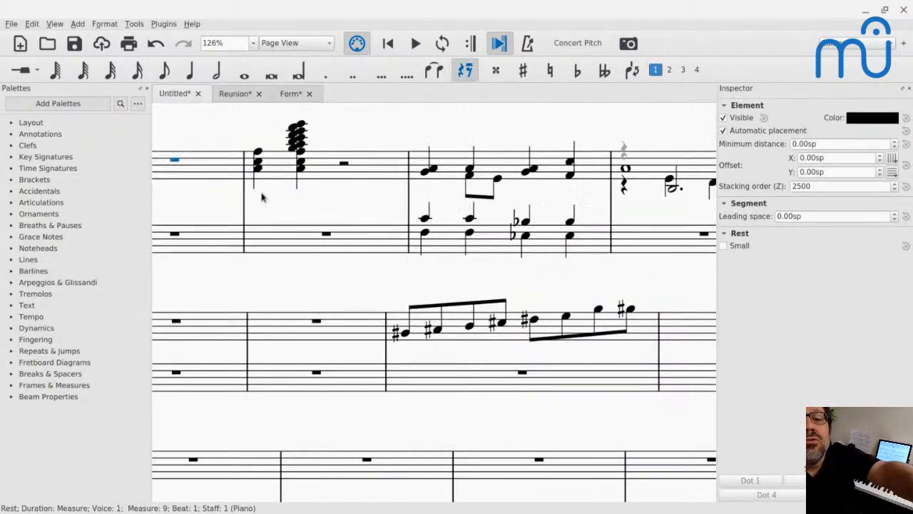
Step: Add a Drumset from the common unpitched percussion instruments to the score, placed above the Piano
{"action": "key", "text": "i"}
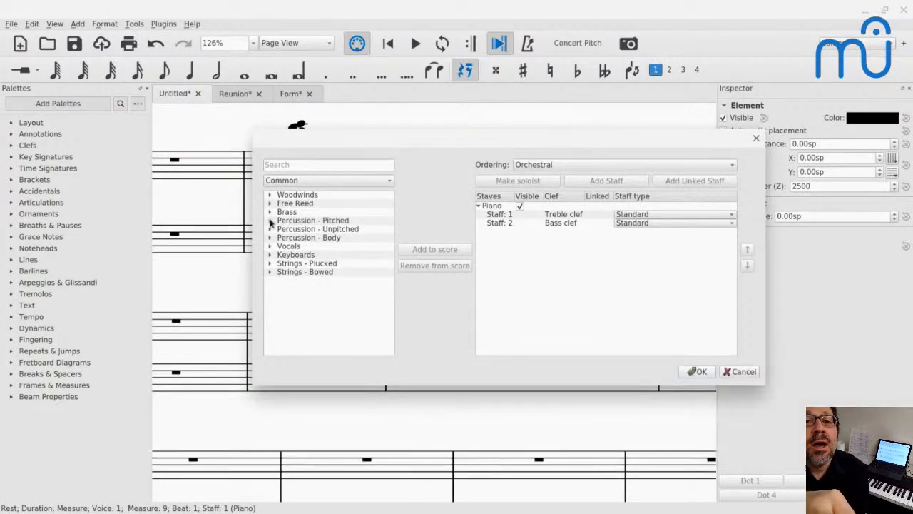
{"action": "left_click", "coordinate": [270, 229]}
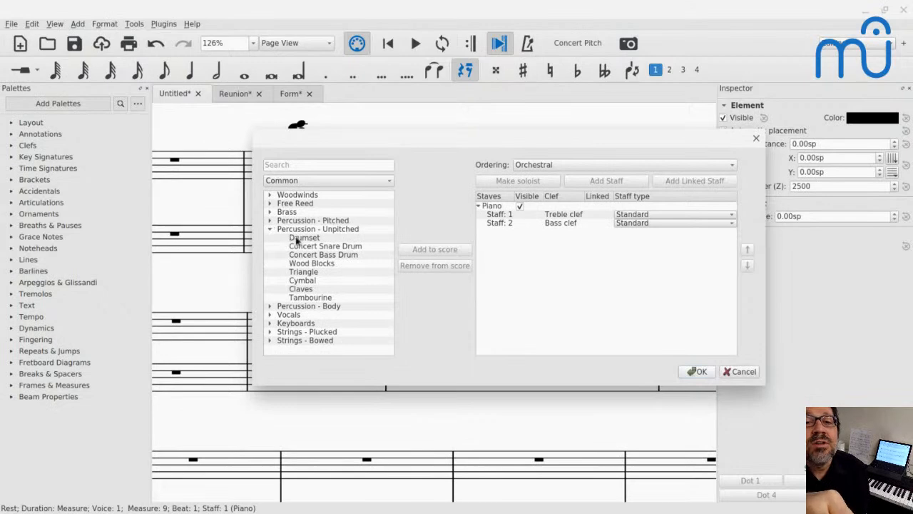
{"action": "double_click", "coordinate": [297, 239]}
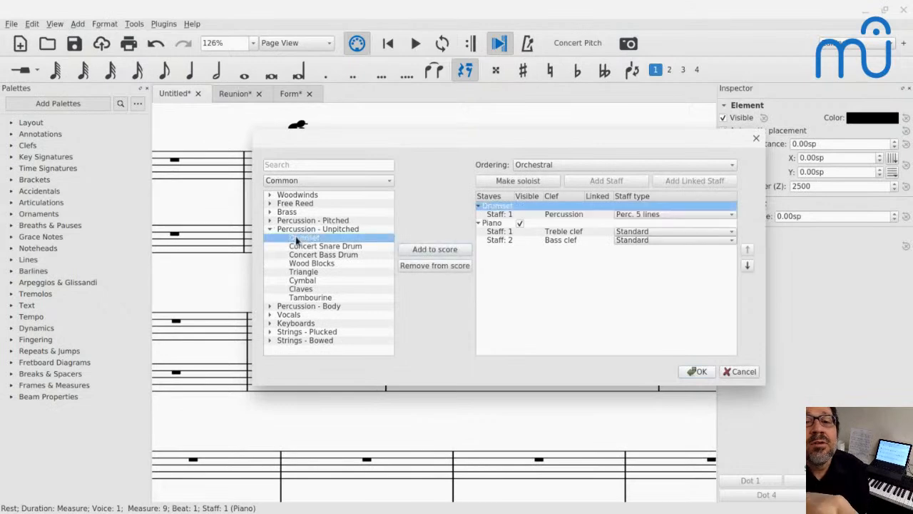
{"action": "left_click", "coordinate": [696, 371]}
Step: Enter a quarter rest, snare quarter note, quarter rest and snare quarter note in measure 30 of the drum staff
{"action": "scroll", "coordinate": [485, 307], "scroll_direction": "down", "scroll_amount": 3}
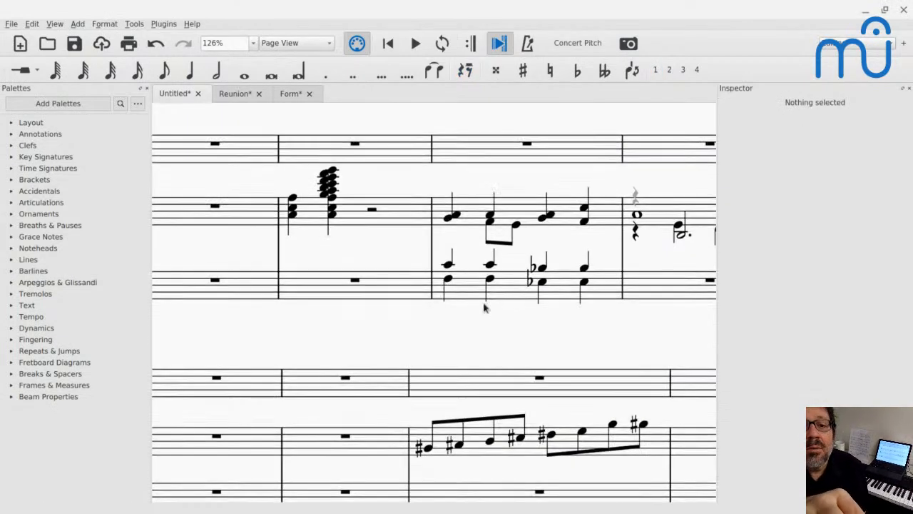
{"action": "scroll", "coordinate": [484, 308], "scroll_direction": "left", "scroll_amount": 5}
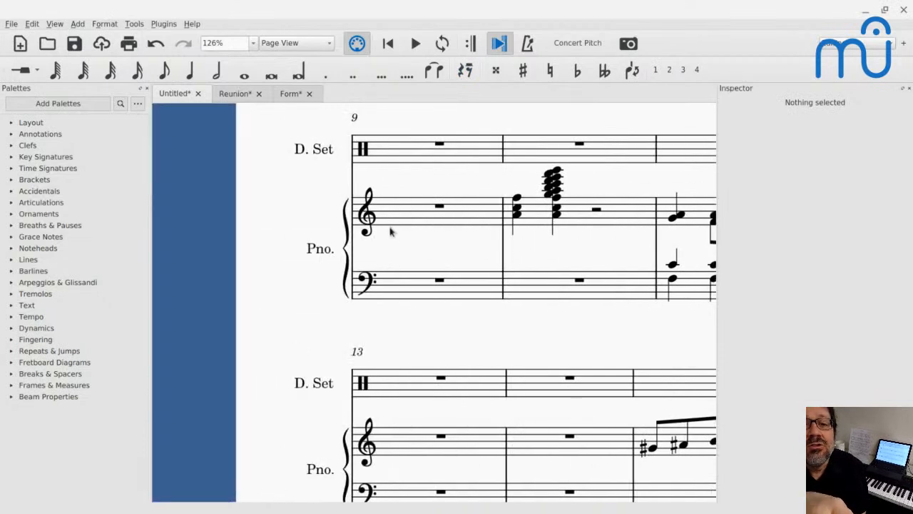
{"action": "scroll", "coordinate": [390, 345], "scroll_direction": "down", "scroll_amount": 3}
{"action": "scroll", "coordinate": [389, 346], "scroll_direction": "right", "scroll_amount": 6}
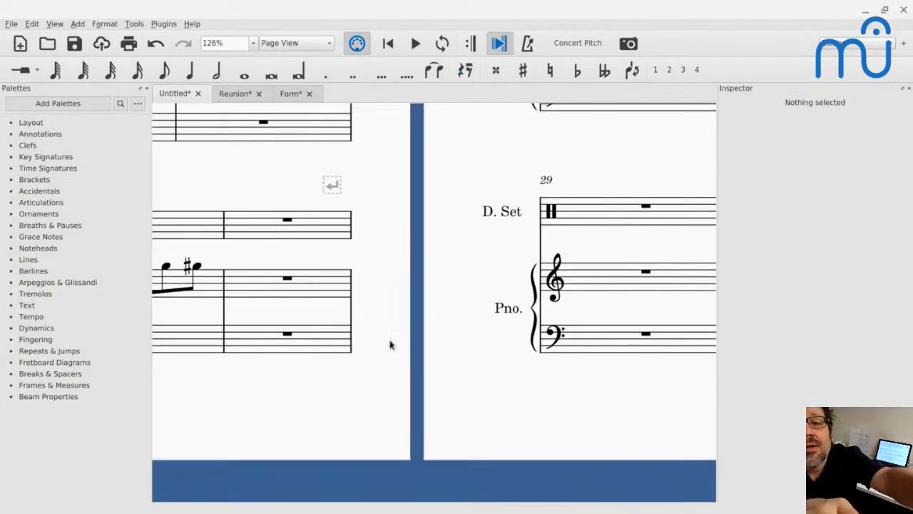
{"action": "scroll", "coordinate": [389, 343], "scroll_direction": "right", "scroll_amount": 6}
{"action": "scroll", "coordinate": [389, 341], "scroll_direction": "down", "scroll_amount": 2}
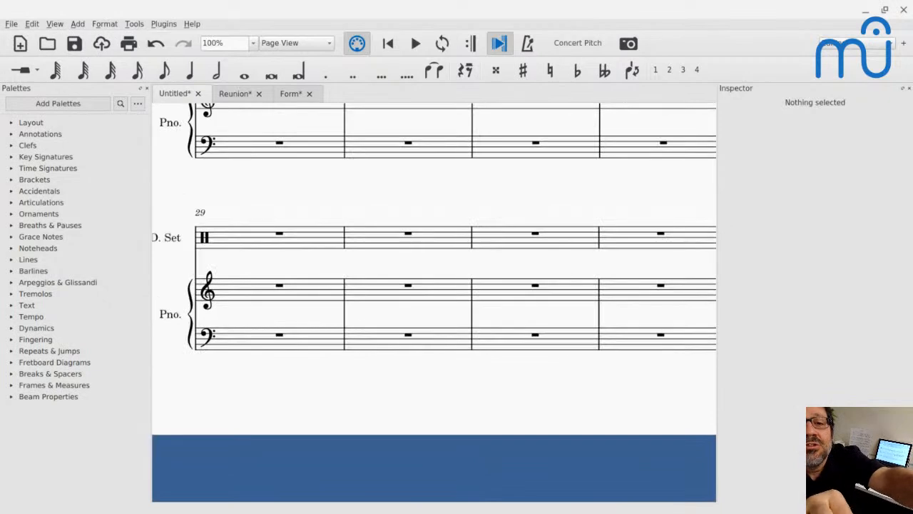
{"action": "left_click", "coordinate": [371, 234]}
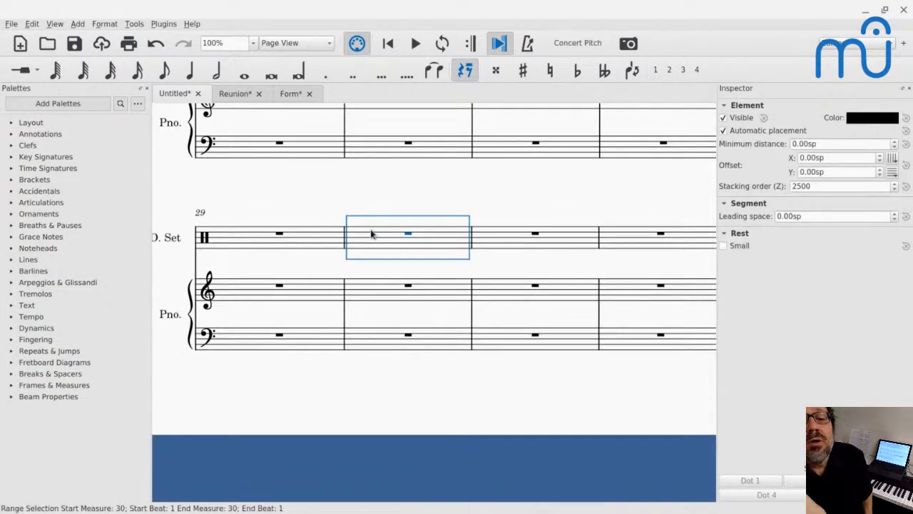
{"action": "key", "text": "n"}
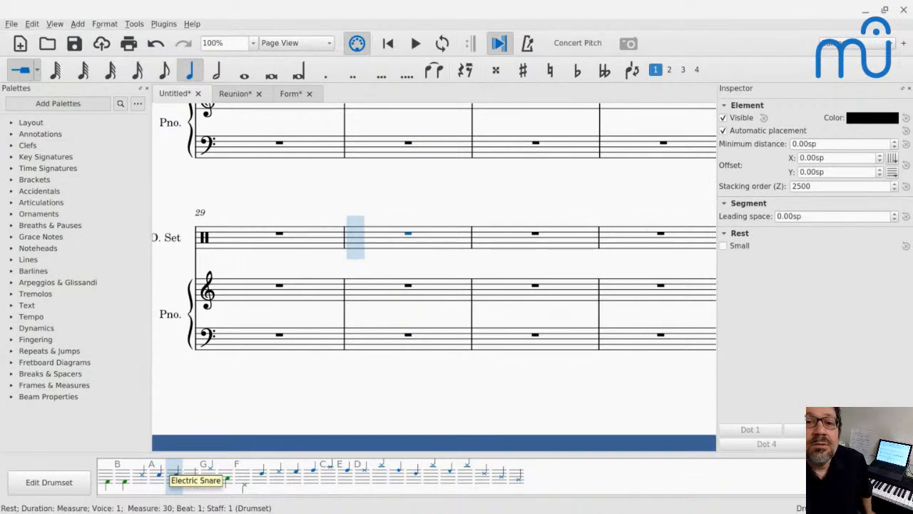
{"action": "key", "text": "0"}
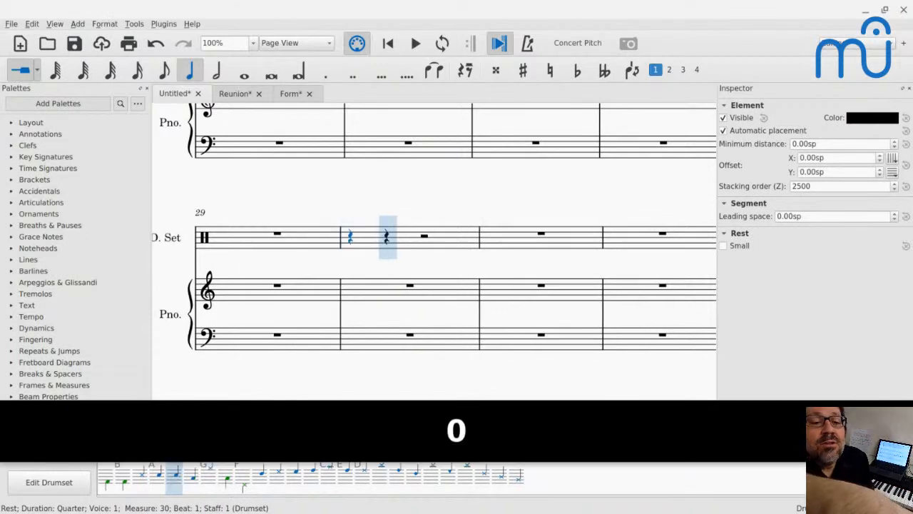
{"action": "key", "text": "a"}
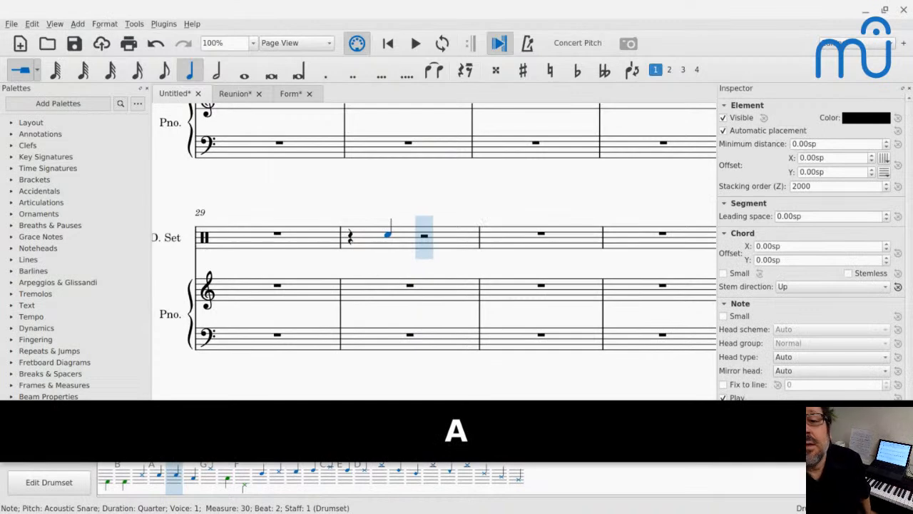
{"action": "key", "text": "0"}
{"action": "key", "text": "a"}
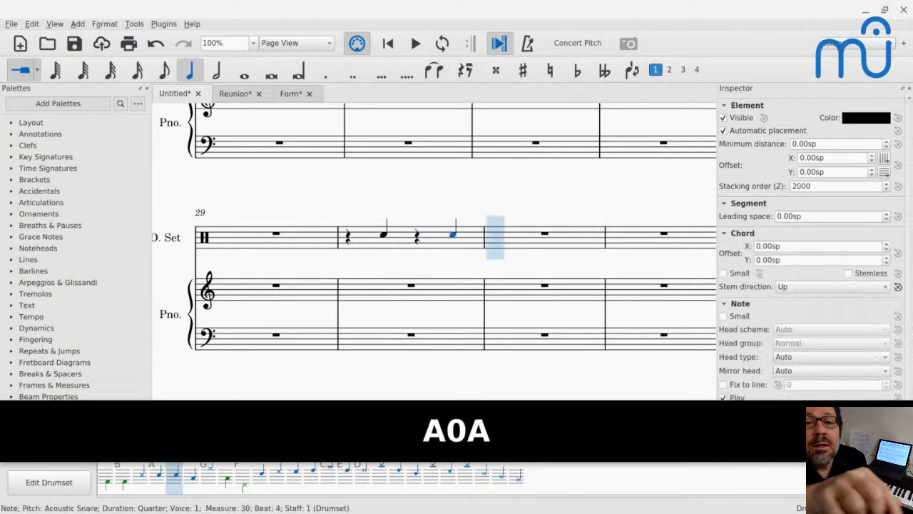
Step: Fill measure 31 of the drum staff with quarter rests on beats 1 and 3 and Acoustic Snare quarter notes on beats 2 and 4
{"action": "key", "text": "0"}
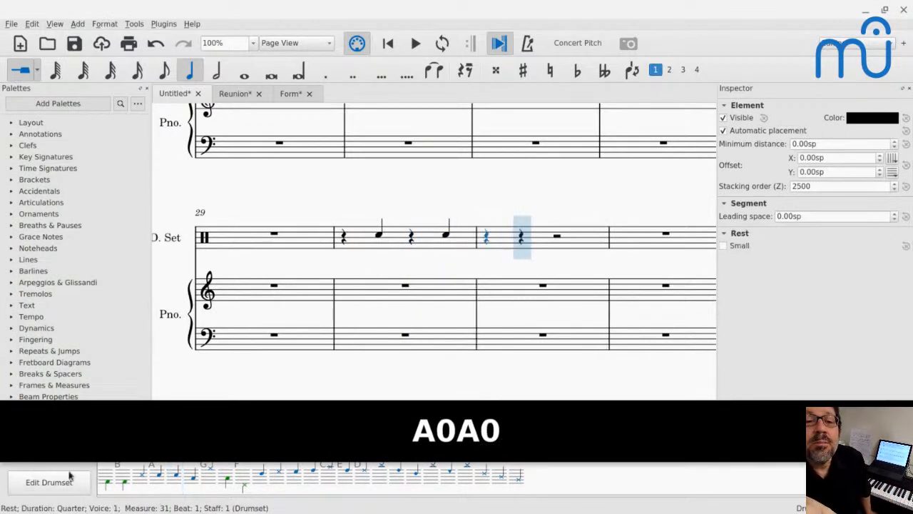
{"action": "left_click", "coordinate": [158, 476]}
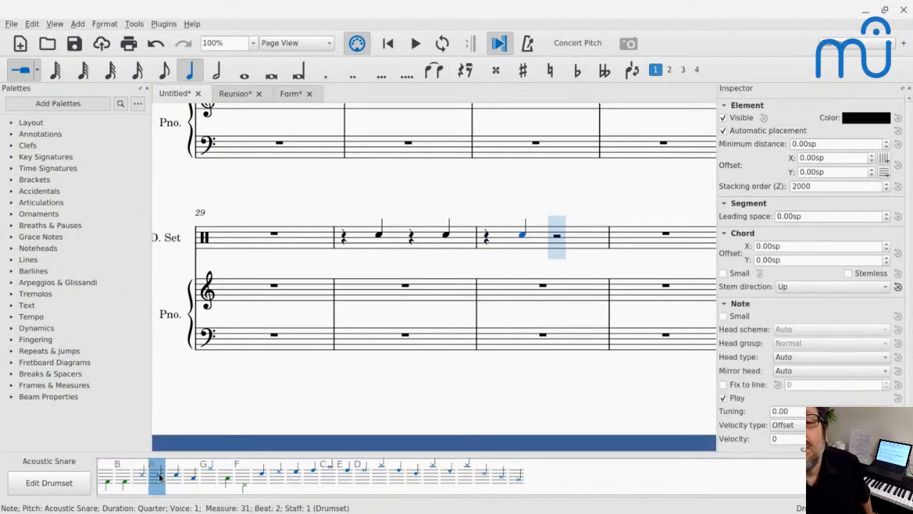
{"action": "key", "text": "0"}
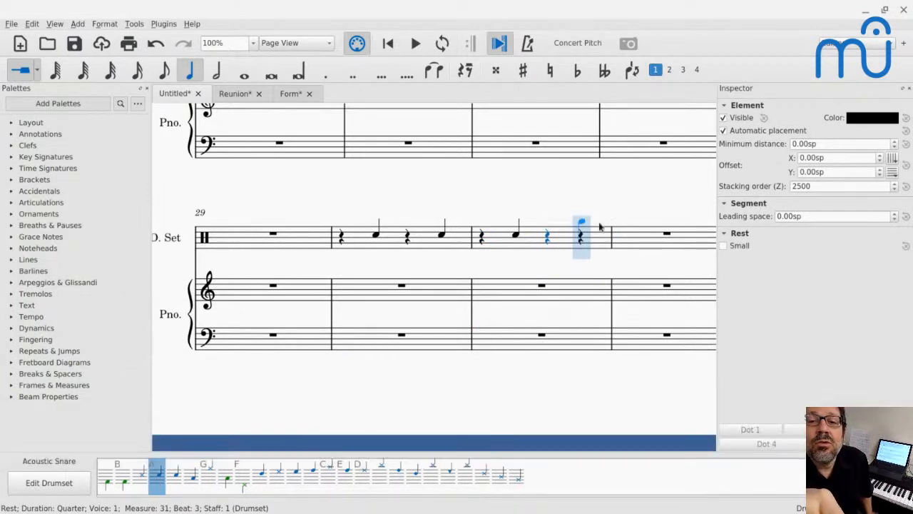
{"action": "left_click", "coordinate": [581, 240]}
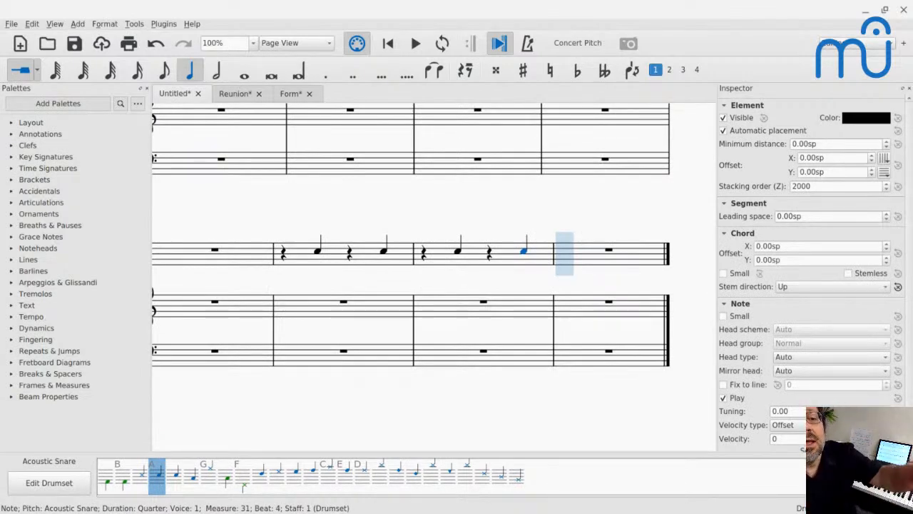
Step: Add Bass Drum 1 quarter notes in voice 2 on beats 1 and 3 of measure 30, with a quarter rest between them
{"action": "key", "text": "ctrl+Left"}
{"action": "key", "text": "ctrl+Left"}
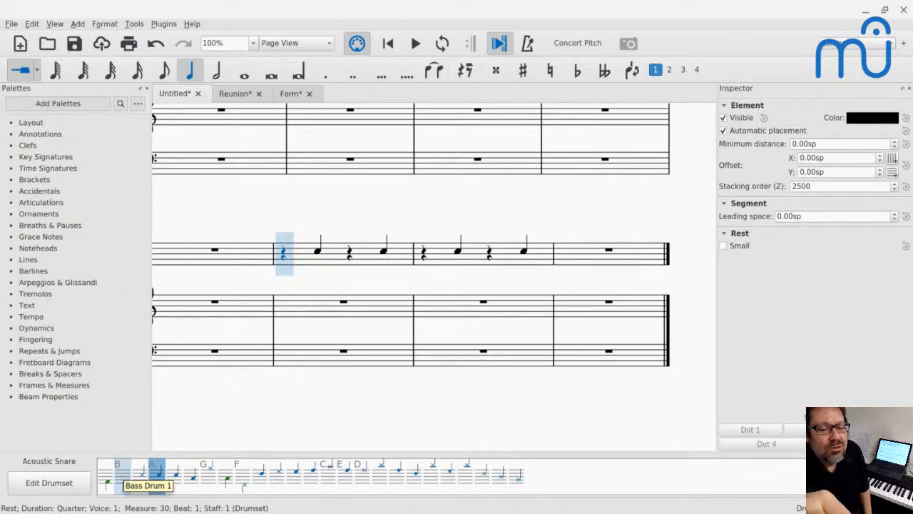
{"action": "left_click", "coordinate": [122, 476]}
{"action": "left_click", "coordinate": [123, 477]}
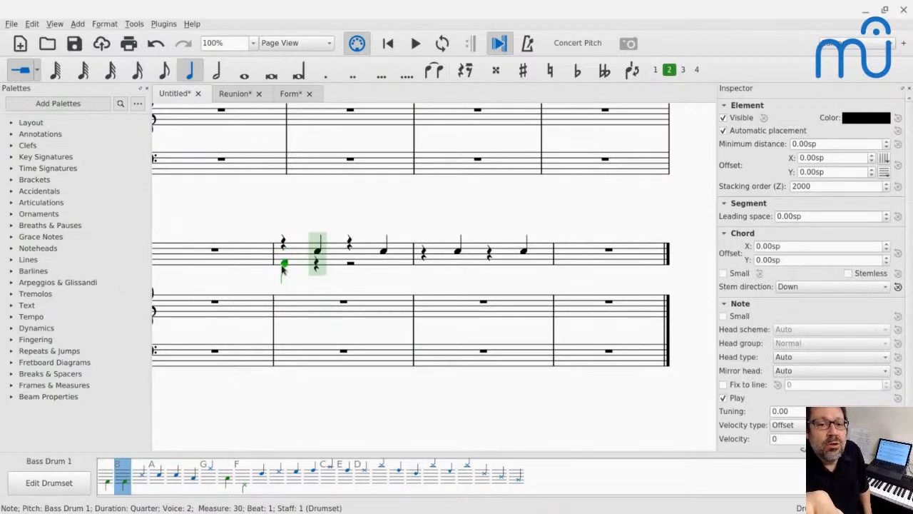
{"action": "key", "text": "0"}
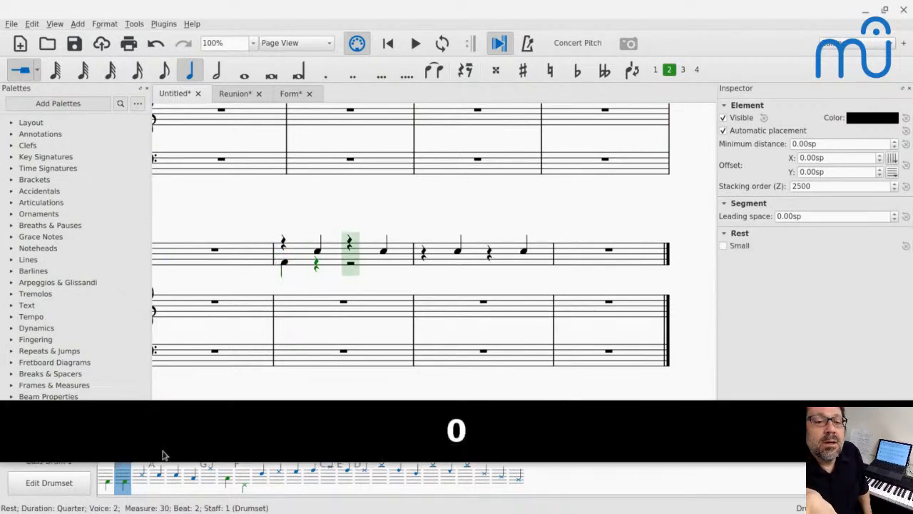
{"action": "double_click", "coordinate": [125, 486]}
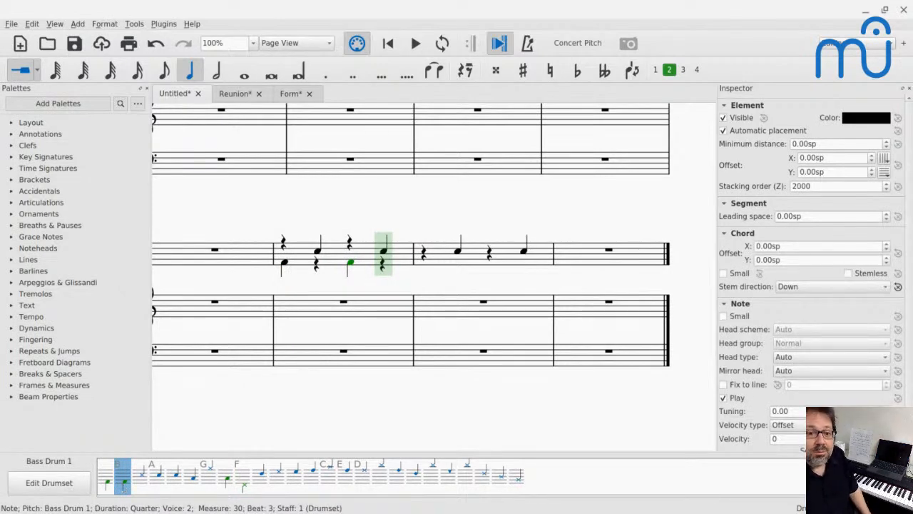
Step: Resume note input at the start of measure 30, view the drumset's instrument definitions, and close them without changes
{"action": "mouse_move", "coordinate": [2, 508]}
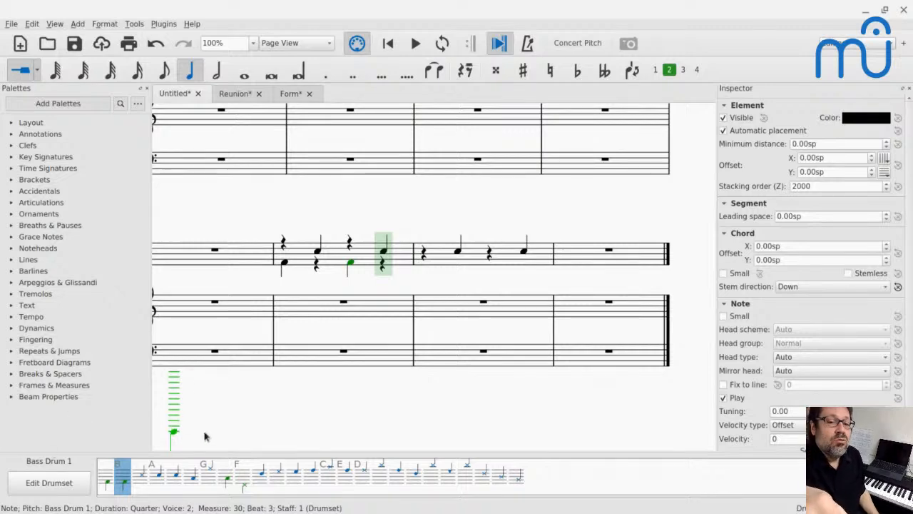
{"action": "key", "text": "Escape"}
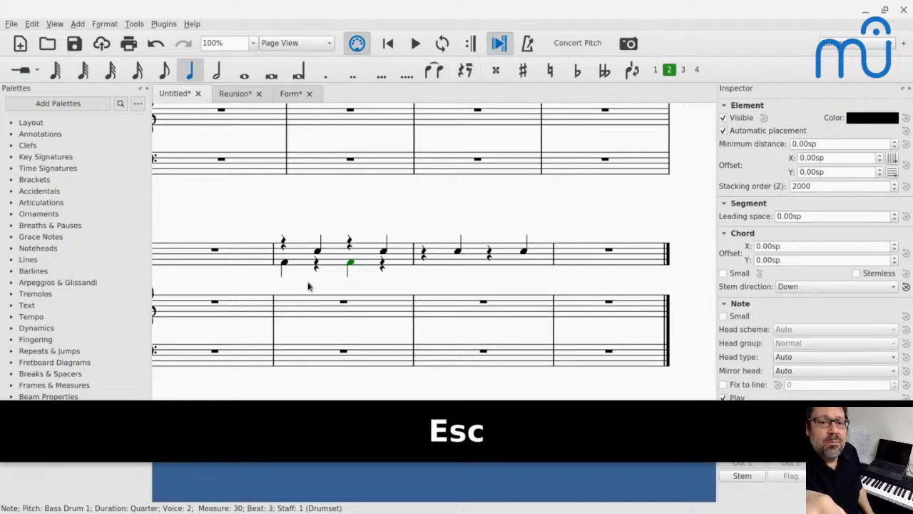
{"action": "left_click", "coordinate": [301, 250]}
{"action": "key", "text": "n"}
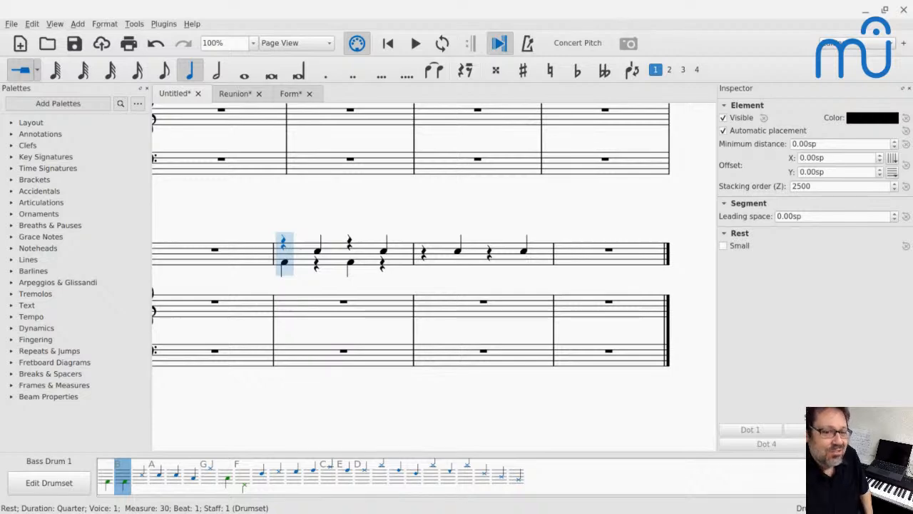
{"action": "left_click", "coordinate": [43, 483]}
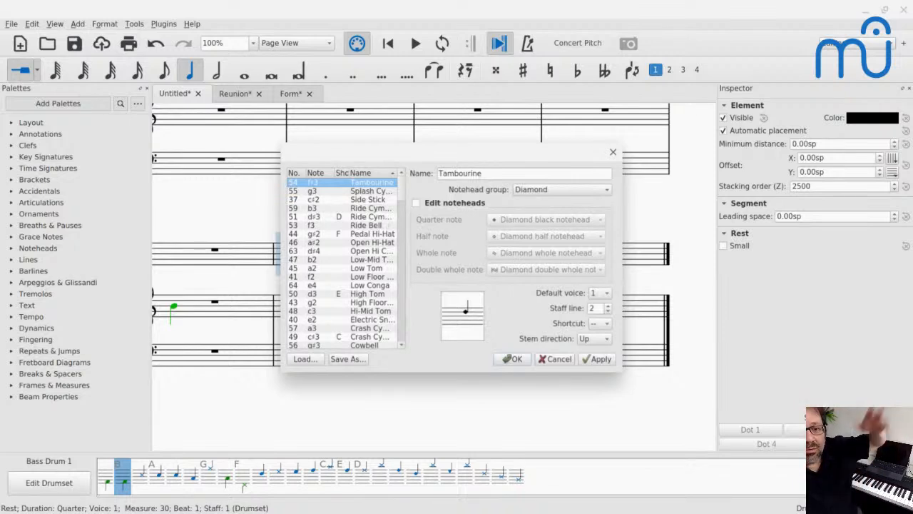
{"action": "left_click", "coordinate": [547, 361]}
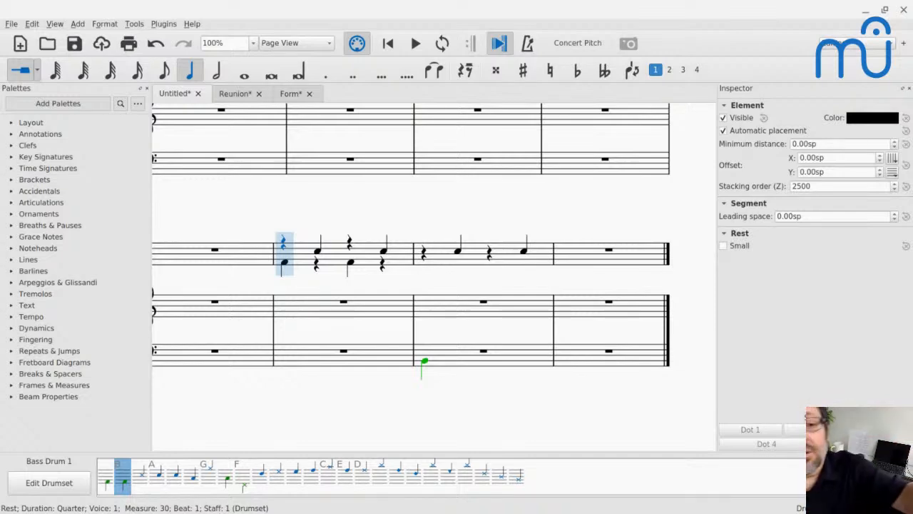
Step: Leave note input and clear the drum notes from measures 30 and 31 of the drum staff
{"action": "key", "text": "Escape"}
{"action": "scroll", "coordinate": [508, 328], "scroll_direction": "left", "scroll_amount": 4}
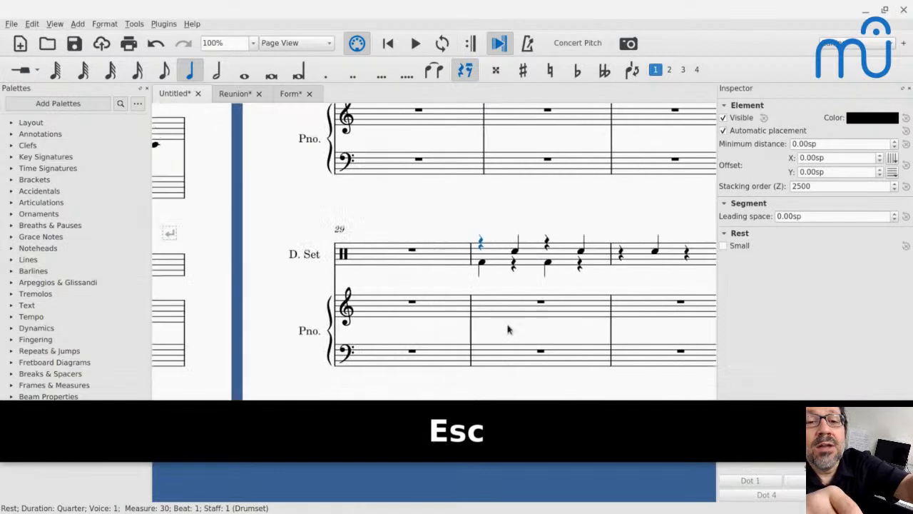
{"action": "scroll", "coordinate": [508, 327], "scroll_direction": "right", "scroll_amount": 5}
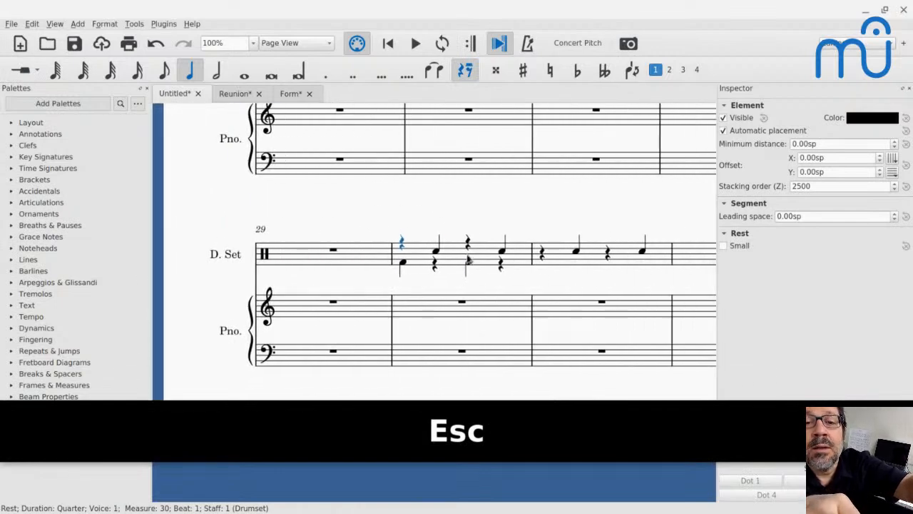
{"action": "left_click", "coordinate": [457, 260]}
{"action": "left_click", "coordinate": [629, 263], "text": "shift"}
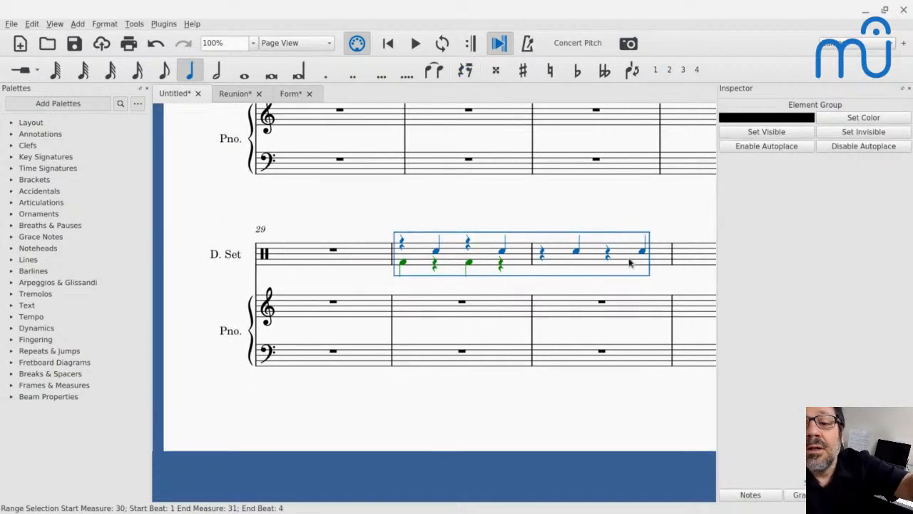
{"action": "key", "text": "BackSpace"}
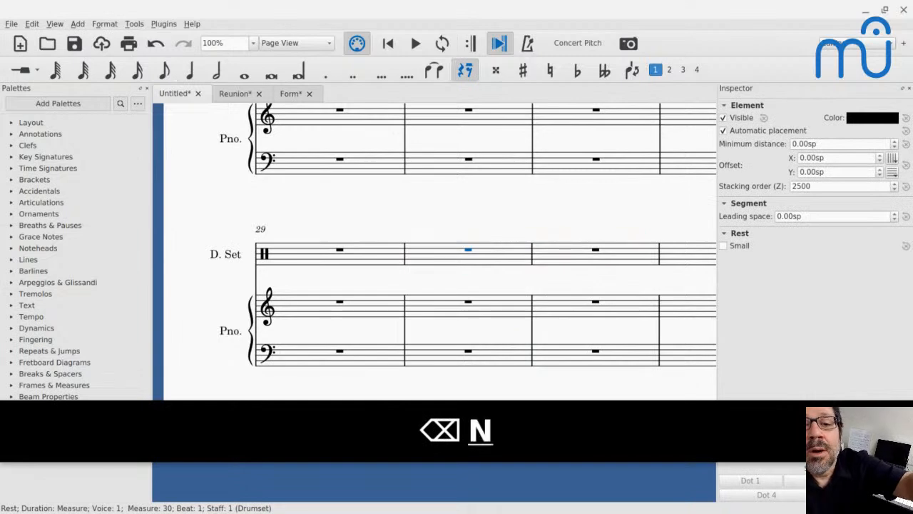
Step: Enter an Acoustic Snare quarter note followed by two snare eighth notes in measure 30 of the drum staff, and end note input
{"action": "key", "text": "n"}
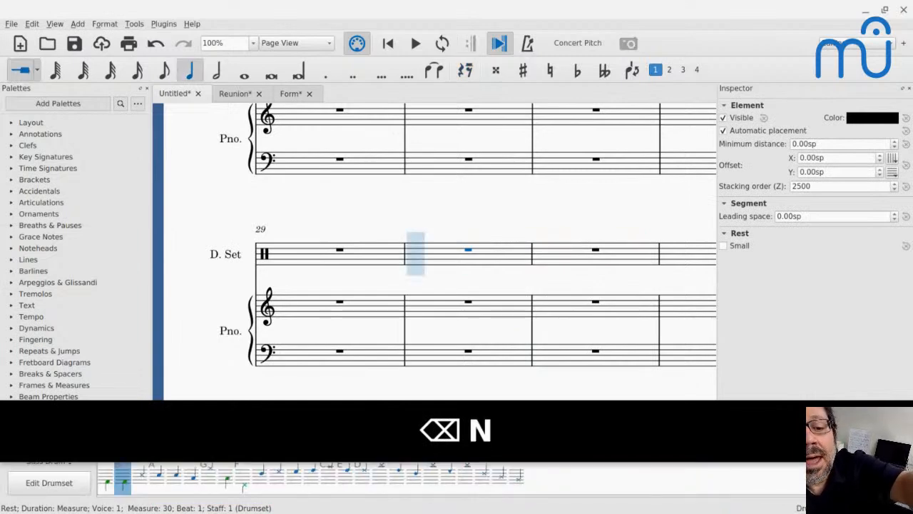
{"action": "key", "text": "5"}
{"action": "key", "text": "a"}
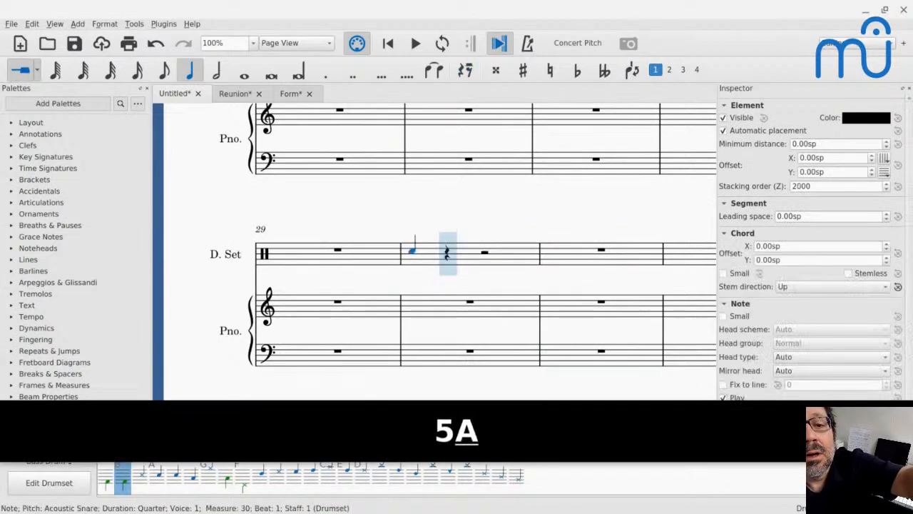
{"action": "key", "text": "4"}
{"action": "key", "text": "a"}
{"action": "key", "text": "a"}
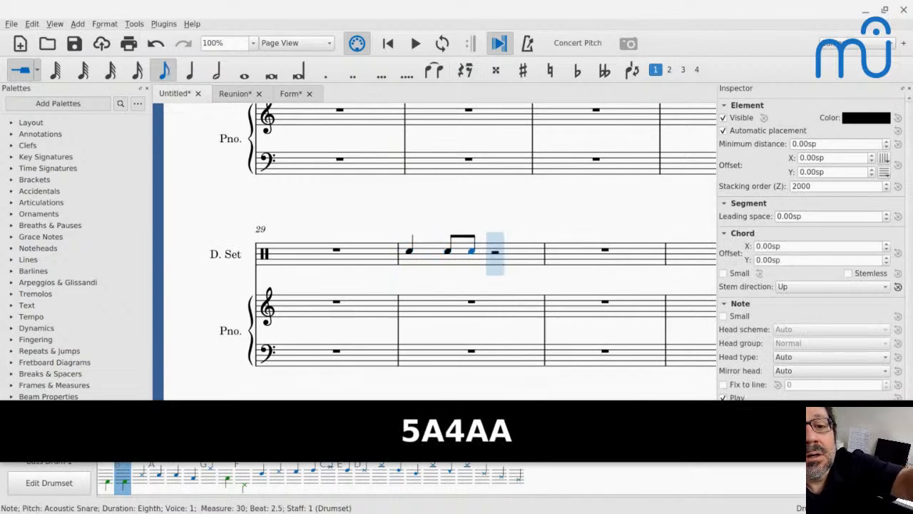
{"action": "key", "text": "Escape"}
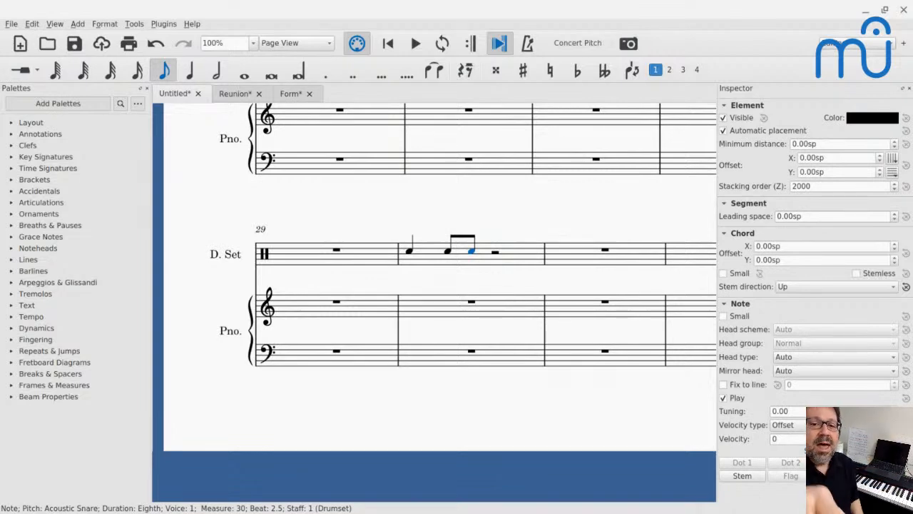
Step: Select the snare notes and rest in measure 30 of the drum staff, try Fill With Slashes on them, and undo it
{"action": "left_click", "coordinate": [428, 261], "text": "shift"}
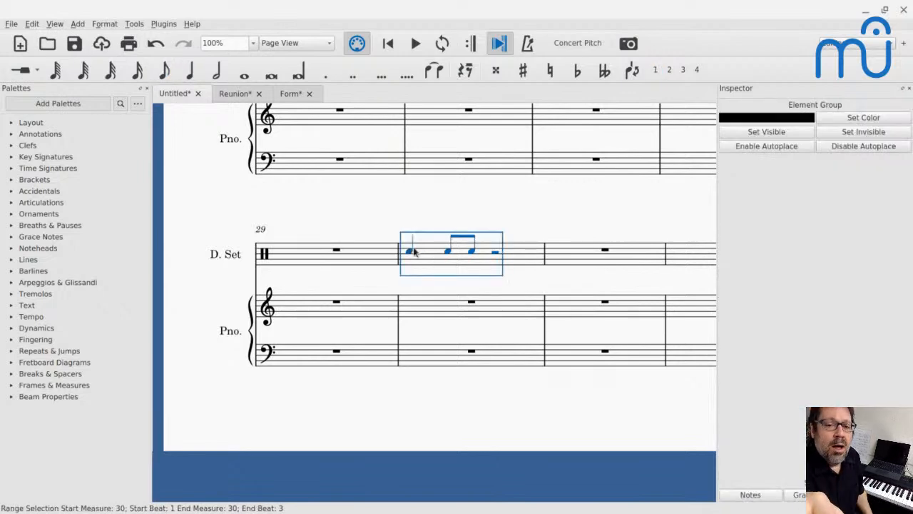
{"action": "left_click", "coordinate": [135, 24]}
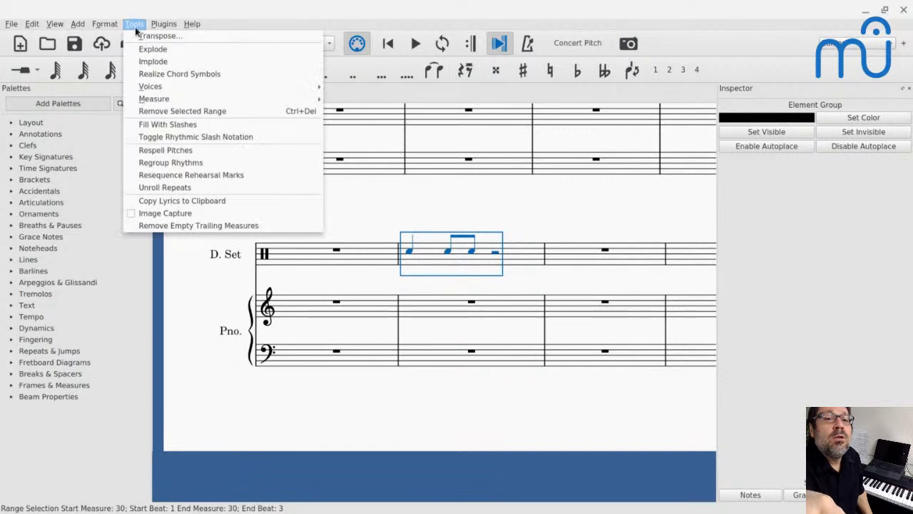
{"action": "left_click", "coordinate": [168, 125]}
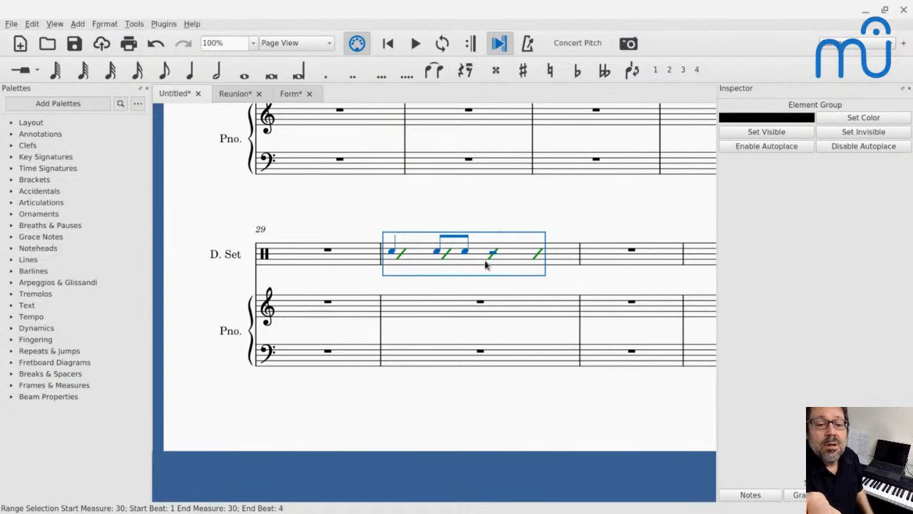
{"action": "key", "text": "ctrl+z"}
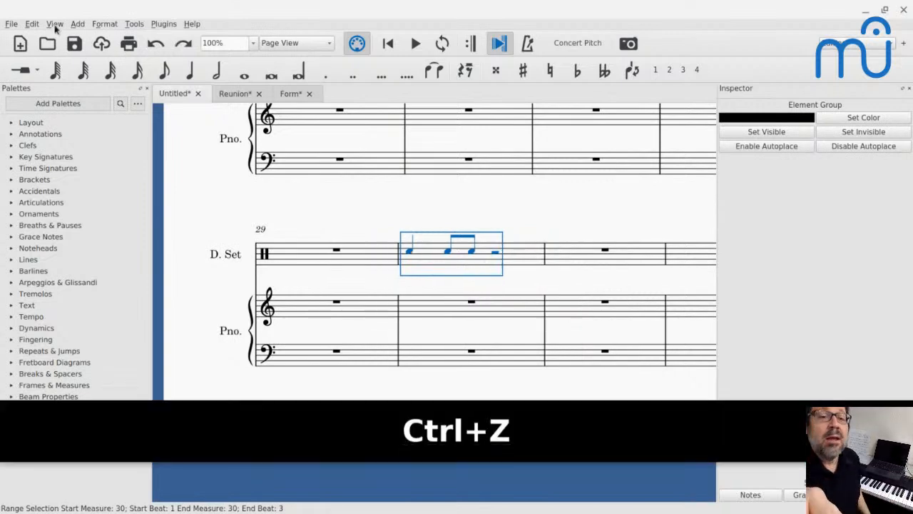
Step: Try Toggle Rhythmic Slash Notation on the selected measure 30 snare rhythm, and undo it
{"action": "left_click", "coordinate": [134, 24]}
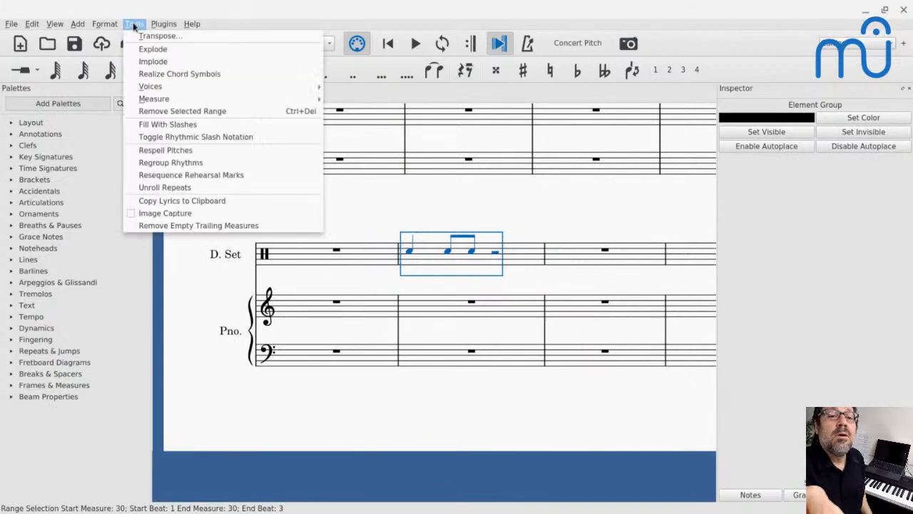
{"action": "left_click", "coordinate": [171, 138]}
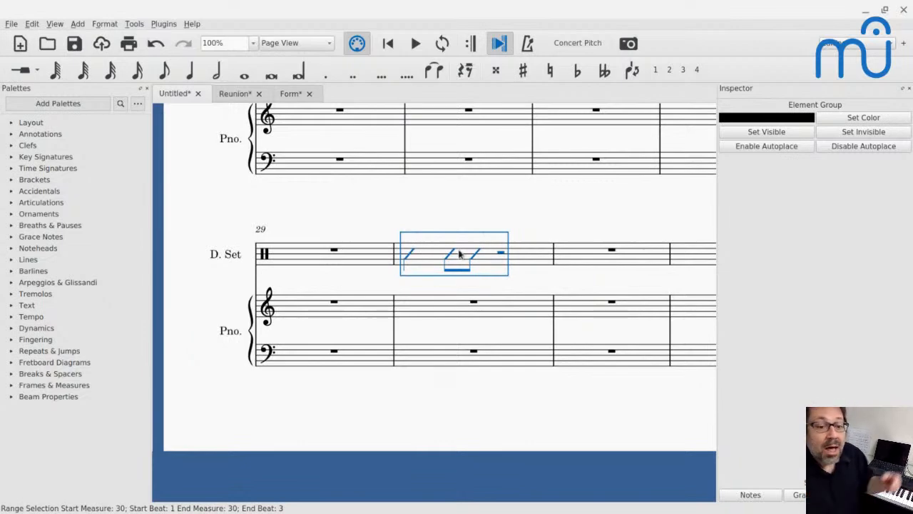
{"action": "key", "text": "ctrl+z"}
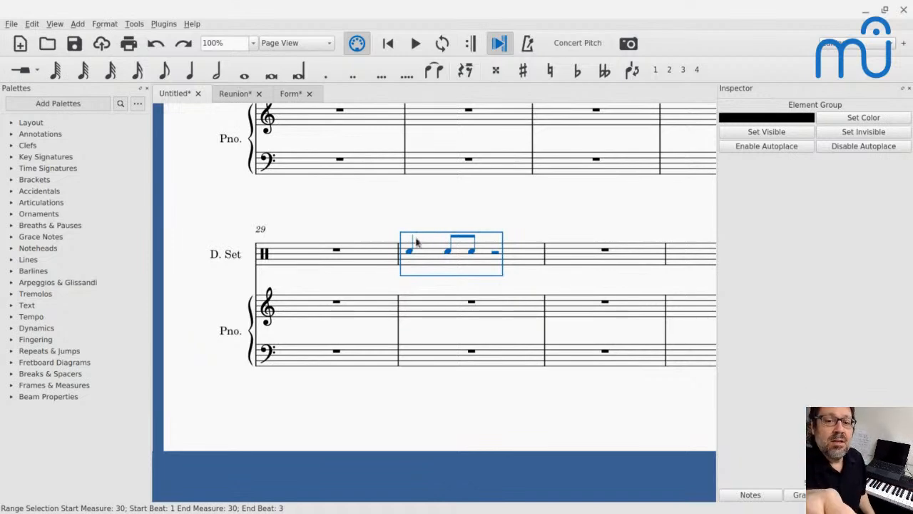
Step: Exchange voices 1 and 3 for the selected snare rhythm in measure 30
{"action": "left_click", "coordinate": [134, 24]}
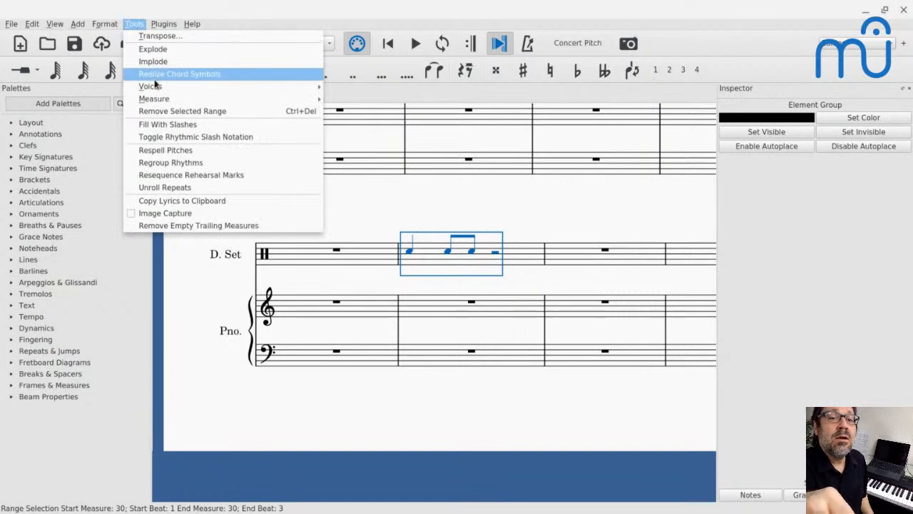
{"action": "mouse_move", "coordinate": [155, 89]}
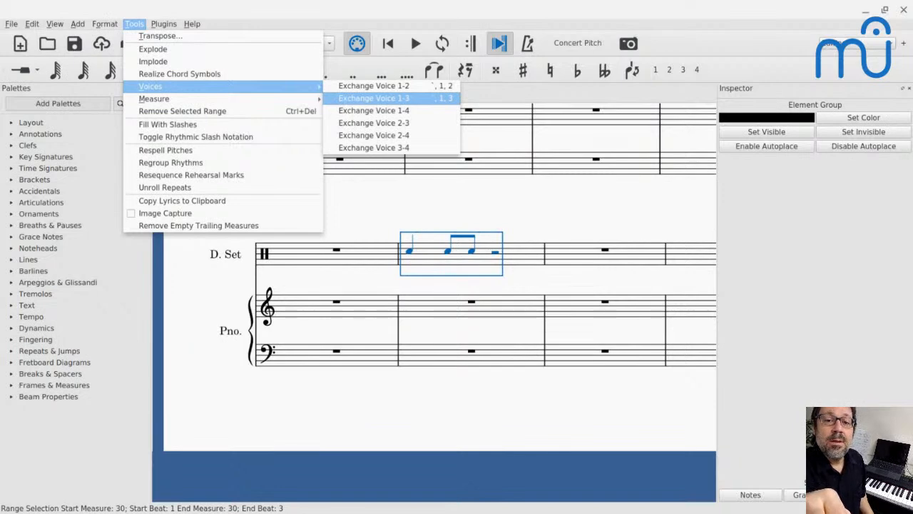
{"action": "left_click", "coordinate": [366, 99]}
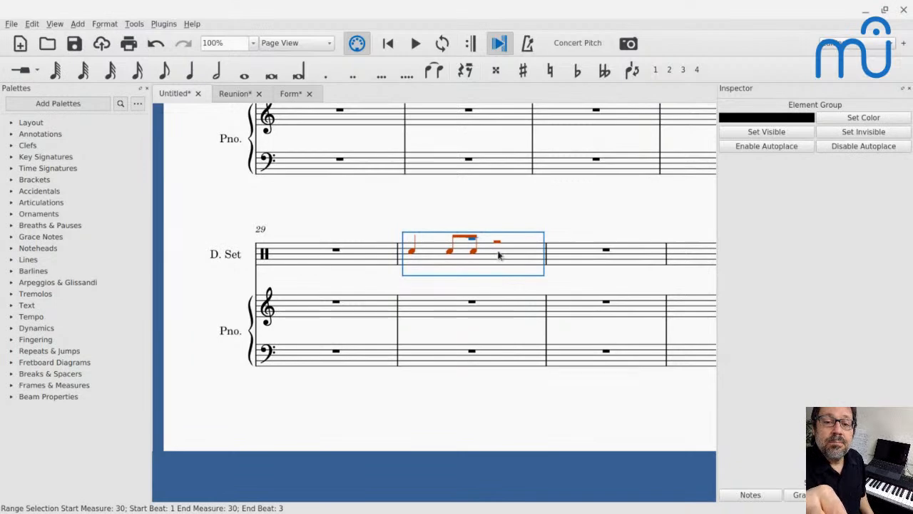
Step: Toggle the voice 3 rhythm in measure 30 to small accent notation above the staff, and fill the measure with beat slashes
{"action": "left_click", "coordinate": [133, 25]}
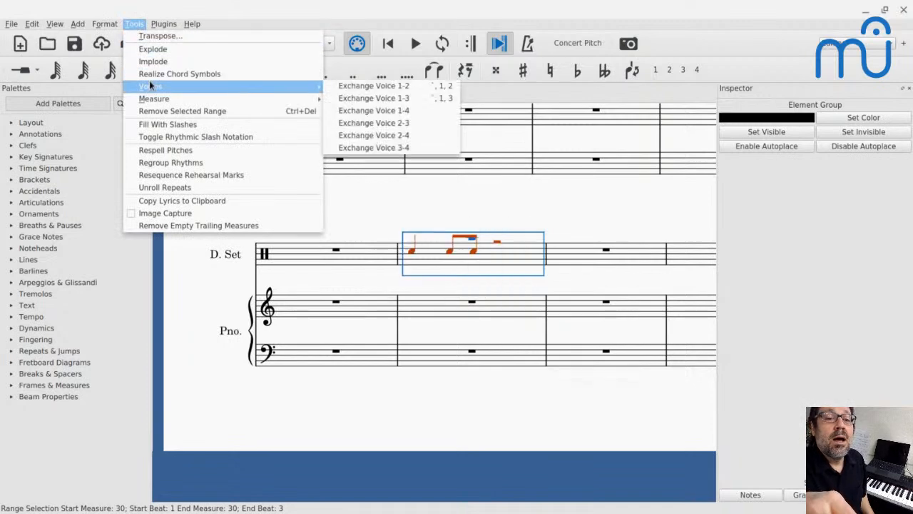
{"action": "left_click", "coordinate": [159, 137]}
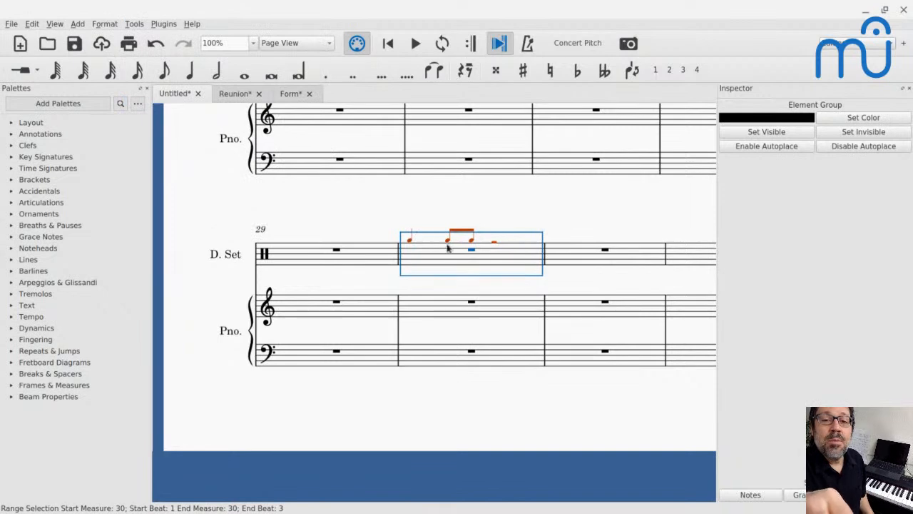
{"action": "left_click", "coordinate": [137, 24]}
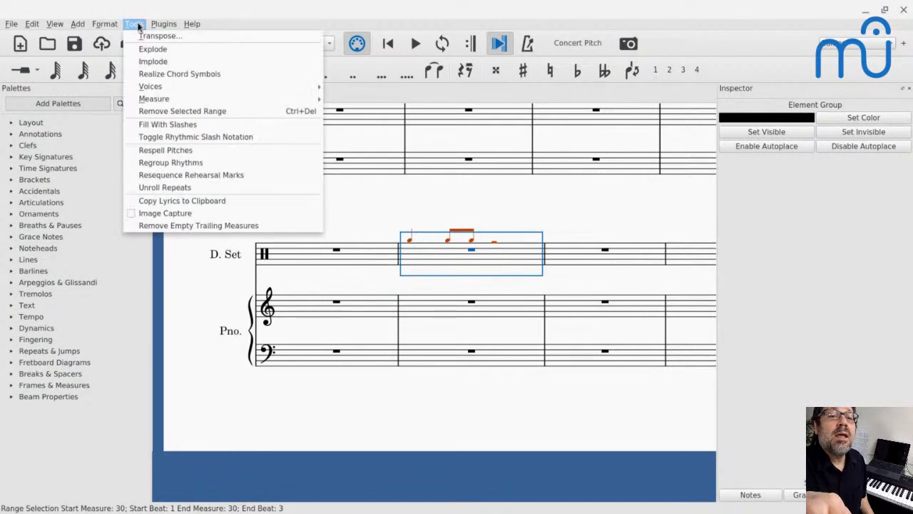
{"action": "left_click", "coordinate": [154, 128]}
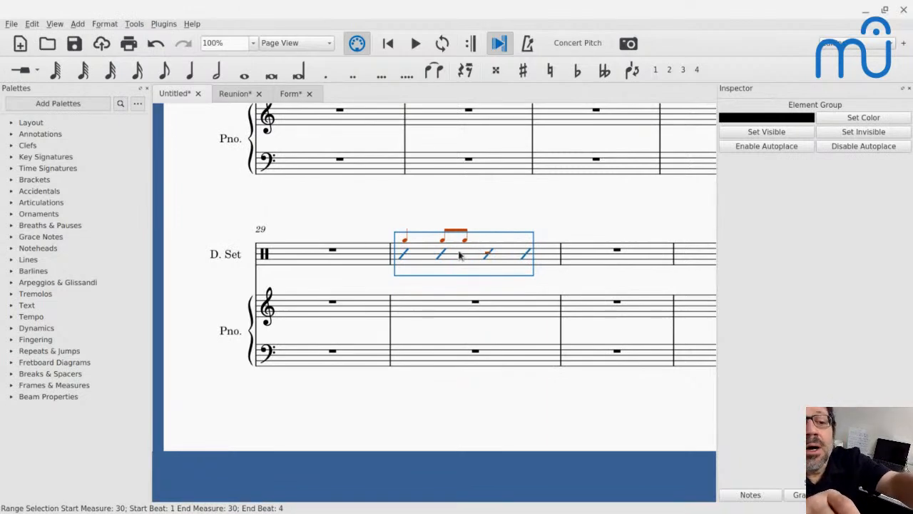
Step: Raise the small voice 3 half rest on beat 3 of measure 30 above the drum staff, to a vertical offset of -3.00sp
{"action": "scroll", "coordinate": [460, 255], "scroll_direction": "up", "scroll_amount": 7, "text": "ctrl"}
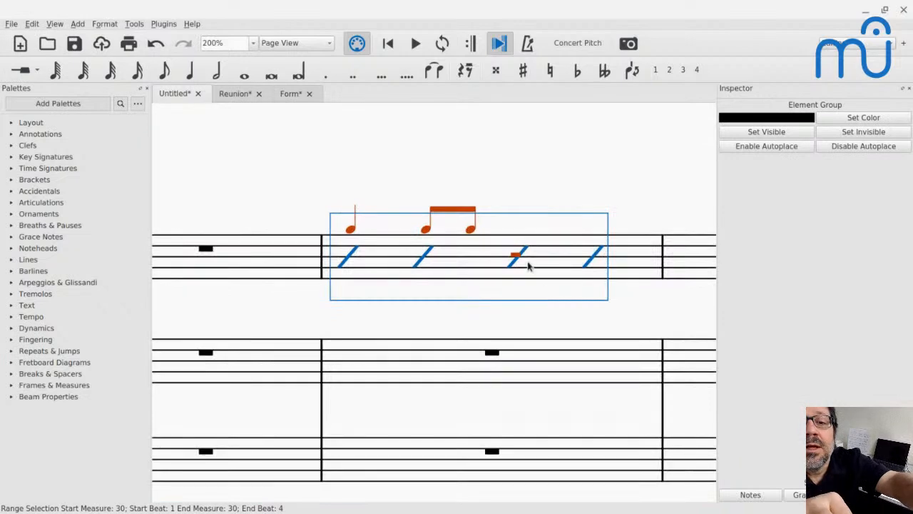
{"action": "left_click", "coordinate": [515, 255]}
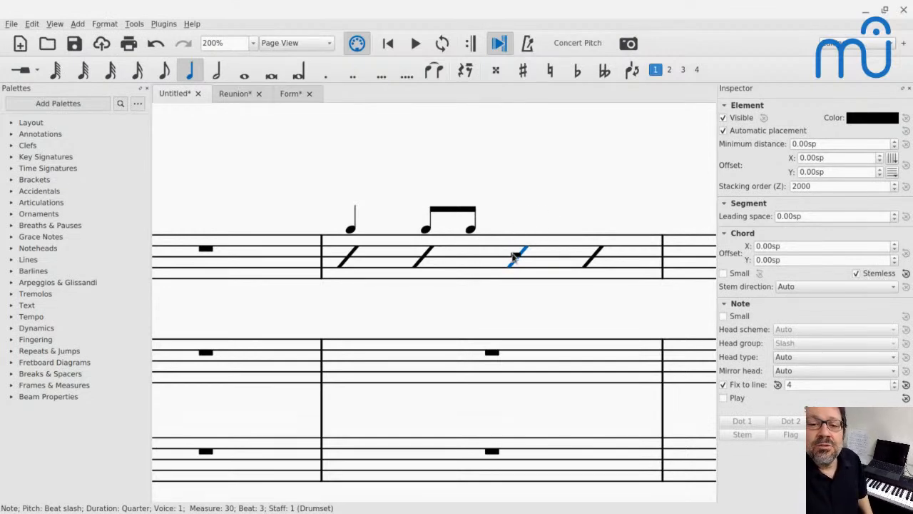
{"action": "scroll", "coordinate": [509, 250], "scroll_direction": "up", "scroll_amount": 2}
{"action": "scroll", "coordinate": [509, 250], "scroll_direction": "down", "scroll_amount": 4}
{"action": "scroll", "coordinate": [509, 251], "scroll_direction": "up", "scroll_amount": 3}
{"action": "scroll", "coordinate": [471, 193], "scroll_direction": "up", "scroll_amount": 1}
{"action": "scroll", "coordinate": [471, 193], "scroll_direction": "up", "scroll_amount": 2}
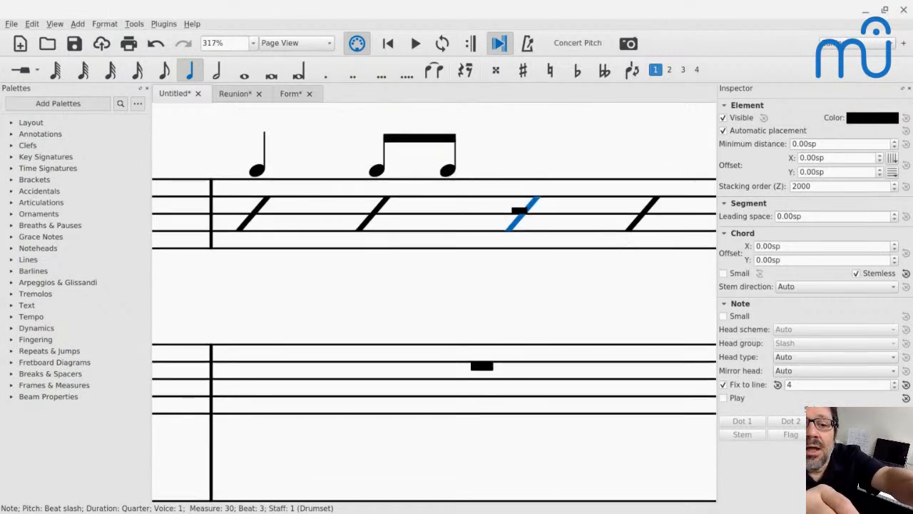
{"action": "left_click", "coordinate": [518, 211]}
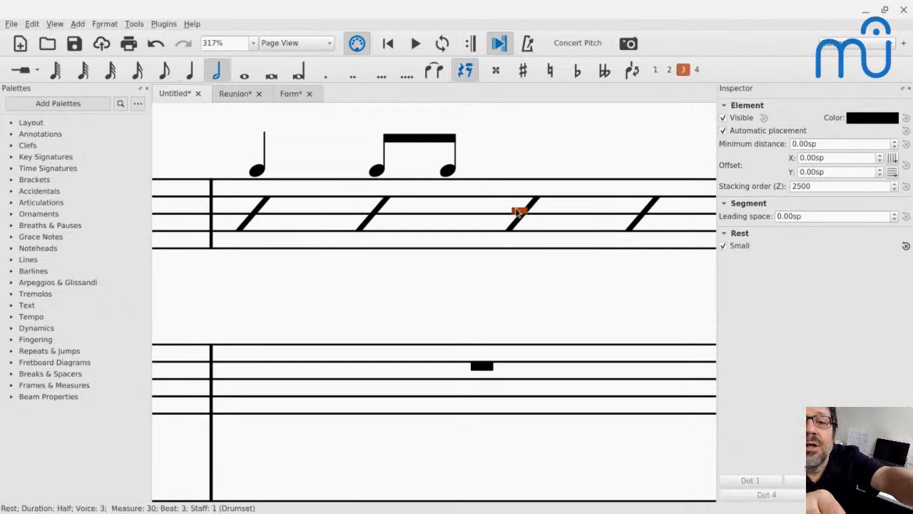
{"action": "key", "text": "Up"}
{"action": "key", "text": "Up"}
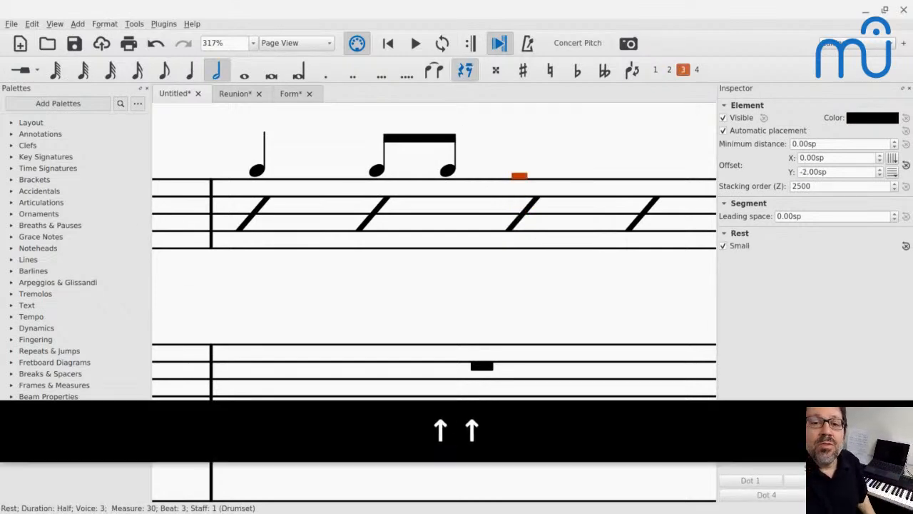
{"action": "key", "text": "Up"}
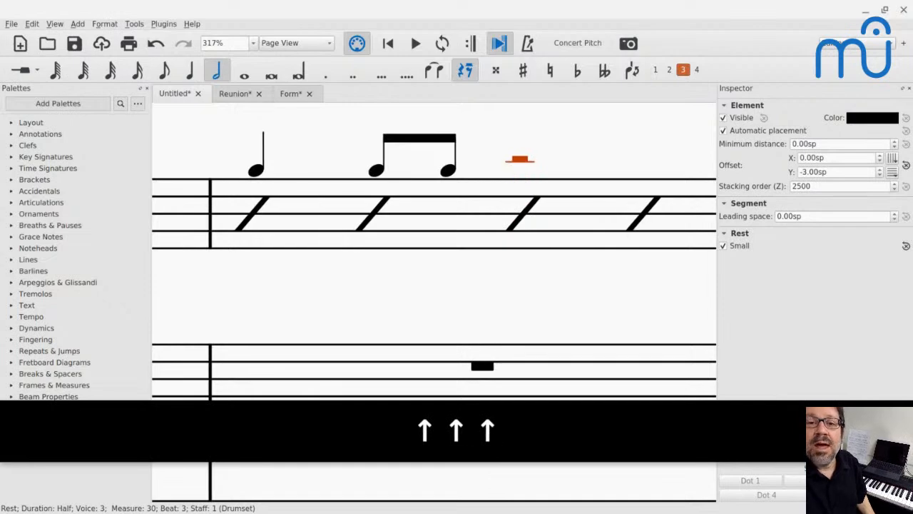
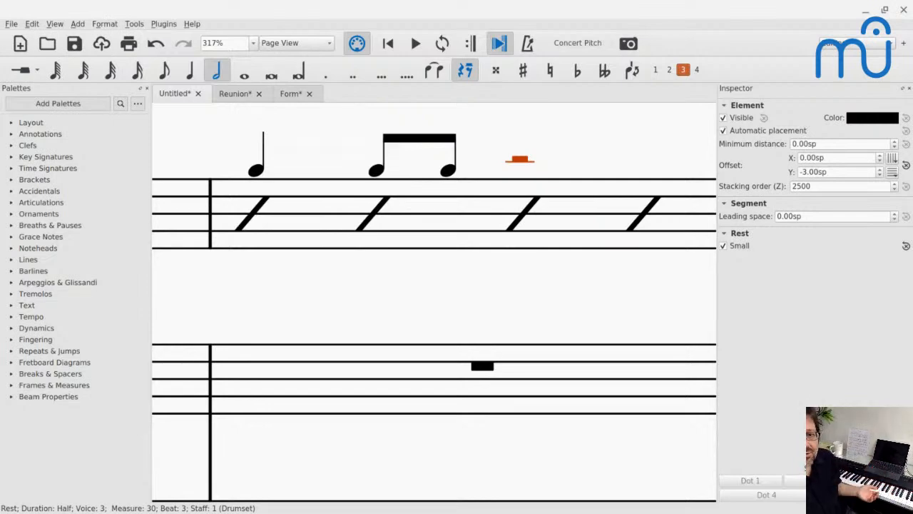
Step: Respell the G5 eighth note on beat 4 of measure 15 in the piano's treble staff as F double-sharp
{"action": "scroll", "coordinate": [367, 278], "scroll_direction": "up", "scroll_amount": 5}
{"action": "scroll", "coordinate": [366, 278], "scroll_direction": "left", "scroll_amount": 7}
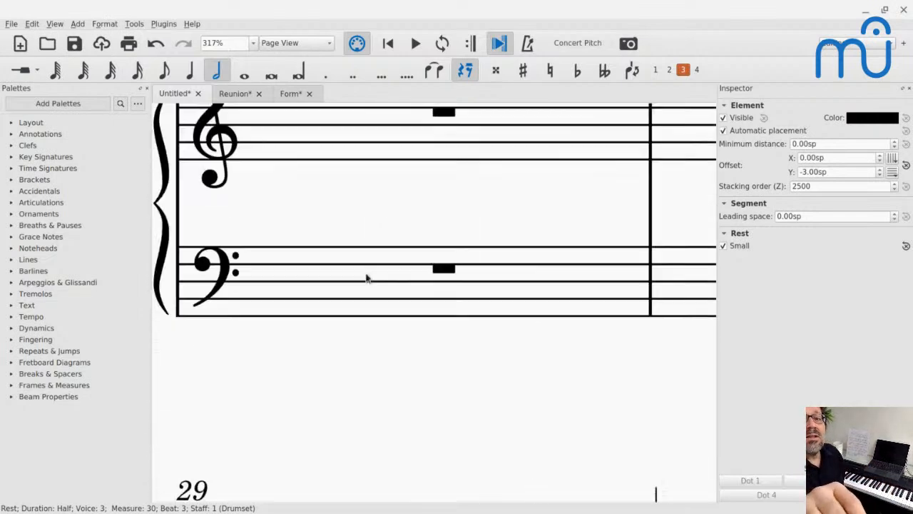
{"action": "scroll", "coordinate": [367, 279], "scroll_direction": "down", "scroll_amount": 13}
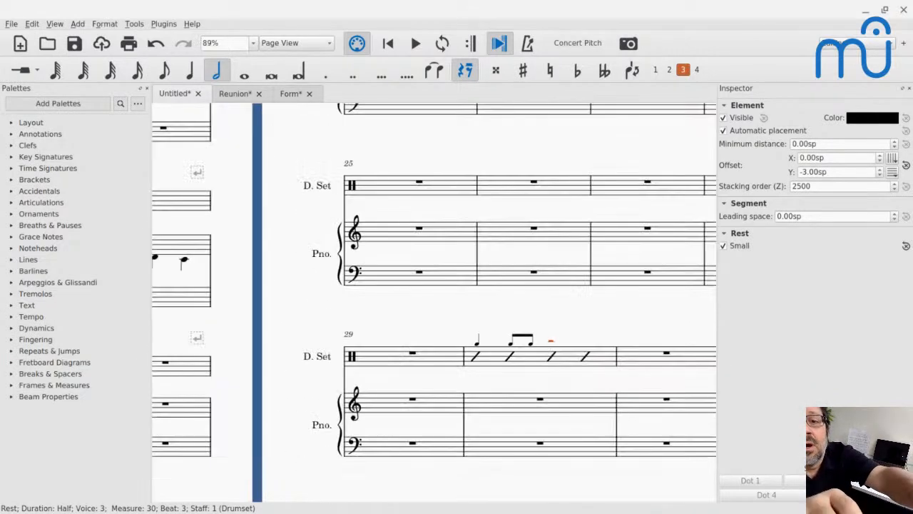
{"action": "scroll", "coordinate": [366, 278], "scroll_direction": "right", "scroll_amount": 5}
{"action": "scroll", "coordinate": [367, 278], "scroll_direction": "left", "scroll_amount": 20}
{"action": "scroll", "coordinate": [367, 278], "scroll_direction": "right", "scroll_amount": 6}
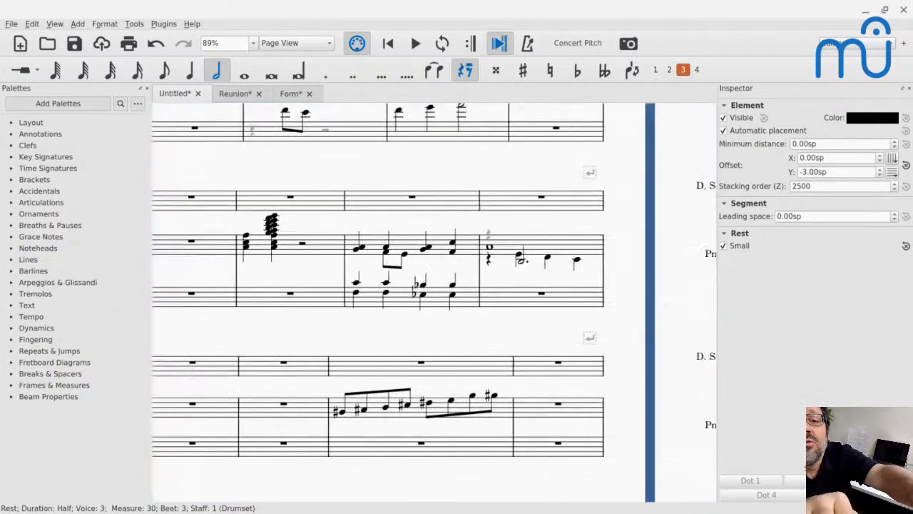
{"action": "scroll", "coordinate": [450, 401], "scroll_direction": "up", "scroll_amount": 8}
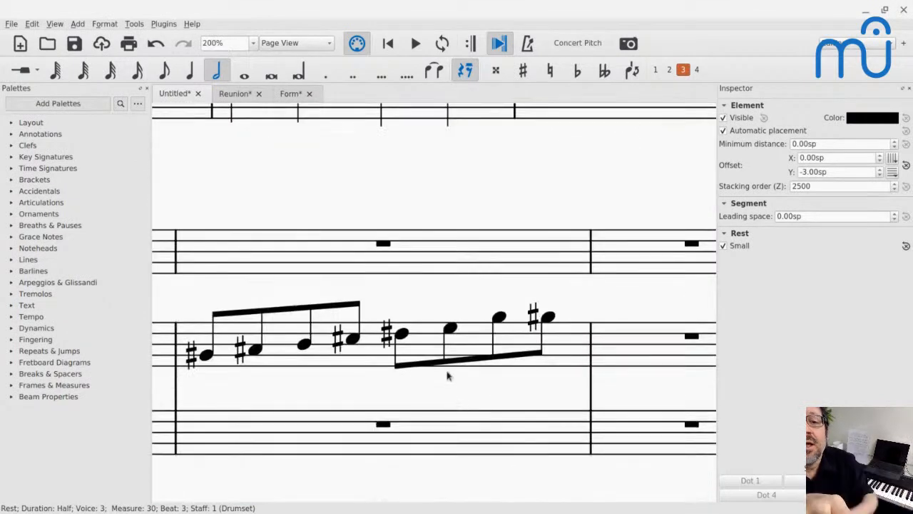
{"action": "left_click", "coordinate": [450, 327]}
{"action": "left_click", "coordinate": [499, 318]}
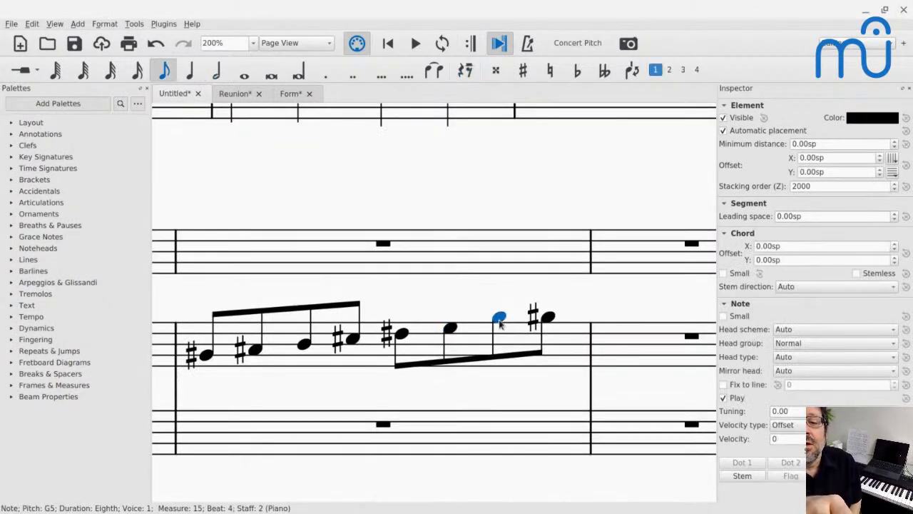
{"action": "key", "text": "j"}
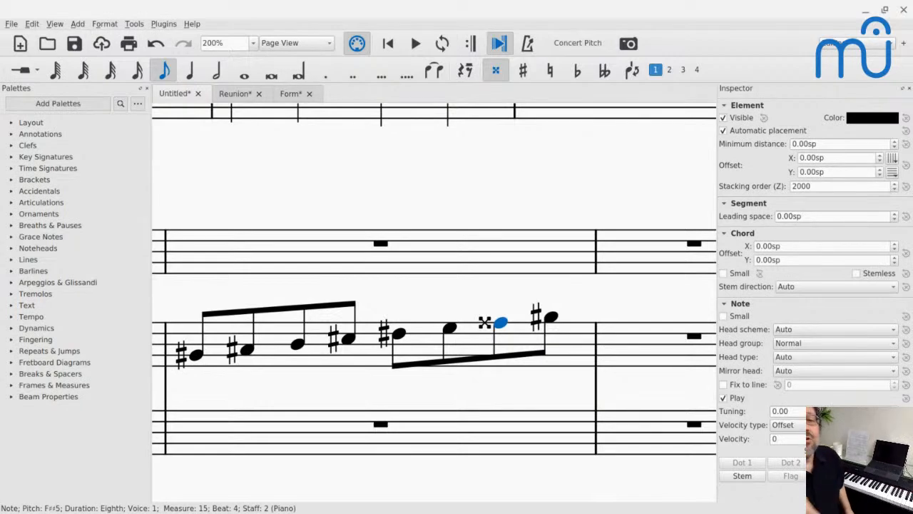
Step: Switch to the New Tab window of Google Chrome and open the Screencastify extension's My Recordings page
{"action": "mouse_move", "coordinate": [538, 505]}
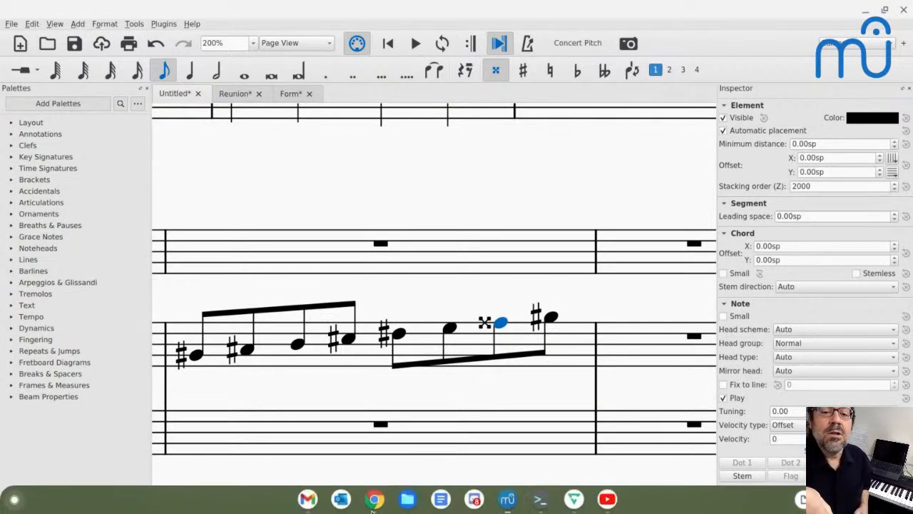
{"action": "left_click", "coordinate": [374, 507]}
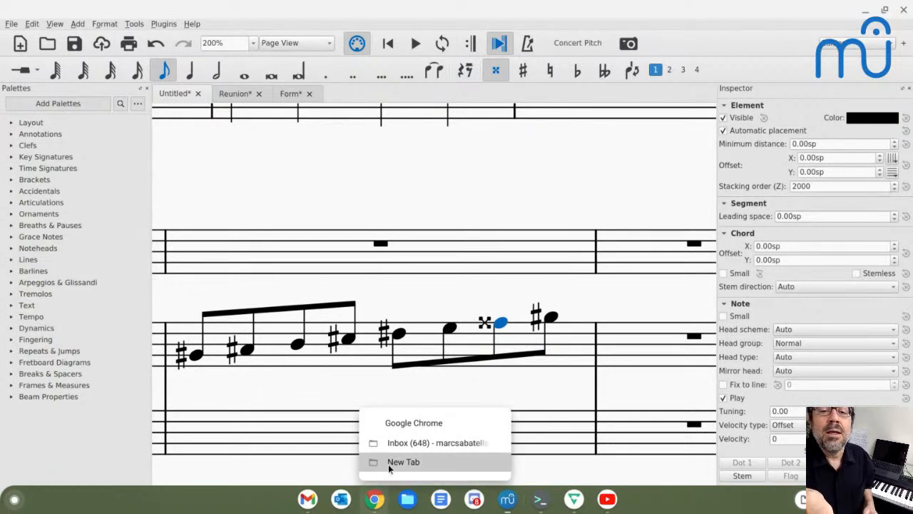
{"action": "left_click", "coordinate": [388, 463]}
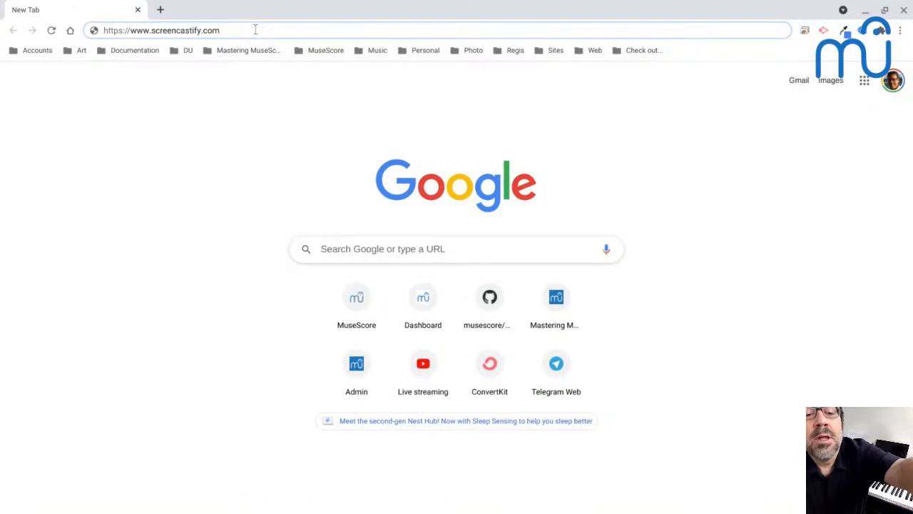
{"action": "left_click", "coordinate": [824, 30]}
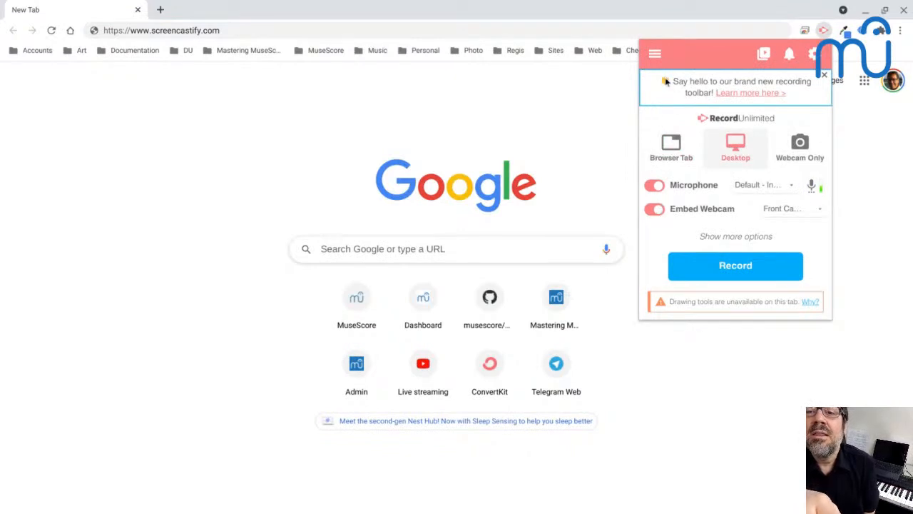
{"action": "left_click", "coordinate": [655, 54]}
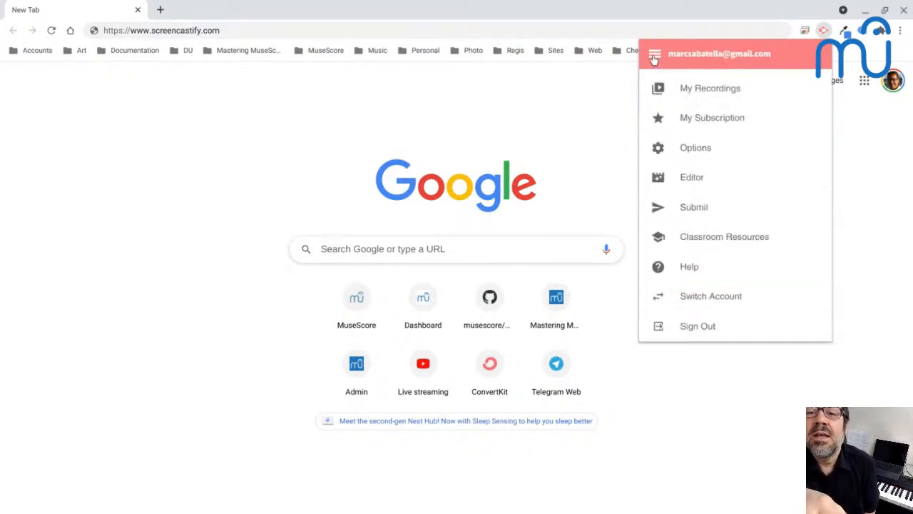
{"action": "left_click", "coordinate": [661, 93]}
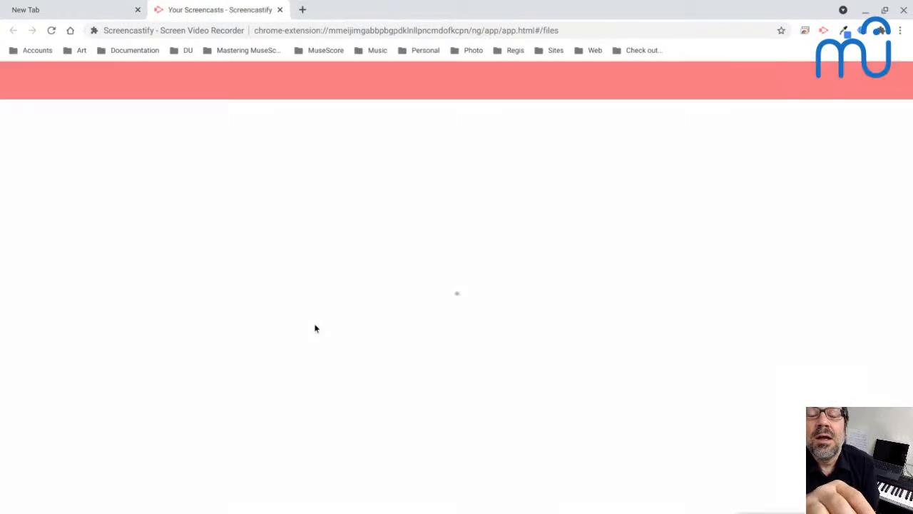
Step: Find the "MuseScore Cafe - playback" recording and play it
{"action": "scroll", "coordinate": [316, 328], "scroll_direction": "down", "scroll_amount": 2}
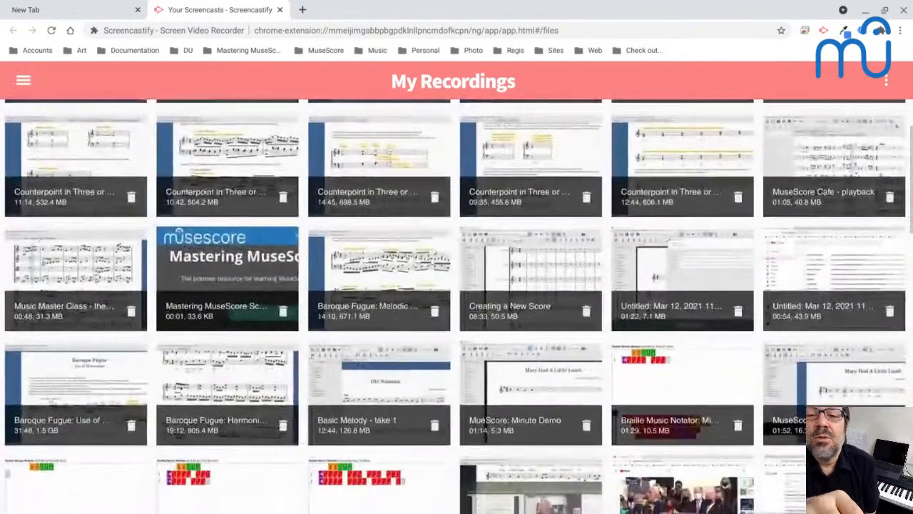
{"action": "scroll", "coordinate": [316, 328], "scroll_direction": "up", "scroll_amount": 1}
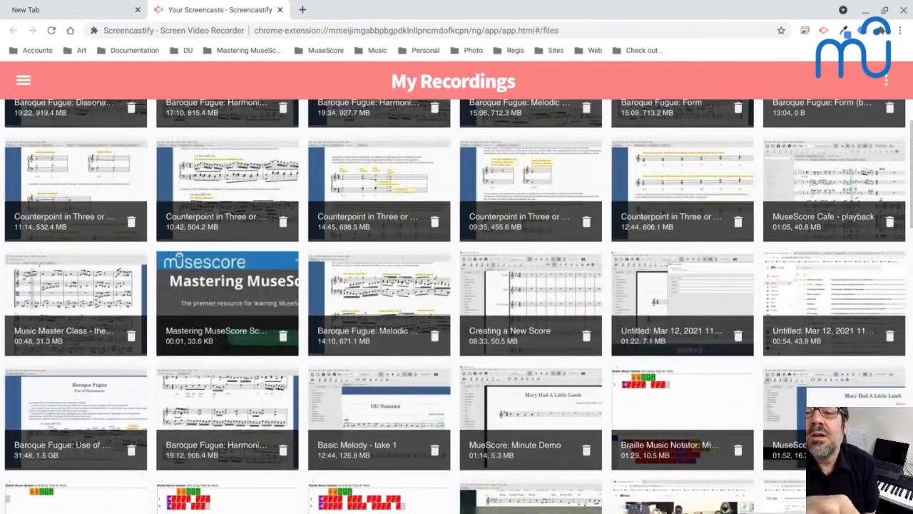
{"action": "left_click", "coordinate": [798, 196]}
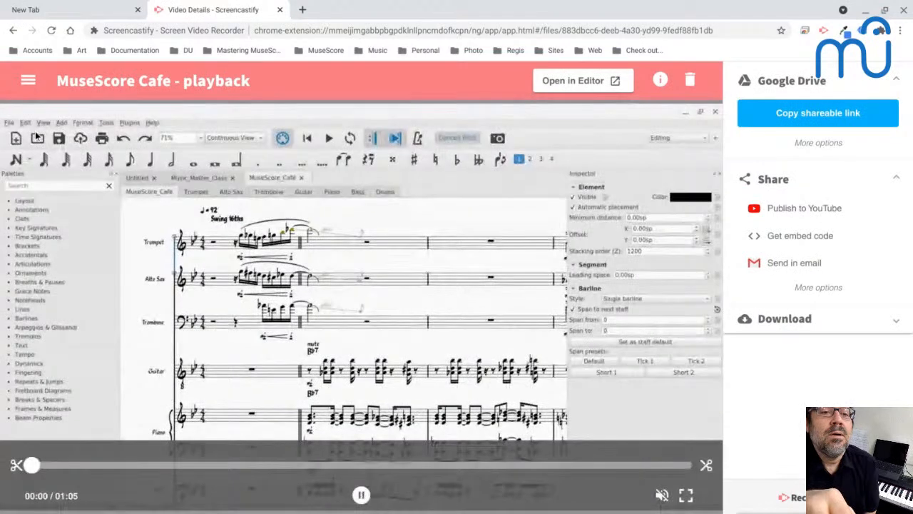
{"action": "left_click", "coordinate": [25, 123]}
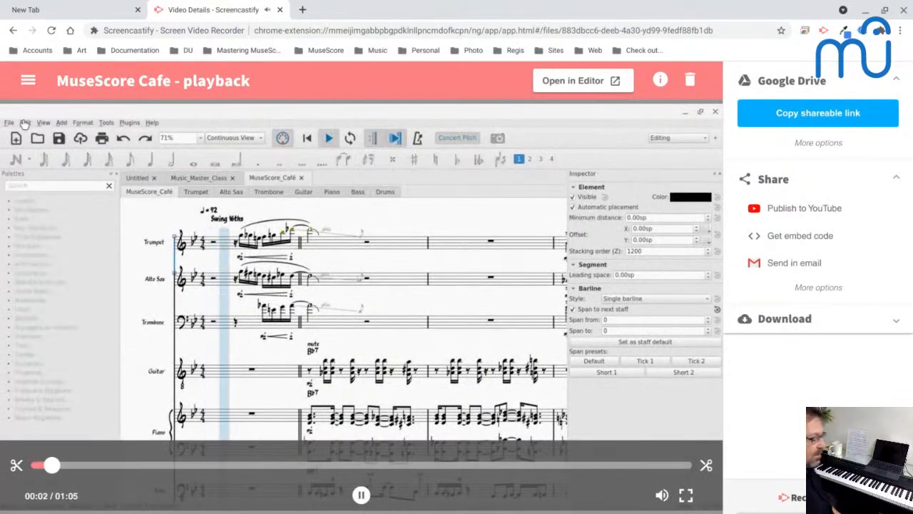